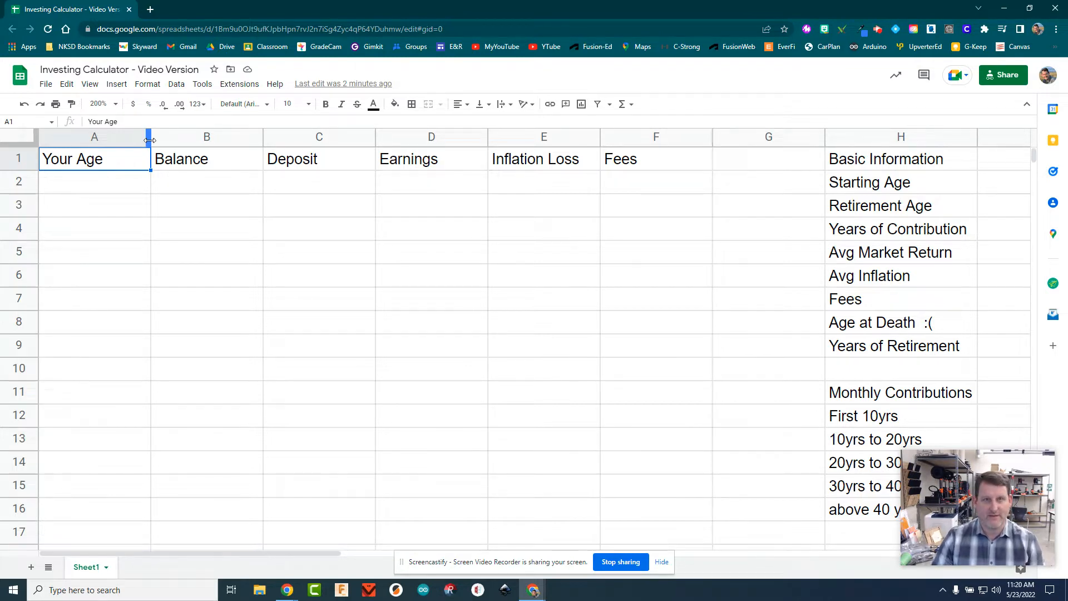
Narrow columns A through F to fit their headings, from Your Age to Fees
{"action": "left_click_drag", "start_coordinate": [150, 140], "coordinate": [107, 140]}
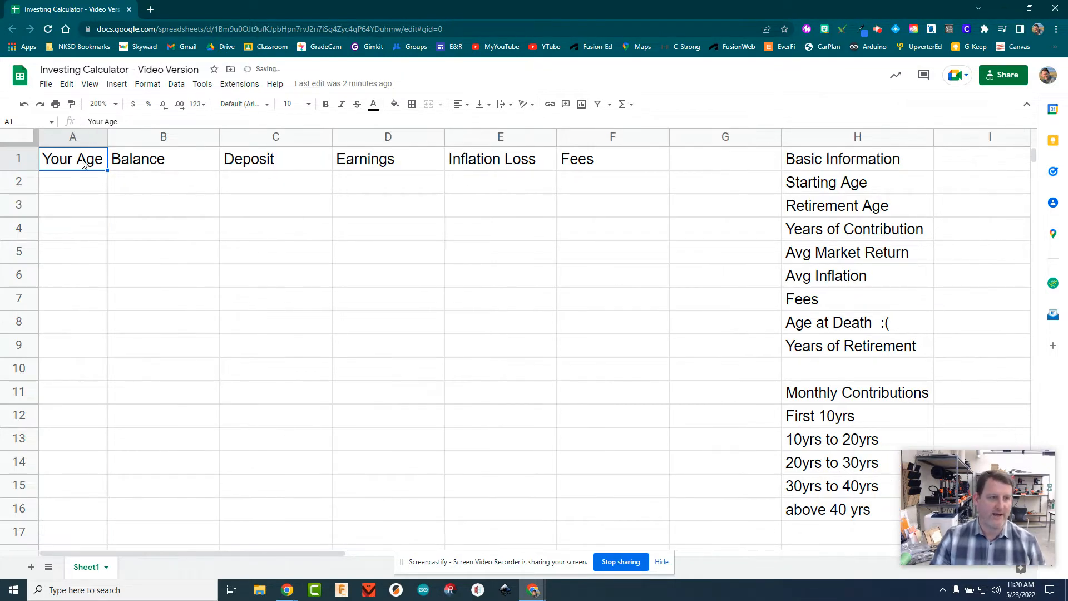
{"action": "left_click_drag", "start_coordinate": [220, 140], "coordinate": [176, 140]}
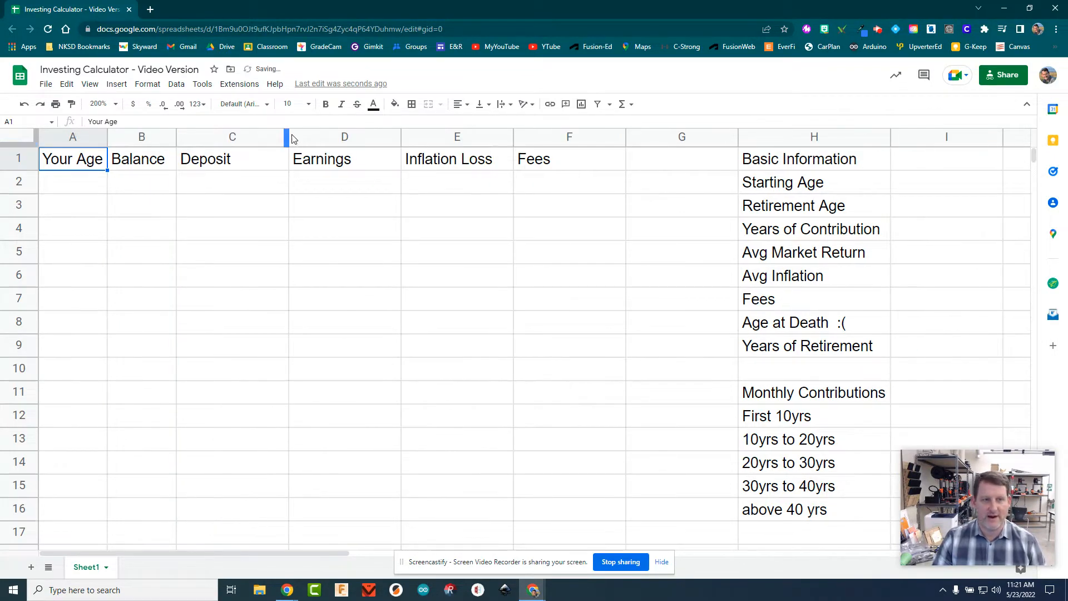
{"action": "left_click_drag", "start_coordinate": [287, 138], "coordinate": [251, 135]}
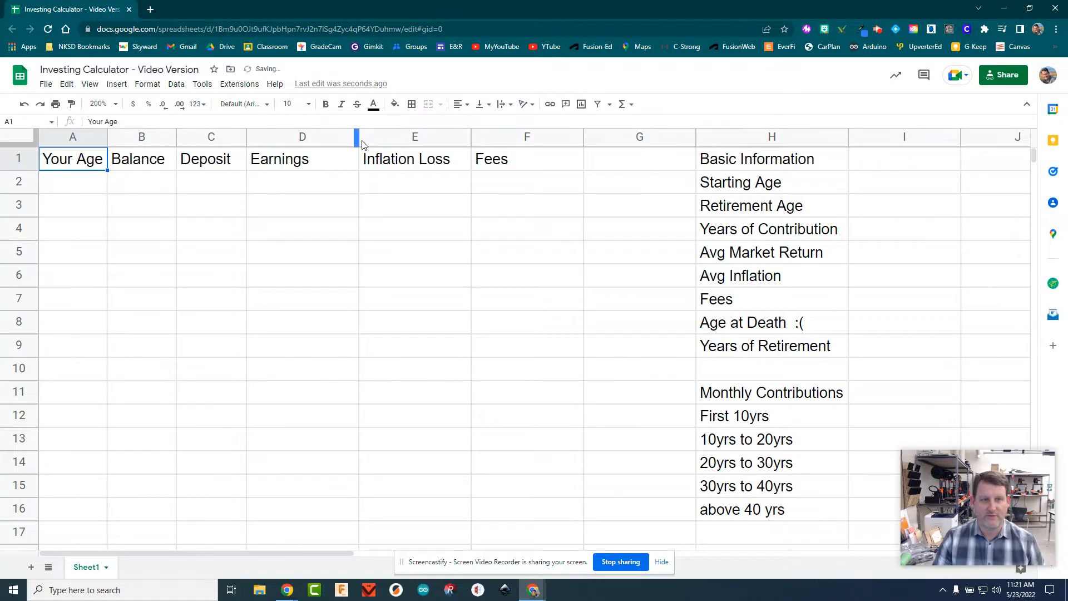
{"action": "left_click_drag", "start_coordinate": [359, 139], "coordinate": [321, 142]}
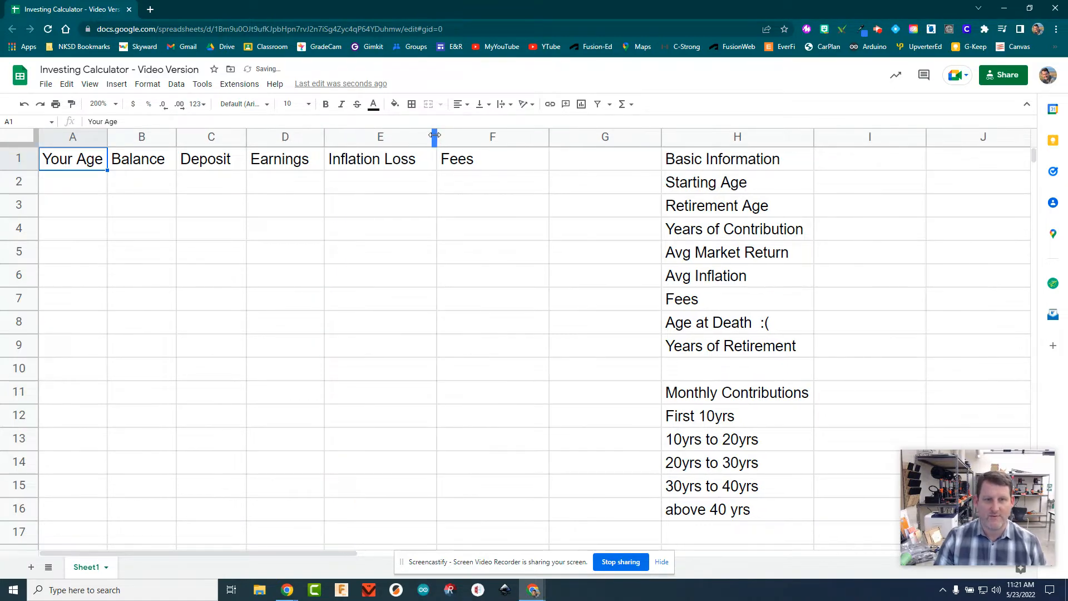
{"action": "left_click_drag", "start_coordinate": [436, 139], "coordinate": [420, 139]}
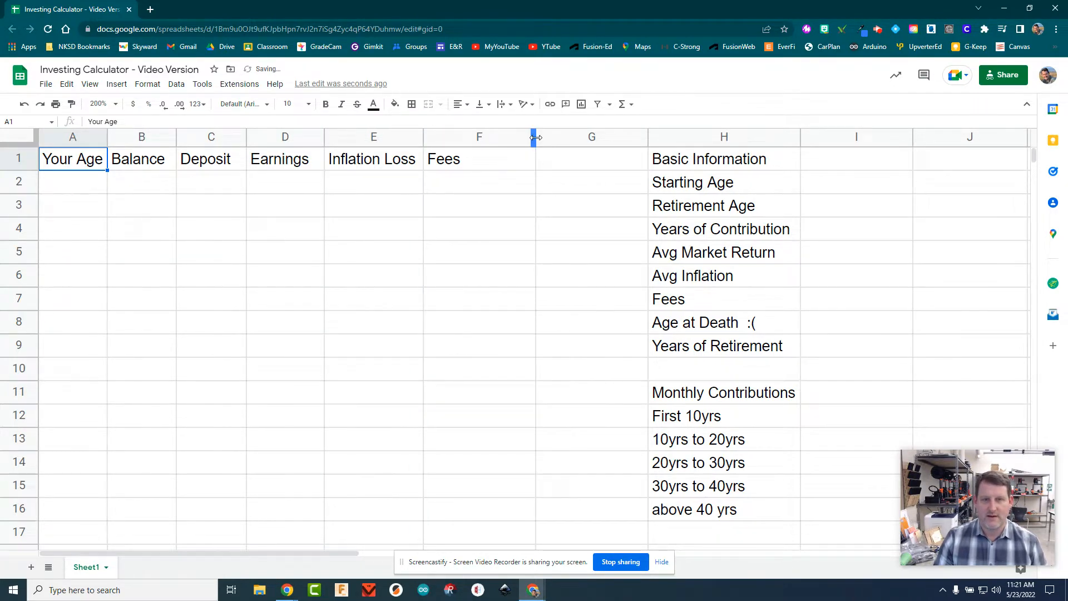
{"action": "left_click_drag", "start_coordinate": [536, 138], "coordinate": [476, 140]}
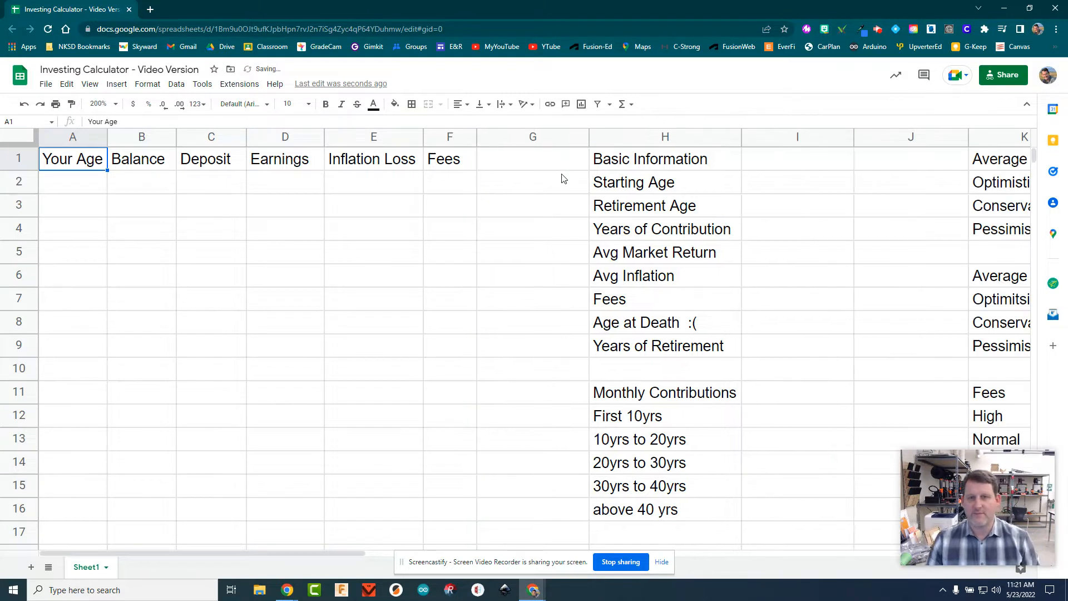
Shrink the empty column G to a thin spacer before the Basic Information column
{"action": "left_click", "coordinate": [575, 135]}
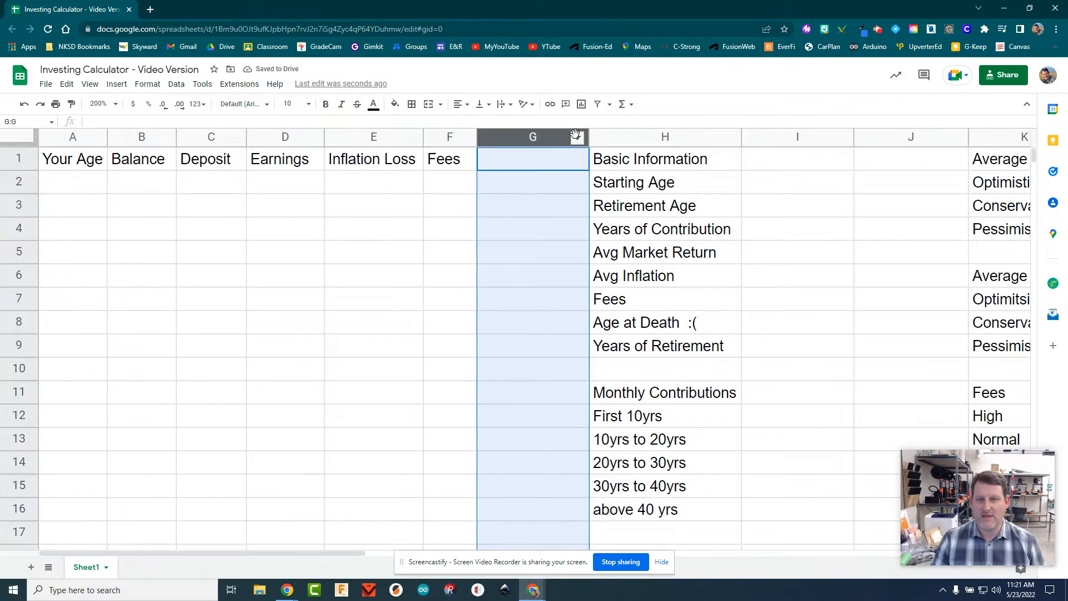
{"action": "left_click", "coordinate": [599, 137]}
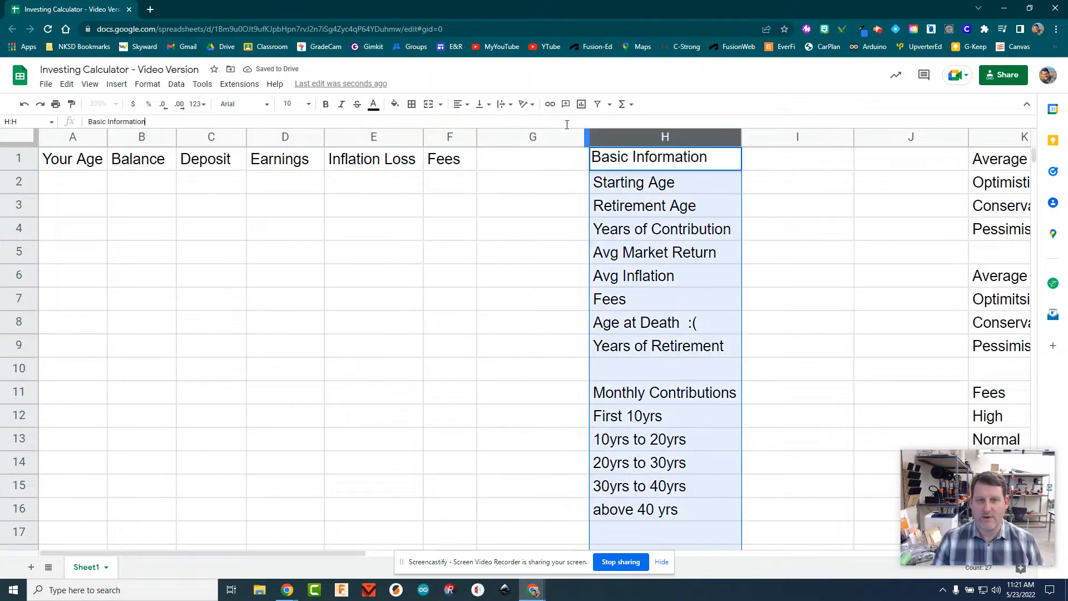
{"action": "left_click", "coordinate": [563, 166]}
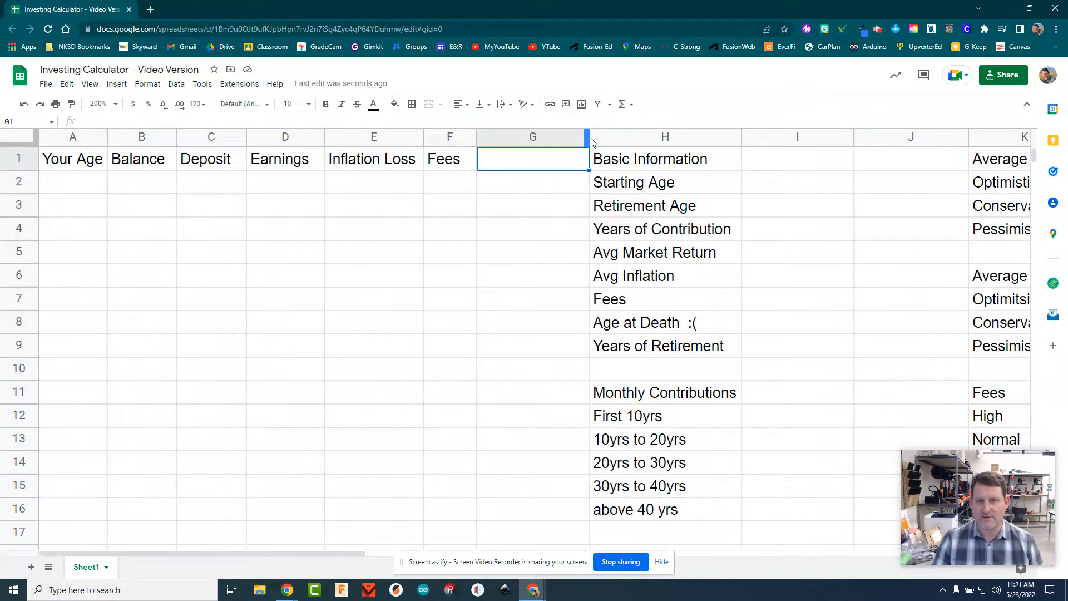
{"action": "left_click_drag", "start_coordinate": [586, 138], "coordinate": [494, 129]}
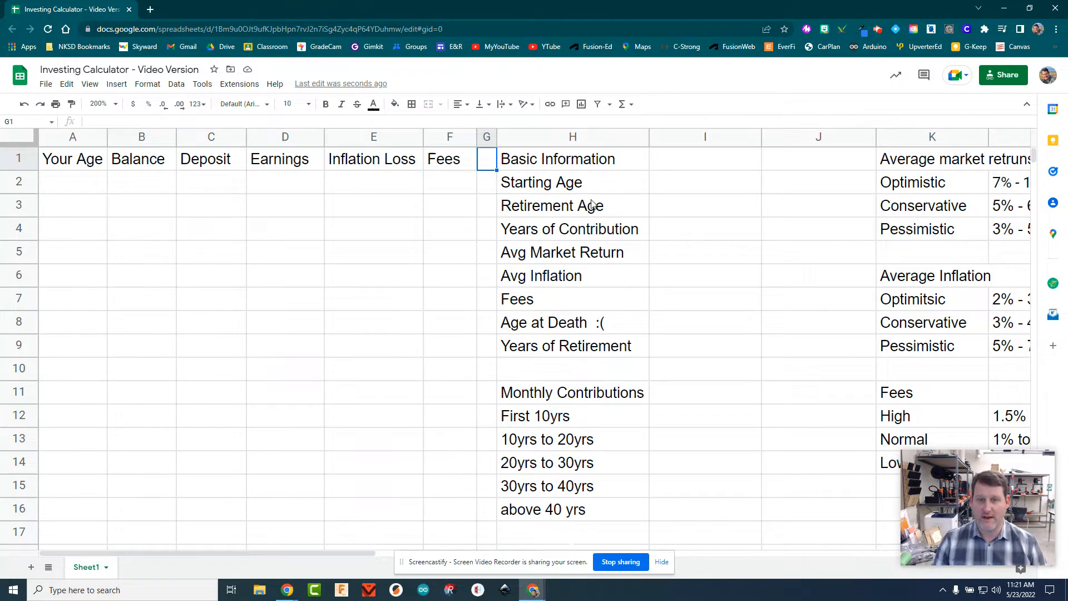
Merge the Basic Information heading across H1:I1 and apply all borders to H1:I9
{"action": "left_click", "coordinate": [672, 166]}
{"action": "left_click_drag", "start_coordinate": [584, 158], "coordinate": [668, 160]}
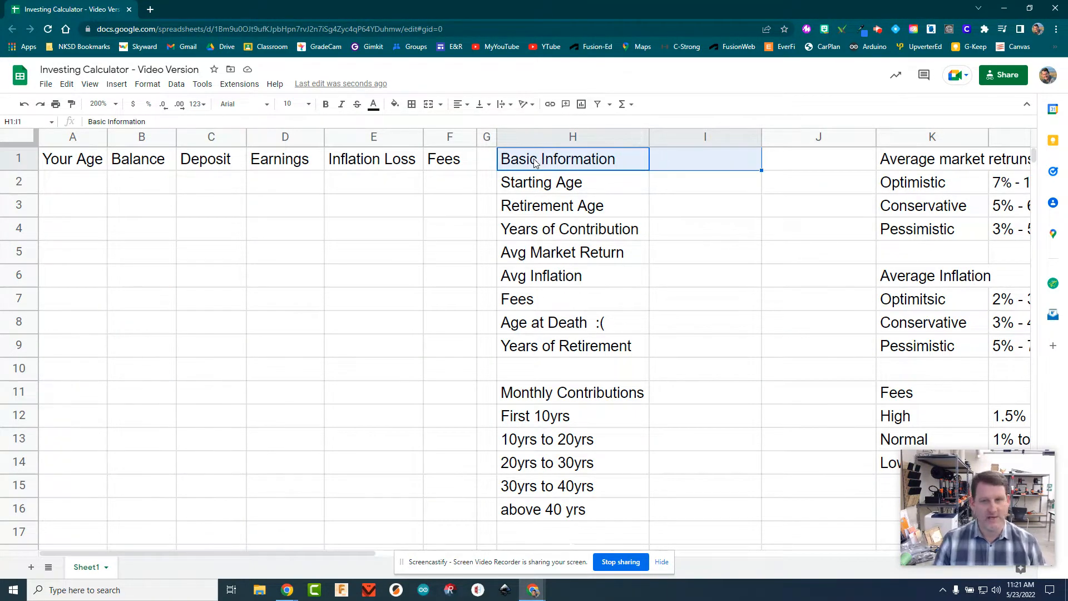
{"action": "left_click", "coordinate": [429, 104]}
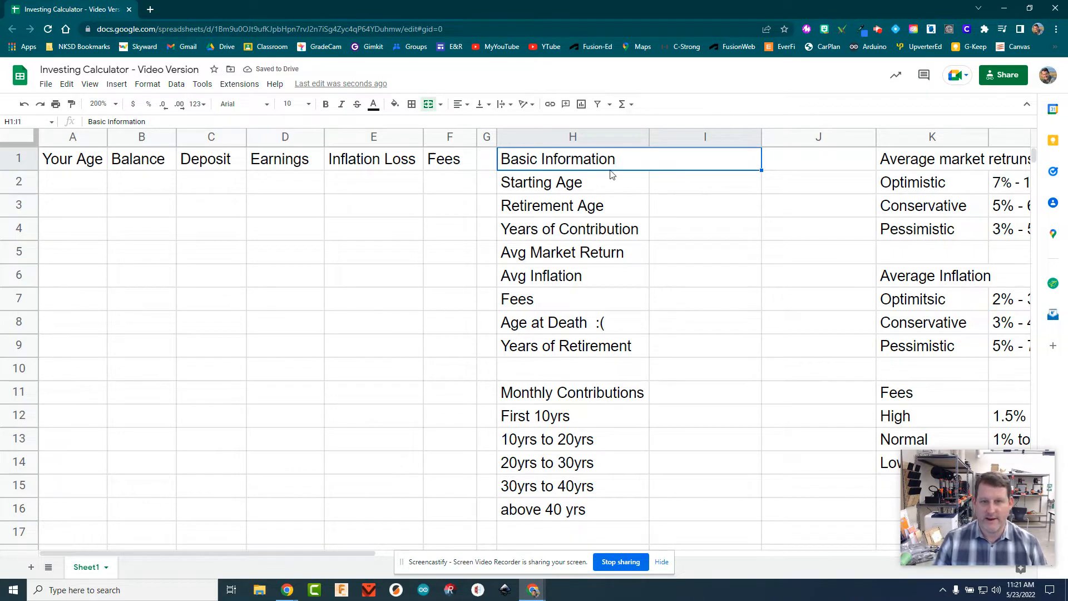
{"action": "left_click_drag", "start_coordinate": [629, 164], "coordinate": [641, 345]}
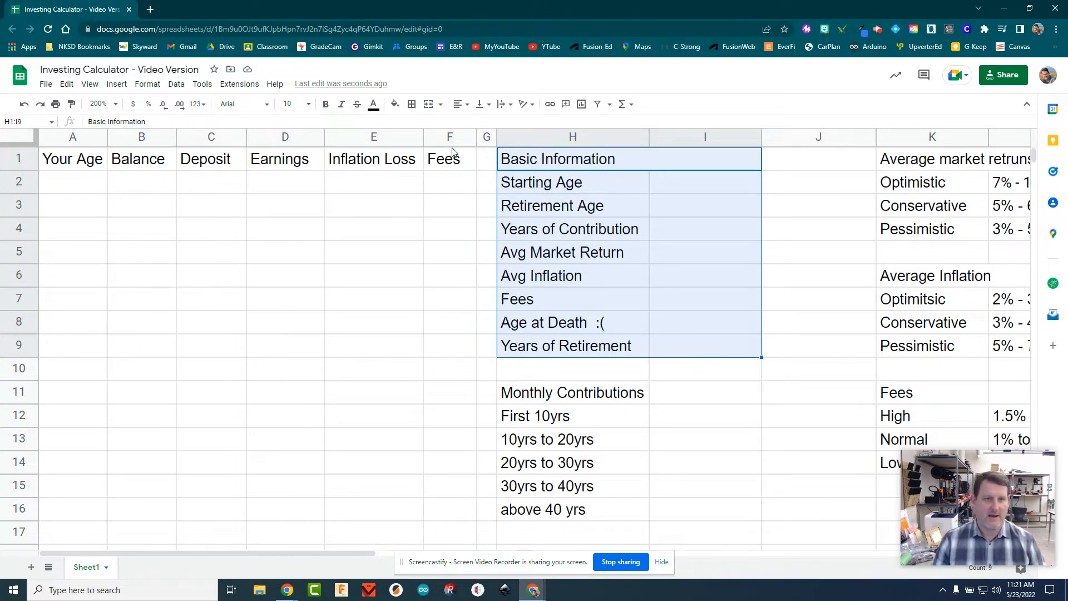
{"action": "left_click", "coordinate": [412, 104]}
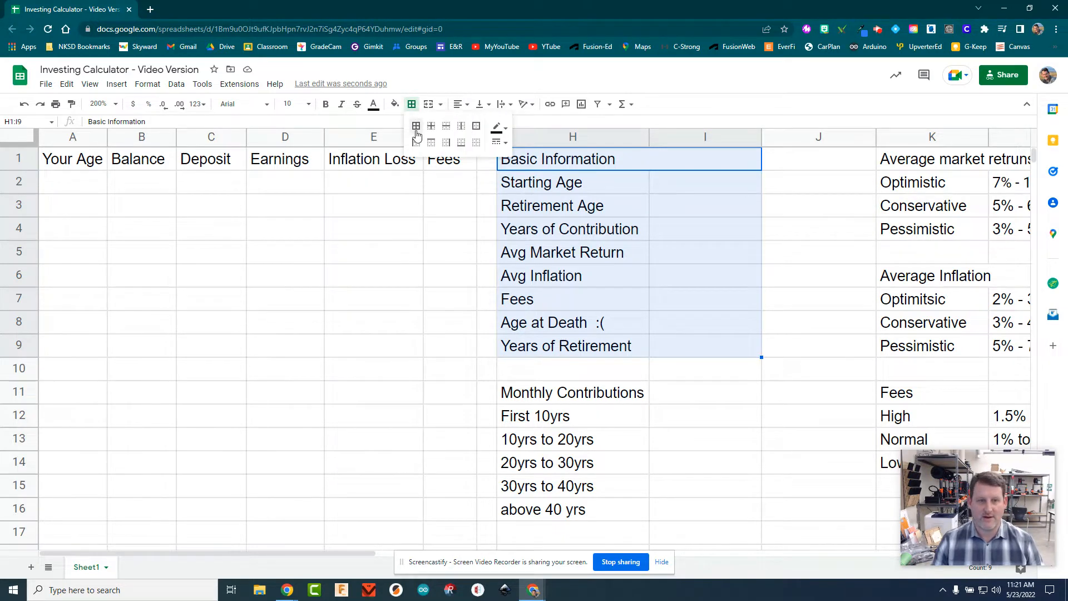
{"action": "left_click", "coordinate": [415, 126]}
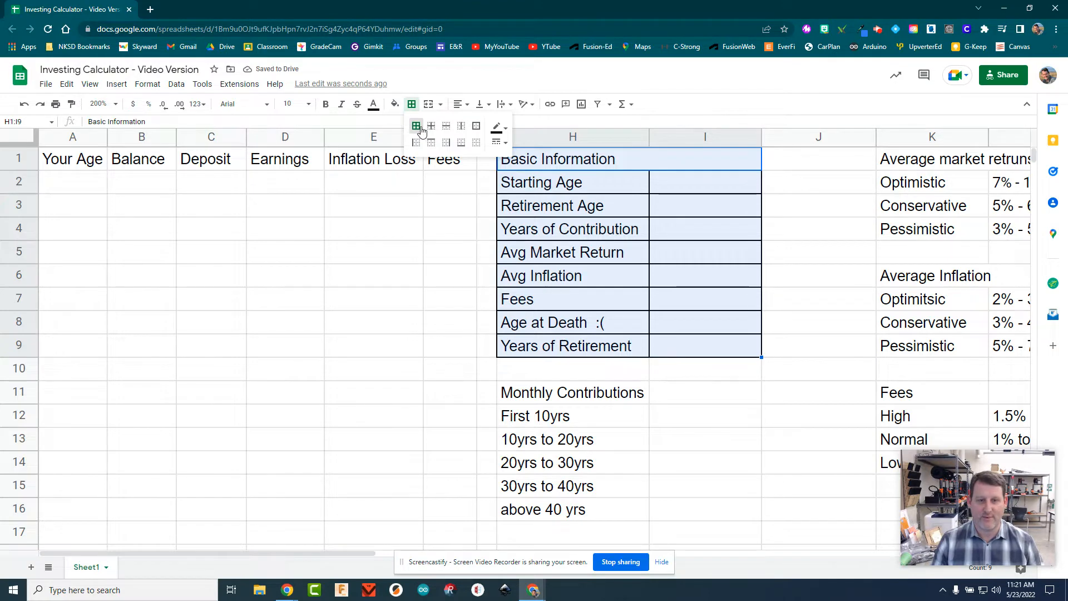
{"action": "left_click", "coordinate": [582, 252]}
Merge the Monthly Contributions heading across H11:I11 and apply all borders to H11:I16
{"action": "left_click_drag", "start_coordinate": [536, 392], "coordinate": [675, 391]}
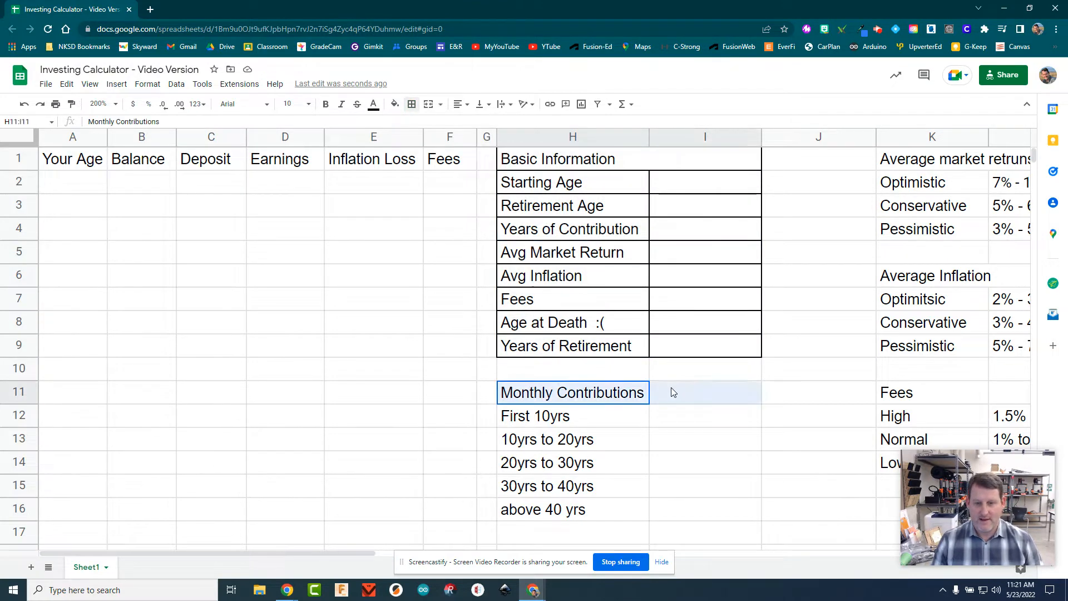
{"action": "left_click", "coordinate": [428, 105]}
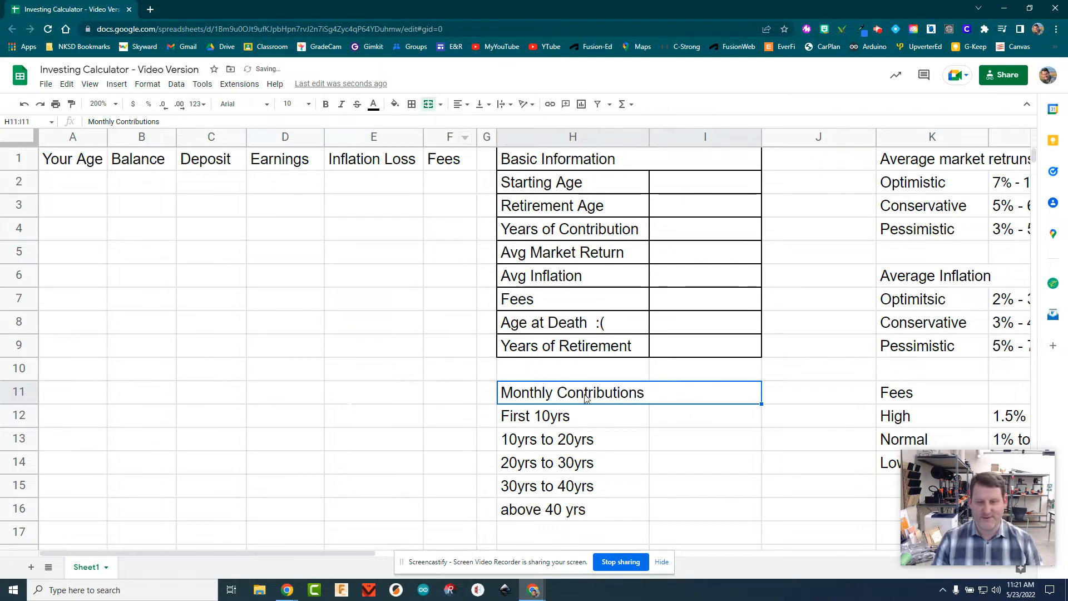
{"action": "left_click_drag", "start_coordinate": [587, 394], "coordinate": [615, 505]}
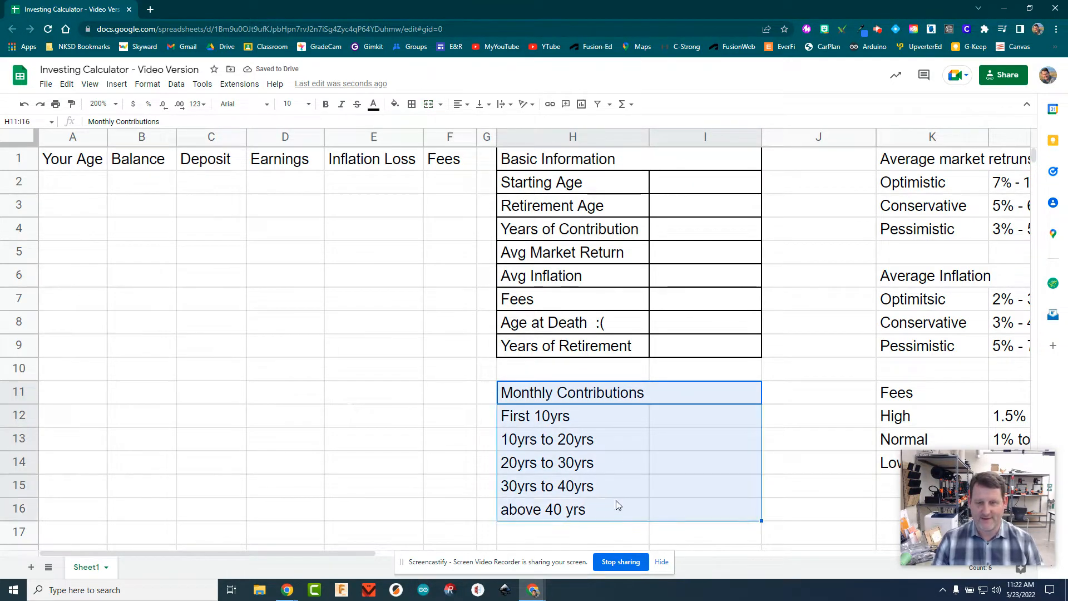
{"action": "left_click", "coordinate": [411, 104]}
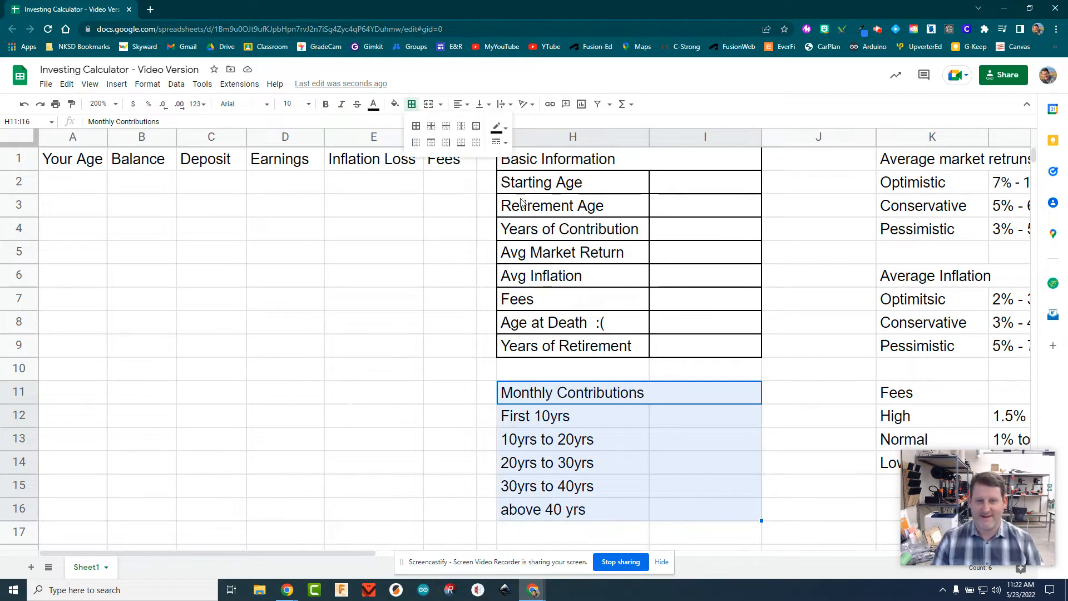
{"action": "left_click", "coordinate": [415, 126]}
{"action": "left_click", "coordinate": [639, 489]}
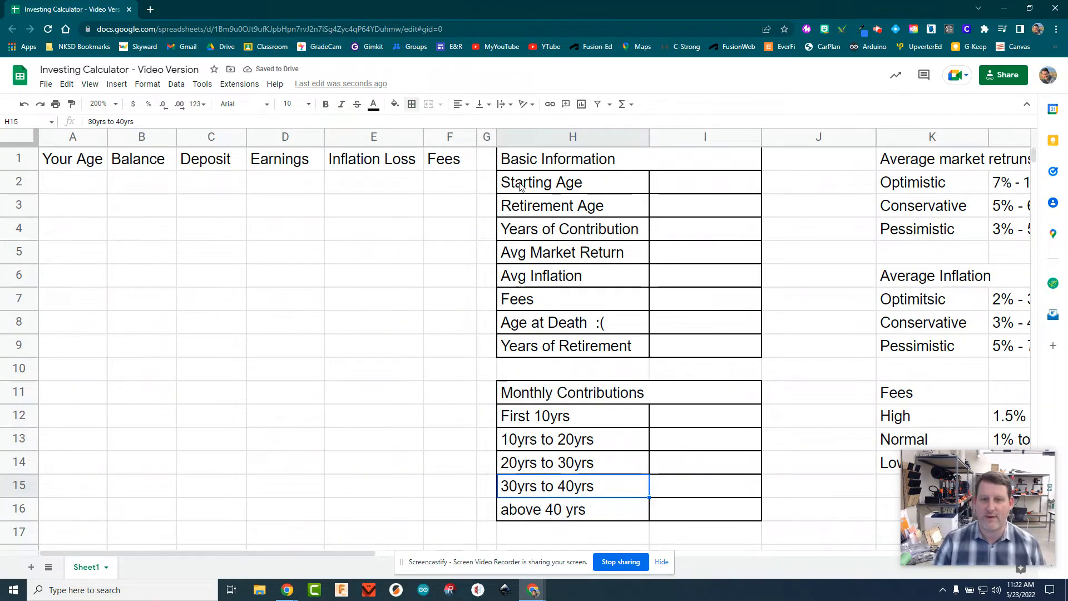
Give the Years of Contribution value cell I4 a black fill and white text
{"action": "left_click", "coordinate": [690, 178]}
{"action": "left_click", "coordinate": [684, 208]}
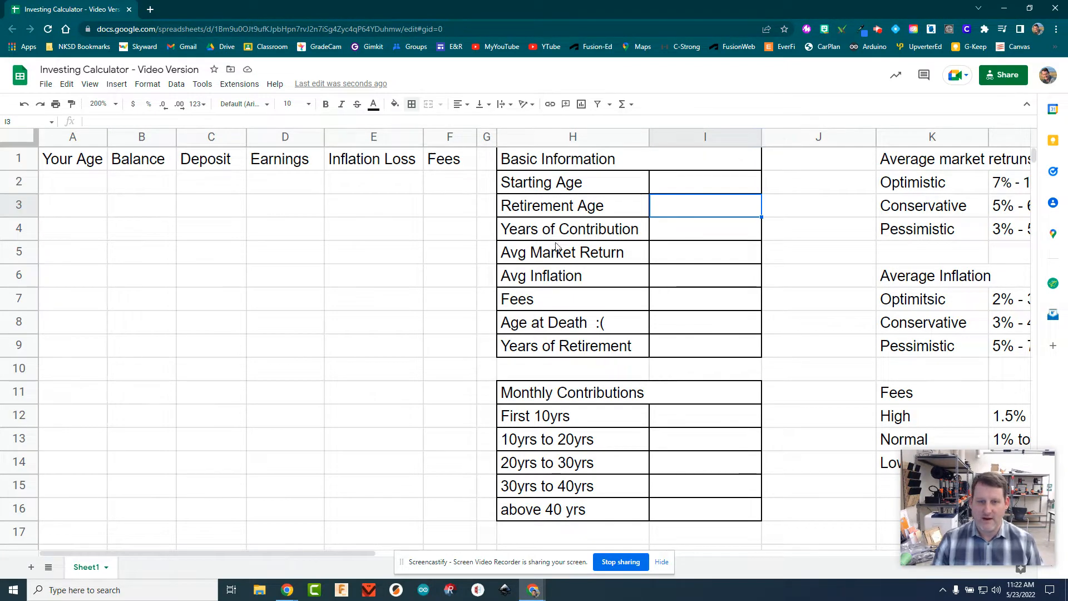
{"action": "left_click", "coordinate": [539, 230]}
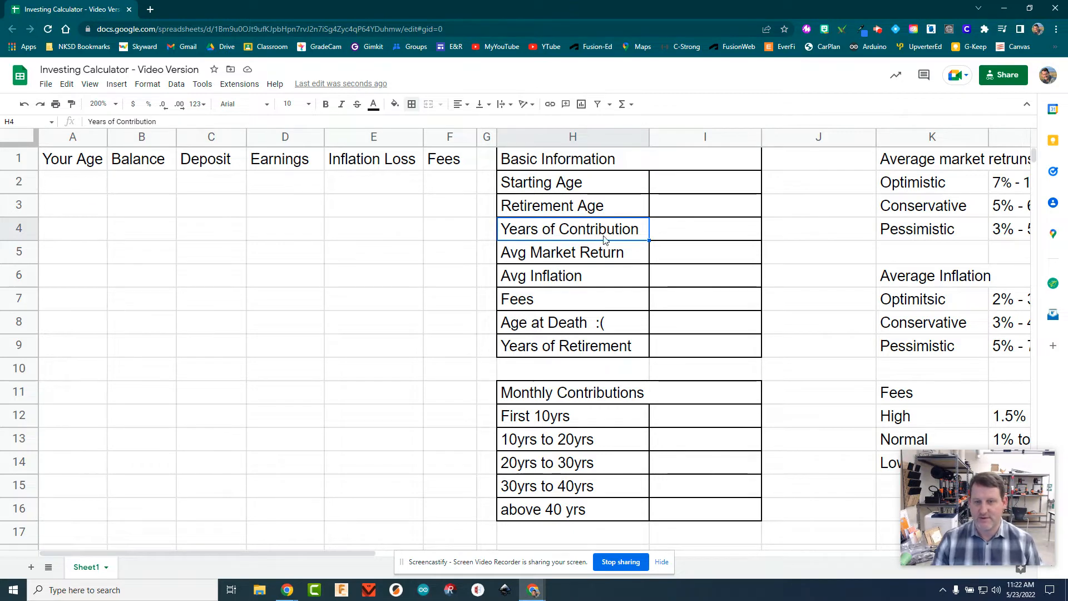
{"action": "left_click", "coordinate": [683, 236]}
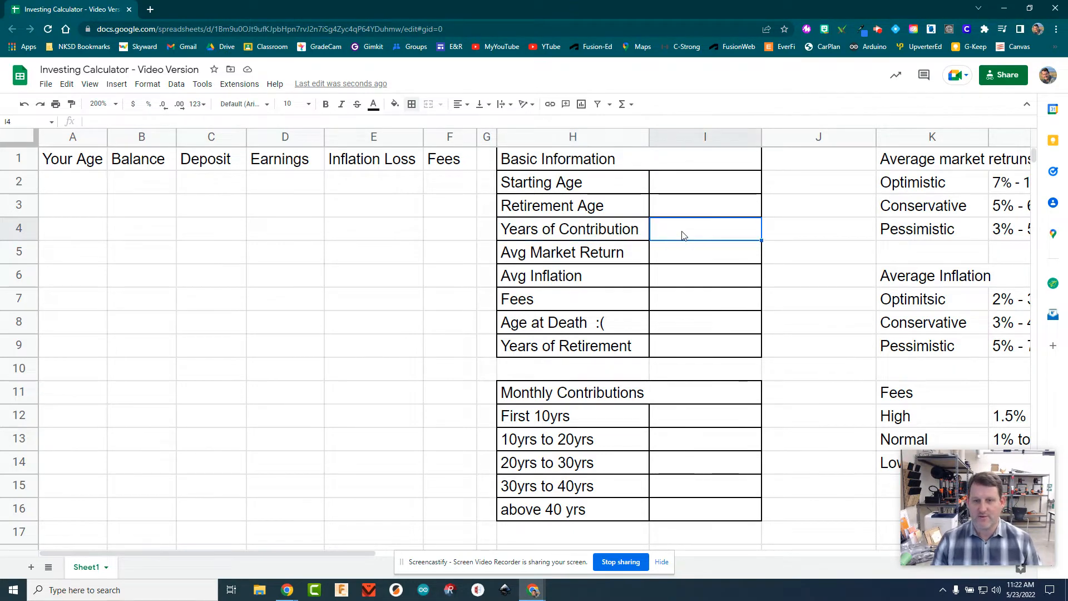
{"action": "left_click", "coordinate": [395, 106]}
{"action": "left_click", "coordinate": [398, 138]}
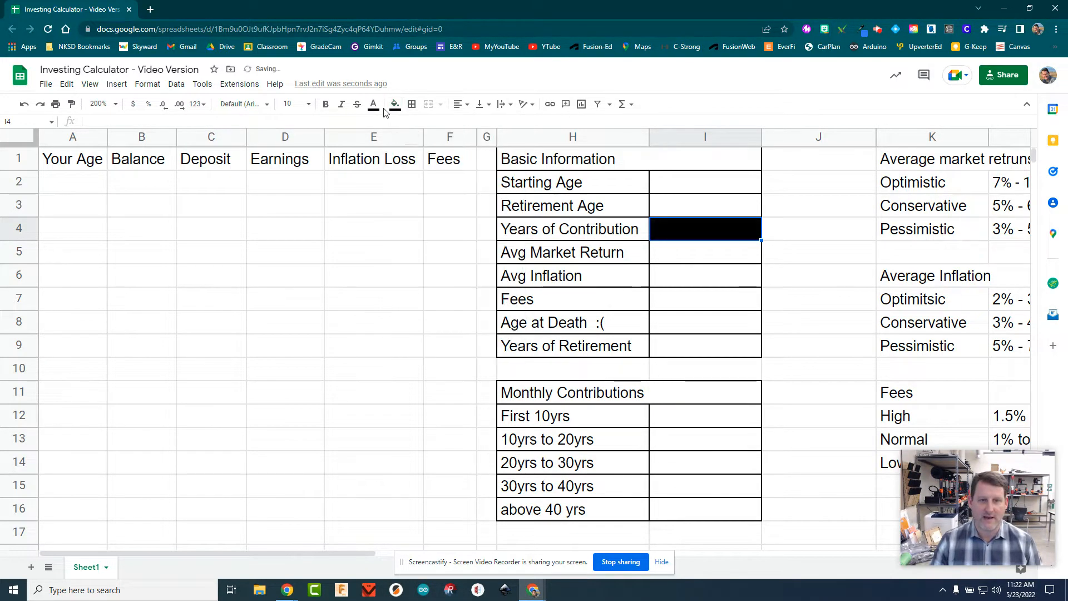
{"action": "left_click", "coordinate": [373, 105]}
{"action": "left_click", "coordinate": [390, 139]}
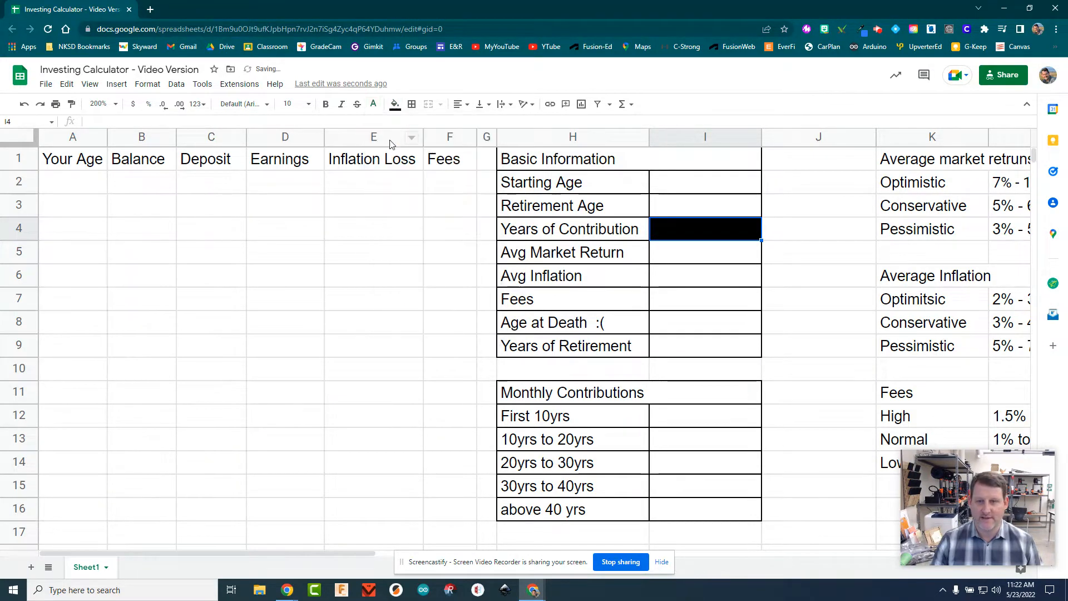
Shrink the empty column J to a thin spacer before the average market returns reference
{"action": "left_click", "coordinate": [699, 258]}
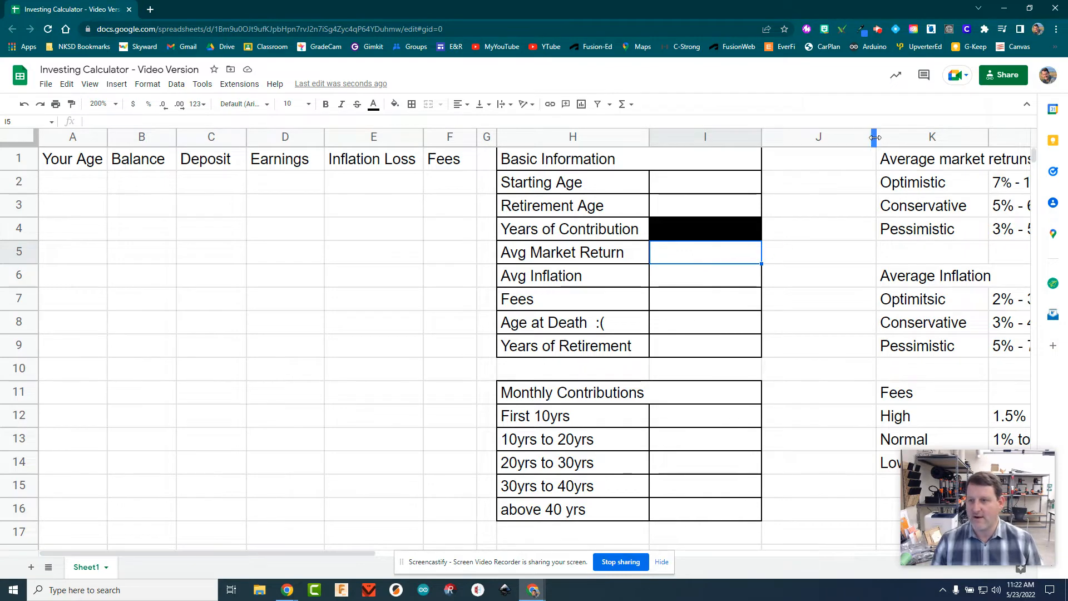
{"action": "left_click_drag", "start_coordinate": [876, 137], "coordinate": [781, 138]}
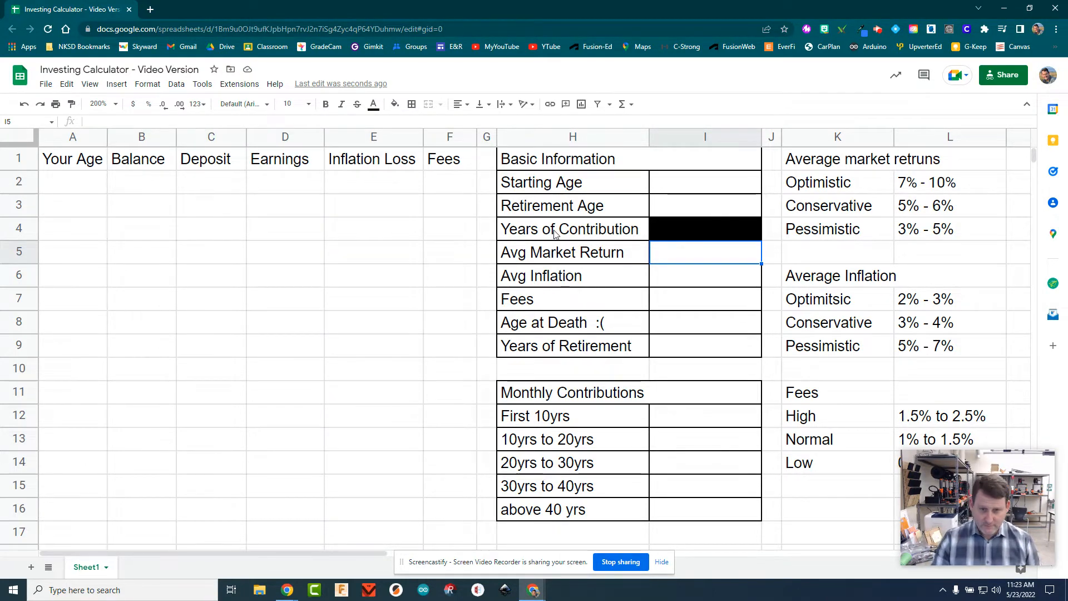
Review the Basic Information entries from Avg Market Return to Years of Retirement alongside the reference ranges for returns, inflation and fees
{"action": "left_click", "coordinate": [553, 254]}
{"action": "left_click", "coordinate": [692, 254]}
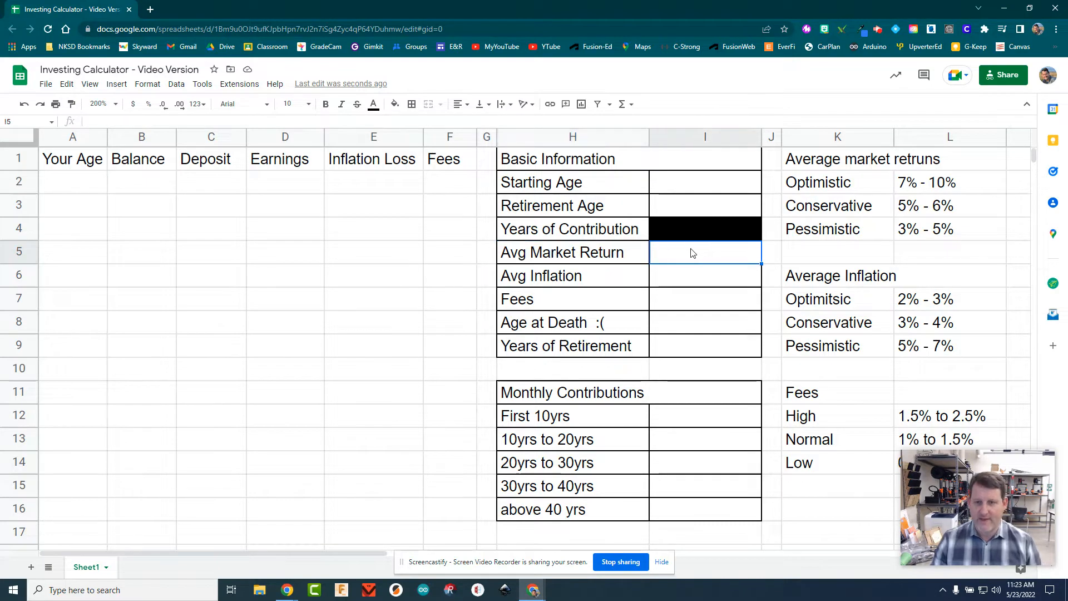
{"action": "left_click", "coordinate": [575, 278]}
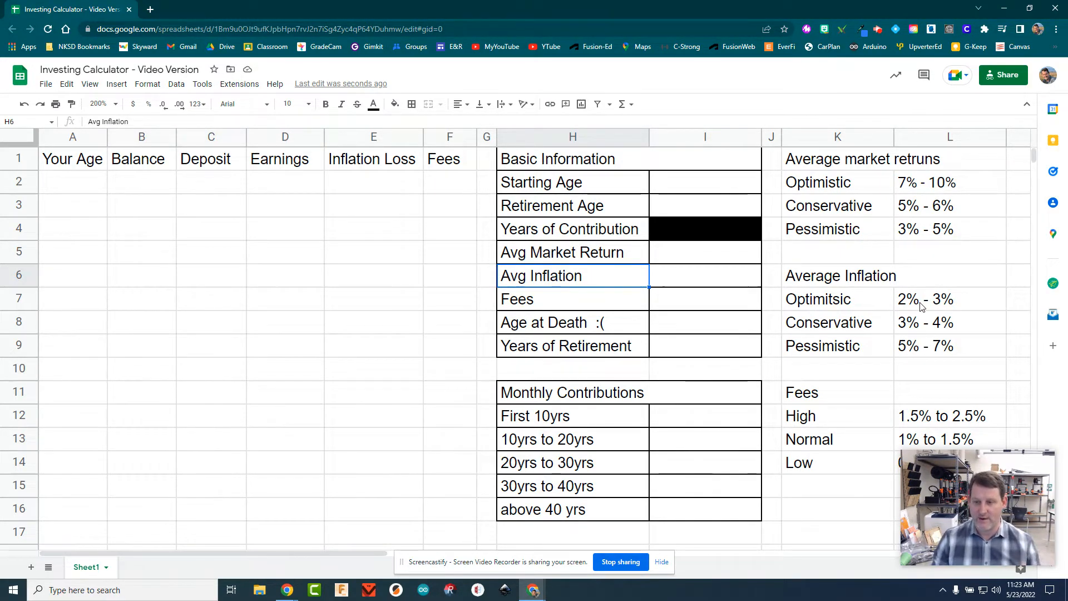
{"action": "scroll", "coordinate": [862, 334], "scroll_direction": "down", "scroll_amount": 3}
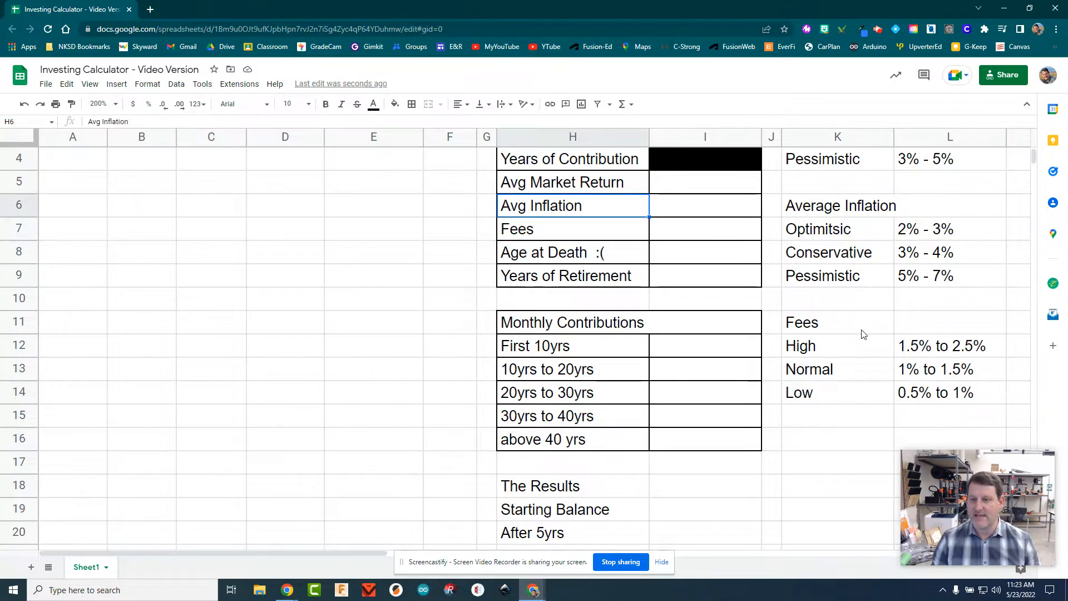
{"action": "scroll", "coordinate": [724, 308], "scroll_direction": "up", "scroll_amount": 3}
{"action": "left_click", "coordinate": [732, 281]}
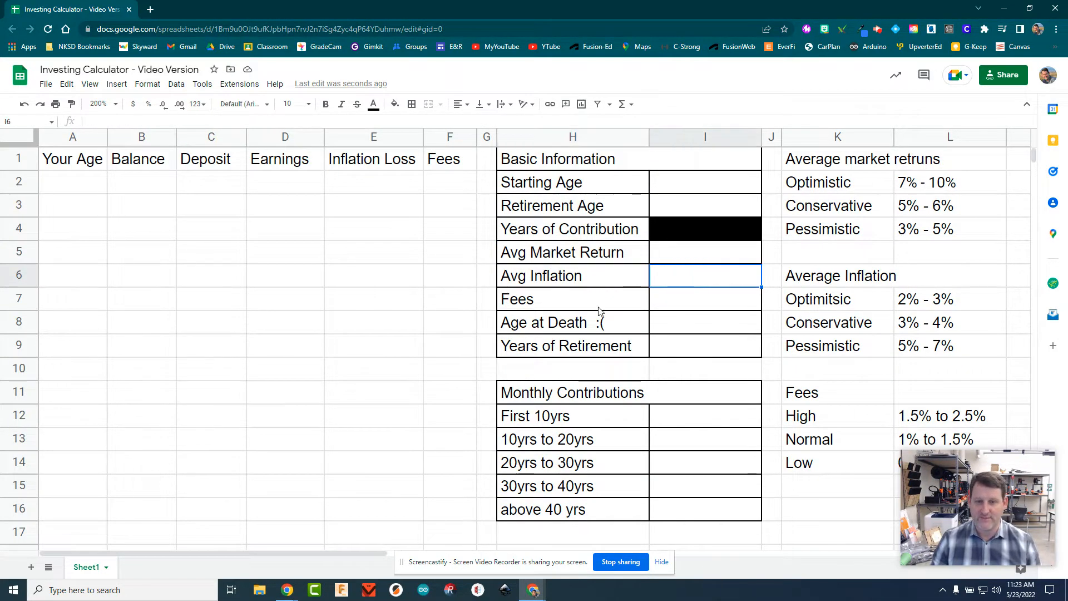
{"action": "left_click", "coordinate": [638, 303]}
{"action": "left_click", "coordinate": [686, 303]}
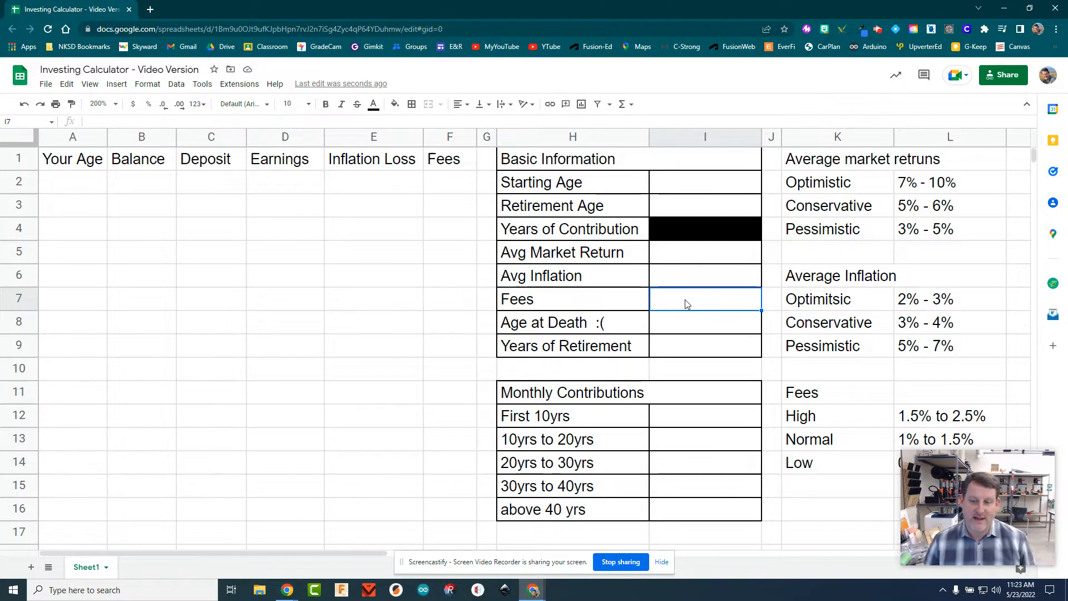
{"action": "scroll", "coordinate": [843, 363], "scroll_direction": "down", "scroll_amount": 1}
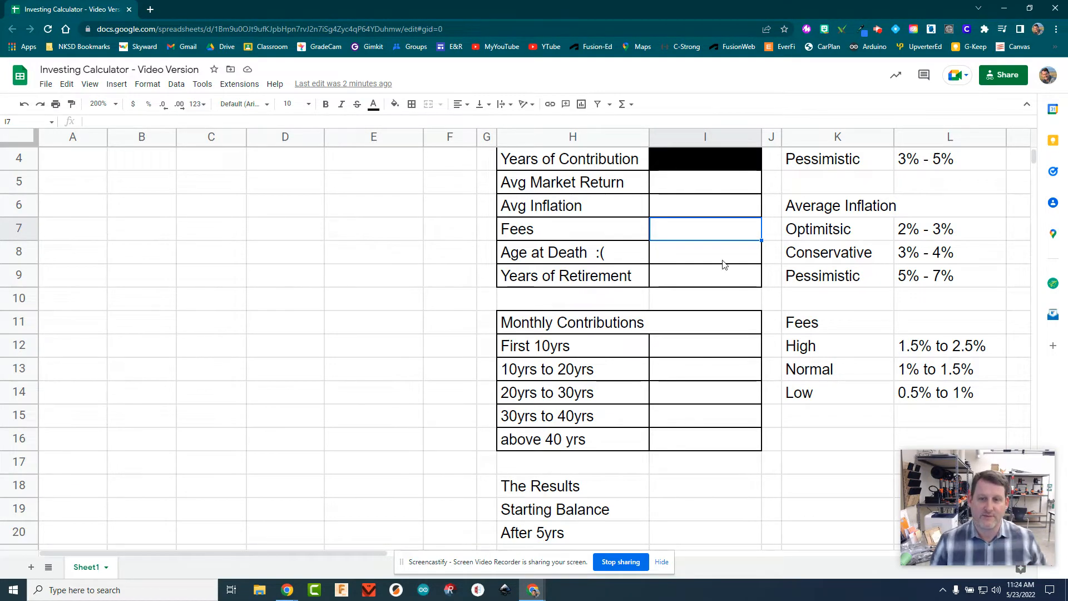
{"action": "left_click", "coordinate": [708, 251]}
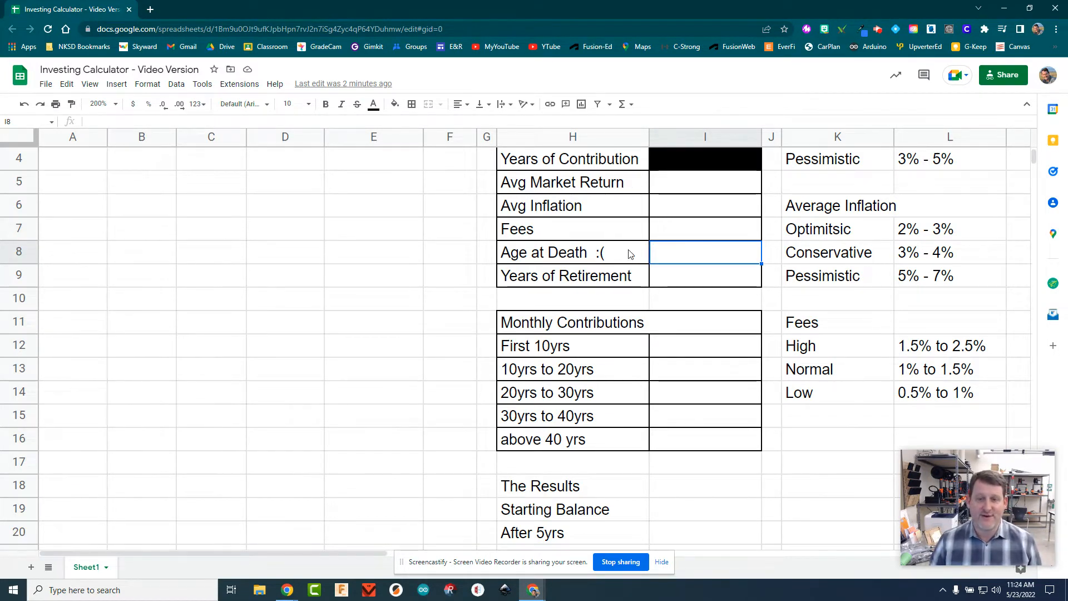
{"action": "left_click", "coordinate": [686, 277]}
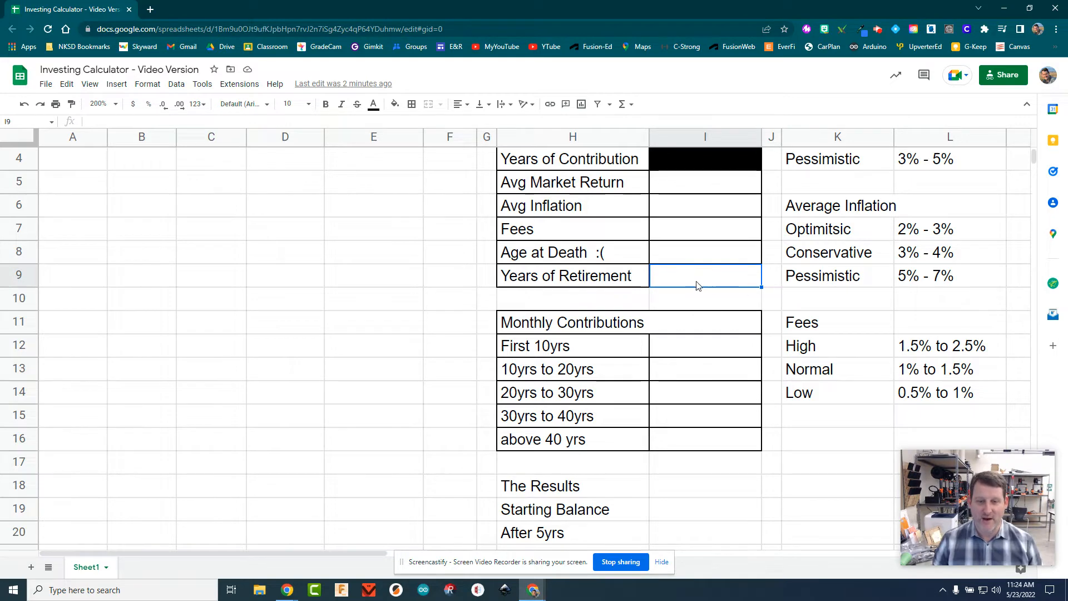
Give the Years of Retirement value cell I9 a black fill and white text
{"action": "scroll", "coordinate": [693, 276], "scroll_direction": "up", "scroll_amount": 1}
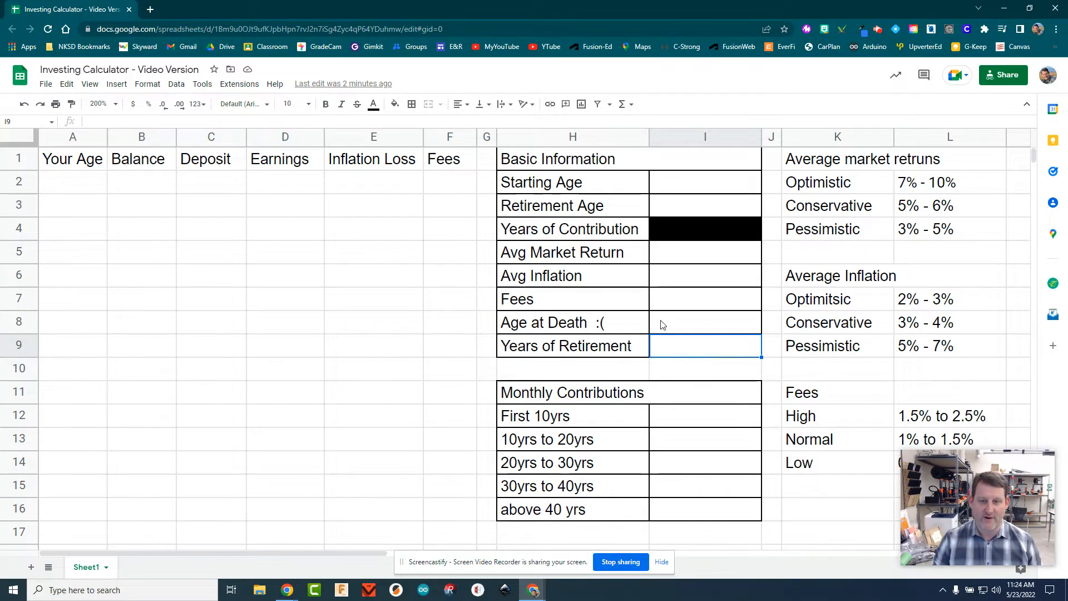
{"action": "left_click", "coordinate": [395, 104]}
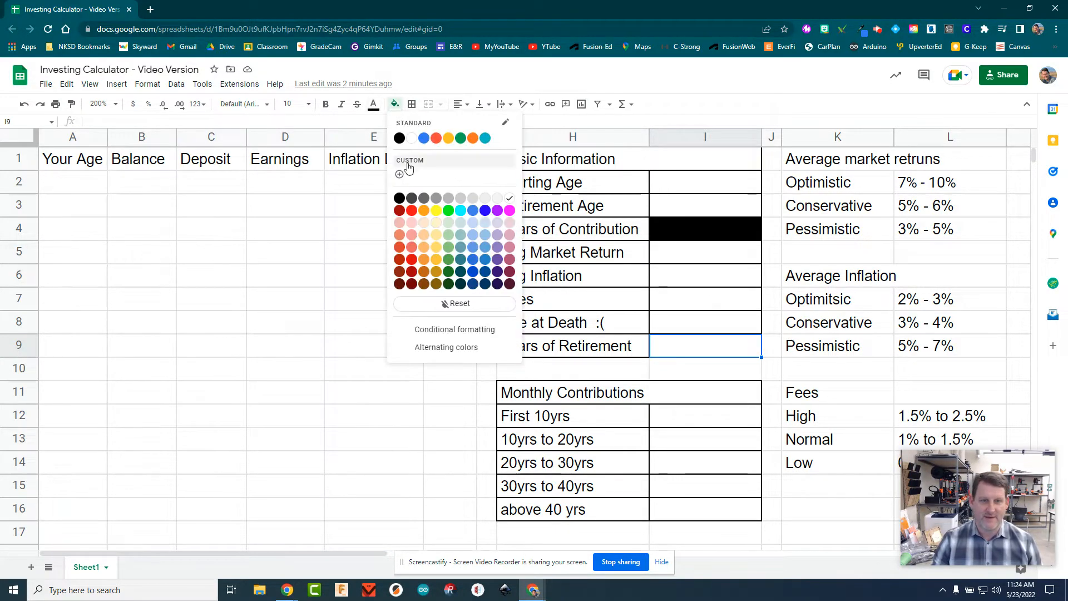
{"action": "left_click", "coordinate": [398, 202]}
{"action": "left_click", "coordinate": [374, 105]}
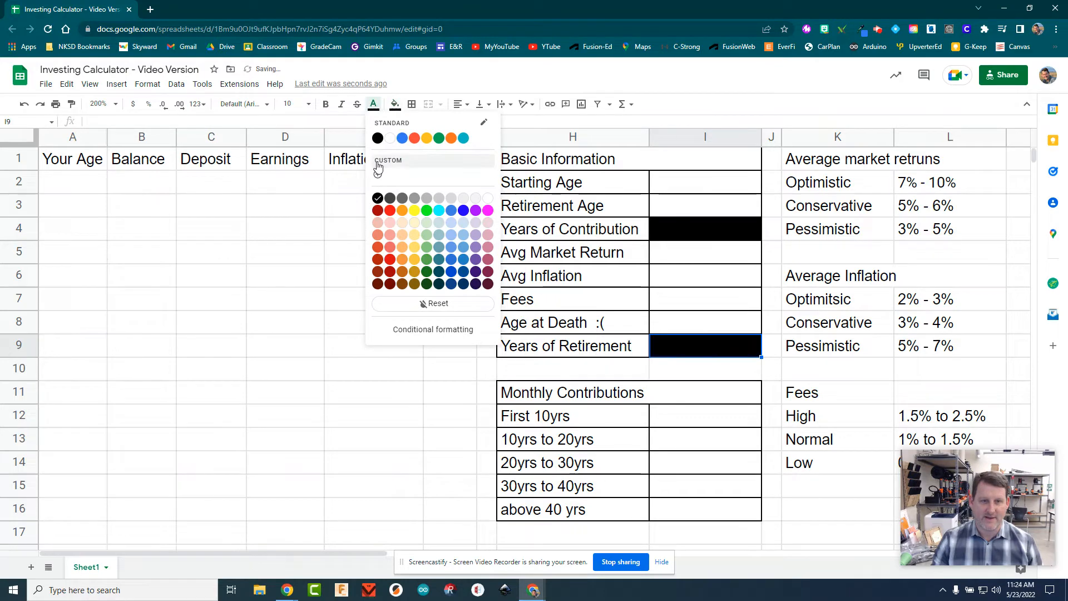
{"action": "left_click", "coordinate": [392, 138]}
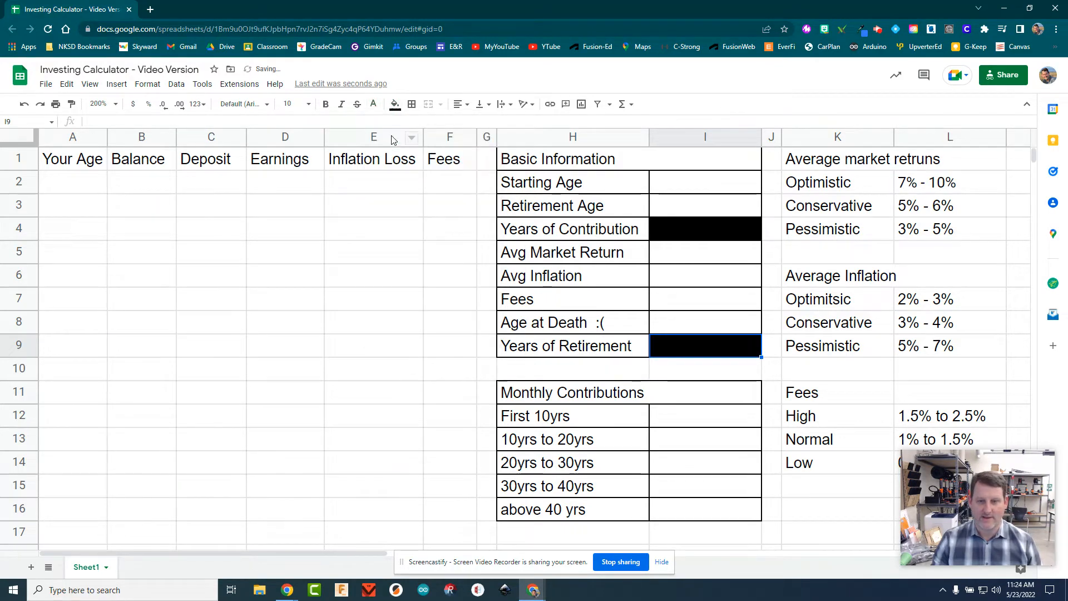
Review the Years of Retirement label and the Monthly Contributions input cells I12:I16
{"action": "left_click", "coordinate": [556, 352]}
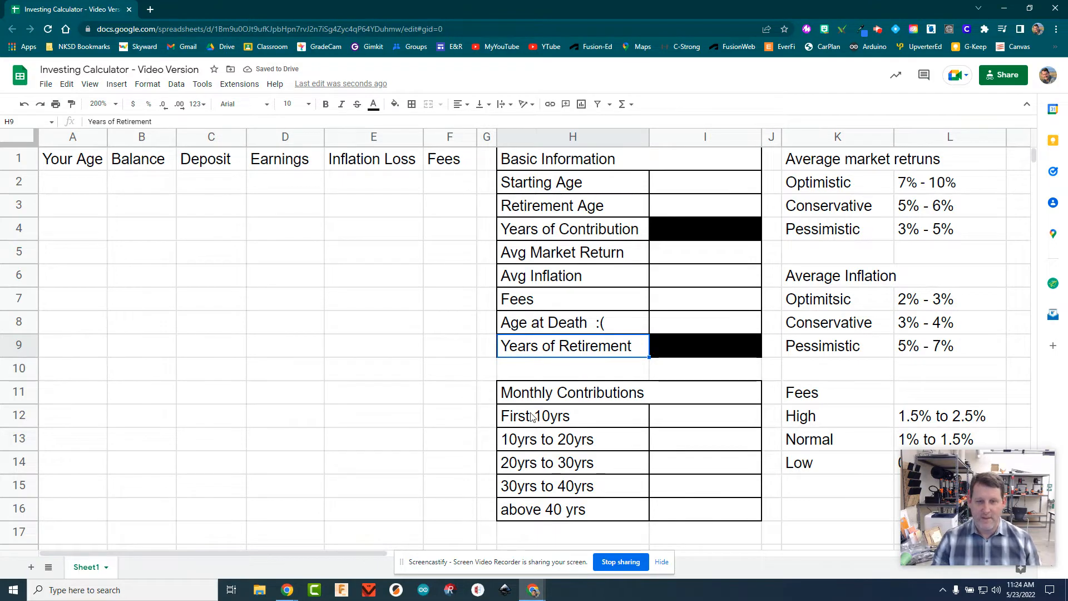
{"action": "left_click_drag", "start_coordinate": [686, 418], "coordinate": [702, 508]}
{"action": "scroll", "coordinate": [699, 503], "scroll_direction": "down", "scroll_amount": 2}
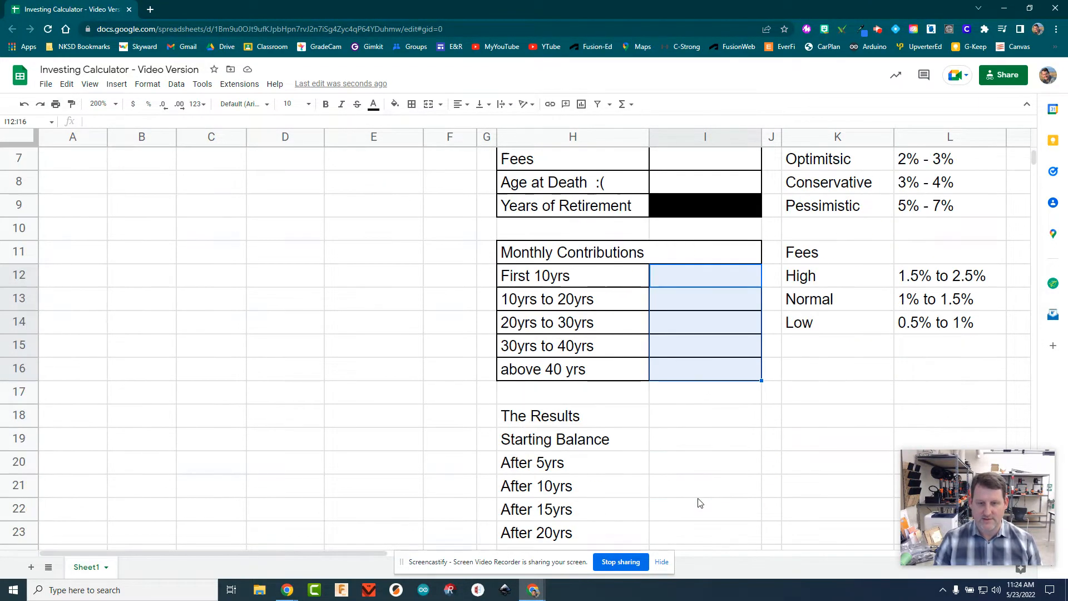
{"action": "scroll", "coordinate": [683, 409], "scroll_direction": "up", "scroll_amount": 2}
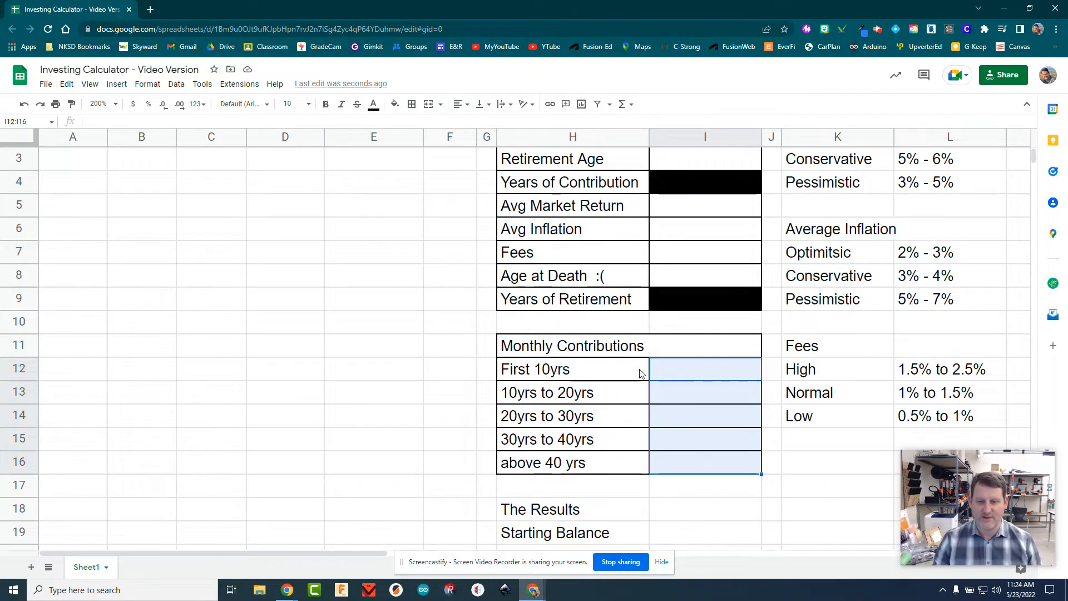
{"action": "left_click", "coordinate": [599, 372]}
{"action": "left_click", "coordinate": [670, 371]}
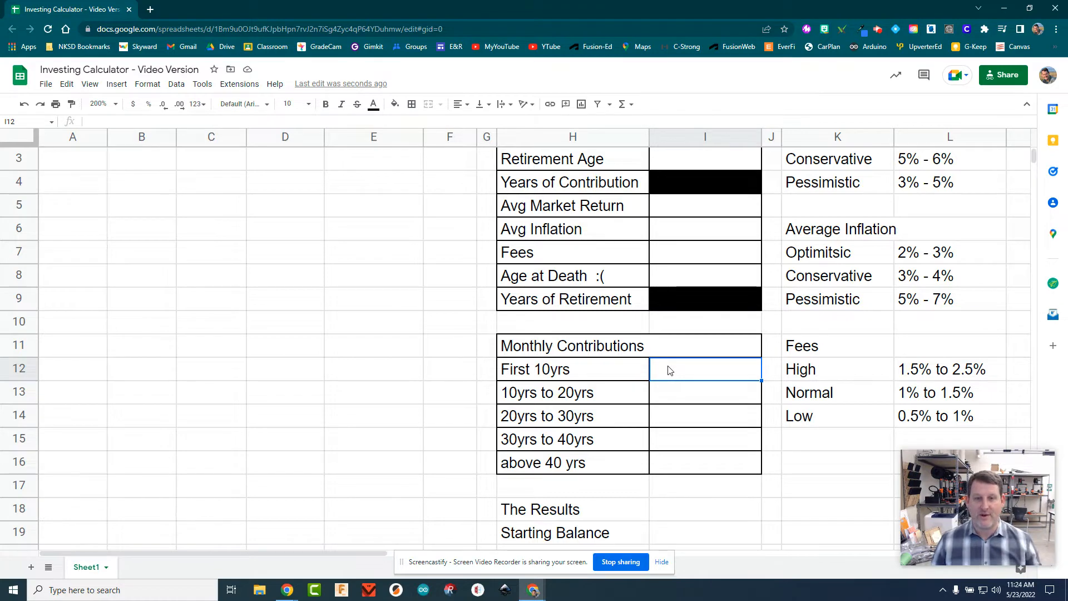
{"action": "scroll", "coordinate": [669, 370], "scroll_direction": "up", "scroll_amount": 2}
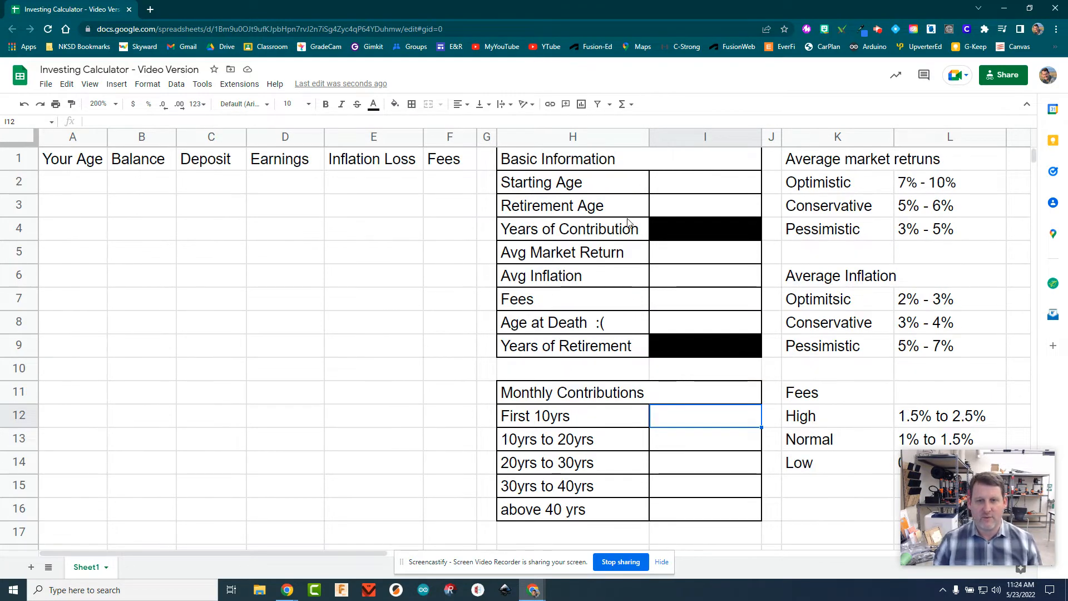
Bold the Basic Information heading and its labels in H2:H9
{"action": "left_click", "coordinate": [601, 162]}
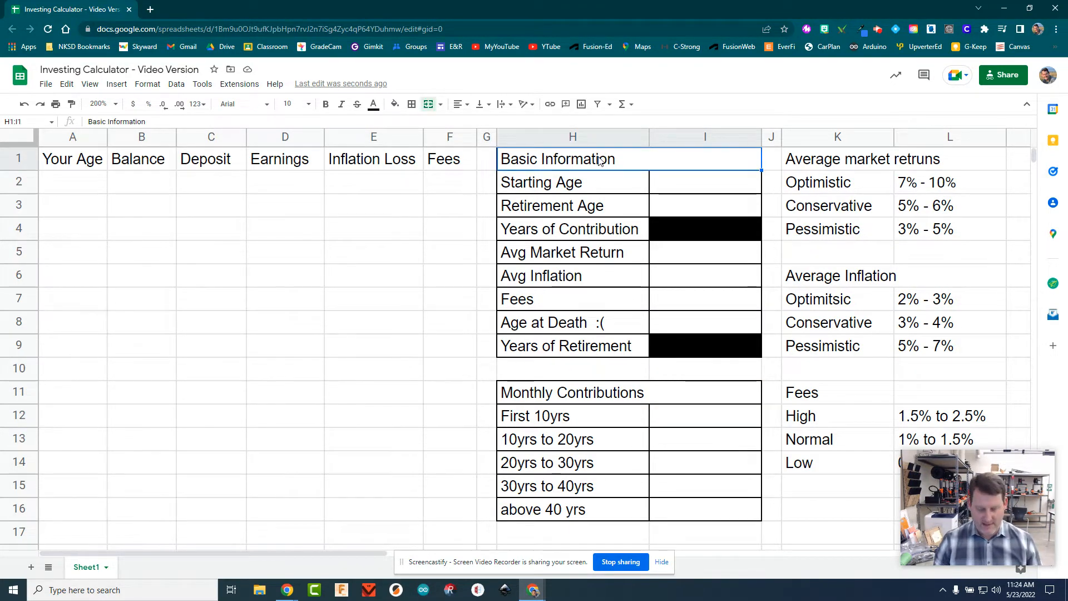
{"action": "key", "text": "ctrl+b"}
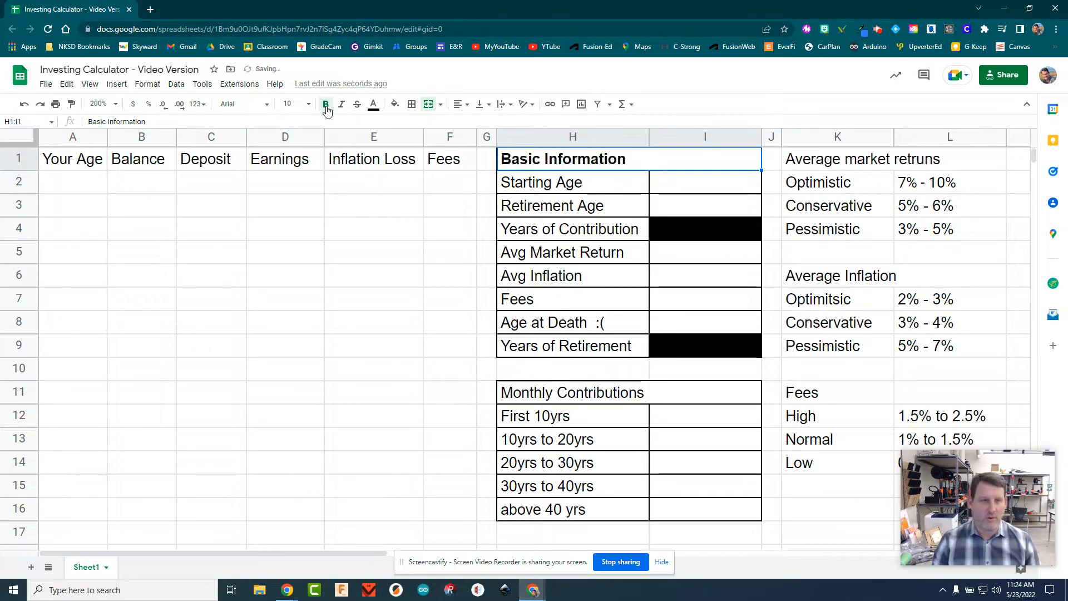
{"action": "left_click_drag", "start_coordinate": [556, 183], "coordinate": [579, 348]}
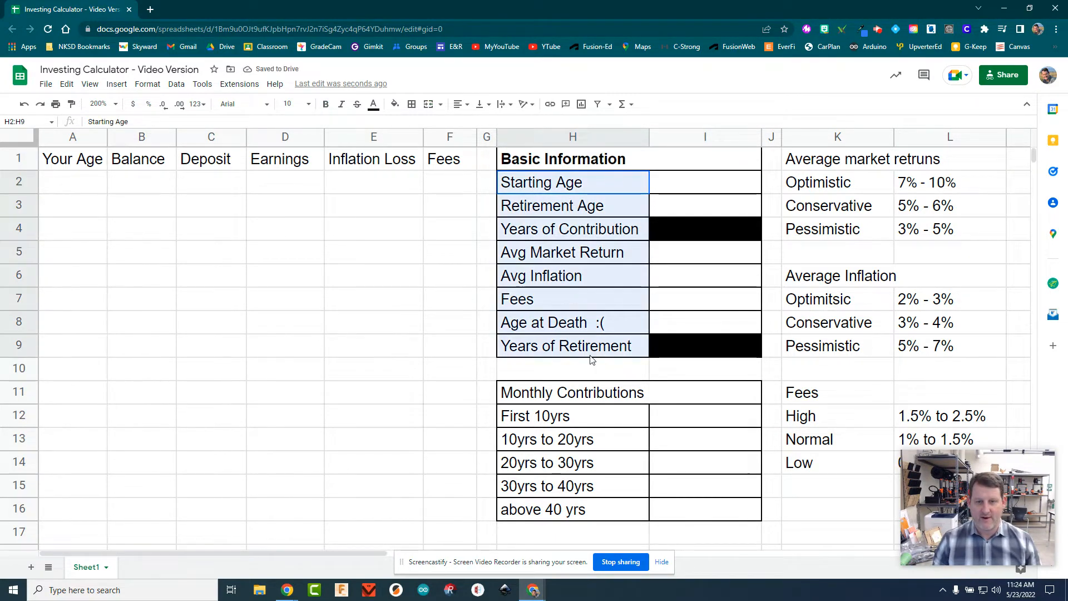
{"action": "key", "text": "ctrl+b"}
Bold the Monthly Contributions heading and its period labels in H12:H16
{"action": "left_click_drag", "start_coordinate": [562, 420], "coordinate": [556, 507]}
{"action": "key", "text": "ctrl+b"}
{"action": "left_click", "coordinate": [568, 396]}
{"action": "key", "text": "ctrl+b"}
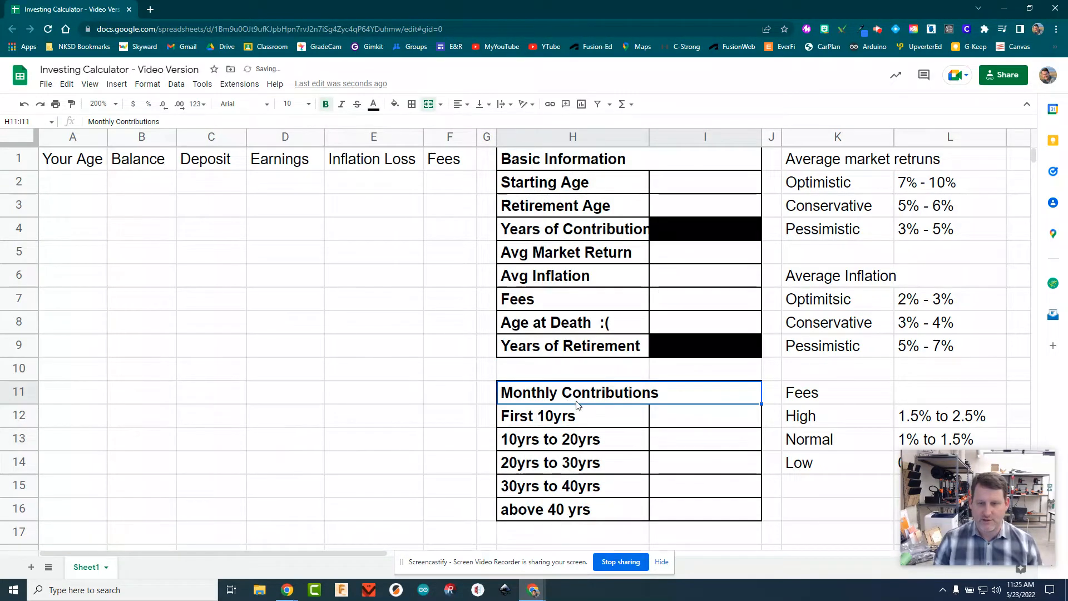
Go through the contribution input cells one by one, from First 10yrs to above 40 yrs
{"action": "scroll", "coordinate": [579, 414], "scroll_direction": "down", "scroll_amount": 3}
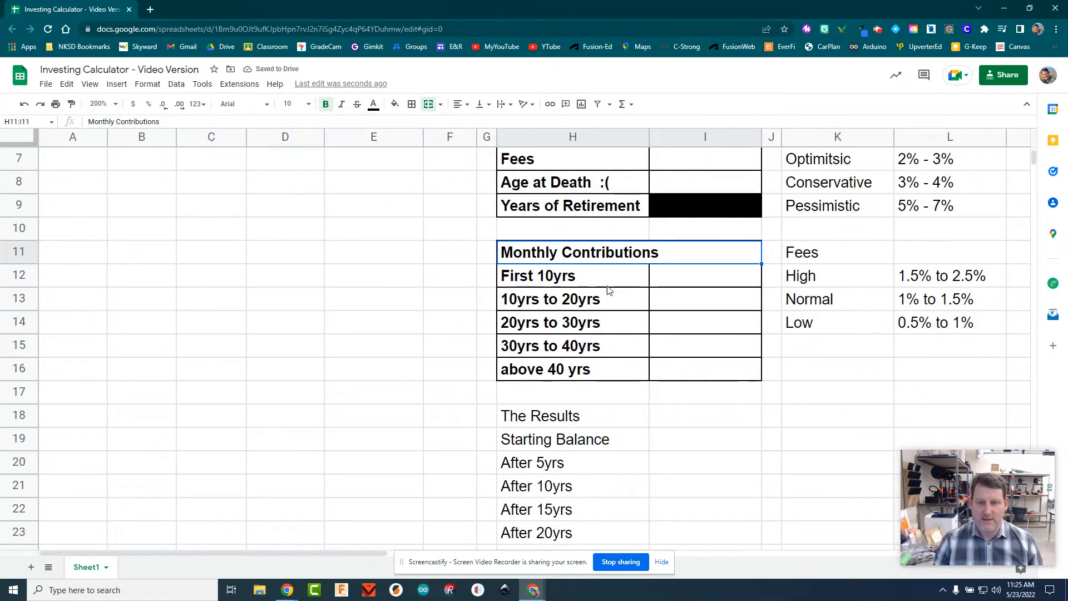
{"action": "left_click", "coordinate": [675, 278]}
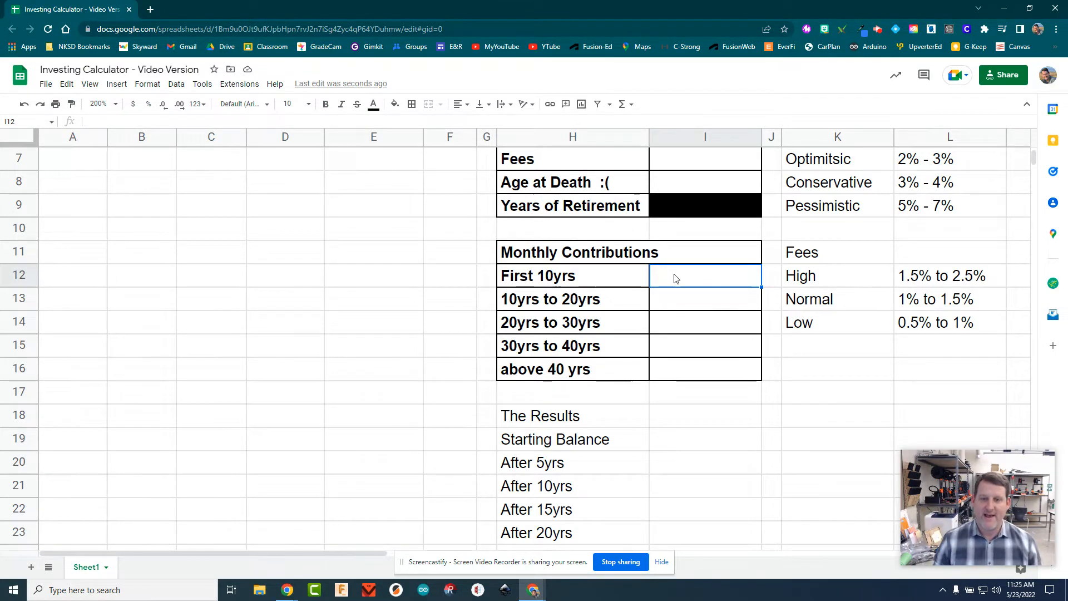
{"action": "left_click", "coordinate": [681, 304]}
{"action": "left_click", "coordinate": [678, 317]}
{"action": "left_click", "coordinate": [679, 342]}
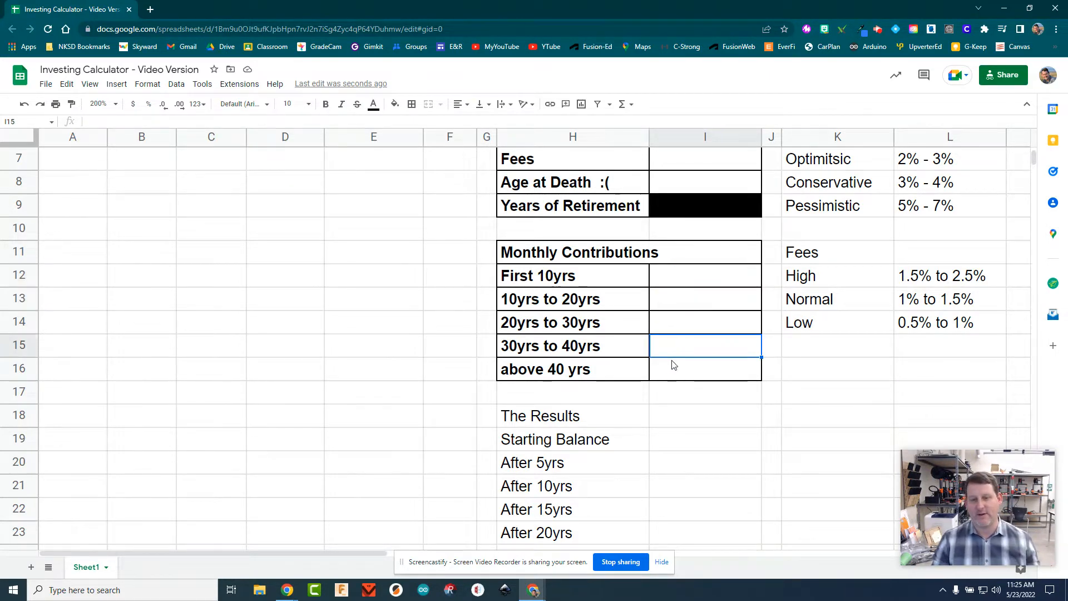
{"action": "left_click", "coordinate": [673, 364]}
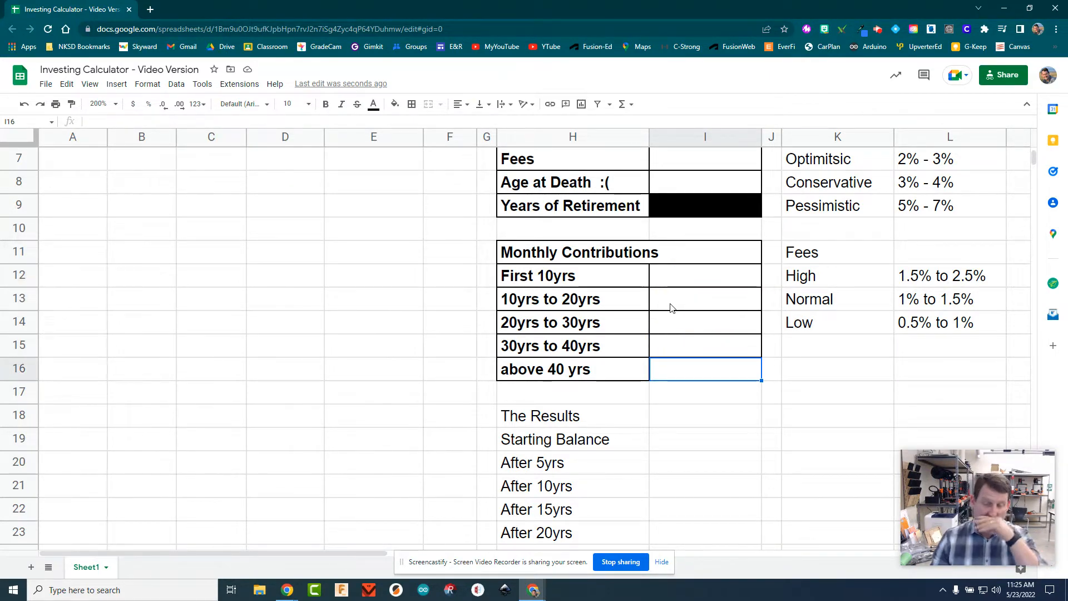
Merge The Results heading across H18:I18 and make it bold
{"action": "left_click", "coordinate": [581, 421]}
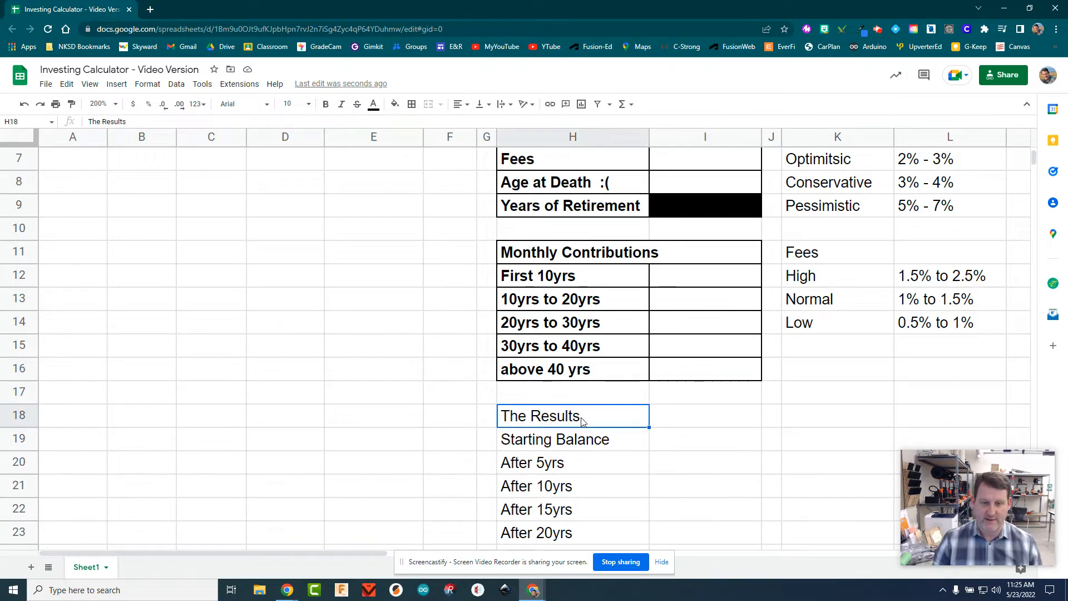
{"action": "left_click_drag", "start_coordinate": [612, 424], "coordinate": [686, 414]}
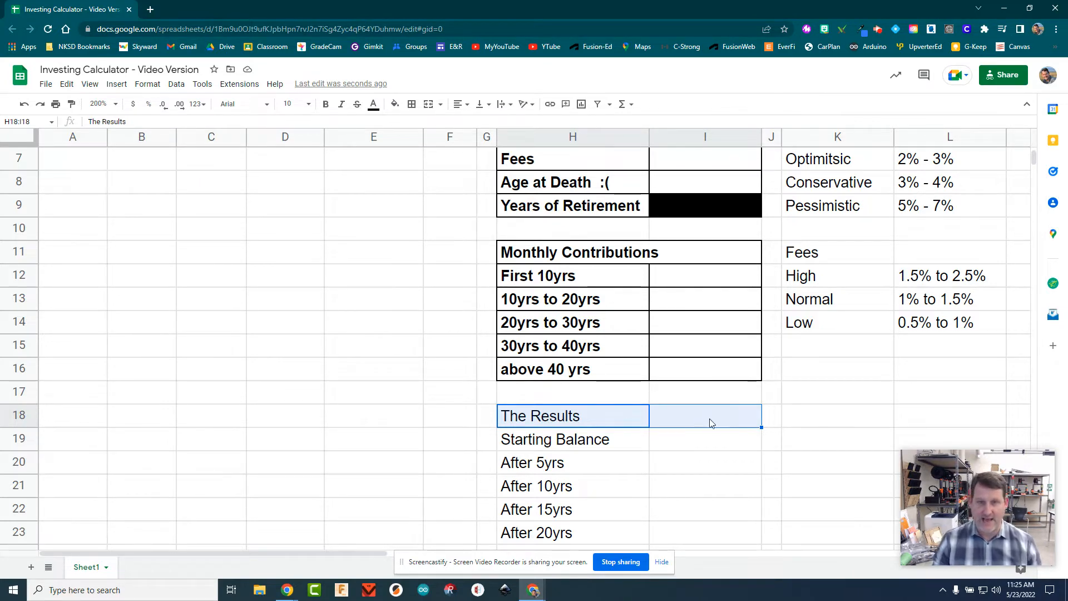
{"action": "left_click", "coordinate": [427, 104]}
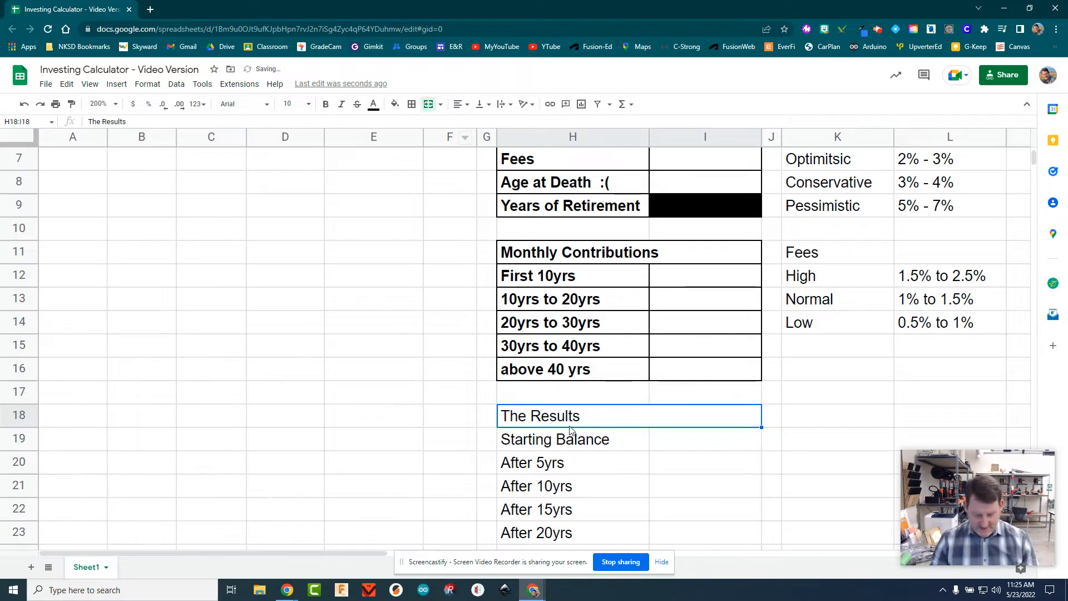
{"action": "key", "text": "ctrl+b"}
Bold the results labels in H19:H29, from Starting Balance to Income in Retirement
{"action": "left_click_drag", "start_coordinate": [568, 444], "coordinate": [578, 528]}
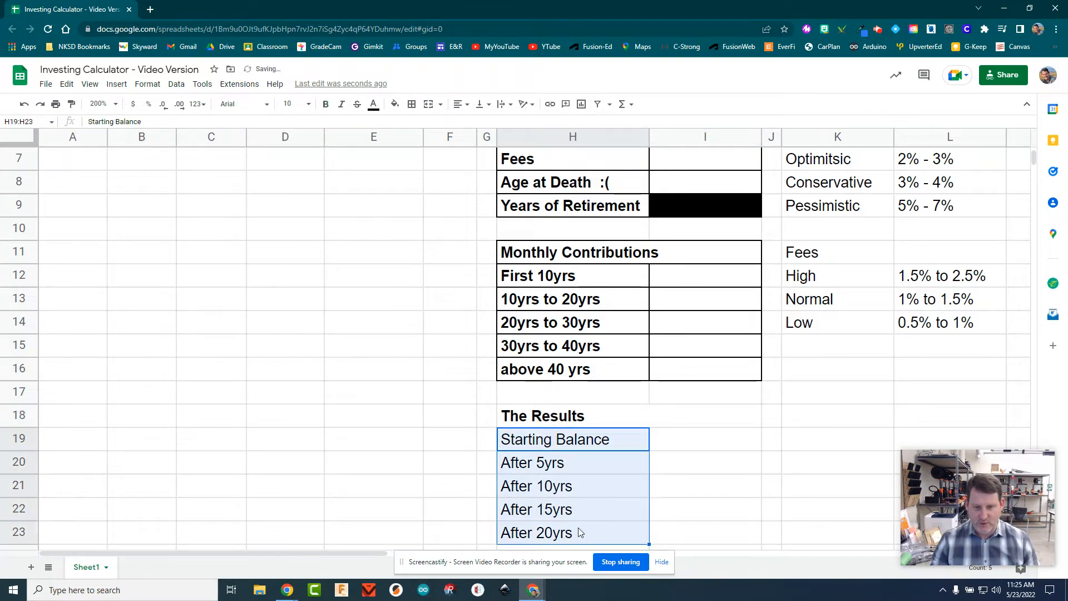
{"action": "scroll", "coordinate": [589, 472], "scroll_direction": "down", "scroll_amount": 3}
{"action": "left_click_drag", "start_coordinate": [579, 239], "coordinate": [565, 462]}
{"action": "key", "text": "ctrl+b"}
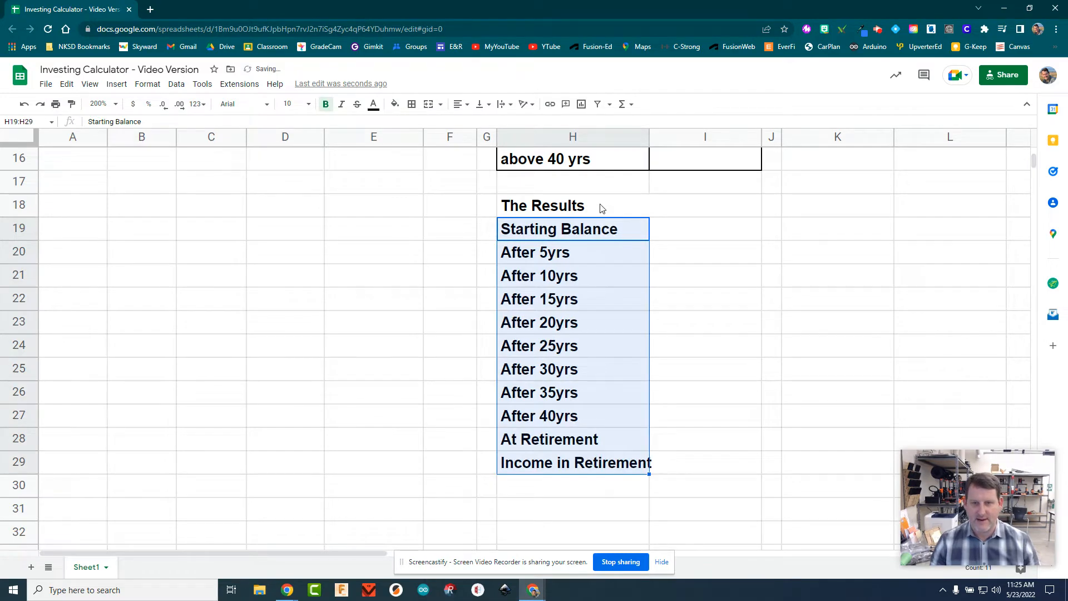
Widen column H slightly to fit the bold Income in Retirement label
{"action": "left_click_drag", "start_coordinate": [600, 208], "coordinate": [638, 465]}
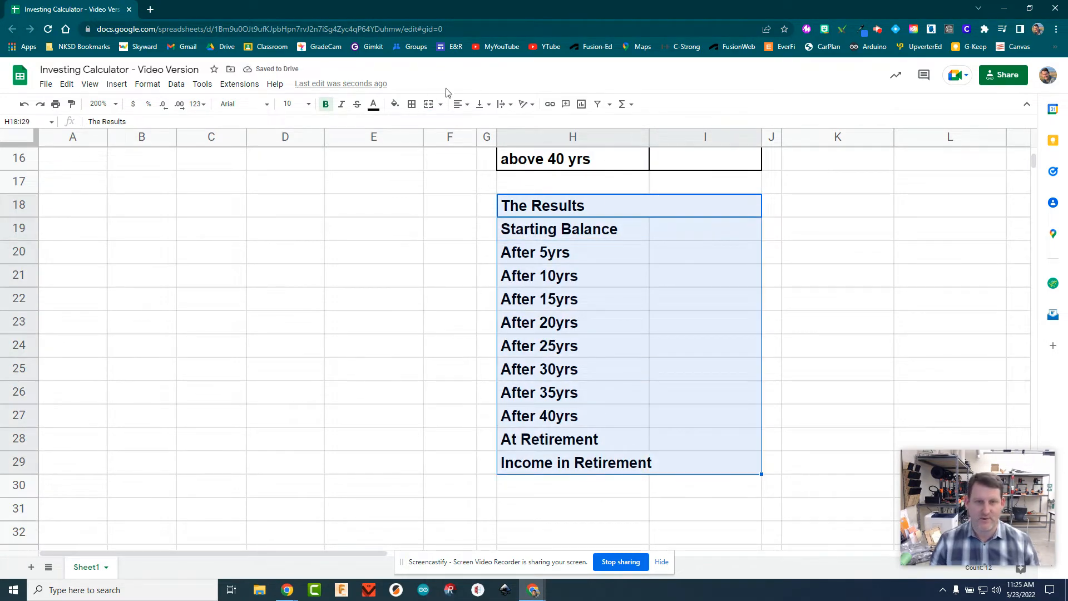
{"action": "left_click", "coordinate": [411, 105]}
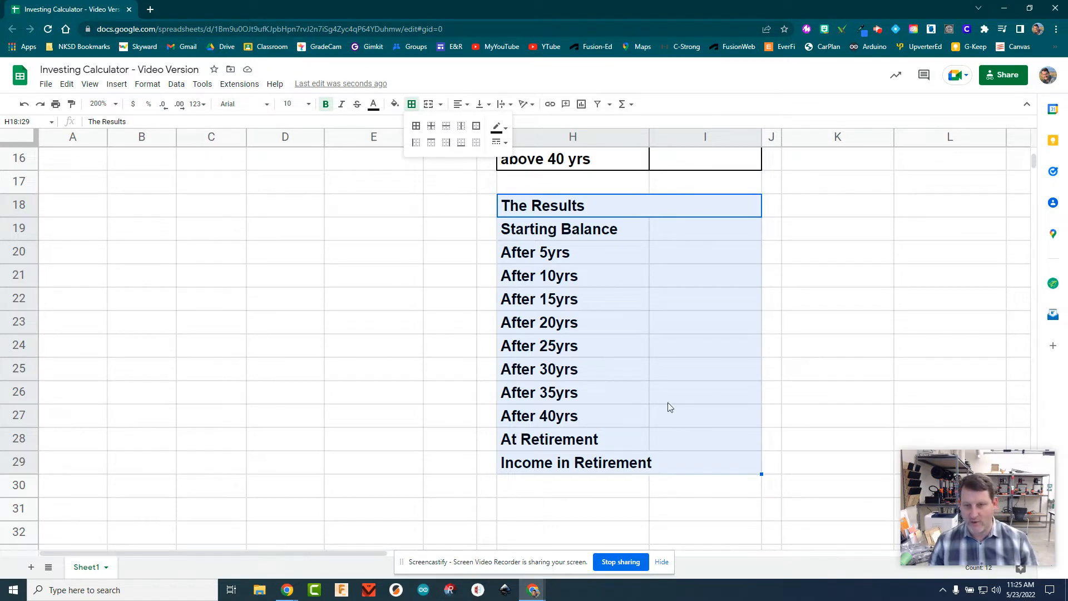
{"action": "left_click_drag", "start_coordinate": [646, 134], "coordinate": [662, 134]}
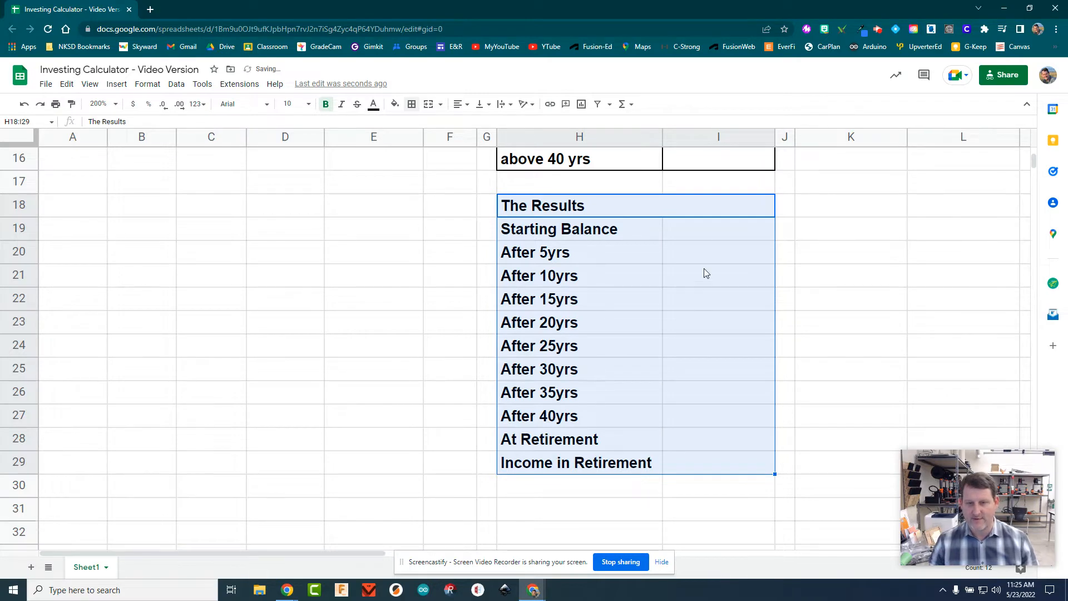
{"action": "left_click", "coordinate": [695, 236]}
Apply all borders to The Results table in H18:I29
{"action": "scroll", "coordinate": [684, 337], "scroll_direction": "up", "scroll_amount": 1}
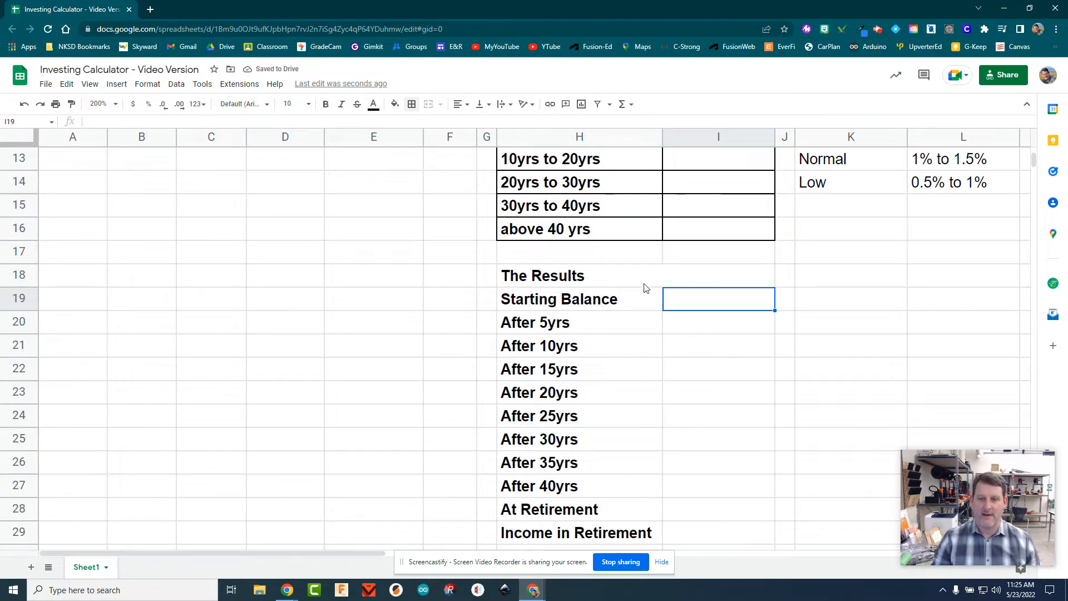
{"action": "left_click_drag", "start_coordinate": [644, 285], "coordinate": [669, 262]}
{"action": "left_click", "coordinate": [412, 106]}
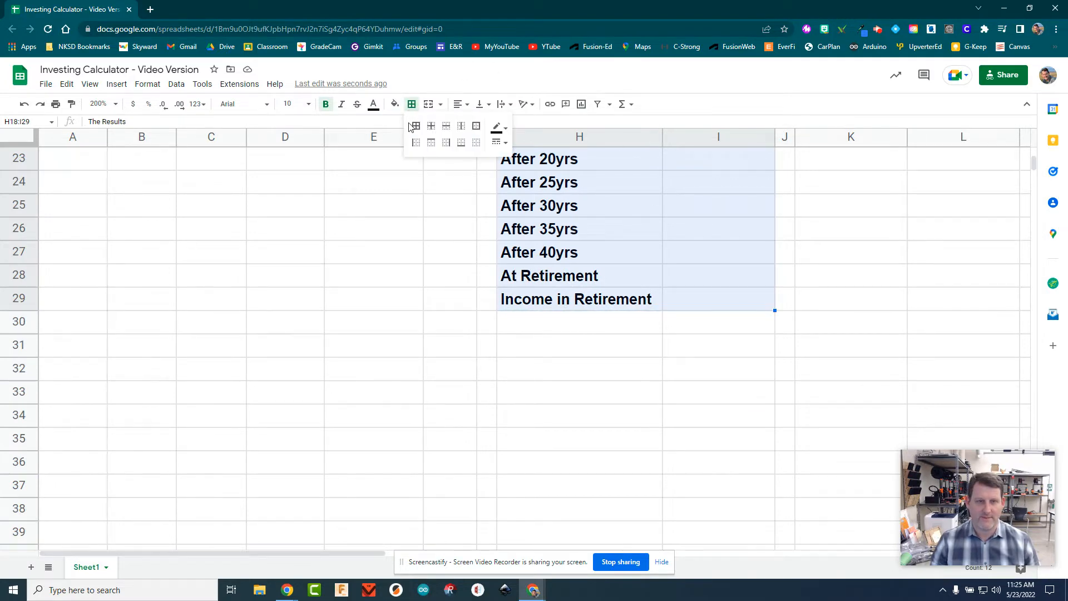
{"action": "left_click", "coordinate": [416, 128]}
{"action": "left_click", "coordinate": [721, 293]}
{"action": "scroll", "coordinate": [721, 293], "scroll_direction": "up", "scroll_amount": 3}
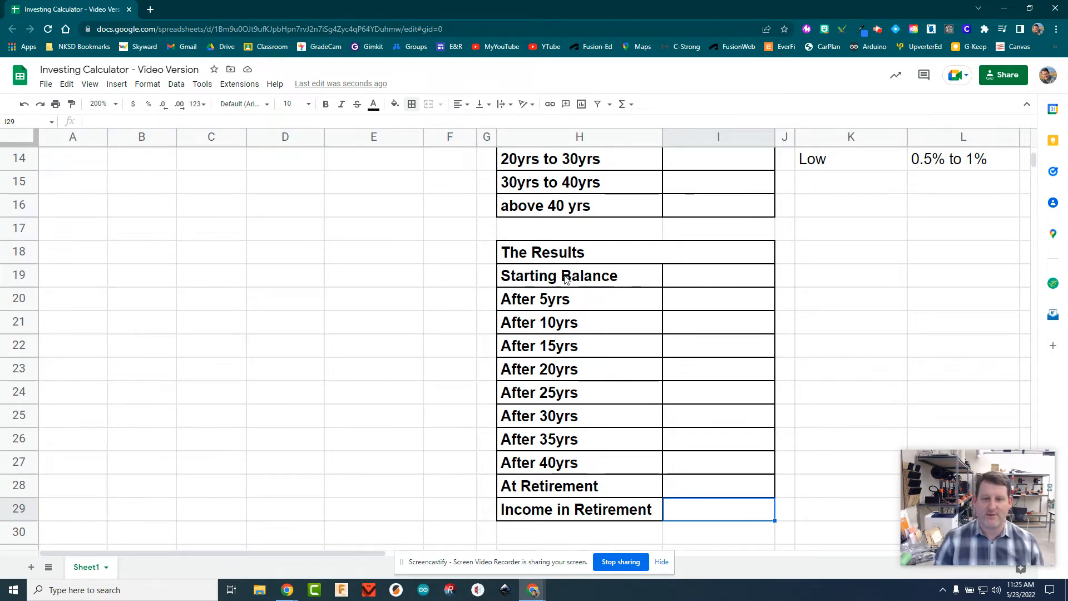
Give the results value cells I19:I29 a black fill and white text
{"action": "mouse_move", "coordinate": [699, 279]}
{"action": "left_mouse_down"}
{"action": "mouse_move", "coordinate": [684, 396]}
{"action": "mouse_move", "coordinate": [696, 505]}
{"action": "left_mouse_up"}
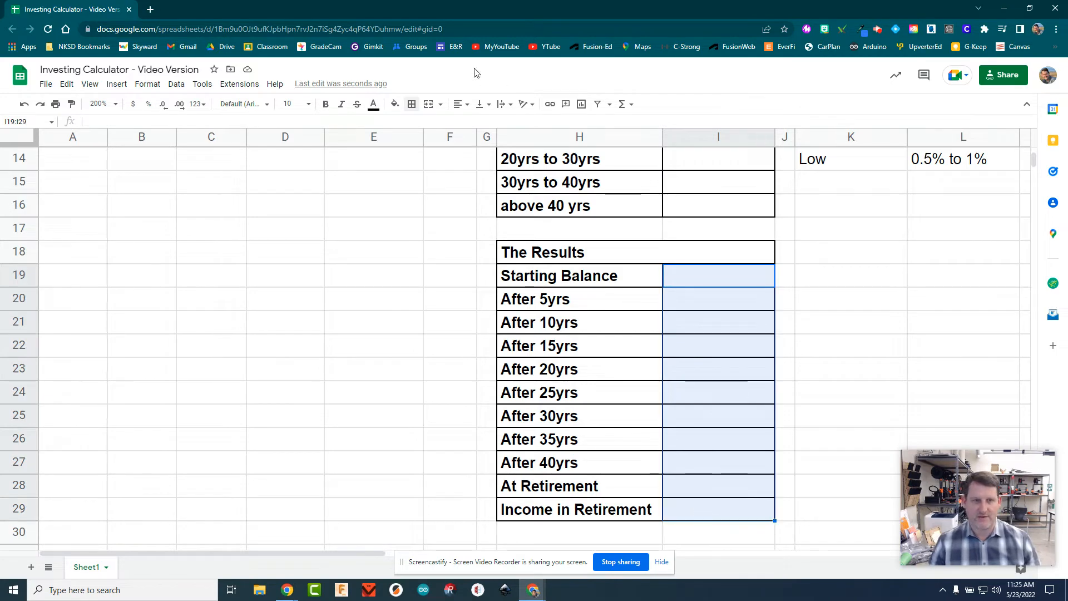
{"action": "left_click", "coordinate": [394, 104]}
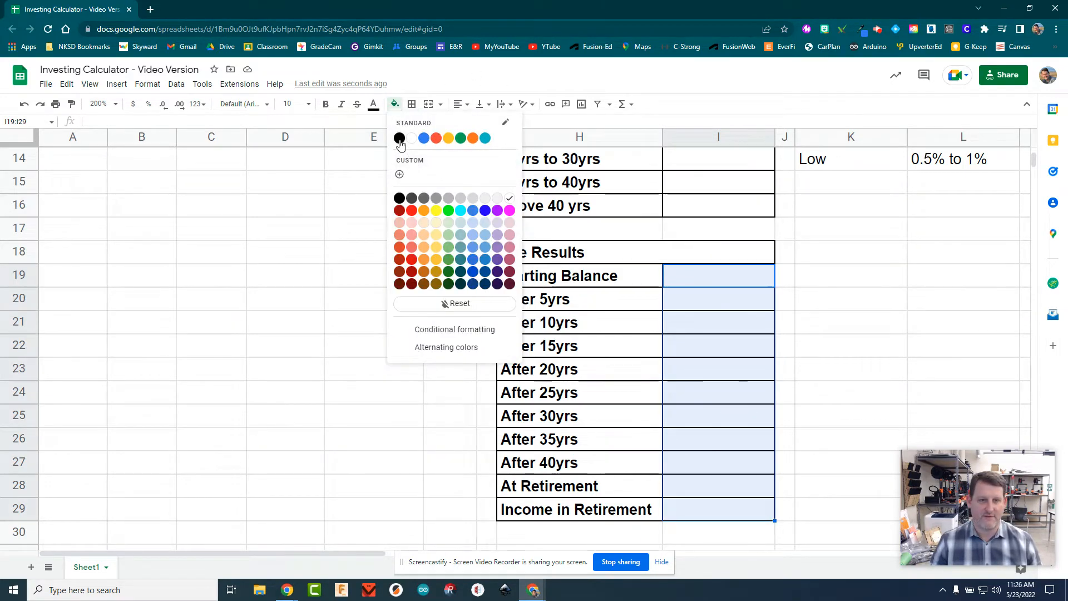
{"action": "left_click", "coordinate": [400, 138]}
{"action": "left_click", "coordinate": [374, 107]}
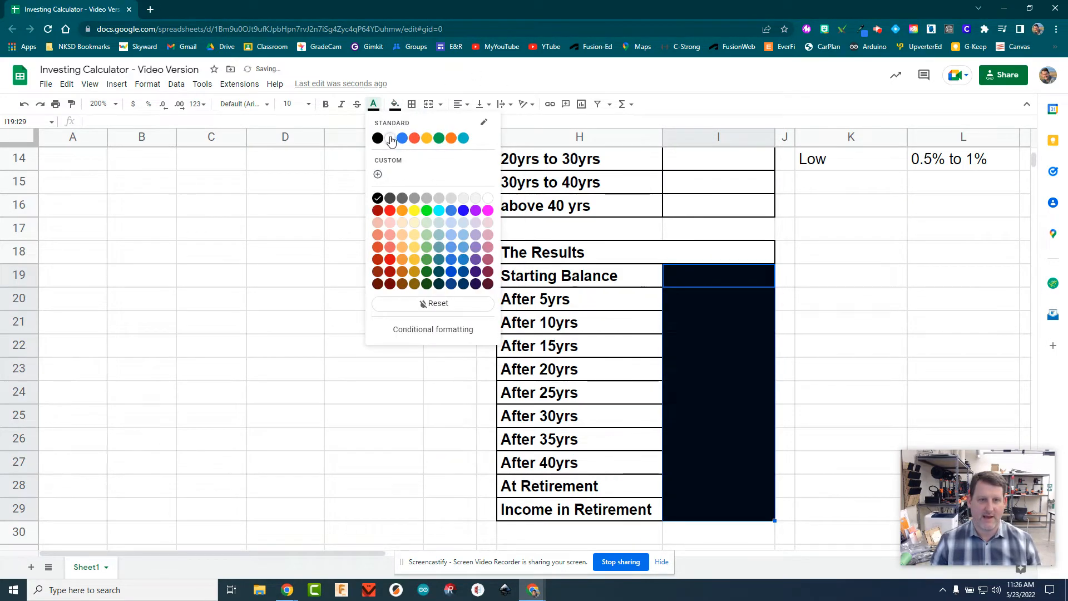
{"action": "left_click", "coordinate": [390, 138]}
{"action": "left_click", "coordinate": [734, 280]}
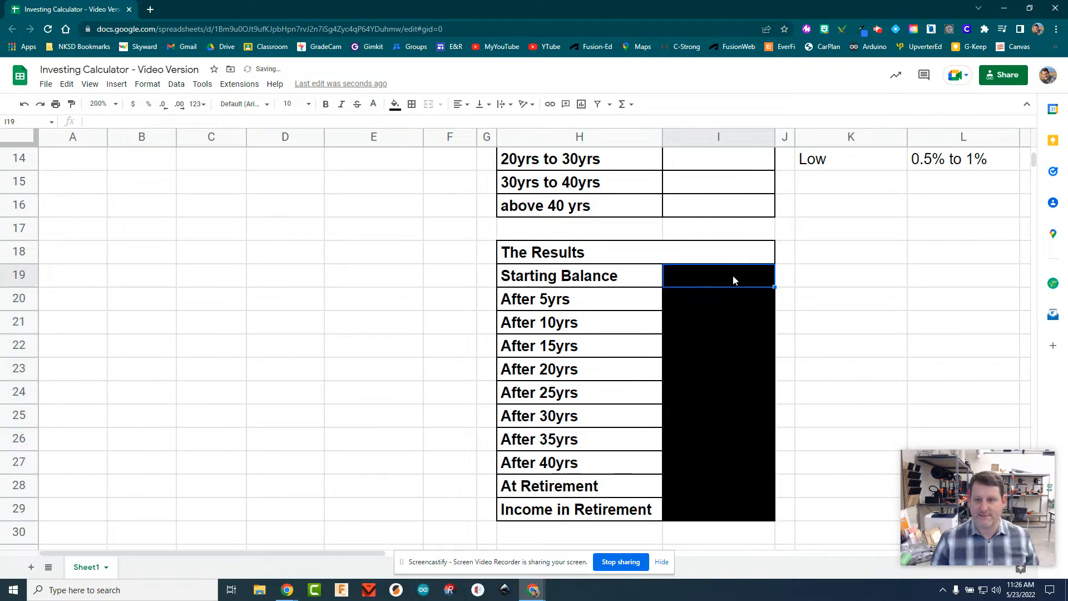
Merge the Average Inflation heading across K6:L6 and the Fees heading across K11:L11
{"action": "scroll", "coordinate": [731, 342], "scroll_direction": "up", "scroll_amount": 5}
{"action": "scroll", "coordinate": [732, 341], "scroll_direction": "up", "scroll_amount": 2}
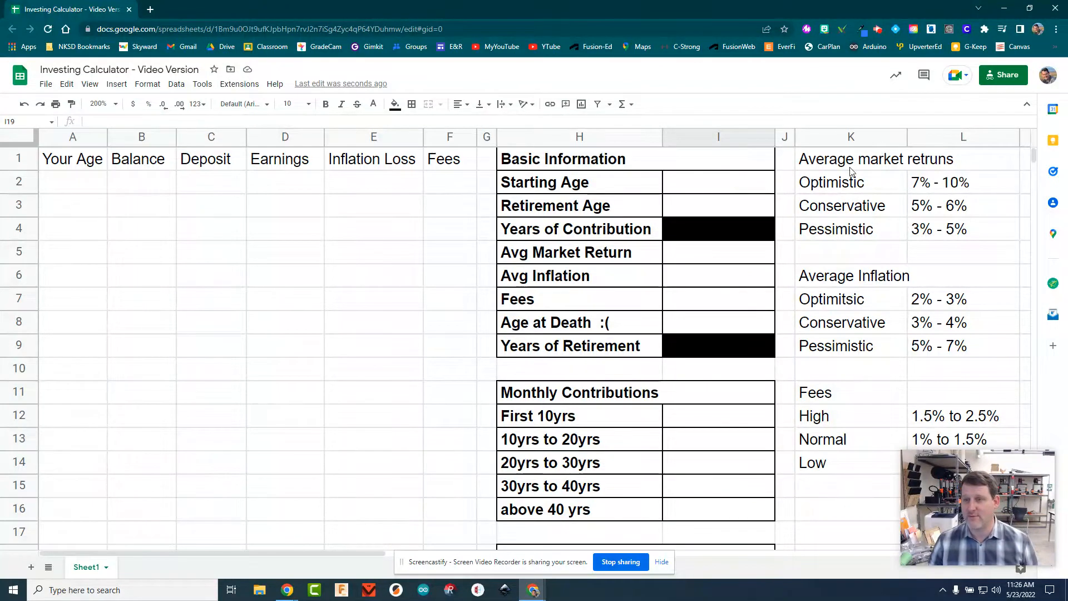
{"action": "left_click", "coordinate": [933, 161]}
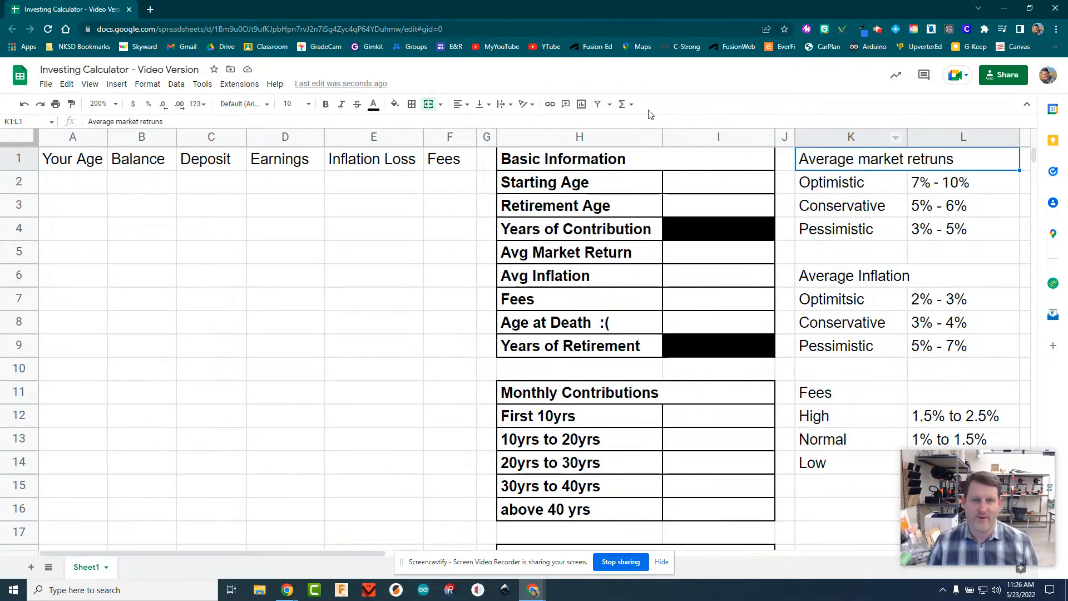
{"action": "left_click_drag", "start_coordinate": [910, 279], "coordinate": [941, 274]}
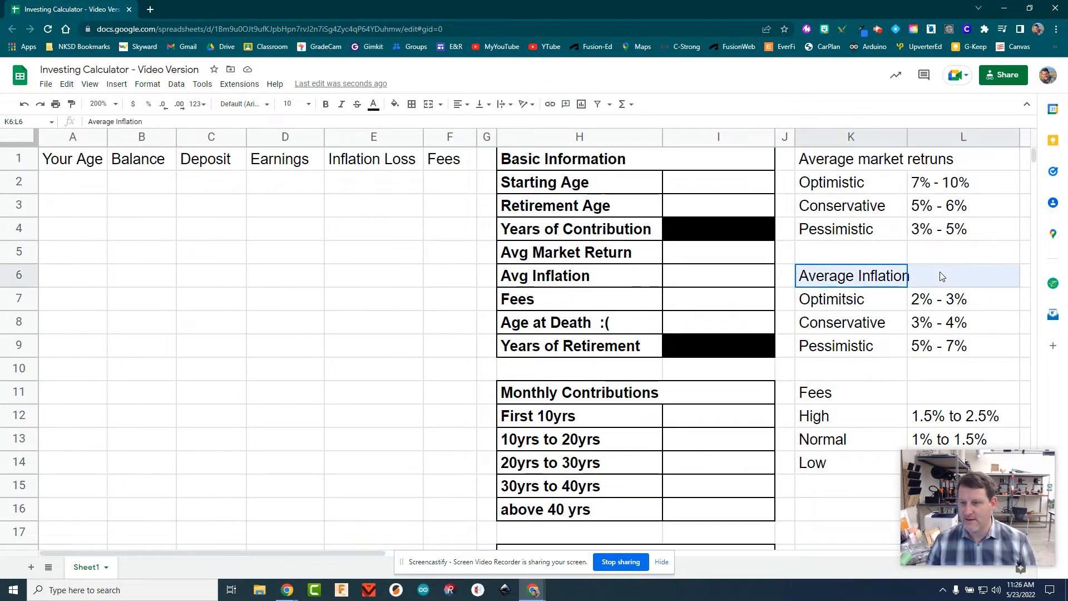
{"action": "left_click", "coordinate": [428, 104]}
{"action": "left_click", "coordinate": [905, 396]}
{"action": "left_click_drag", "start_coordinate": [905, 396], "coordinate": [957, 394]}
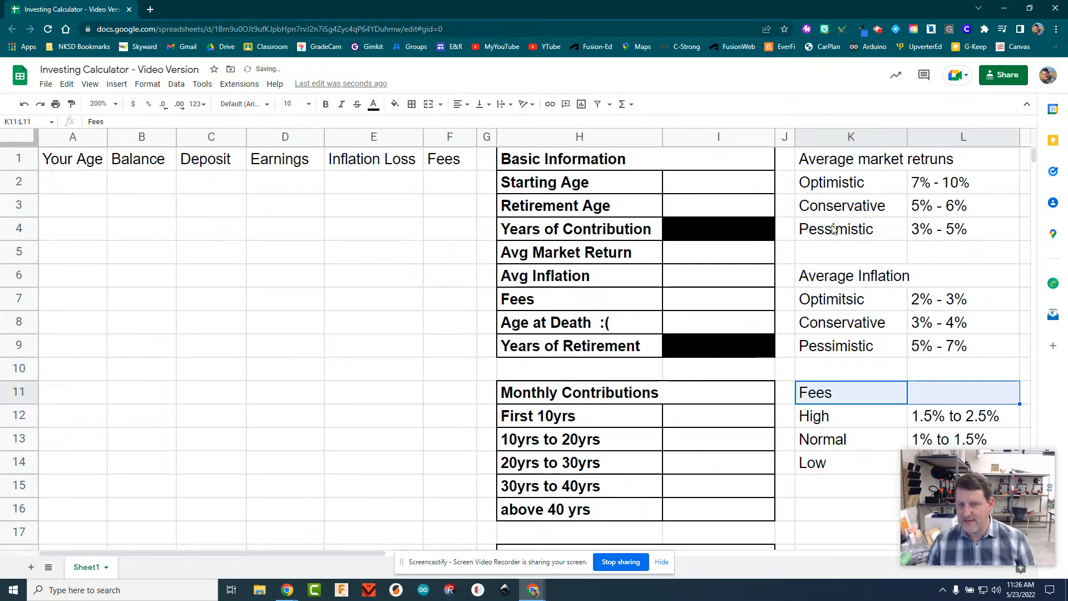
{"action": "left_click", "coordinate": [429, 104]}
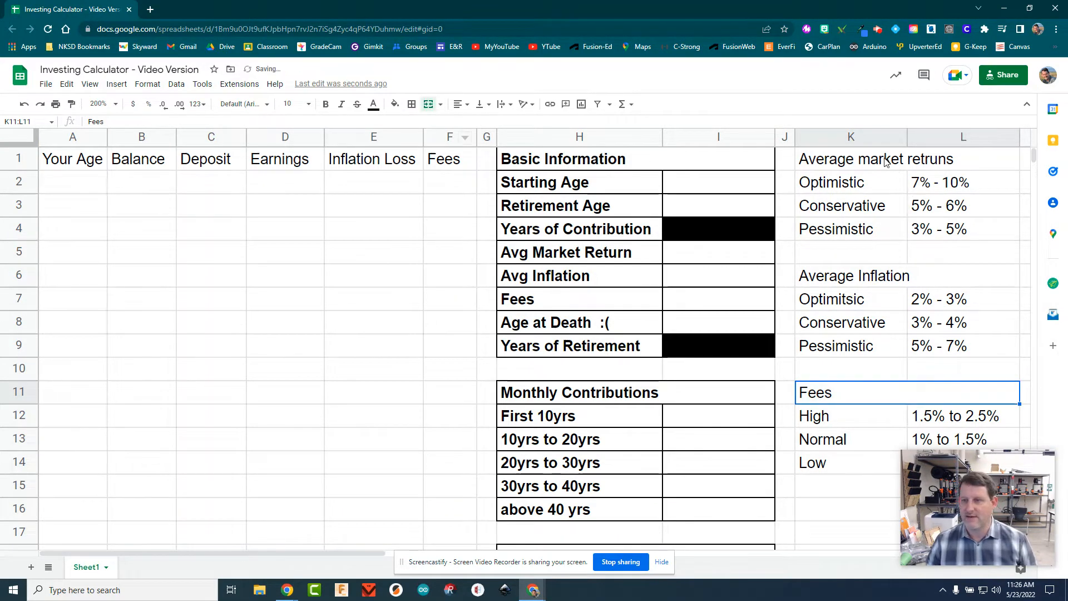
Apply all borders to the three reference tables in K1:L4, K6:L9 and K11:L14
{"action": "left_click_drag", "start_coordinate": [907, 161], "coordinate": [910, 238]}
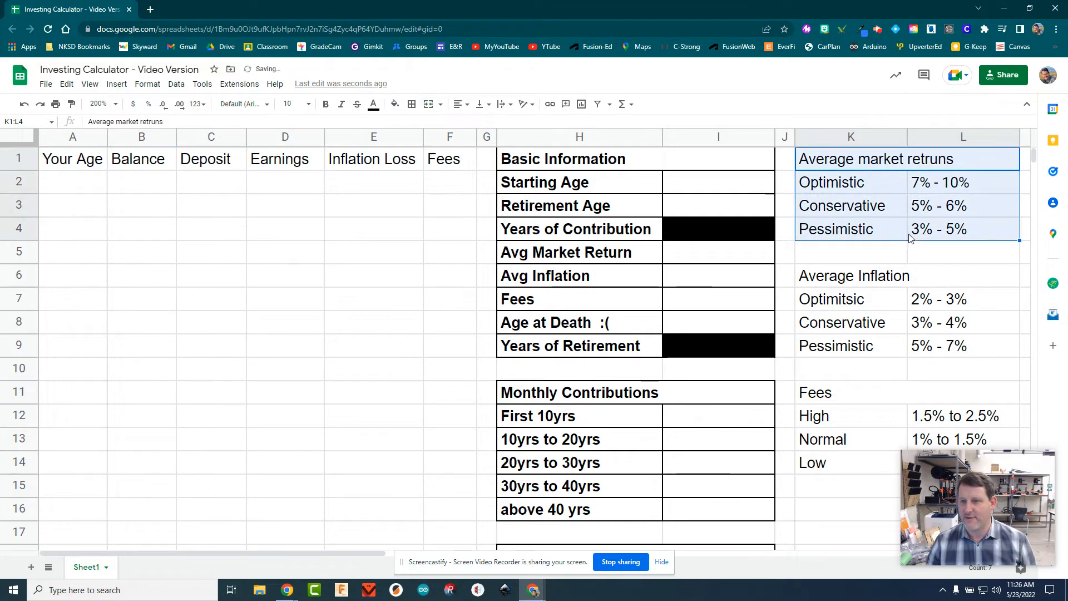
{"action": "left_click", "coordinate": [411, 104]}
{"action": "left_click", "coordinate": [417, 126]}
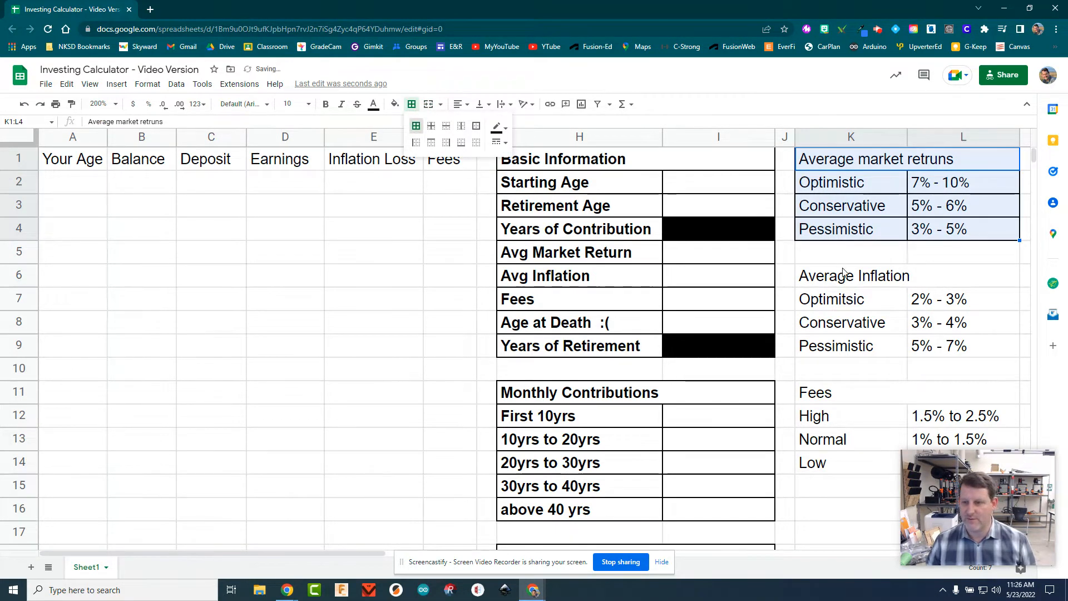
{"action": "left_click_drag", "start_coordinate": [801, 275], "coordinate": [945, 346]}
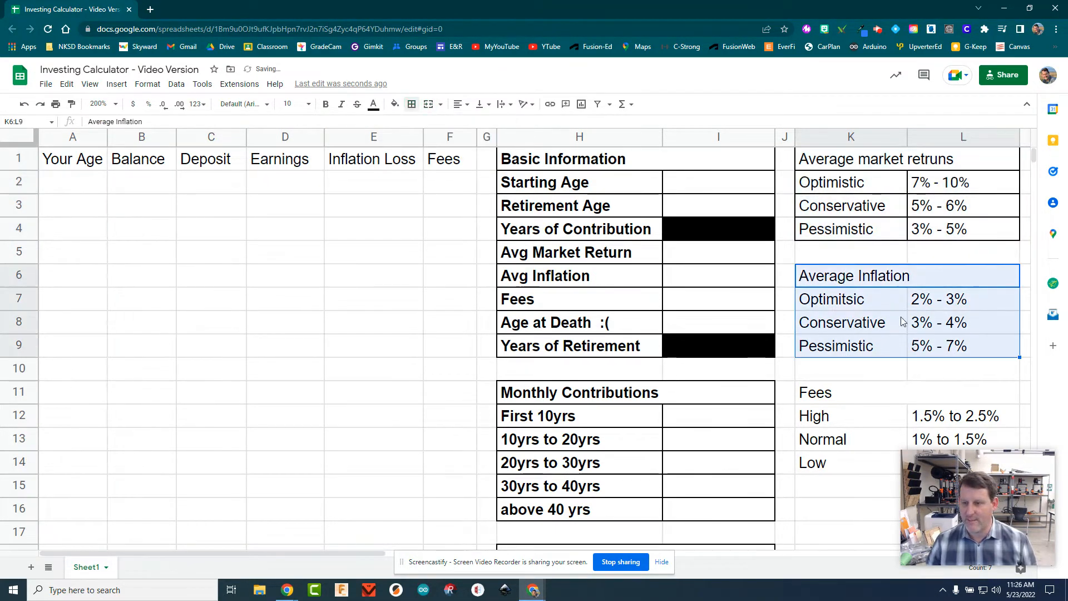
{"action": "left_click", "coordinate": [410, 105]}
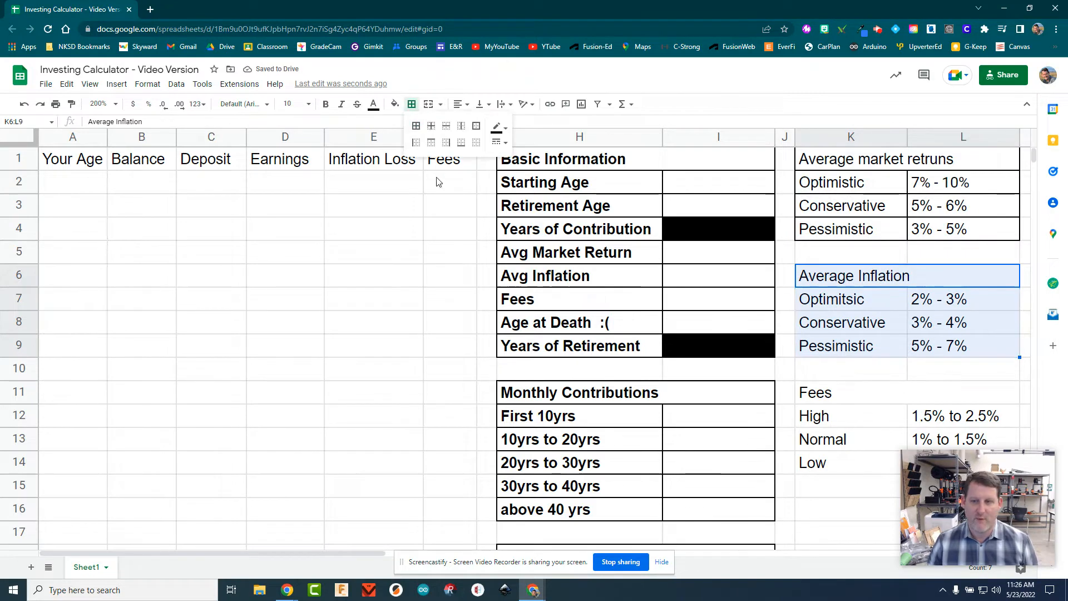
{"action": "left_click", "coordinate": [417, 126]}
{"action": "left_click_drag", "start_coordinate": [857, 400], "coordinate": [860, 463]}
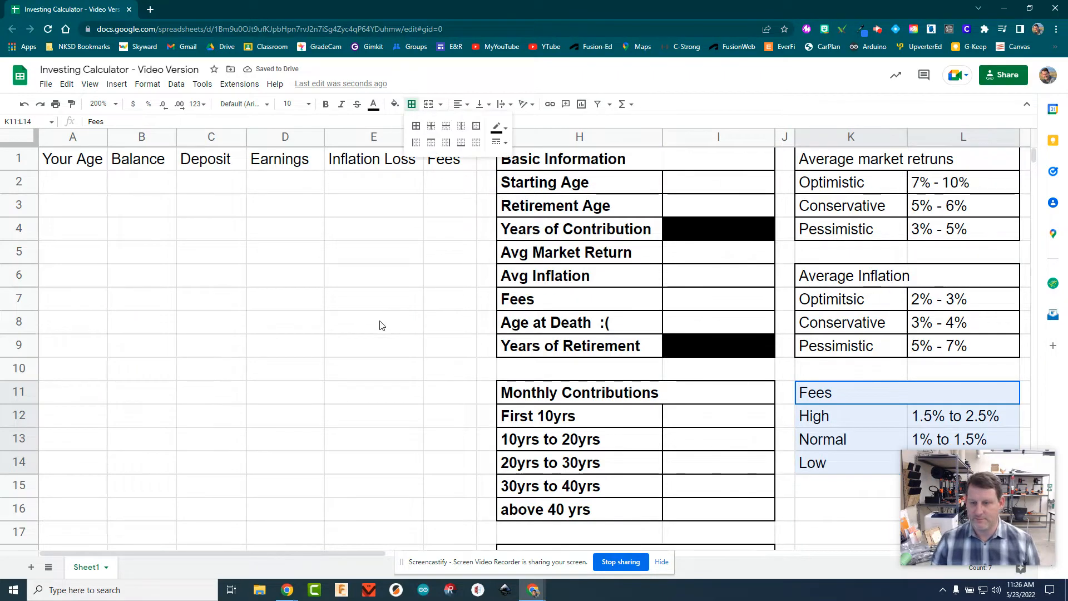
{"action": "left_click", "coordinate": [412, 105]}
{"action": "left_click", "coordinate": [416, 127]}
{"action": "left_click", "coordinate": [345, 232]}
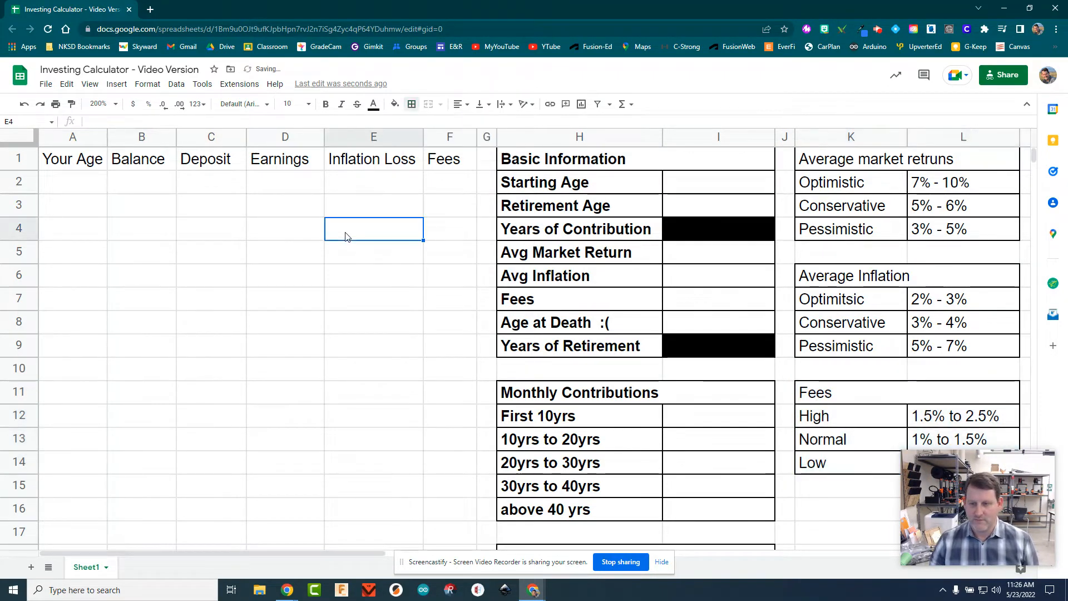
{"action": "left_click_drag", "start_coordinate": [452, 162], "coordinate": [55, 161]}
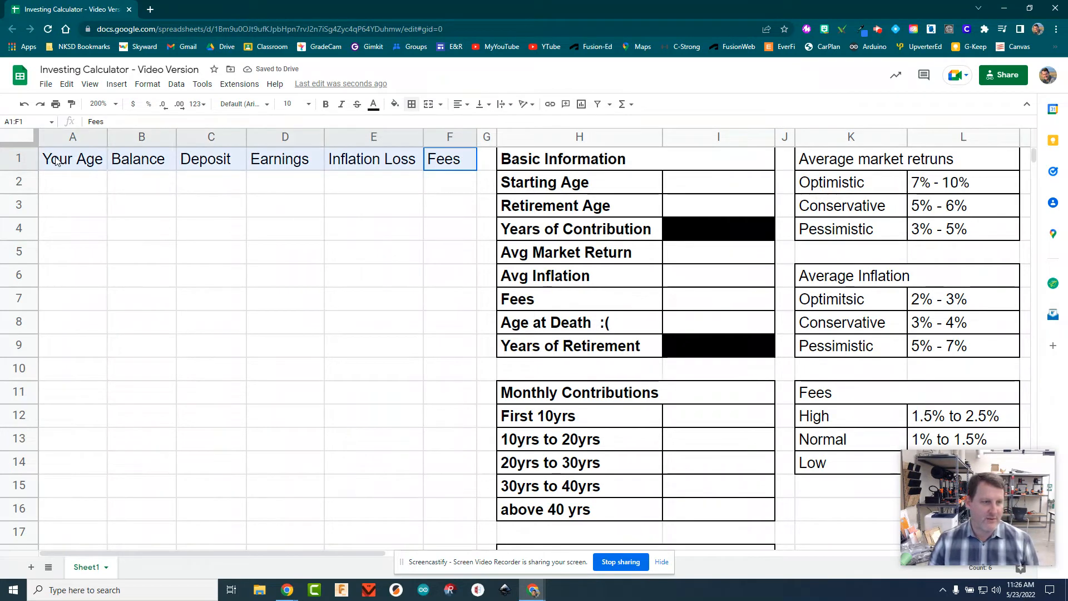
{"action": "left_click", "coordinate": [150, 308]}
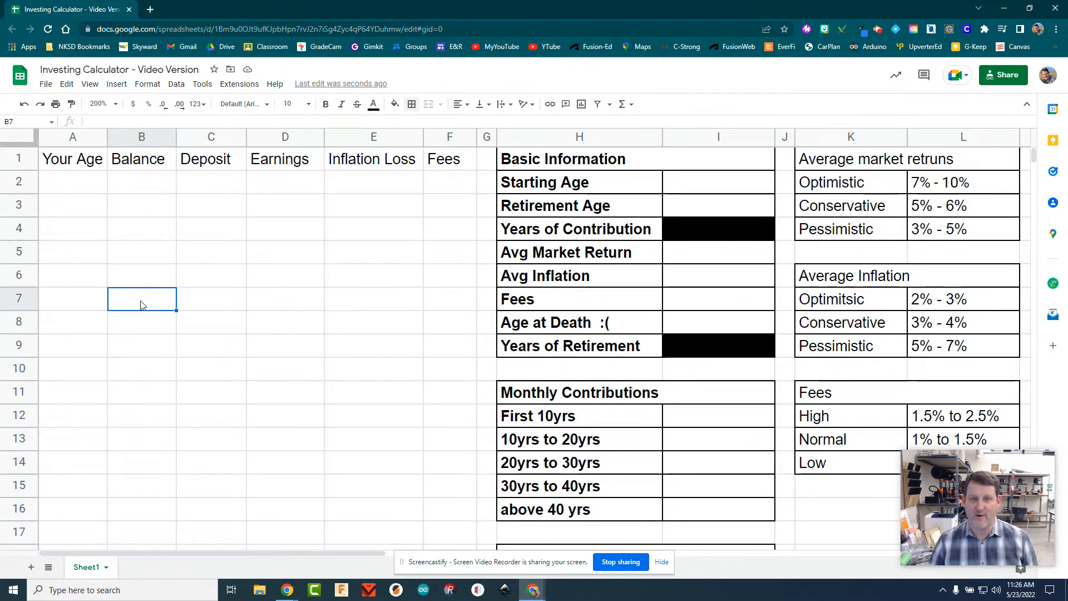
Enter 25 as the Starting Age in I2 and 67 as the Retirement Age in I3
{"action": "left_click", "coordinate": [688, 185]}
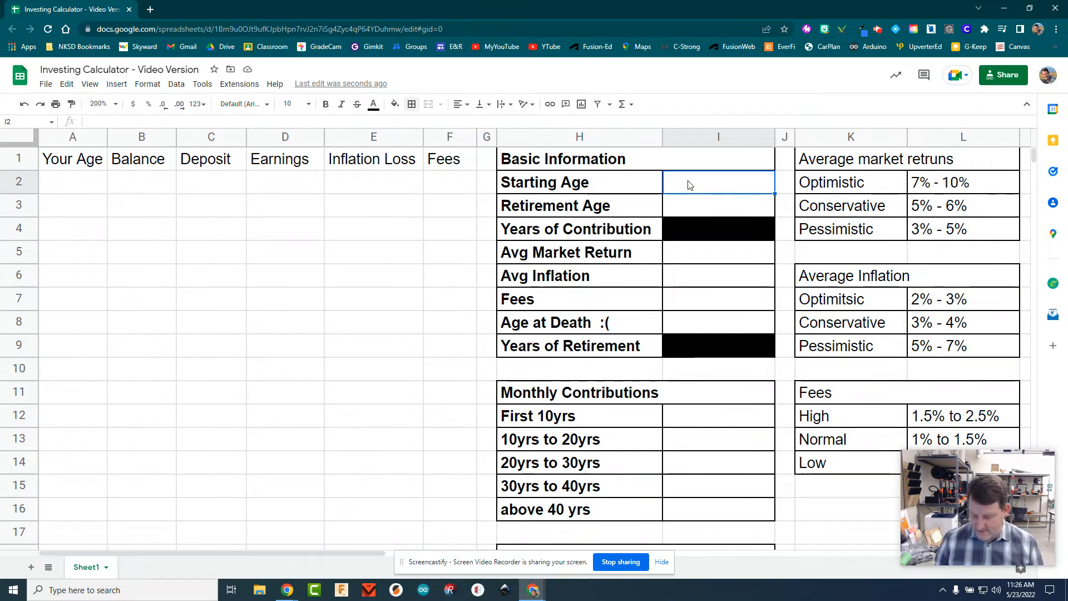
{"action": "type", "text": "25"}
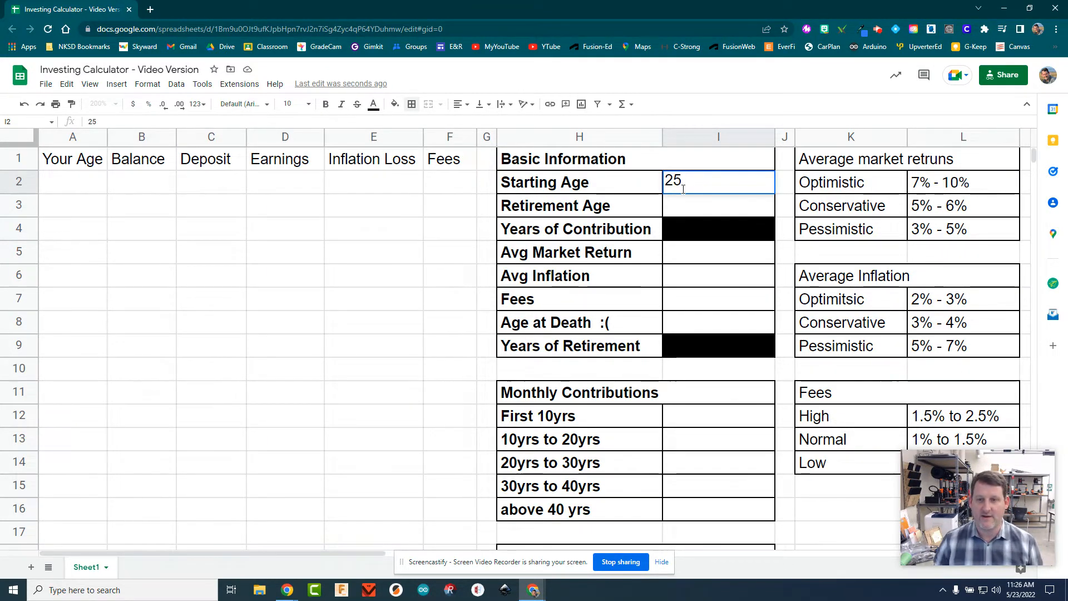
{"action": "left_click", "coordinate": [685, 205]}
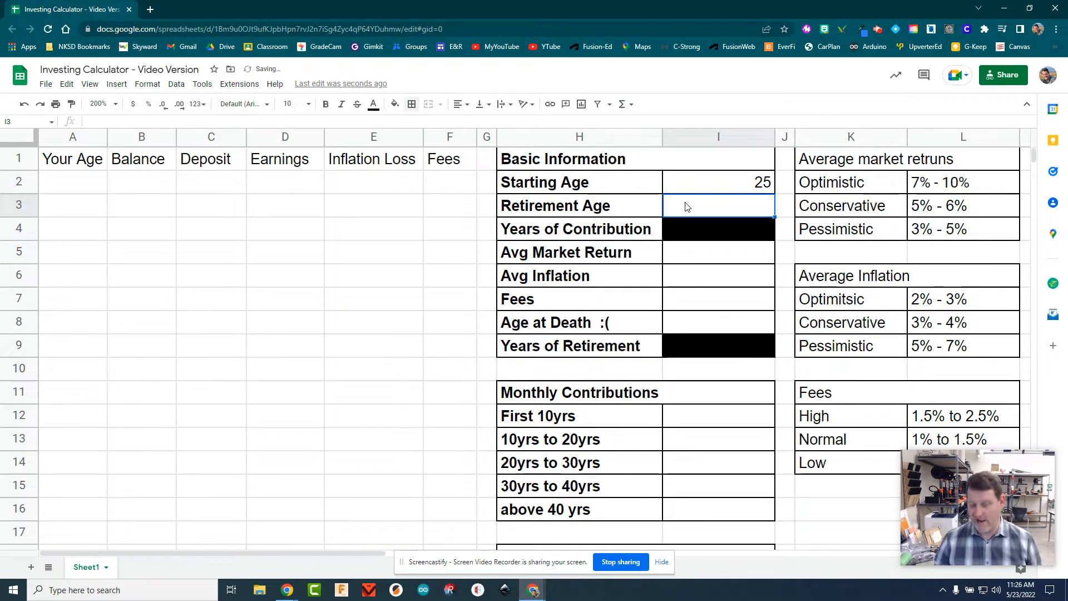
{"action": "type", "text": "67"}
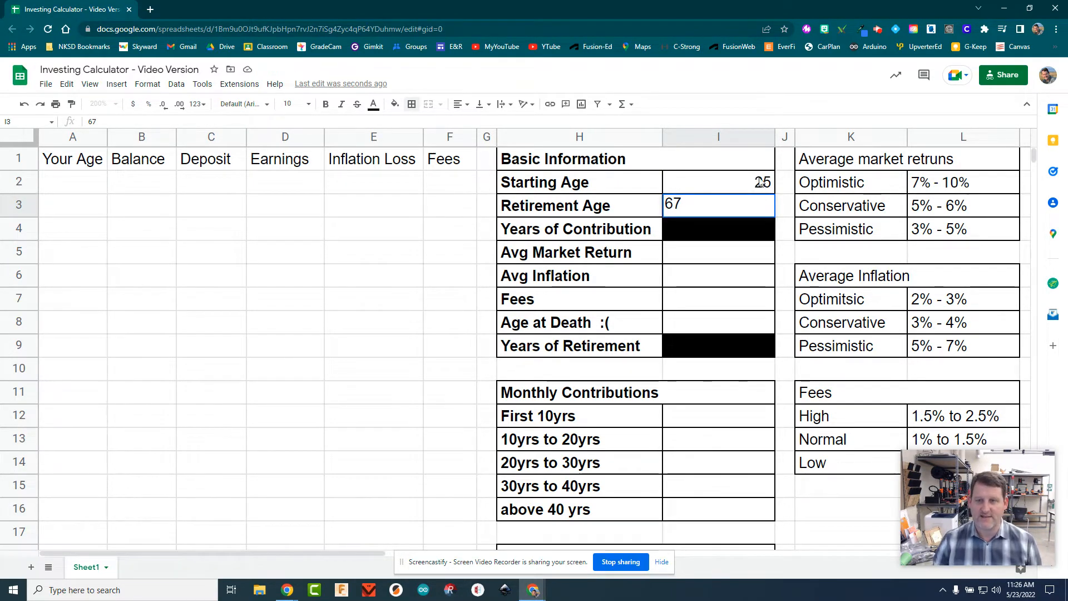
{"action": "left_click", "coordinate": [690, 256]}
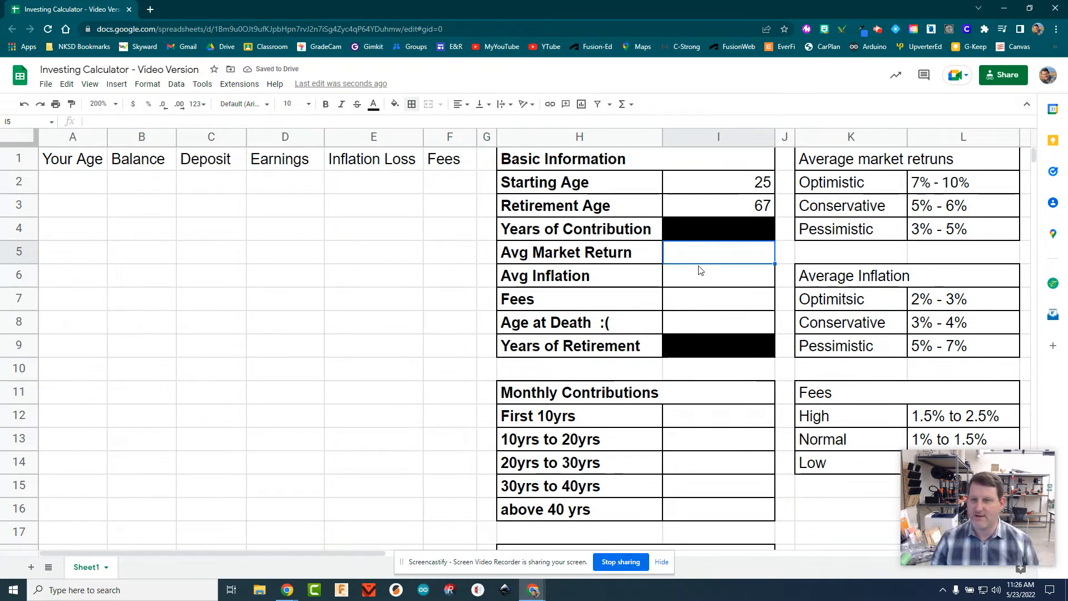
Bold the average market returns heading in K1 and its Optimistic, Conservative and Pessimistic labels in K2:K4
{"action": "left_click", "coordinate": [876, 161]}
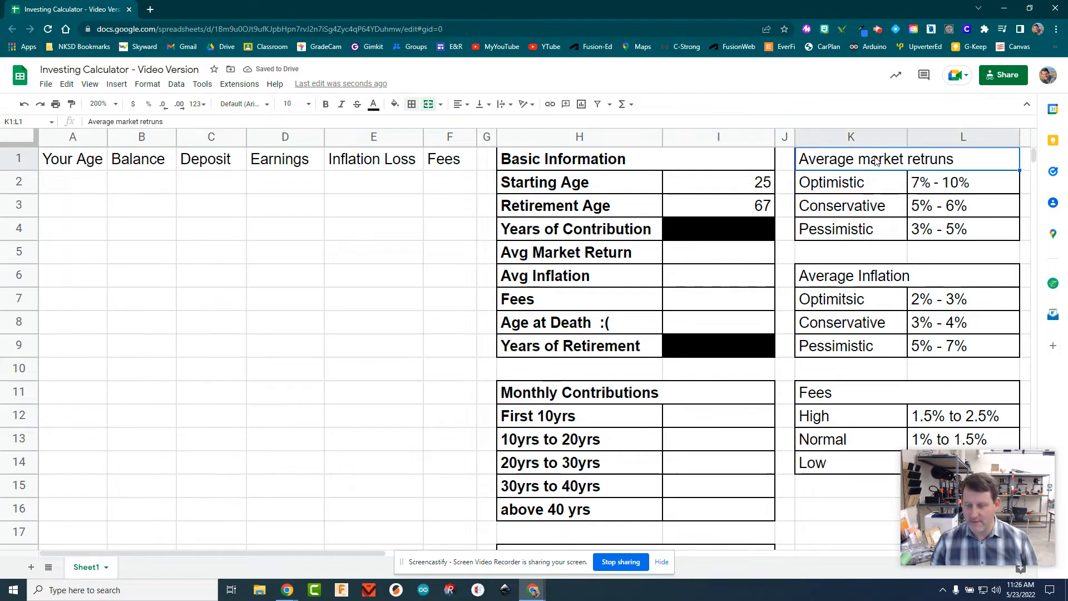
{"action": "key", "text": "ctrl+b"}
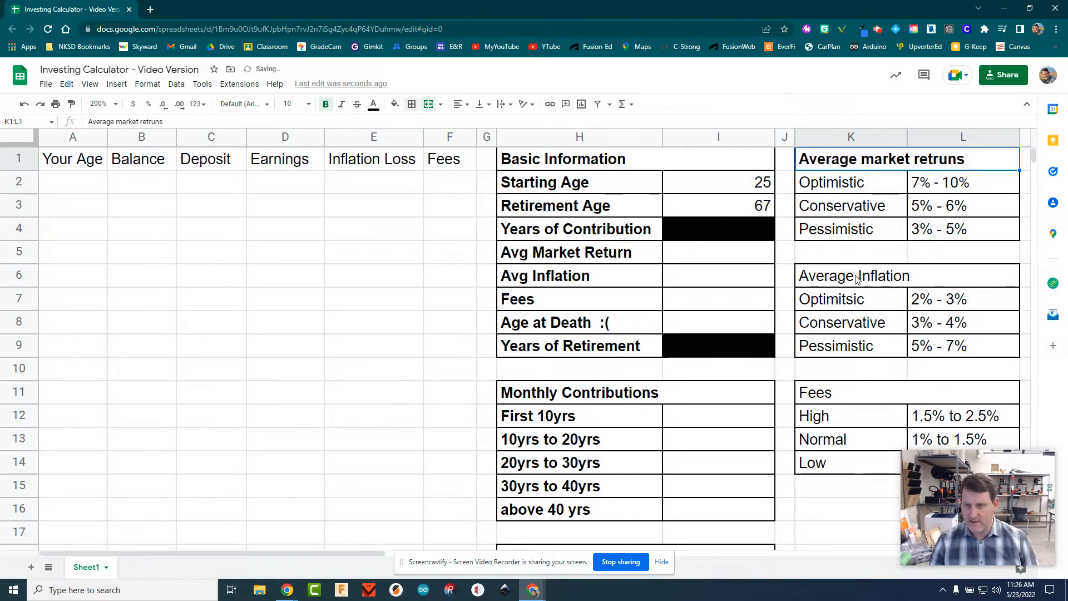
{"action": "key", "text": "Down"}
{"action": "key", "text": "shift+Down"}
{"action": "key", "text": "shift+Down"}
{"action": "key", "text": "ctrl+b"}
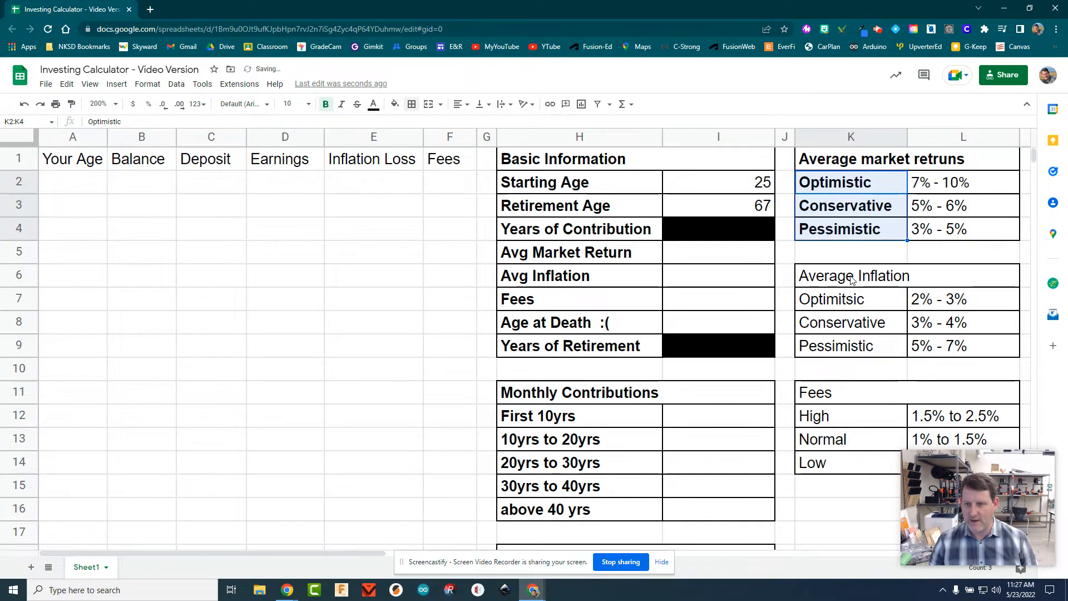
Bold the Average Inflation heading in K6 and its three scenario labels in K7:K9
{"action": "left_click", "coordinate": [851, 280]}
{"action": "key", "text": "ctrl+b"}
{"action": "left_click_drag", "start_coordinate": [850, 300], "coordinate": [842, 349]}
{"action": "key", "text": "ctrl+b"}
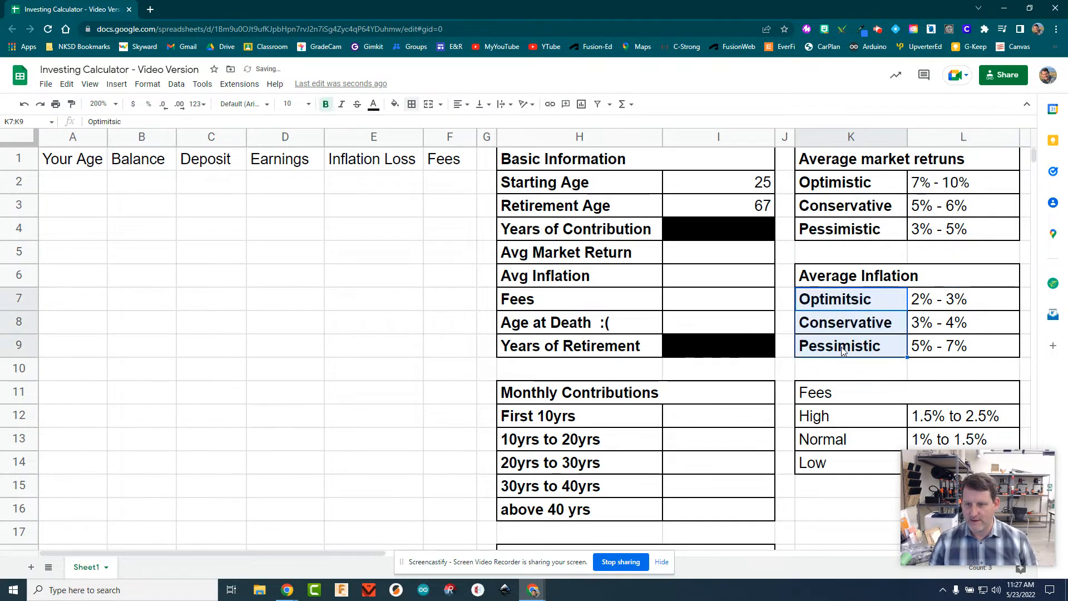
Bold the Fees heading in K11 and the High, Normal and Low labels in K12:K14
{"action": "left_click", "coordinate": [834, 396]}
{"action": "key", "text": "ctrl+b"}
{"action": "left_click_drag", "start_coordinate": [834, 417], "coordinate": [839, 464]}
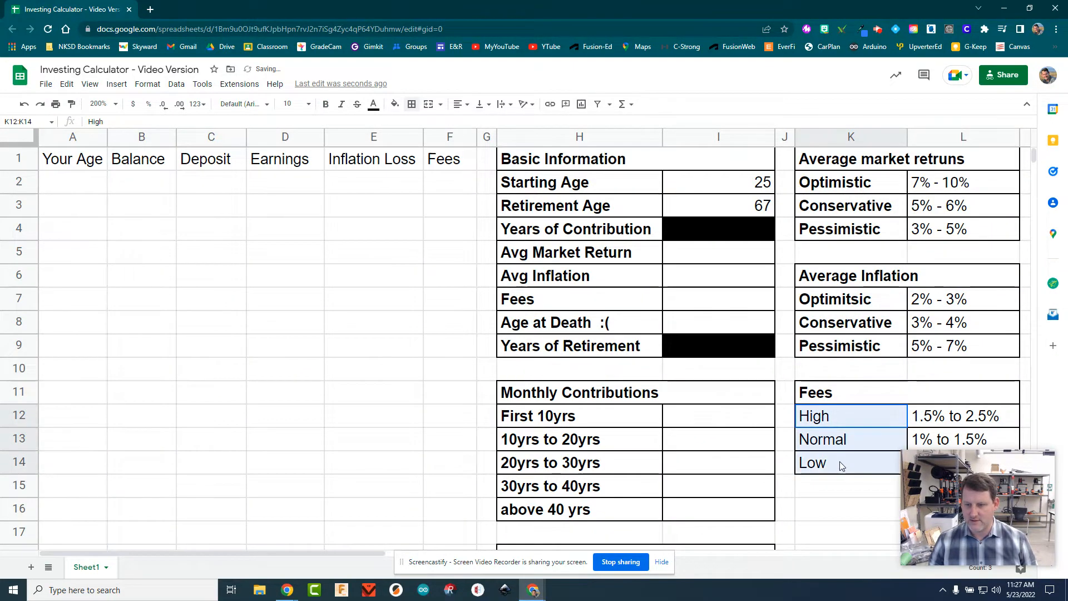
{"action": "key", "text": "ctrl+b"}
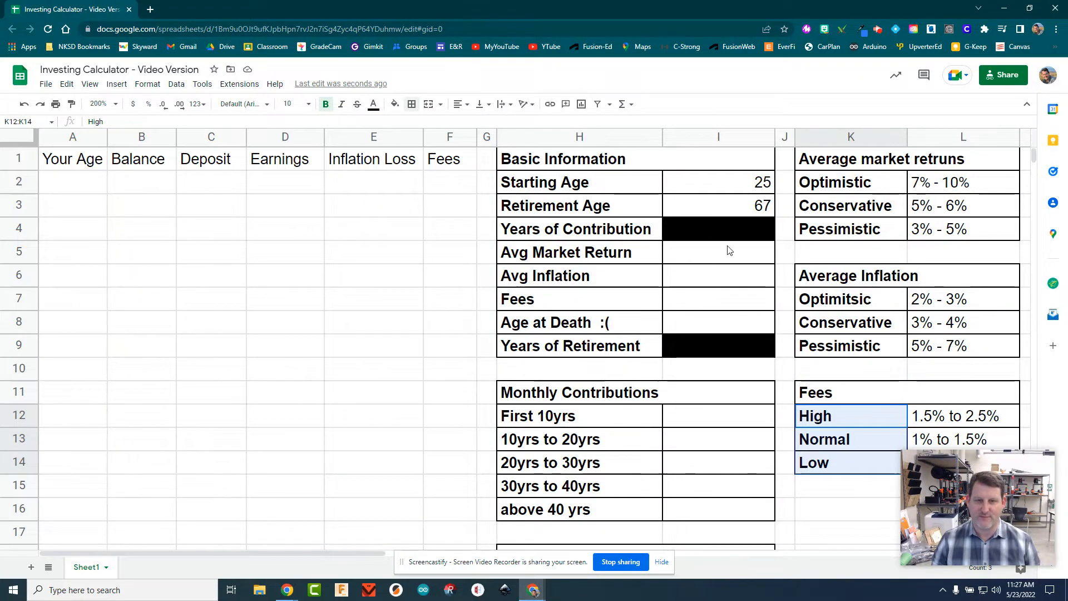
Enter 6% as the Avg Market Return in I5 and 3% as the Avg Inflation in I6
{"action": "left_click", "coordinate": [713, 257]}
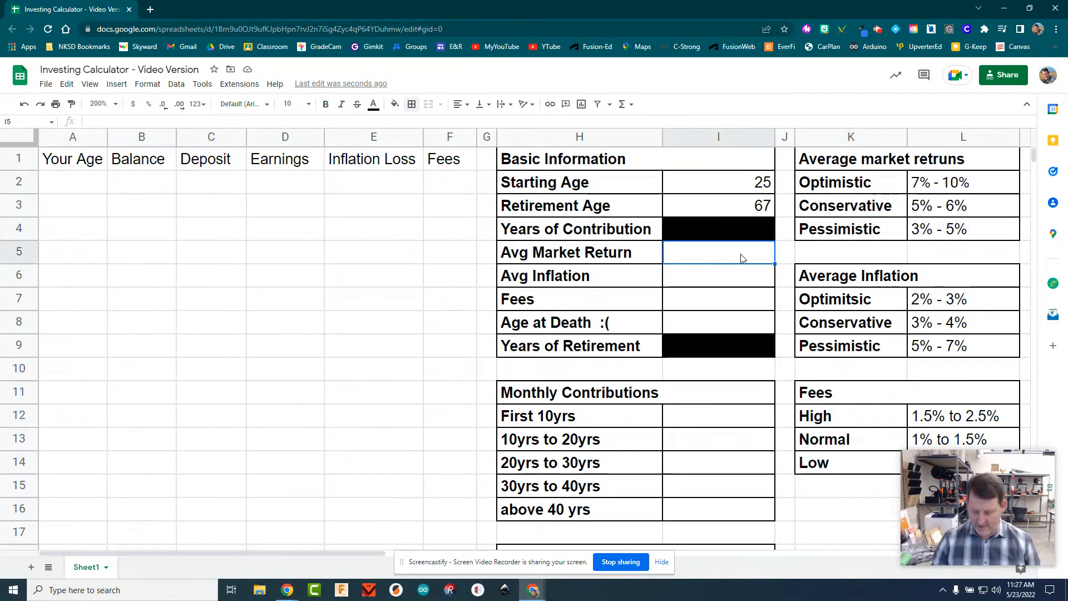
{"action": "type", "text": "6%"}
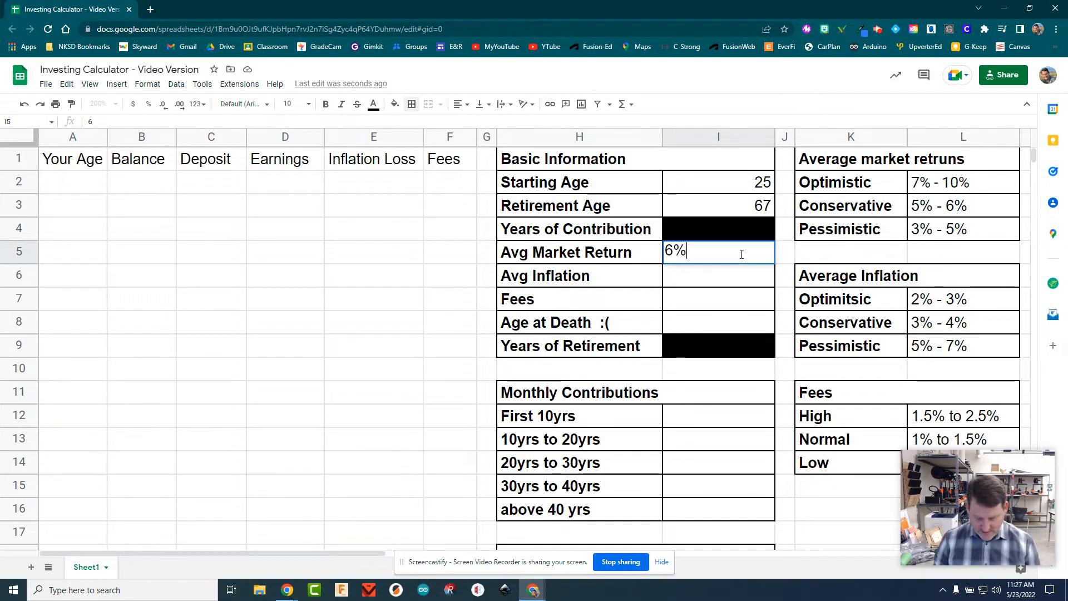
{"action": "key", "text": "Return"}
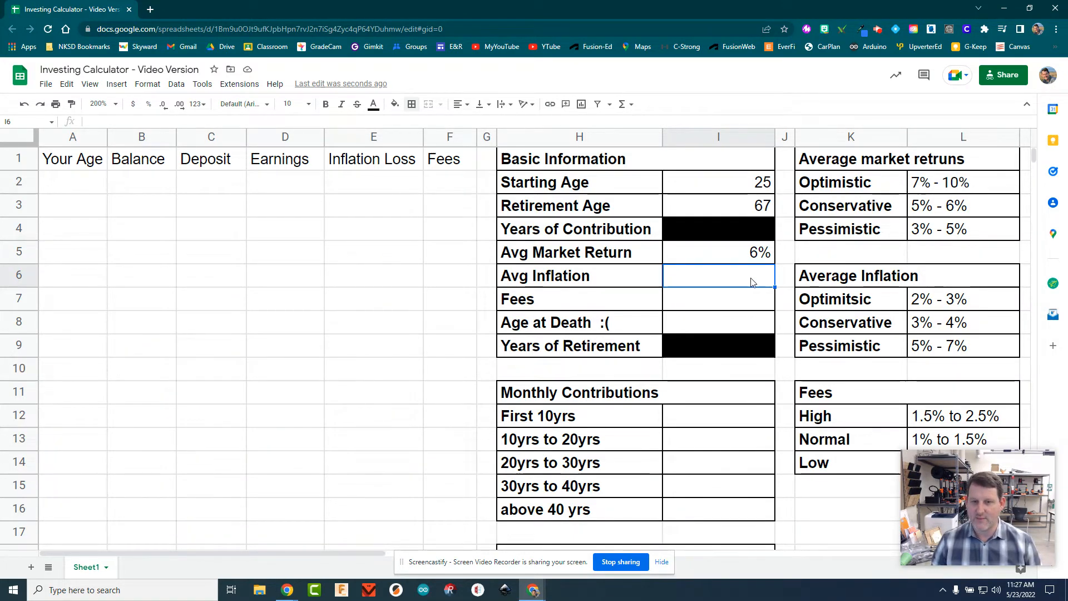
{"action": "type", "text": "3"}
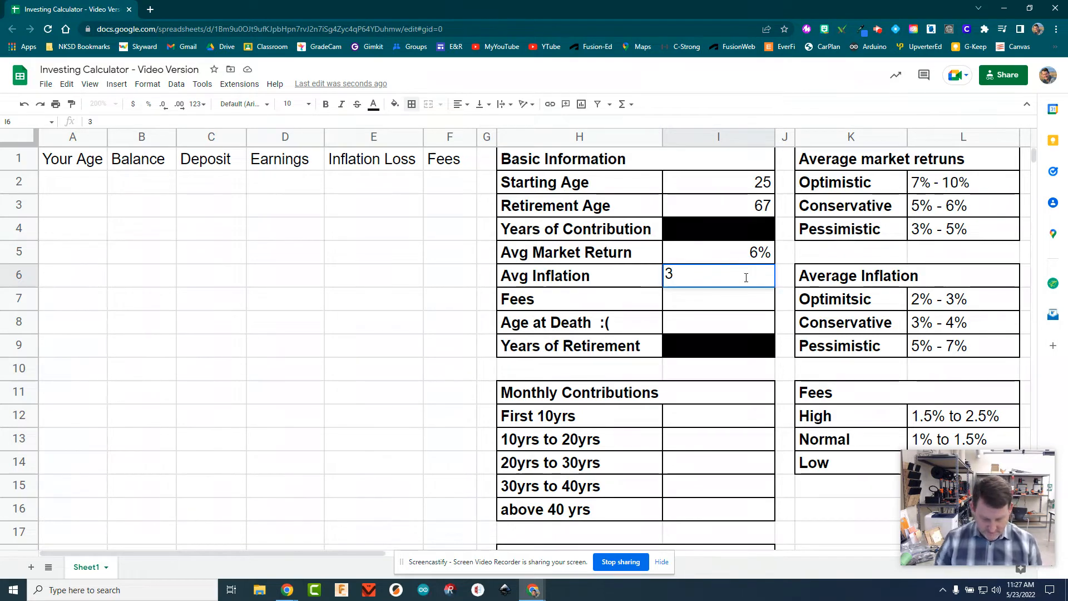
{"action": "type", "text": "%"}
{"action": "key", "text": "Return"}
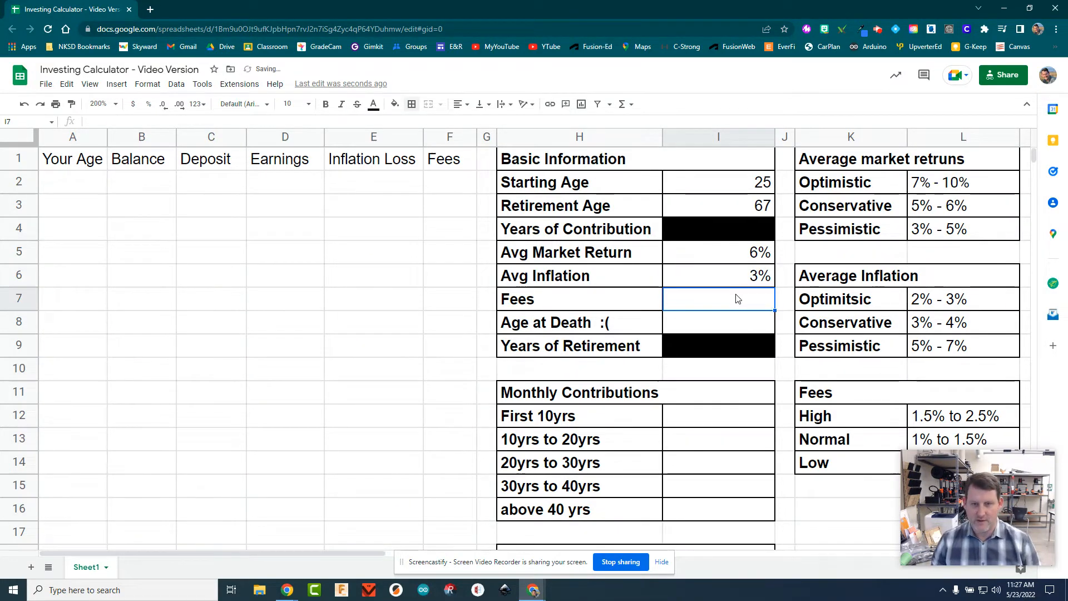
Enter 1% as the Fees value in I7 and 95 as the Age at Death in I8
{"action": "scroll", "coordinate": [871, 397], "scroll_direction": "down", "scroll_amount": 2}
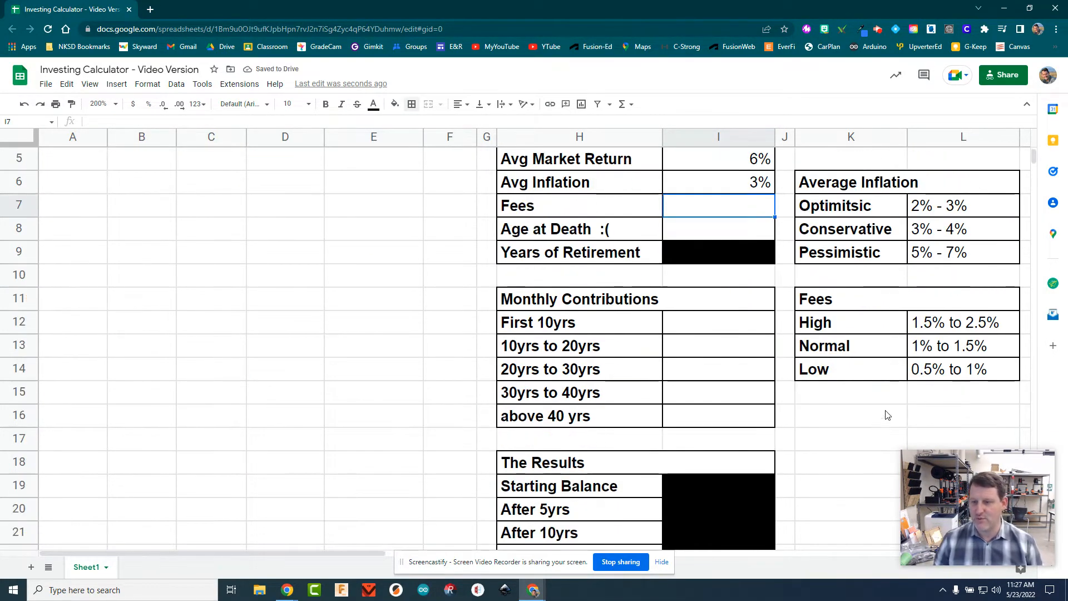
{"action": "scroll", "coordinate": [775, 372], "scroll_direction": "up", "scroll_amount": 2}
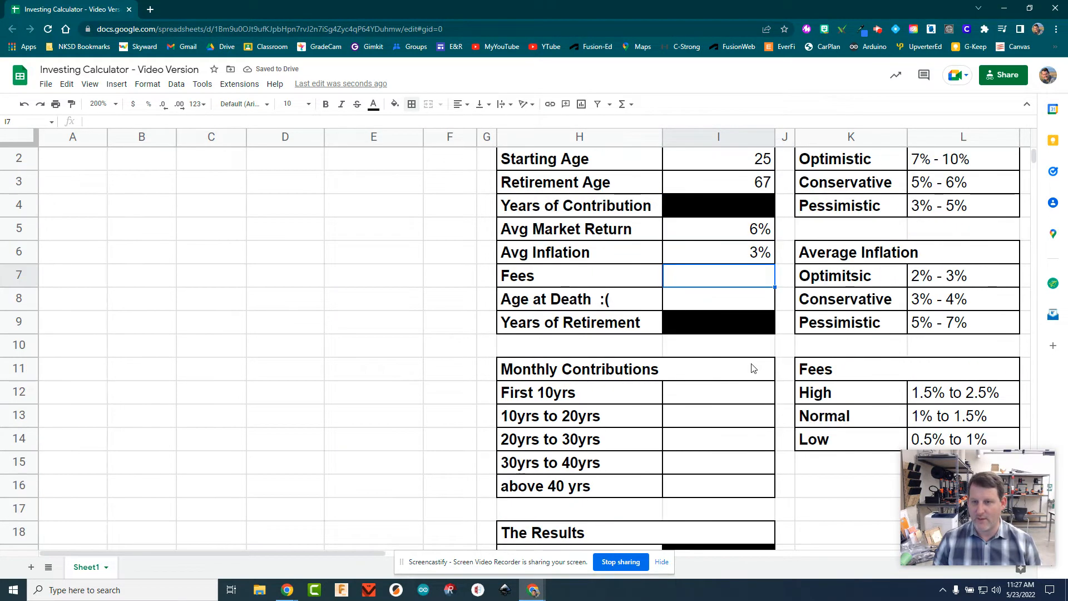
{"action": "type", "text": "1"}
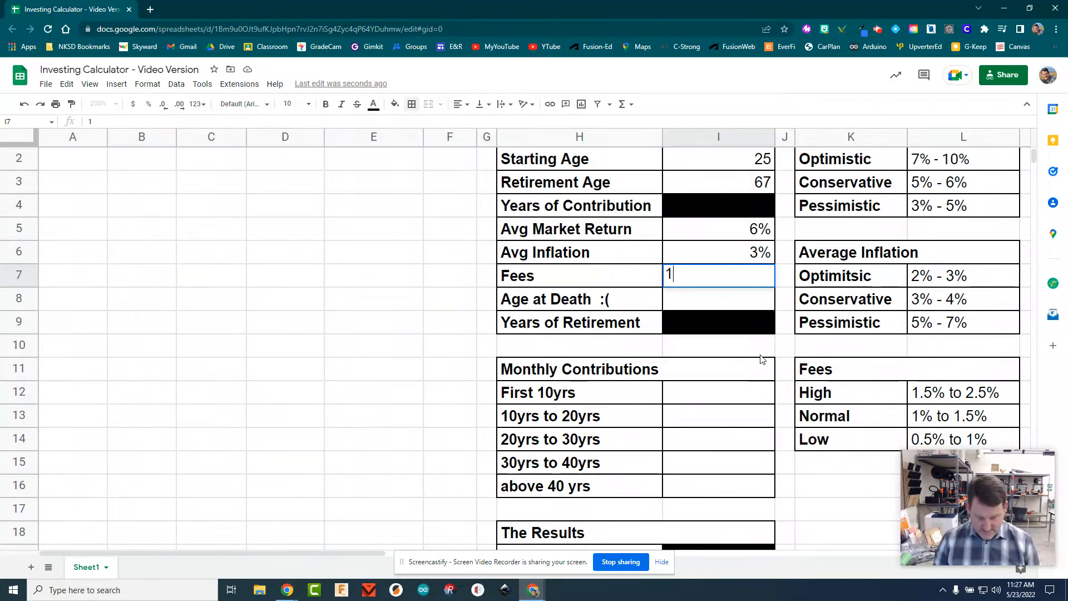
{"action": "type", "text": "%"}
{"action": "key", "text": "Return"}
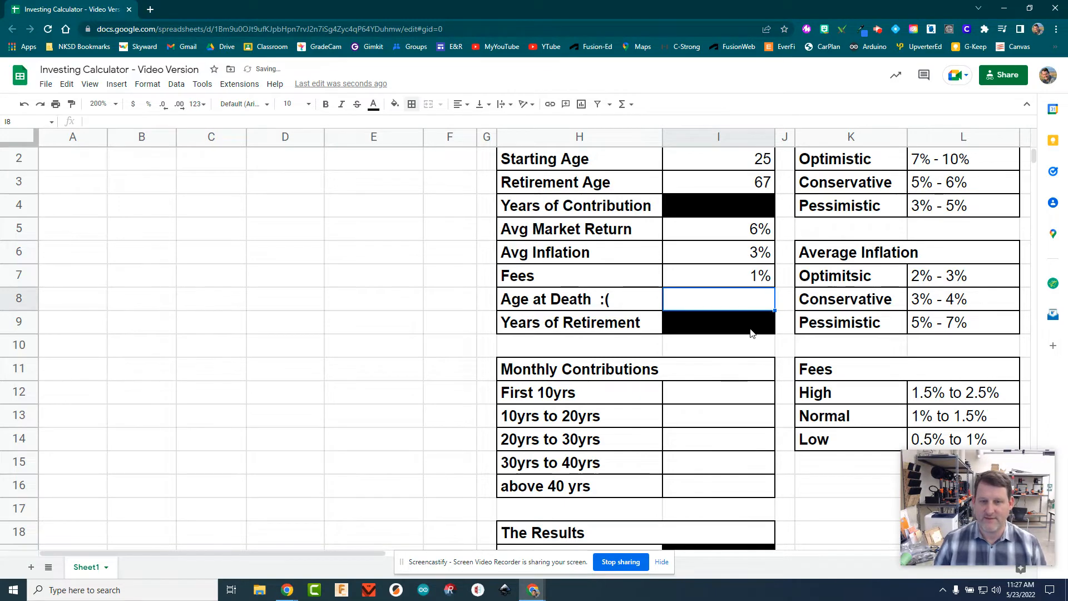
{"action": "scroll", "coordinate": [727, 304], "scroll_direction": "up", "scroll_amount": 1}
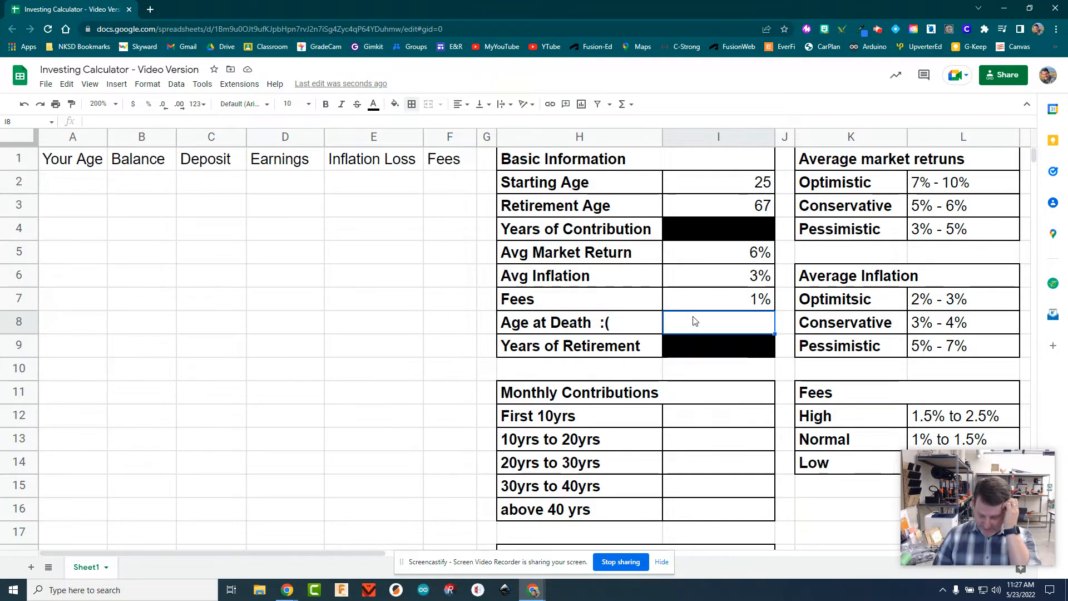
{"action": "type", "text": "95"}
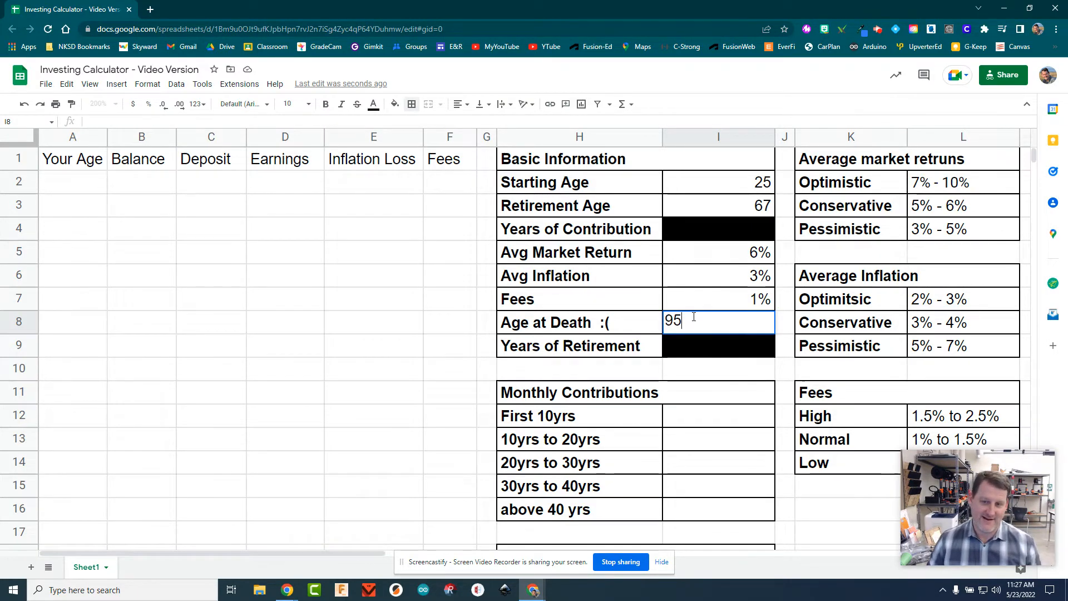
{"action": "key", "text": "Return"}
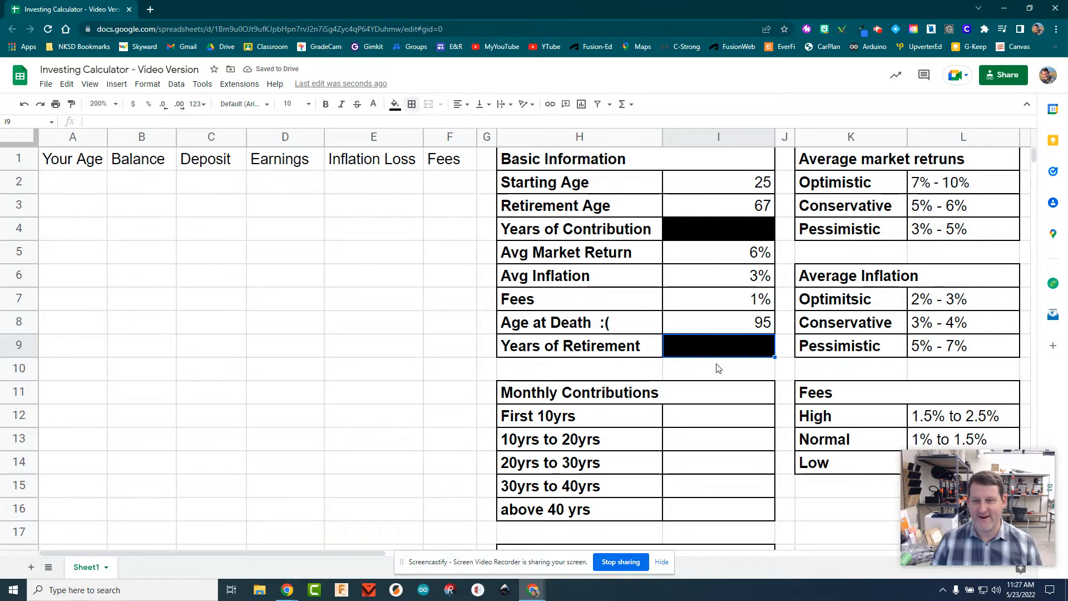
Calculate the Years of Contribution in I4 as retirement age minus starting age with the formula =I3-I2
{"action": "left_click", "coordinate": [734, 233]}
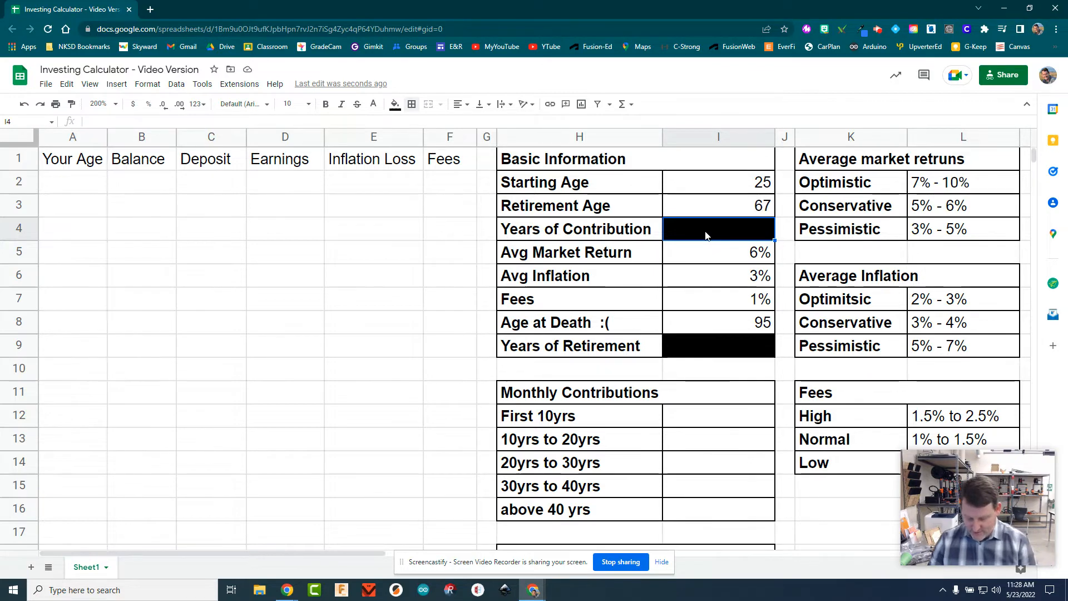
{"action": "type", "text": "="}
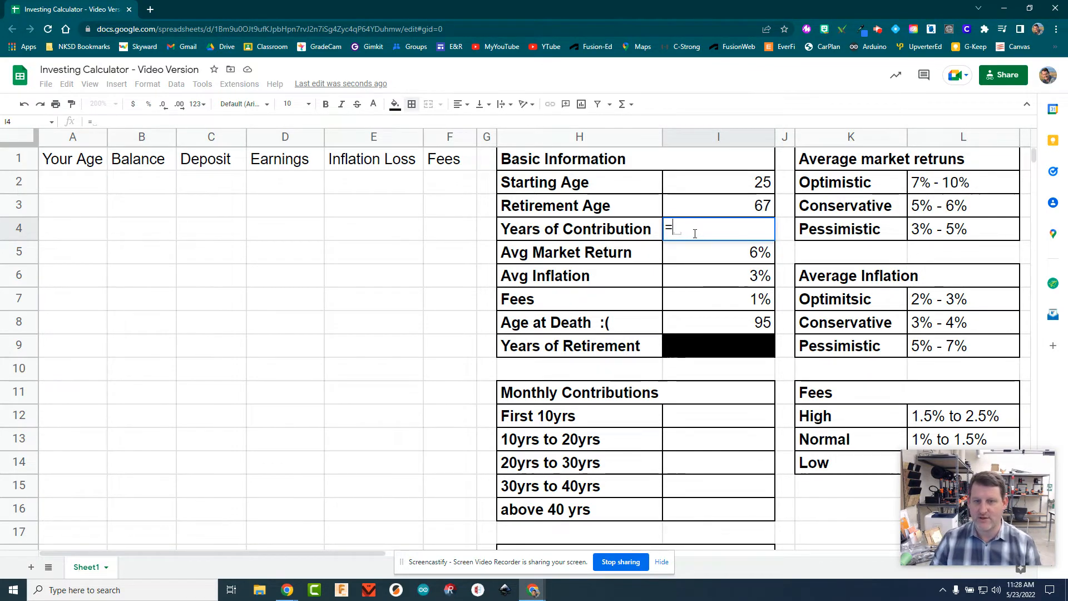
{"action": "left_click", "coordinate": [725, 208]}
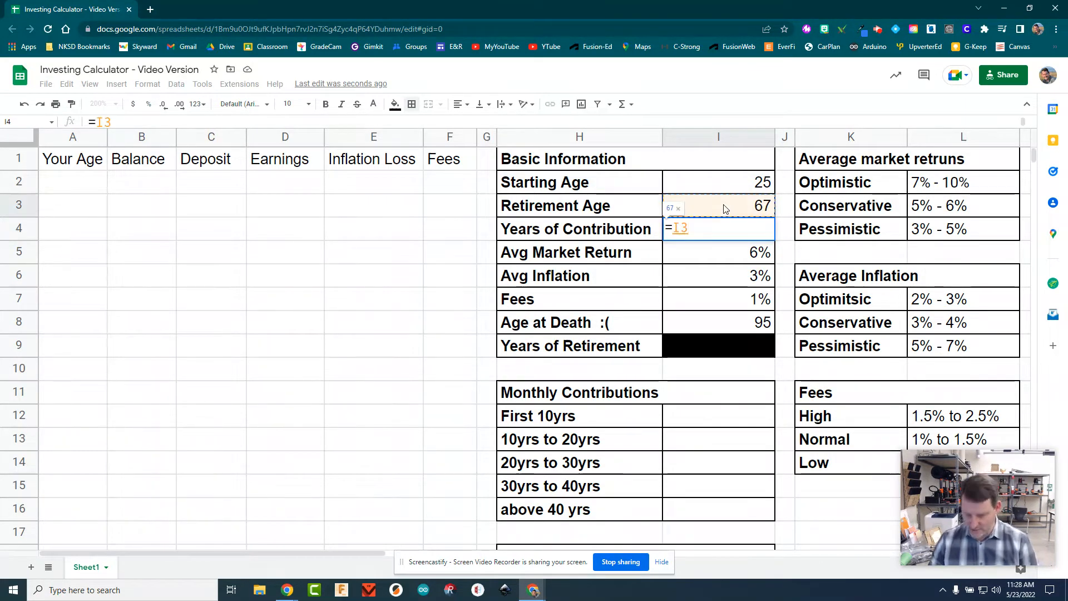
{"action": "type", "text": "-"}
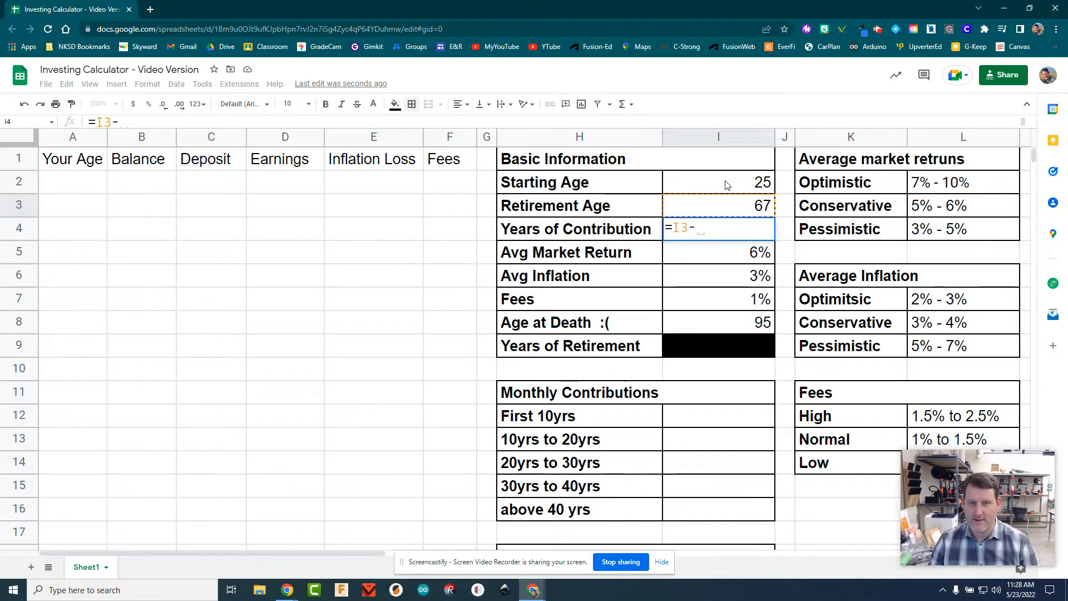
{"action": "left_click", "coordinate": [725, 183]}
{"action": "key", "text": "Return"}
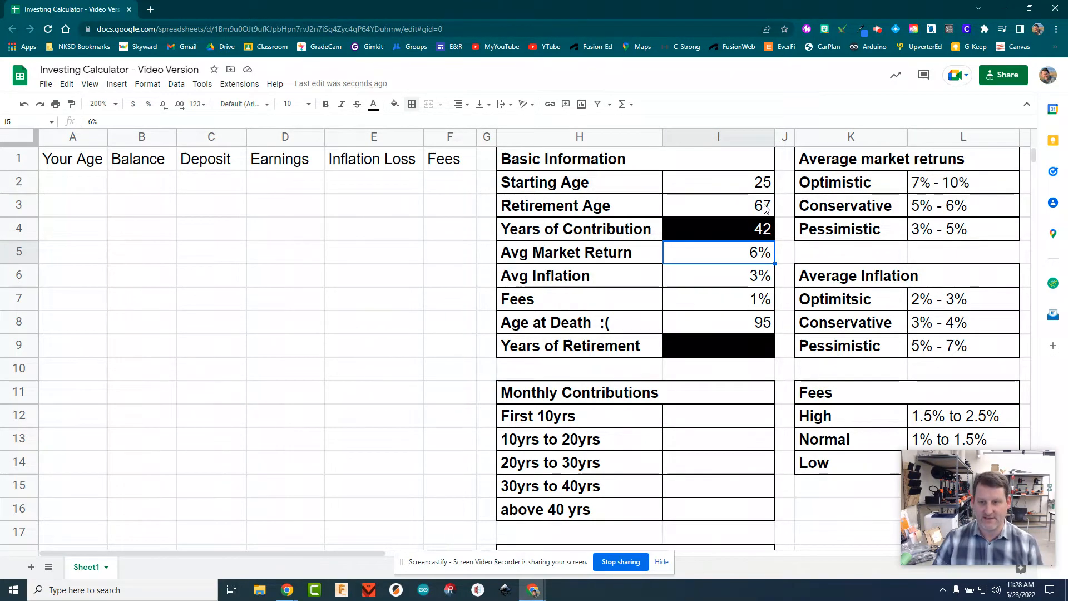
Calculate the Years of Retirement in I9 as age at death minus retirement age with the formula =I8-I3
{"action": "left_click", "coordinate": [736, 341]}
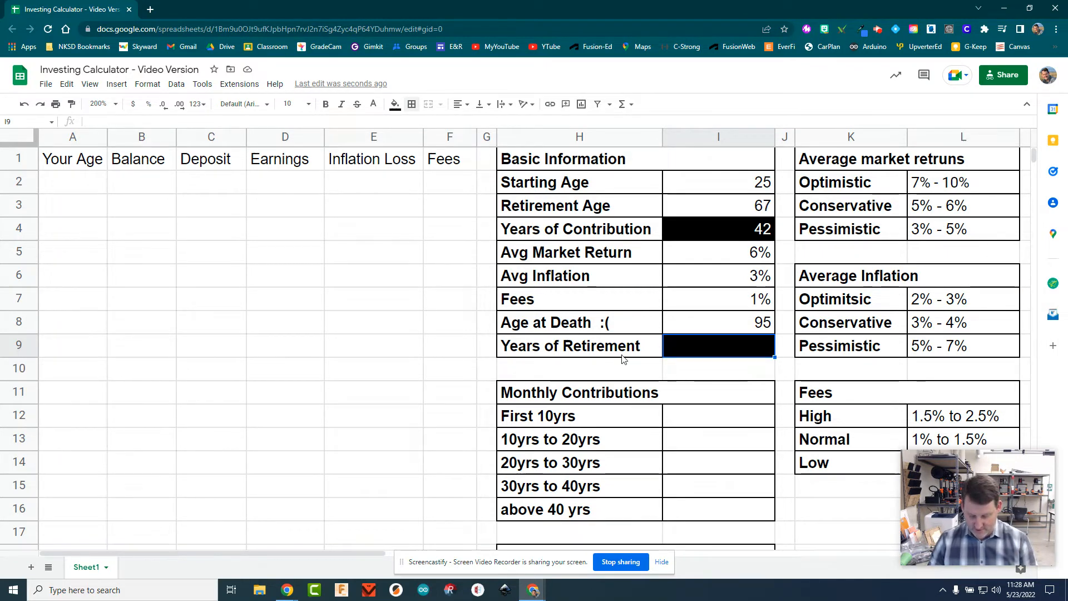
{"action": "type", "text": "="}
{"action": "left_click", "coordinate": [721, 322]}
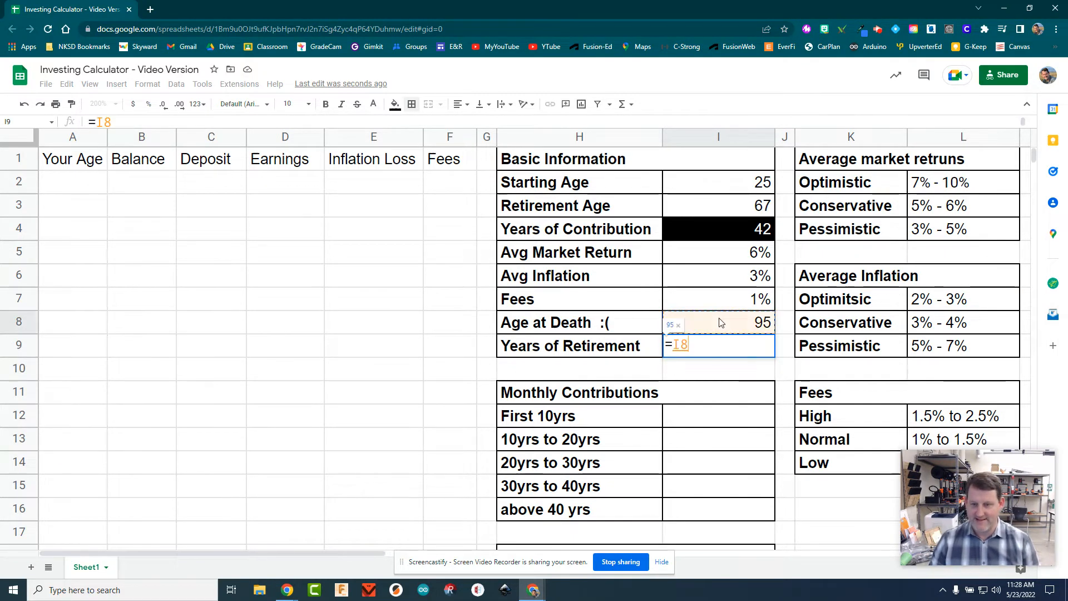
{"action": "type", "text": "-"}
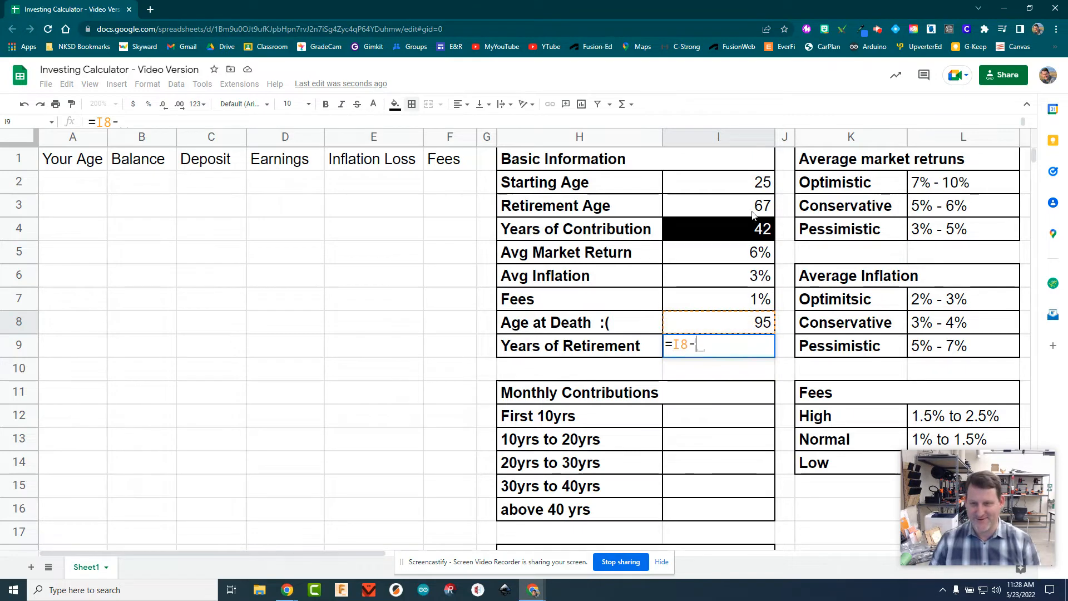
{"action": "left_click", "coordinate": [731, 206]}
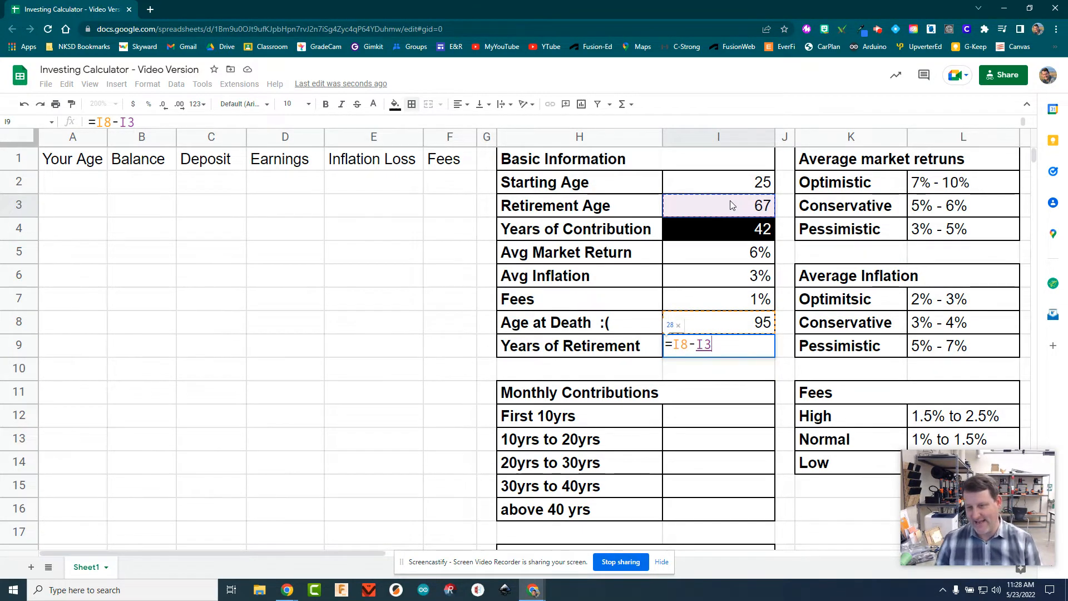
{"action": "key", "text": "Return"}
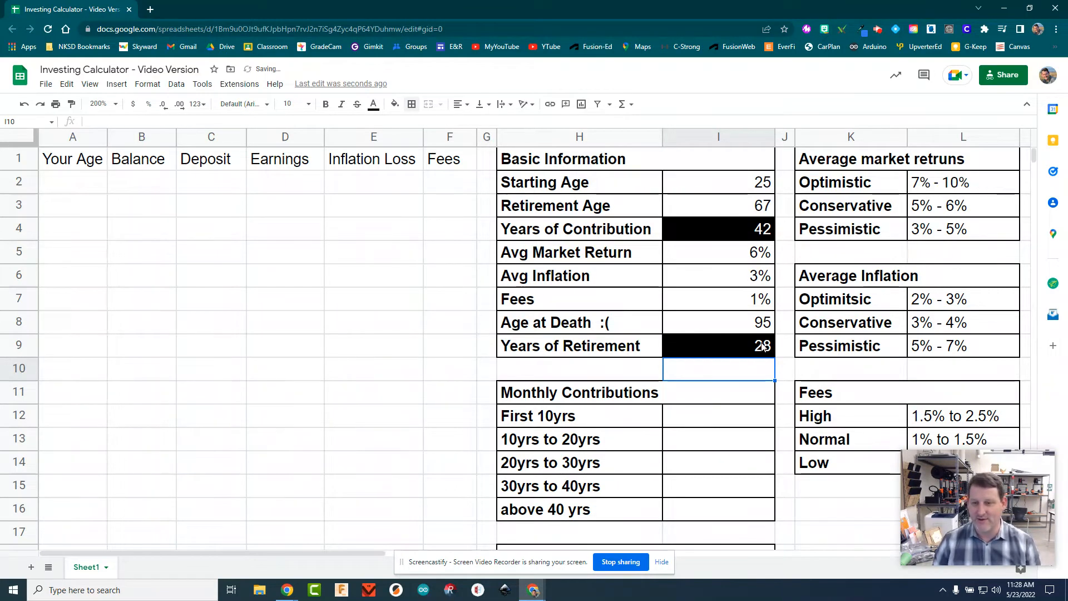
Change the Retirement Age in I3 to 75 to test the two year formulas
{"action": "left_click", "coordinate": [764, 205]}
{"action": "double_click", "coordinate": [763, 203]}
{"action": "type", "text": "7"}
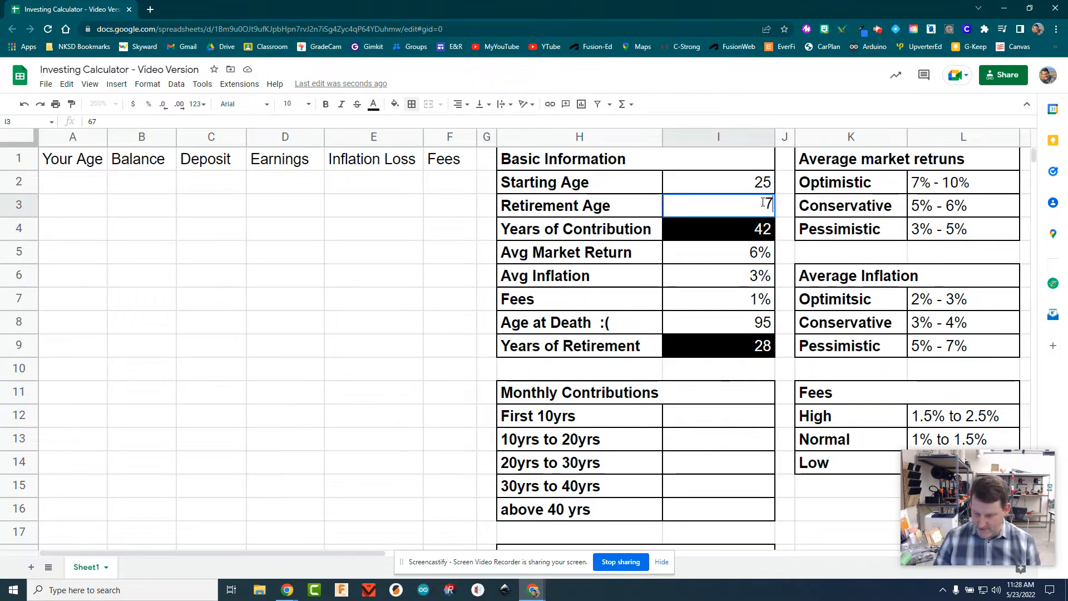
{"action": "type", "text": "5"}
{"action": "key", "text": "Return"}
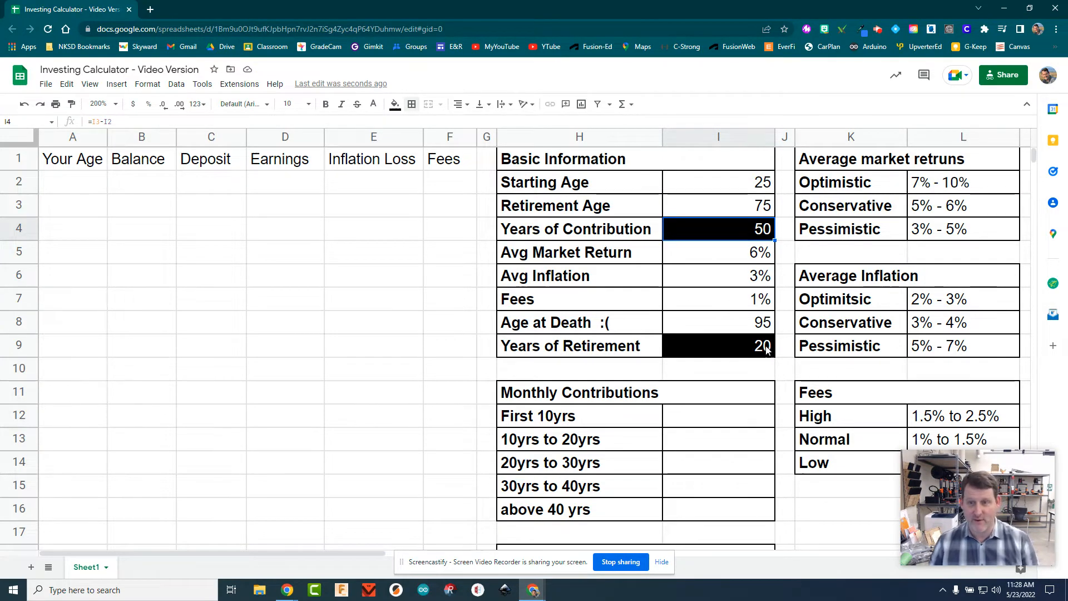
Restore the Retirement Age in I3 to 67
{"action": "left_click", "coordinate": [748, 207]}
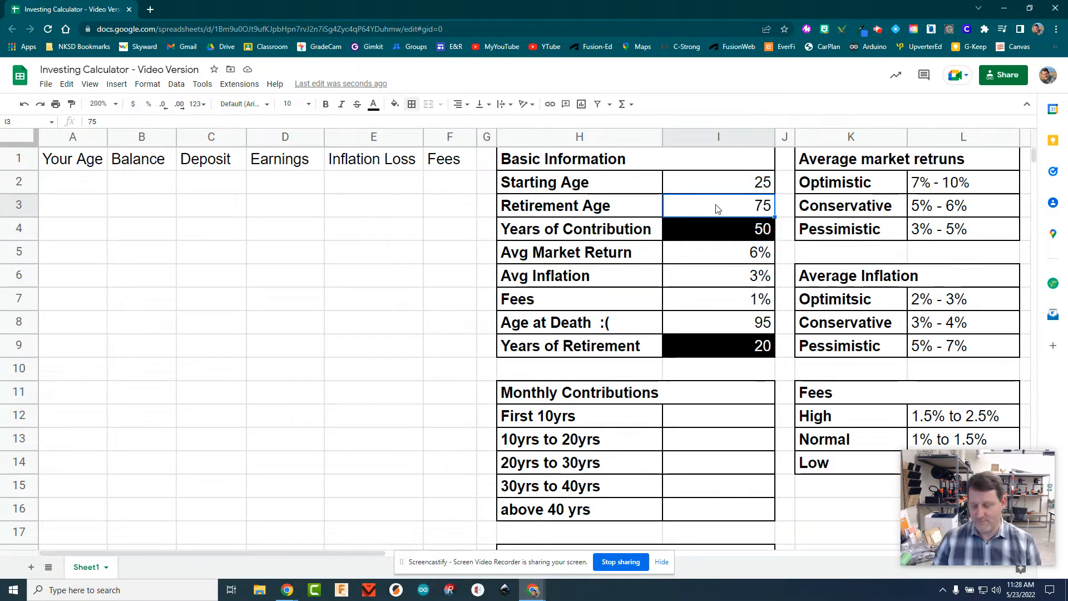
{"action": "type", "text": "67"}
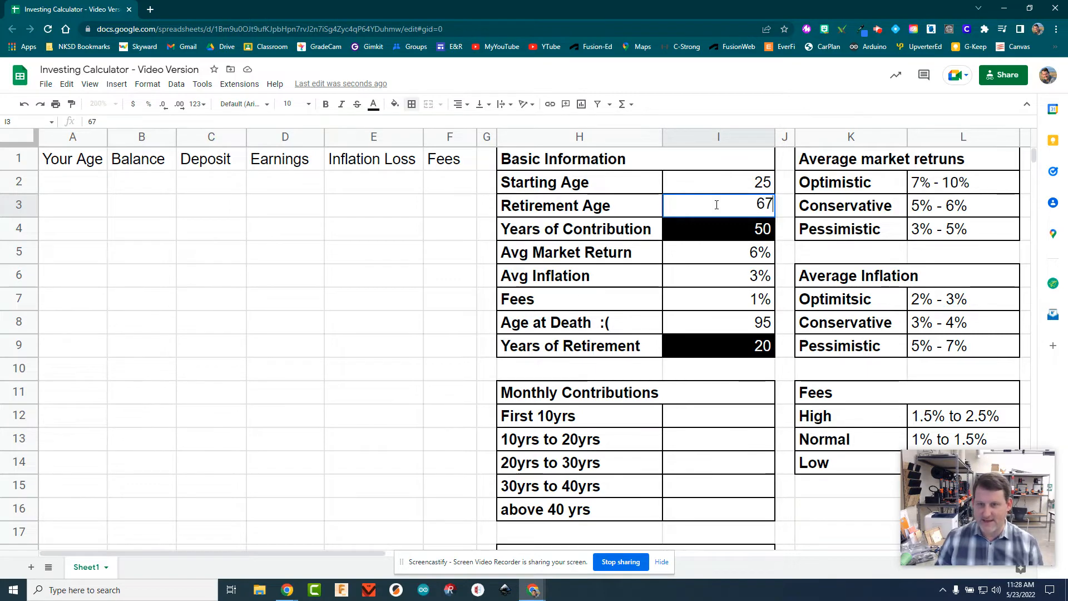
{"action": "key", "text": "Return"}
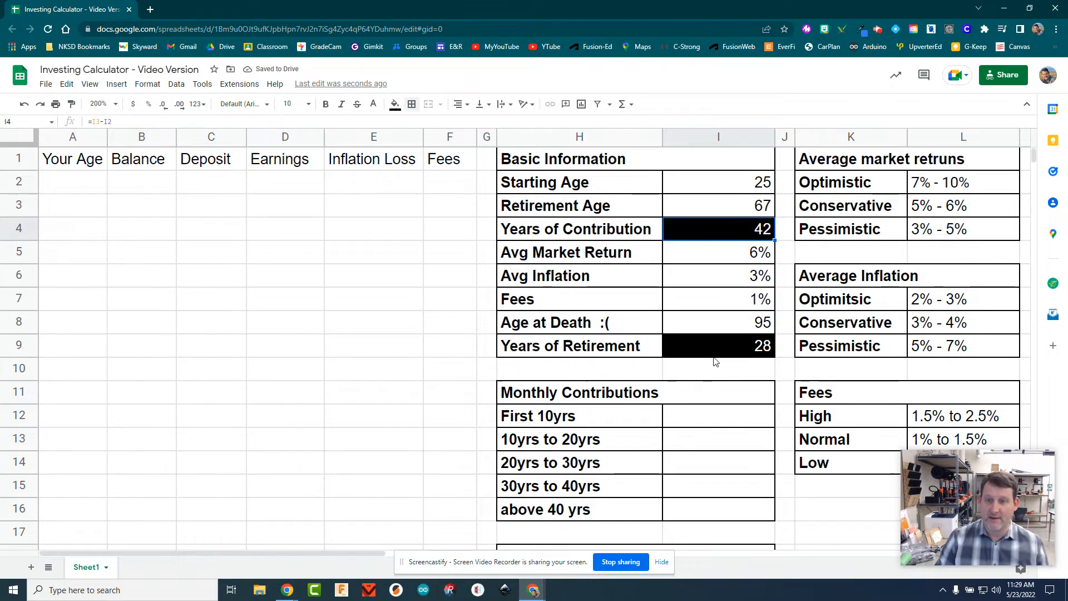
Enter monthly contributions of 50, 250 and 500 in I12:I14 for the three periods up to 30 years
{"action": "scroll", "coordinate": [718, 367], "scroll_direction": "down", "scroll_amount": 3}
{"action": "scroll", "coordinate": [721, 370], "scroll_direction": "up", "scroll_amount": 3}
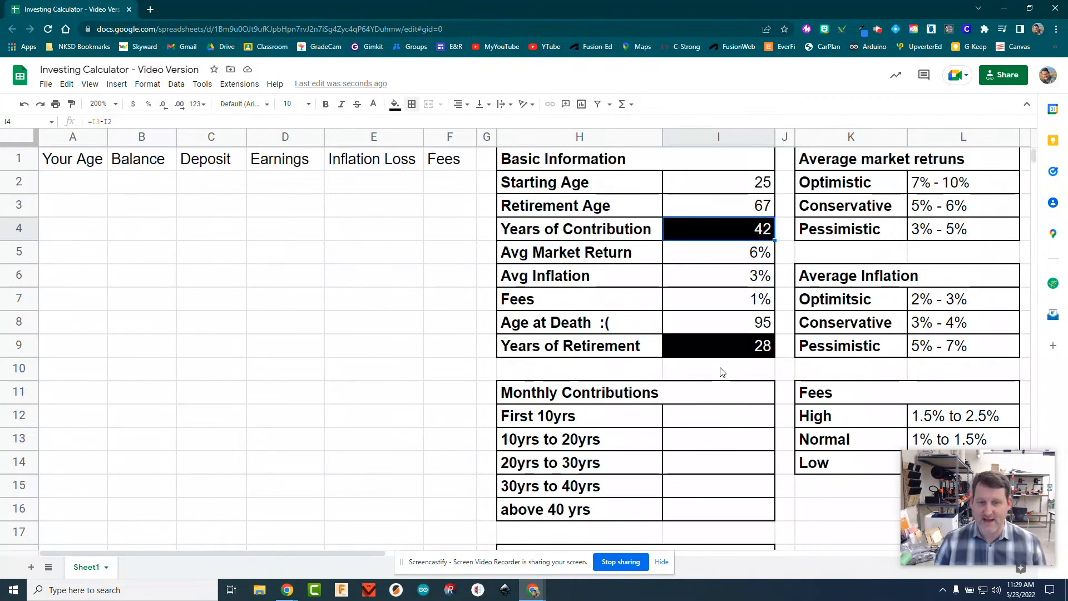
{"action": "left_click", "coordinate": [725, 421]}
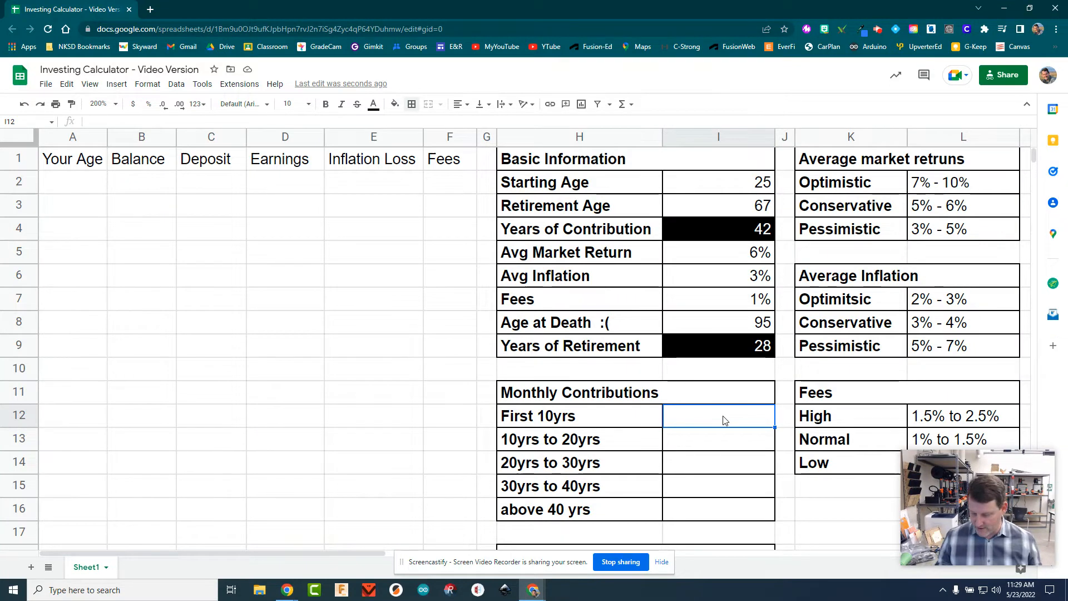
{"action": "type", "text": "50"}
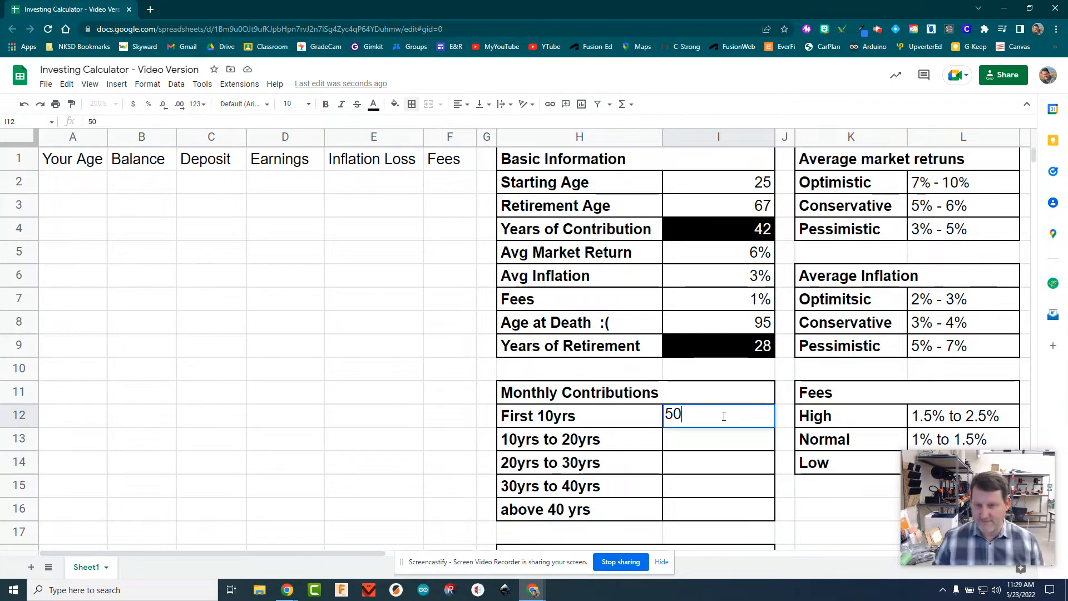
{"action": "key", "text": "Return"}
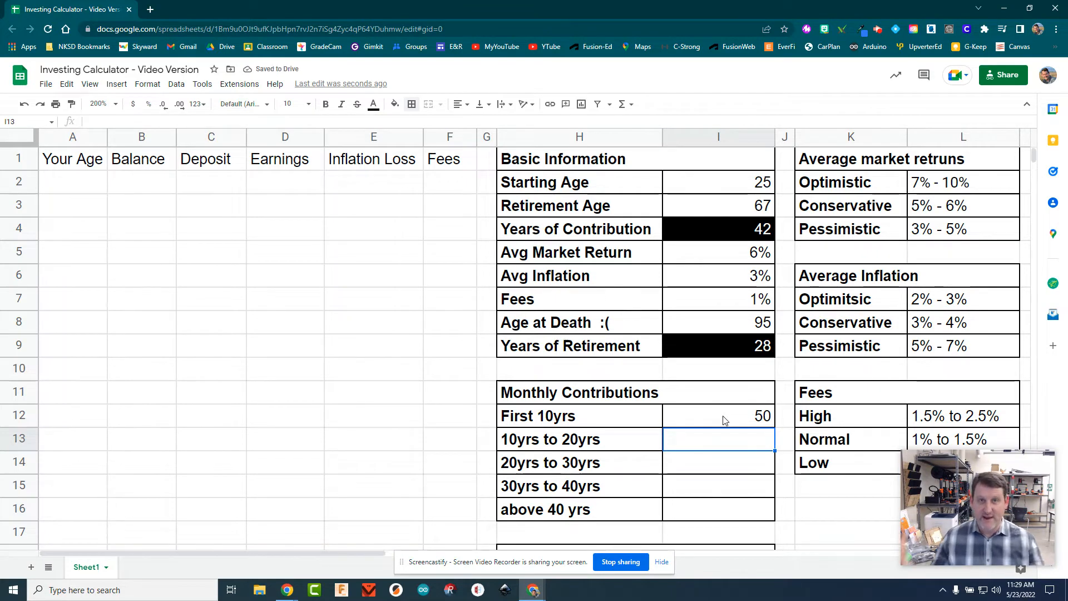
{"action": "type", "text": "250"}
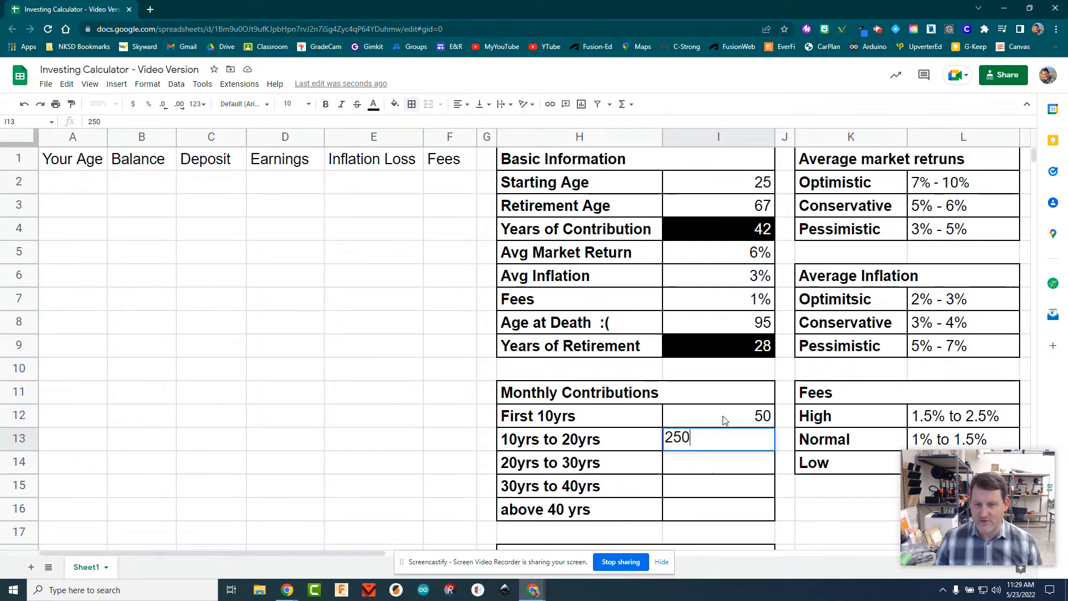
{"action": "key", "text": "Return"}
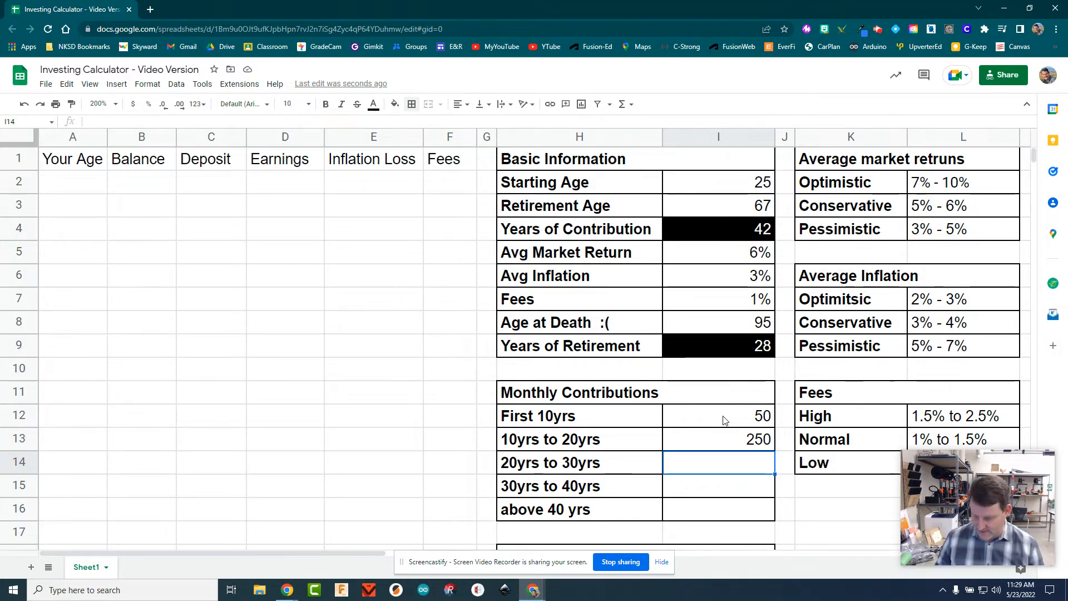
{"action": "type", "text": "5"}
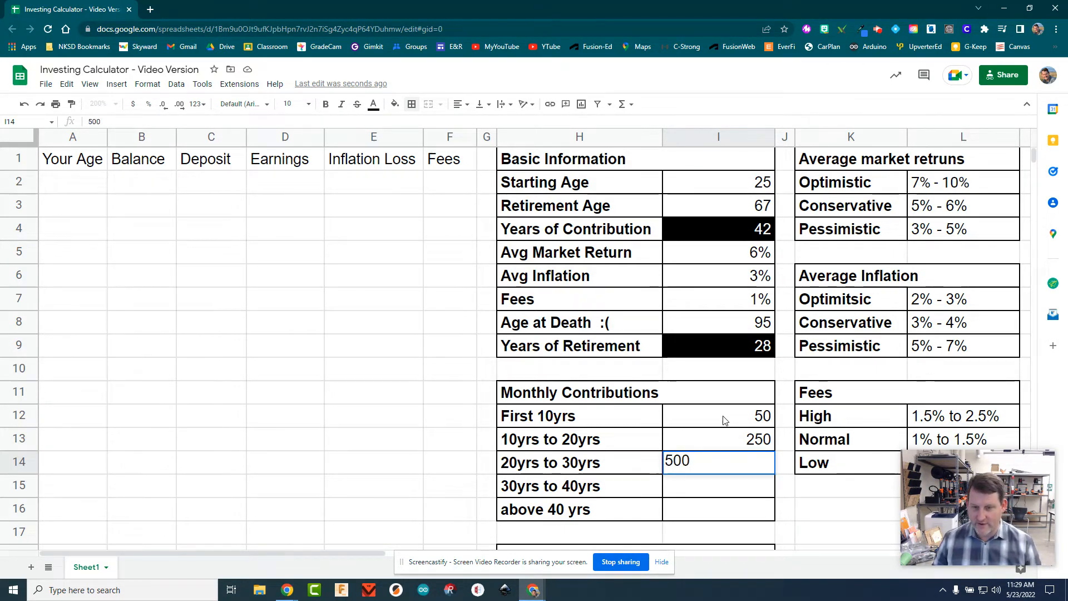
{"action": "type", "text": "00"}
{"action": "key", "text": "Return"}
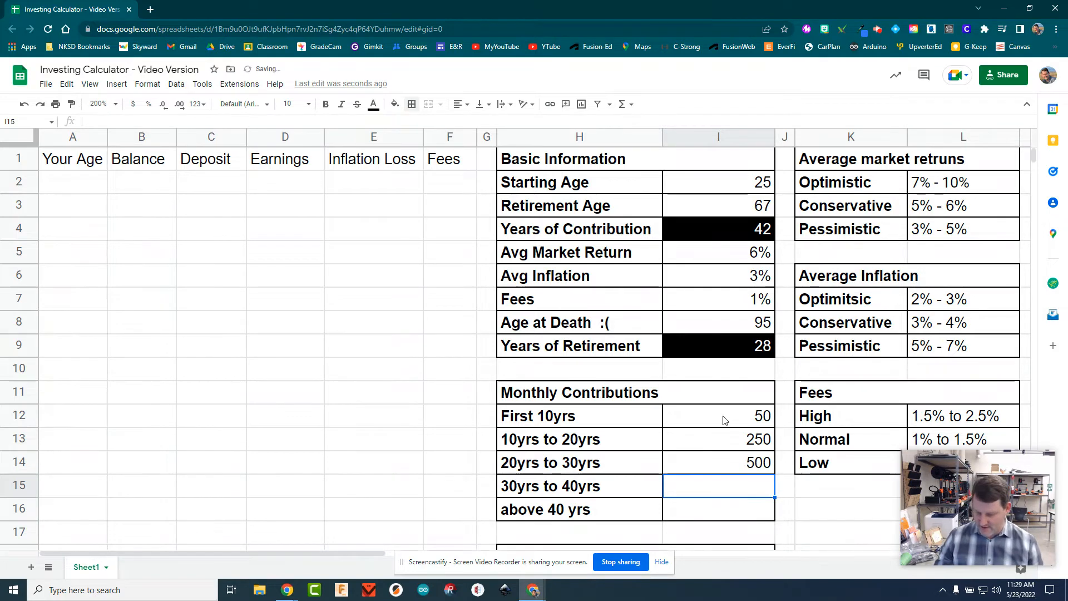
Enter monthly contributions of 1000 for 30yrs to 40yrs in I15 and 1200 for above 40 yrs in I16
{"action": "type", "text": "75"}
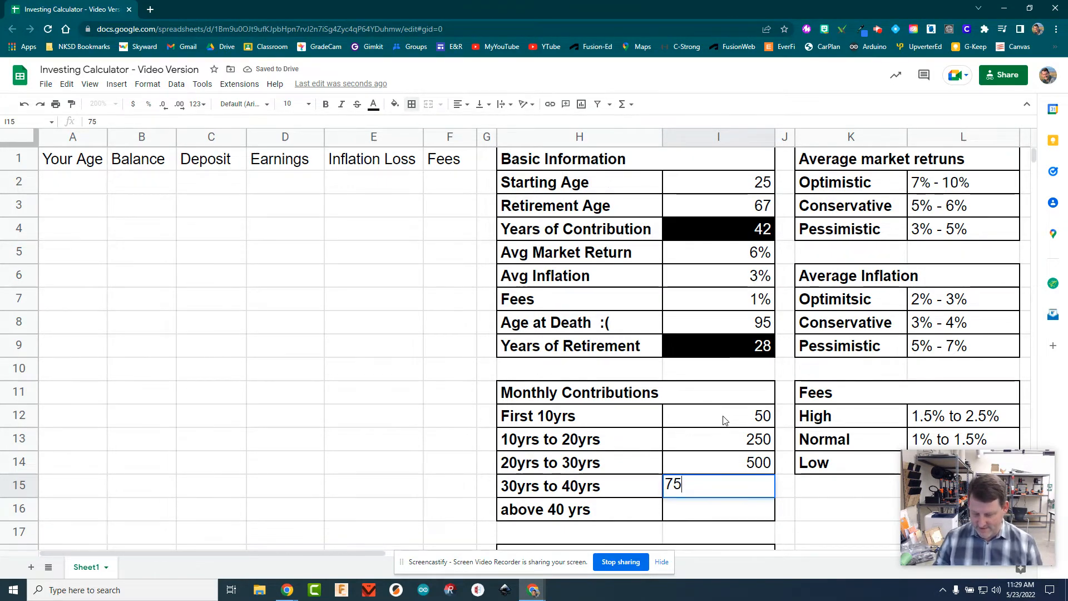
{"action": "key", "text": "BackSpace"}
{"action": "key", "text": "BackSpace"}
{"action": "type", "text": "1000"}
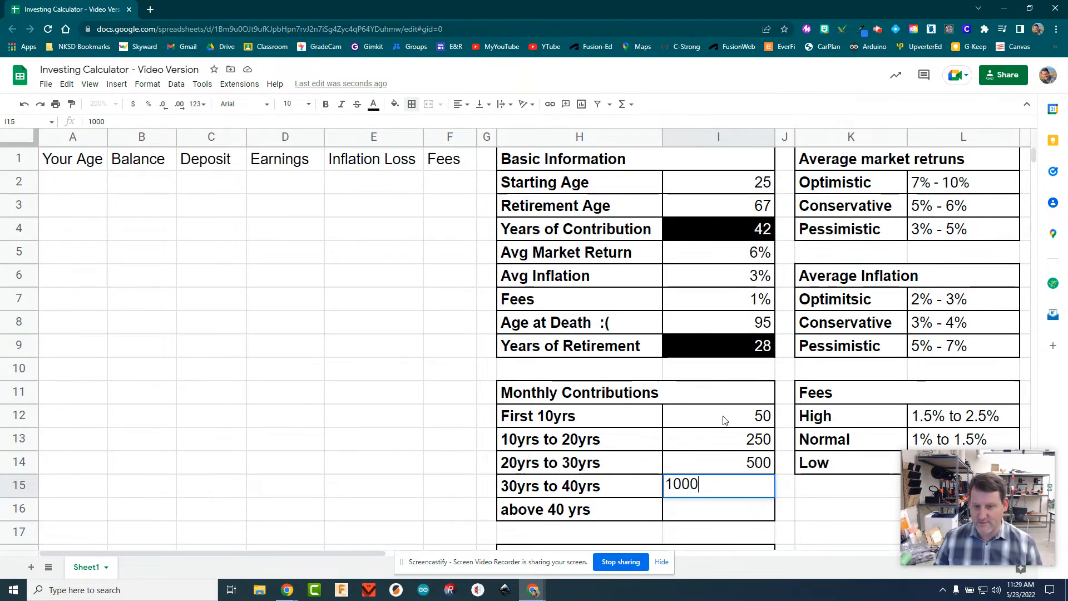
{"action": "key", "text": "Return"}
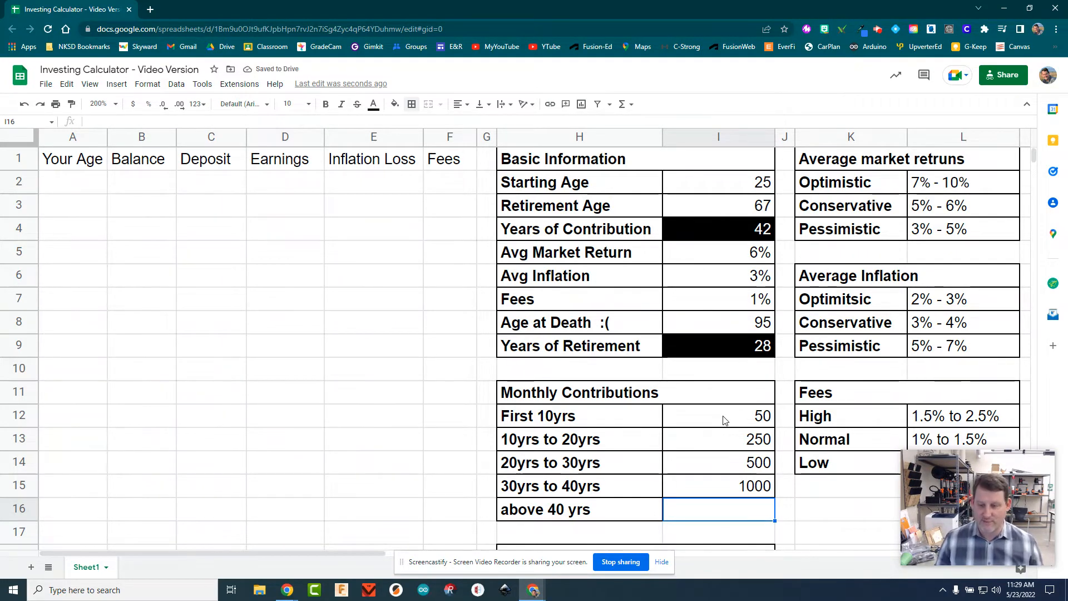
{"action": "type", "text": "12"}
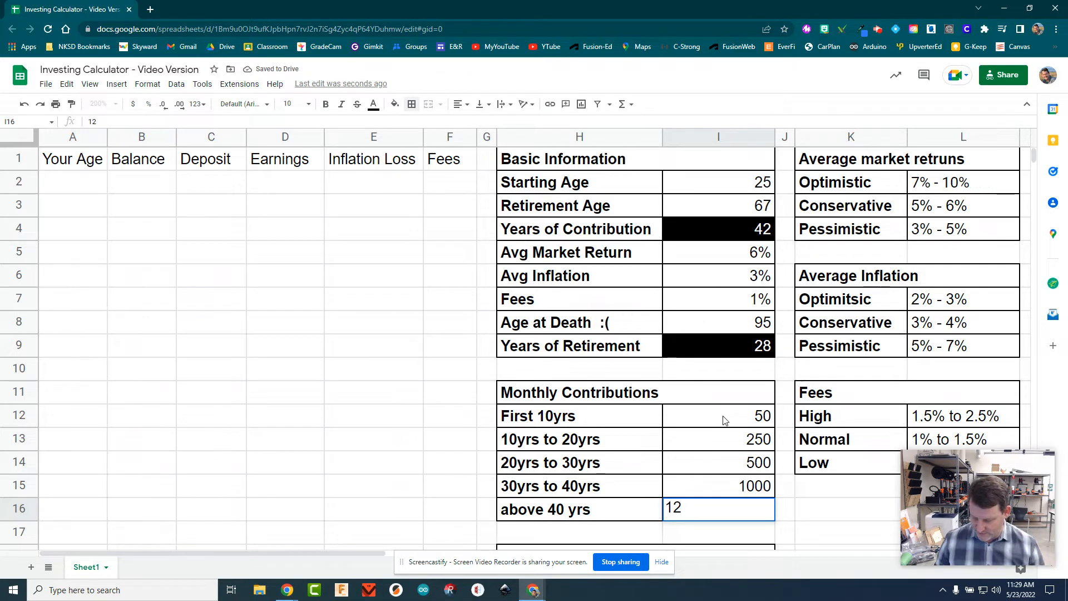
{"action": "type", "text": "00"}
{"action": "key", "text": "Return"}
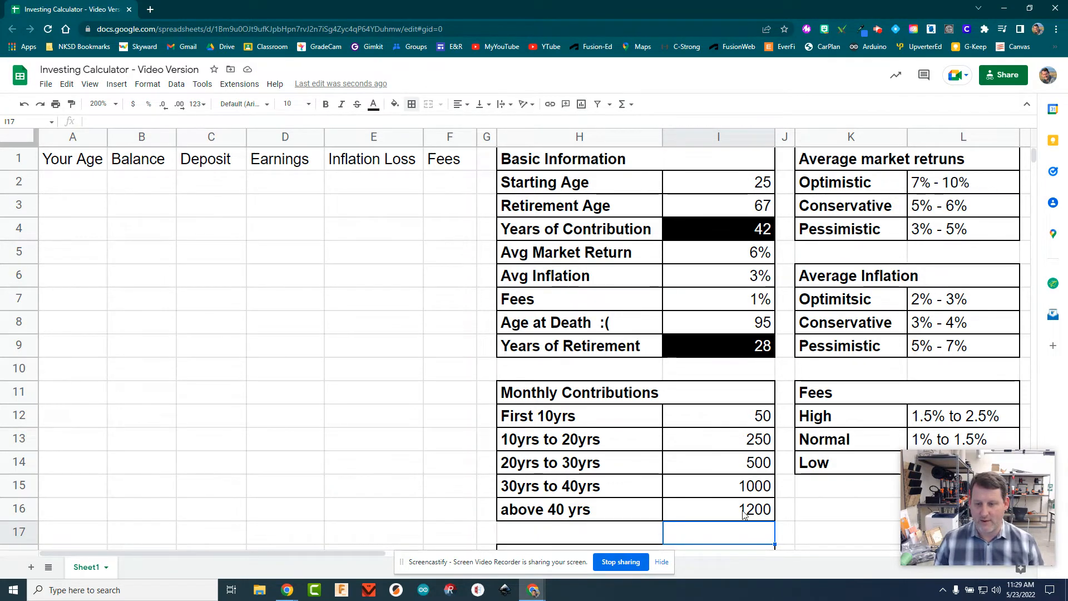
Set the Starting Age in I2 to 22
{"action": "left_click", "coordinate": [757, 182]}
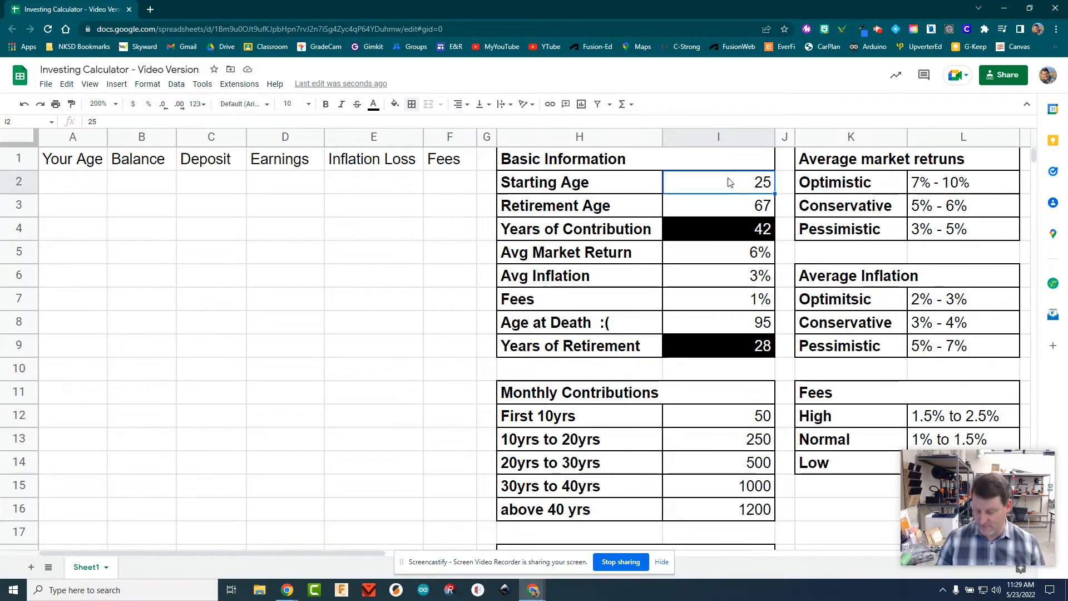
{"action": "type", "text": "2"}
{"action": "key", "text": "Return"}
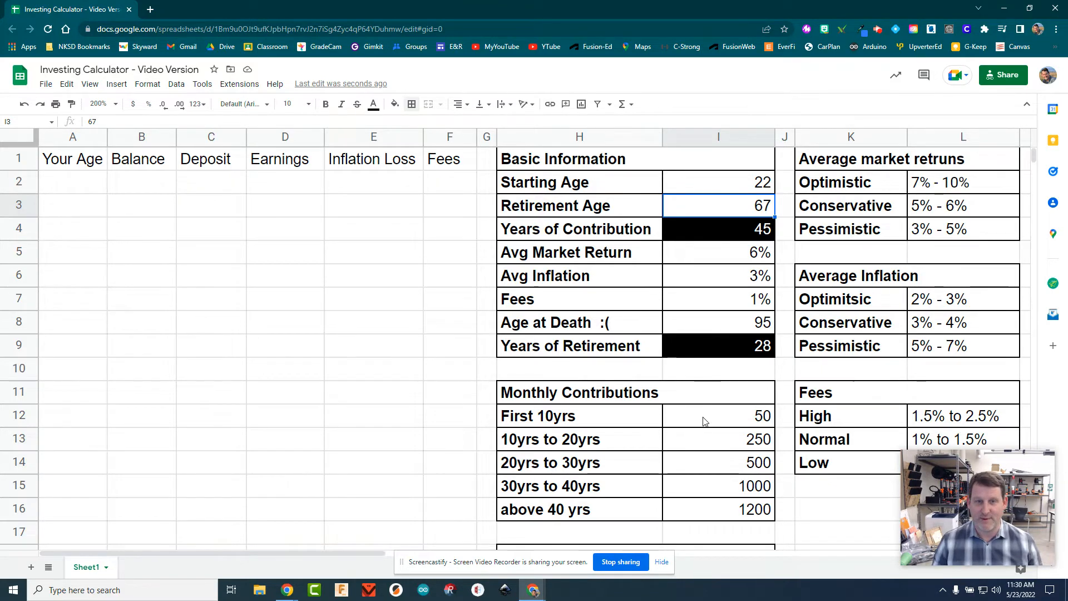
Link the first Your Age cell, A2, to the Starting Age with the formula =I2
{"action": "left_click", "coordinate": [66, 178]}
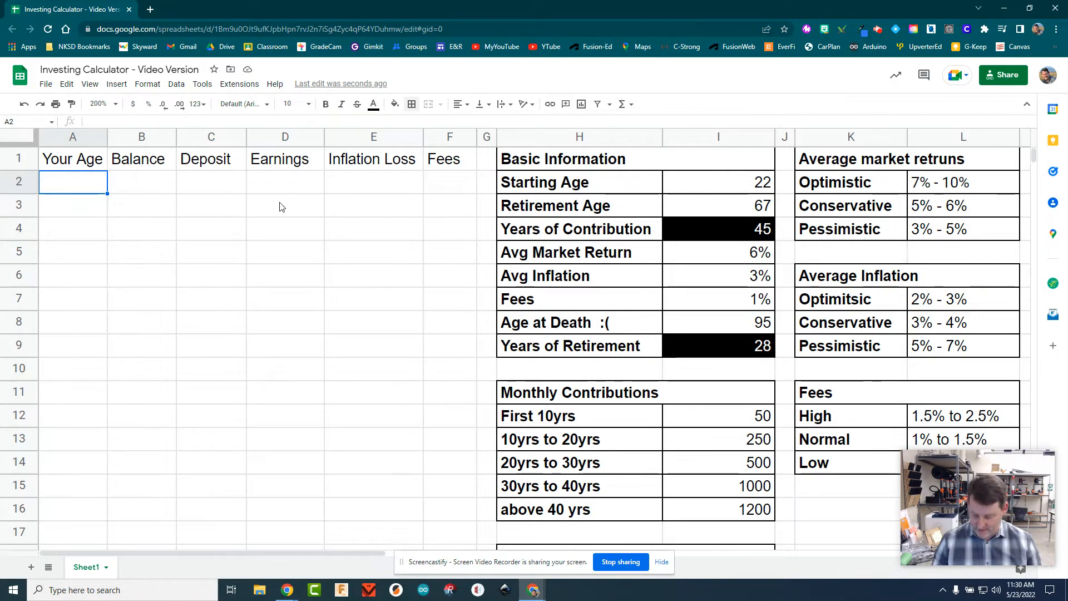
{"action": "type", "text": "="}
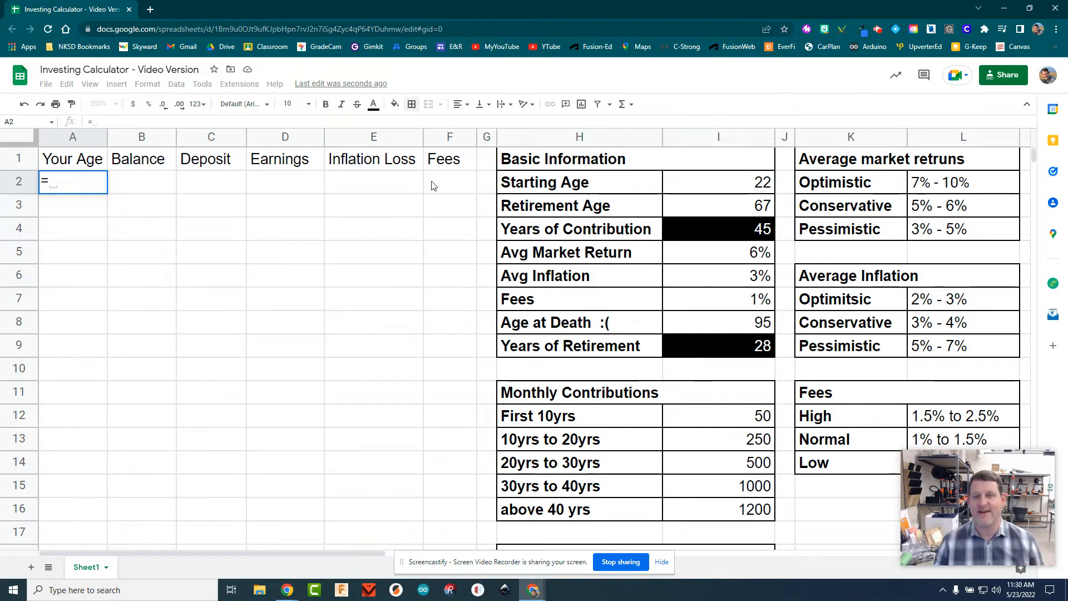
{"action": "left_click", "coordinate": [715, 184]}
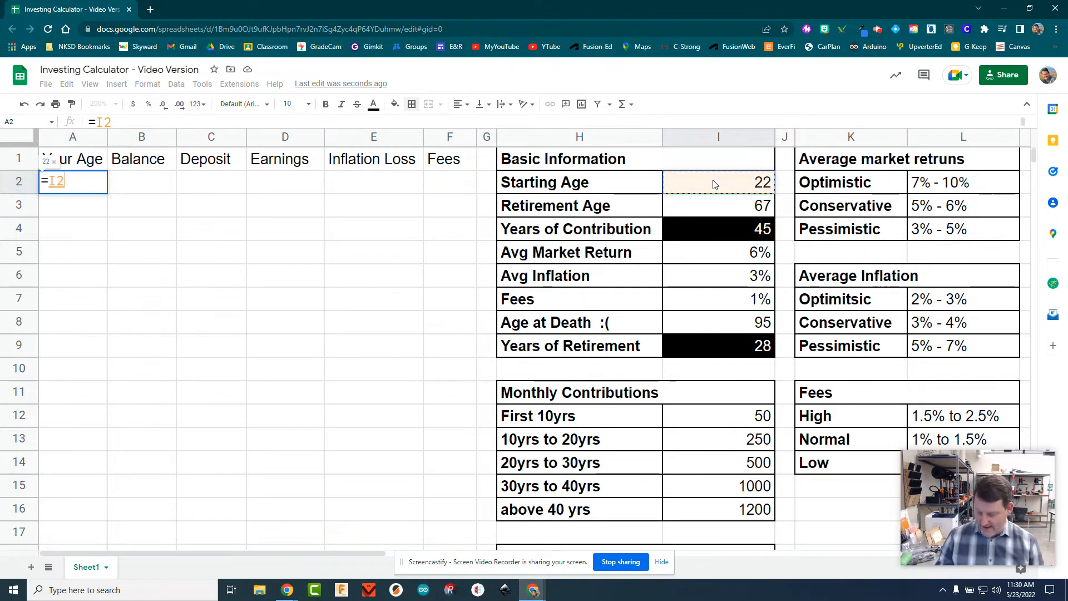
{"action": "key", "text": "Return"}
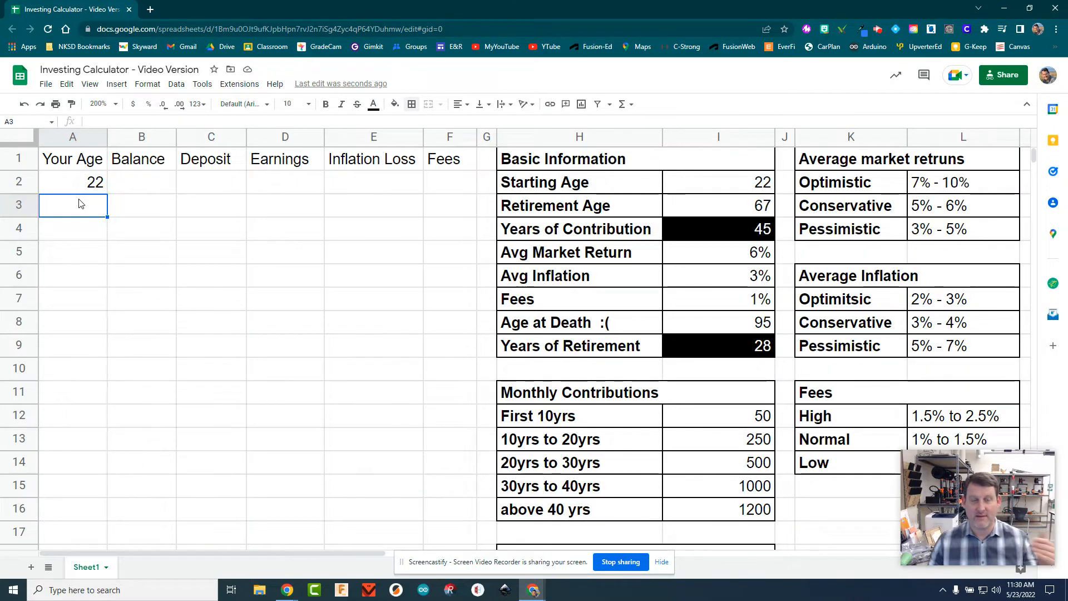
Enter the formula =A2+1/12 in A3 to advance the age by one month
{"action": "type", "text": "="}
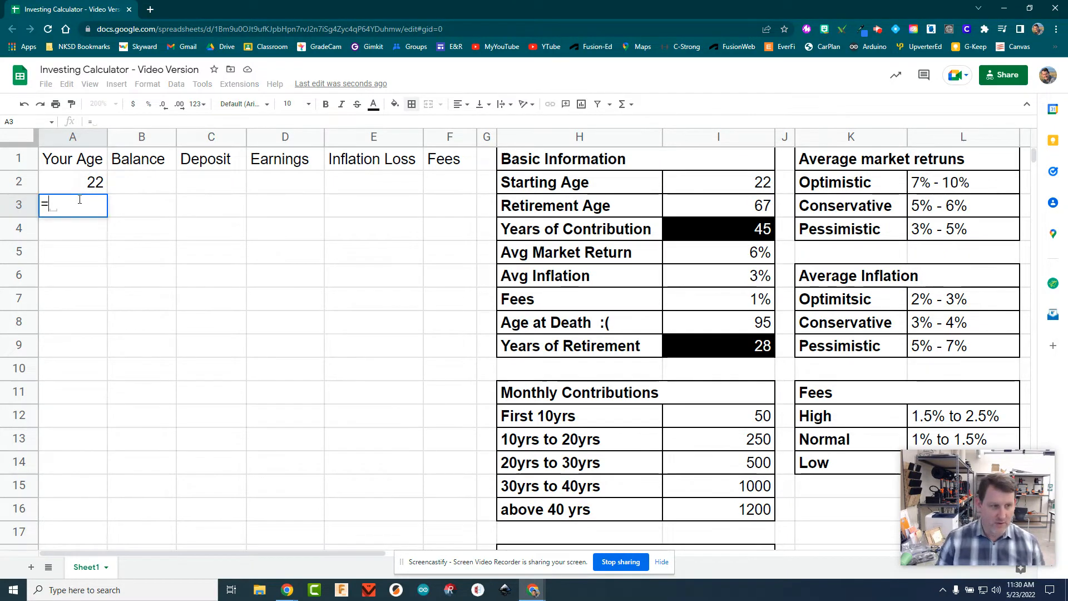
{"action": "left_click", "coordinate": [76, 184]}
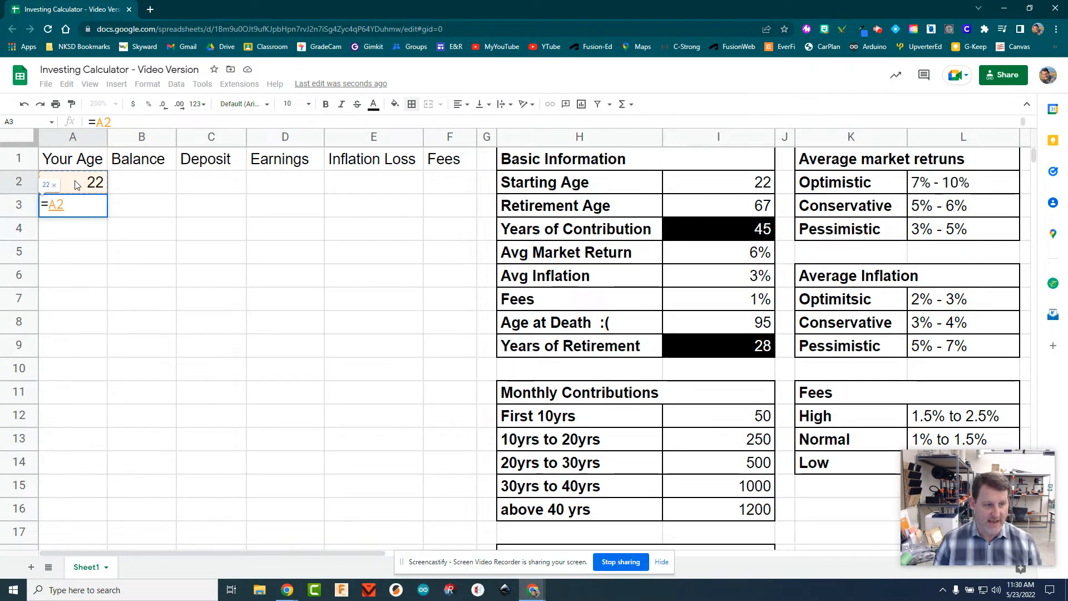
{"action": "type", "text": "+"}
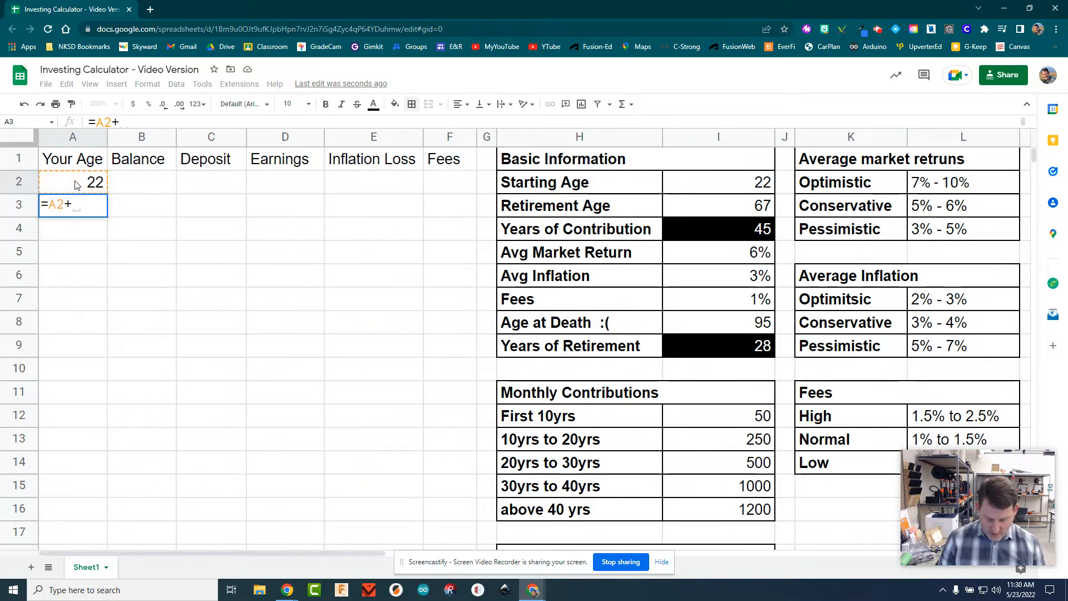
{"action": "type", "text": "1/12"}
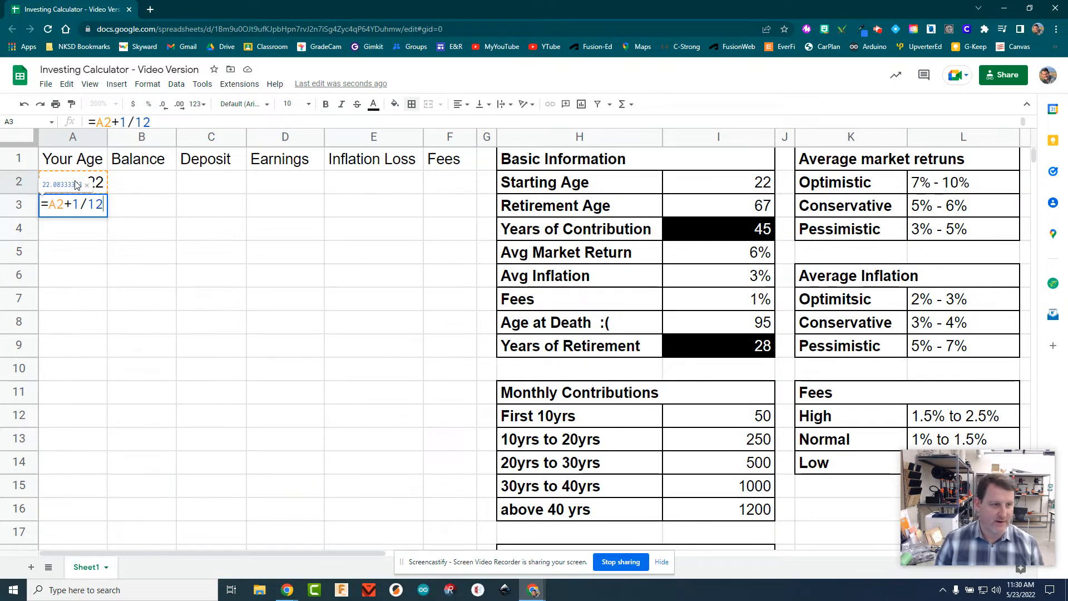
{"action": "key", "text": "Return"}
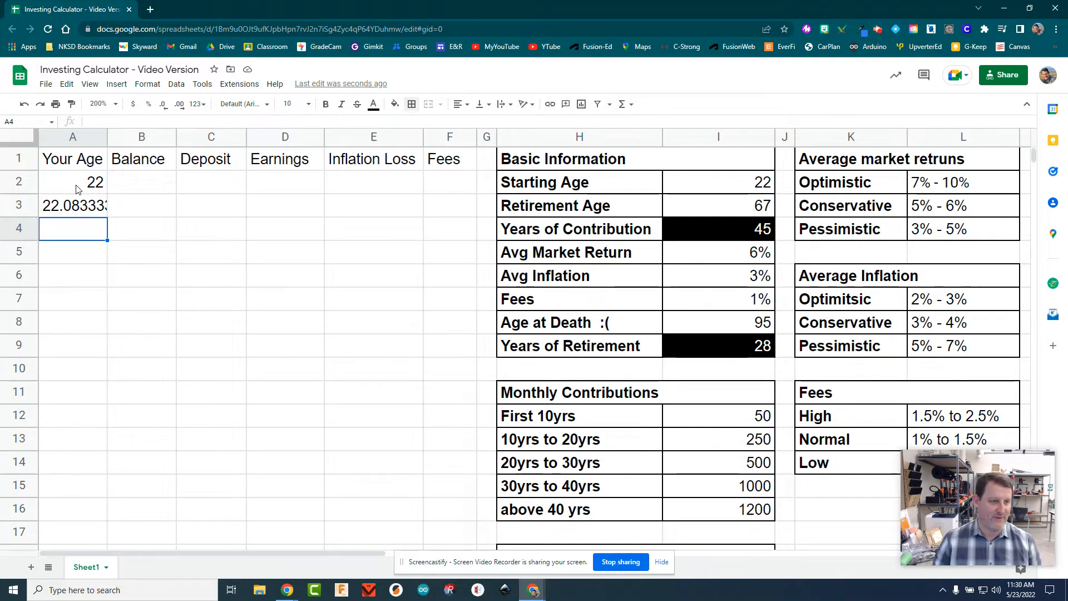
Format the whole Your Age column to show one decimal place
{"action": "left_click", "coordinate": [74, 137]}
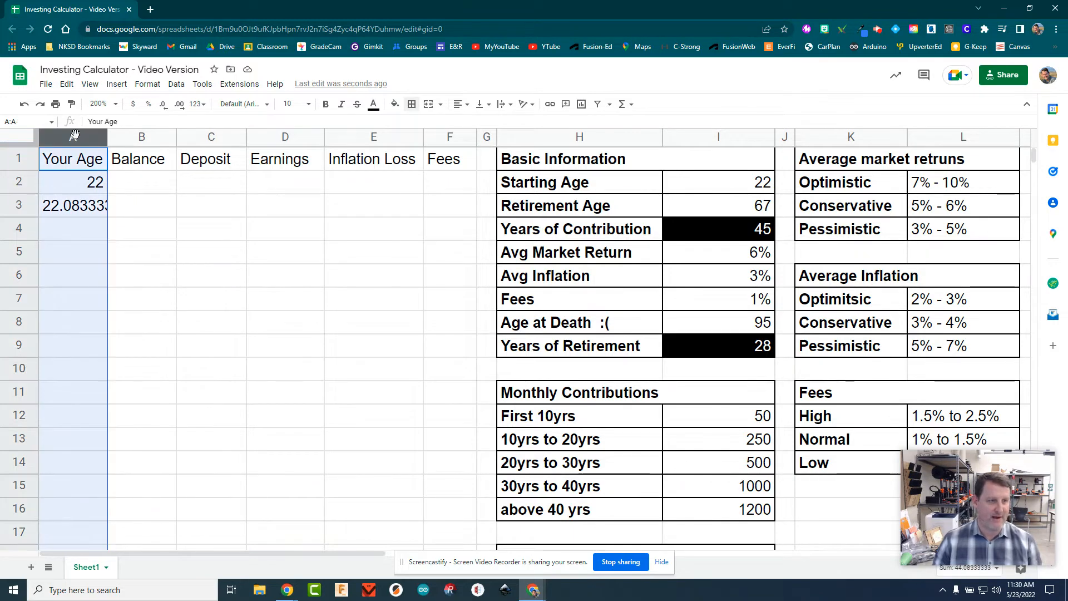
{"action": "left_click", "coordinate": [164, 110]}
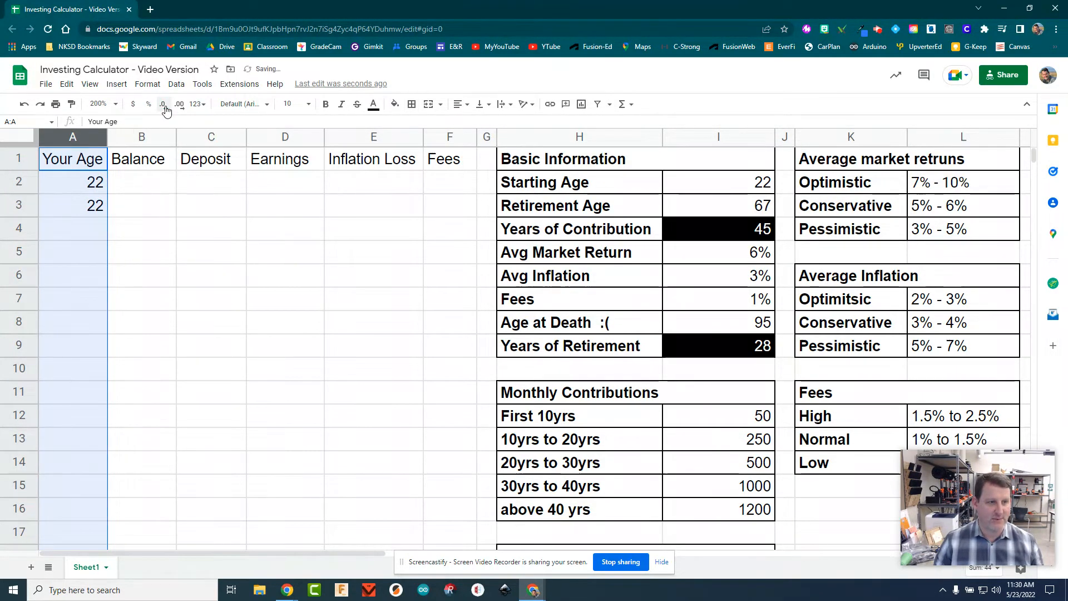
{"action": "left_click", "coordinate": [179, 106]}
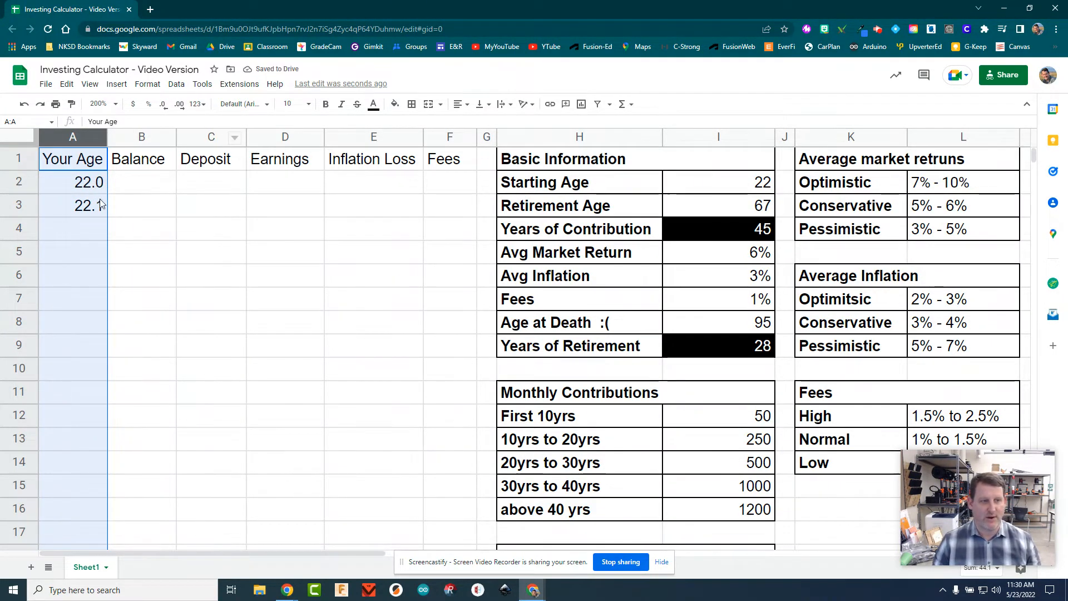
Fill the monthly age formula from A3 down to A656
{"action": "left_click", "coordinate": [76, 225]}
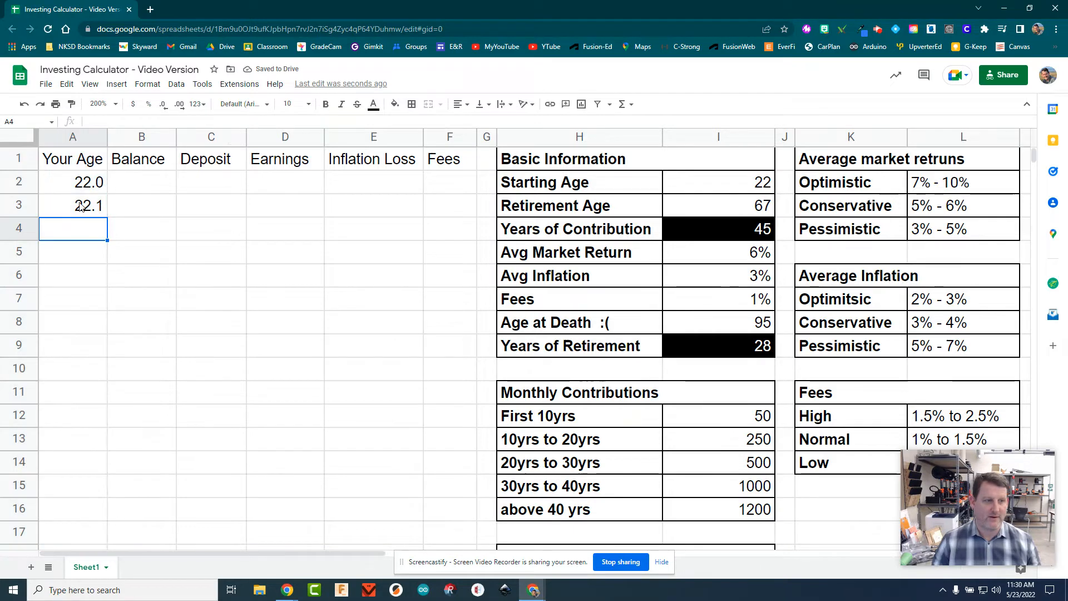
{"action": "key", "text": "Up"}
{"action": "left_click_drag", "start_coordinate": [108, 216], "coordinate": [92, 553]}
{"action": "left_click_drag", "start_coordinate": [89, 484], "coordinate": [87, 486]}
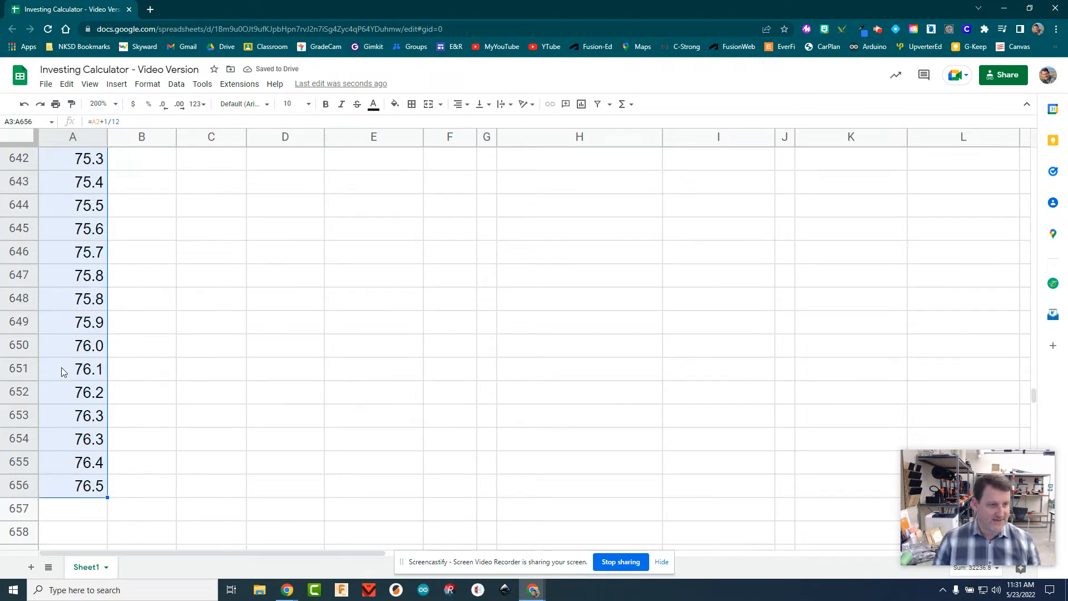
Clear rows 639 to 656 so the Your Age column ends at age 75.0 in row 638
{"action": "scroll", "coordinate": [62, 369], "scroll_direction": "up", "scroll_amount": 5}
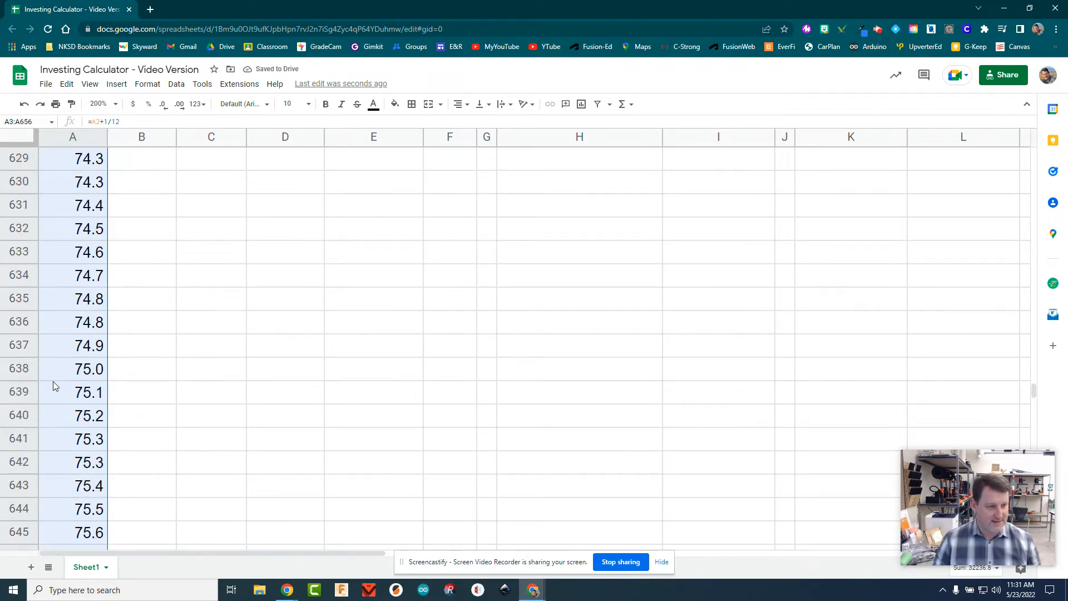
{"action": "left_click_drag", "start_coordinate": [25, 392], "coordinate": [64, 288]}
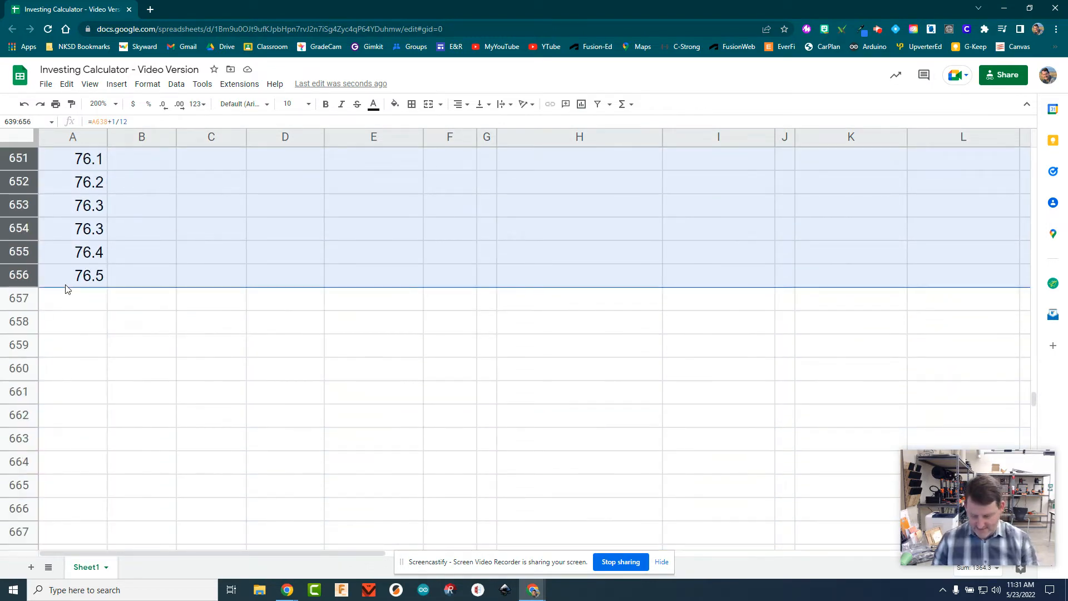
{"action": "key", "text": "Delete"}
{"action": "scroll", "coordinate": [102, 299], "scroll_direction": "up", "scroll_amount": 5}
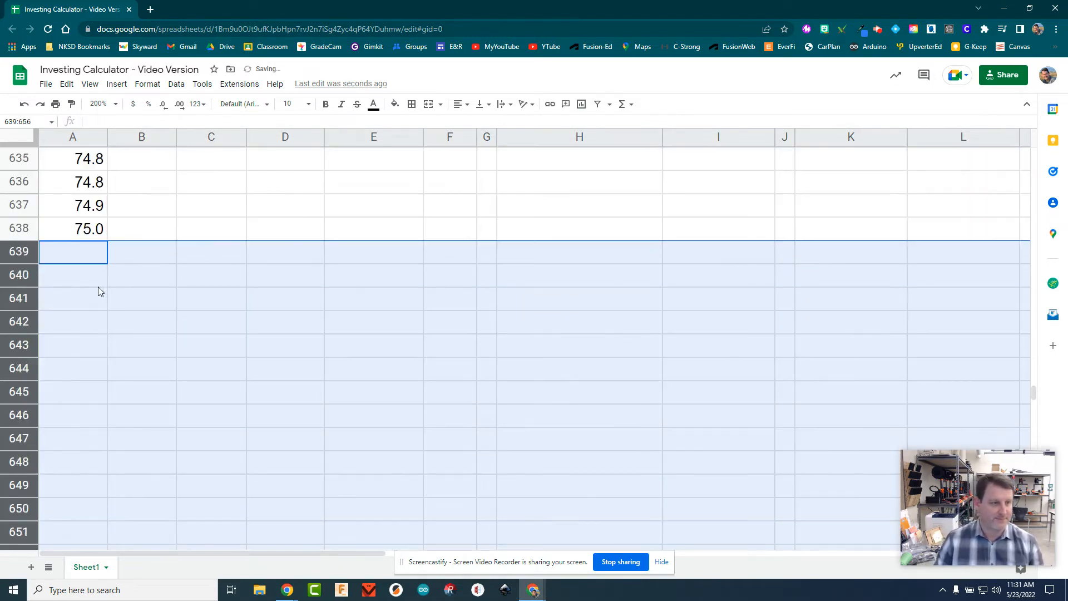
{"action": "left_click", "coordinate": [79, 233]}
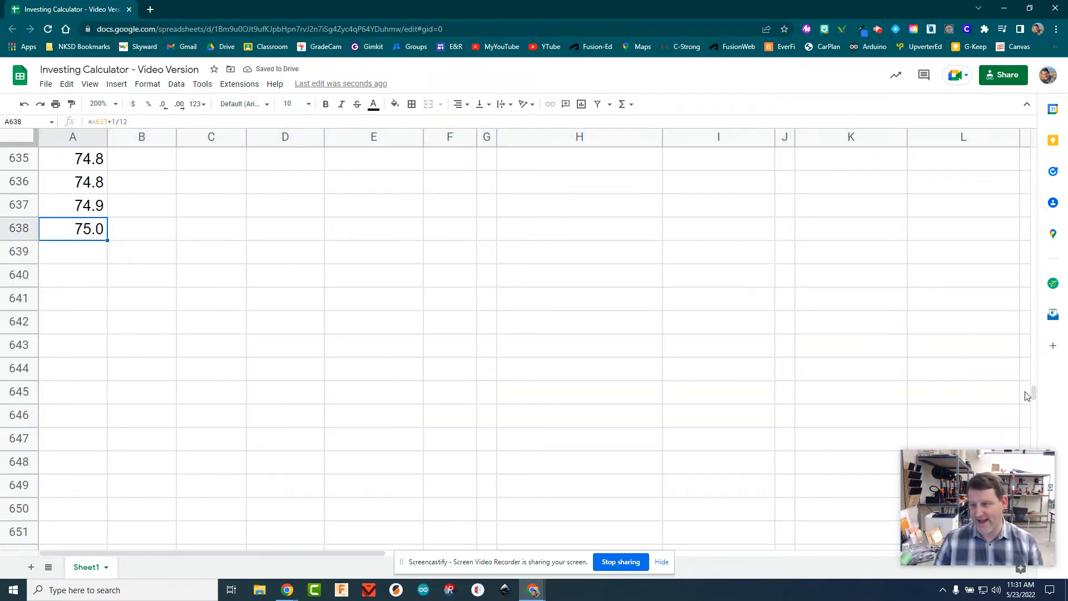
Enter a starting Balance of 0 in B2
{"action": "left_click_drag", "start_coordinate": [1033, 392], "coordinate": [1033, 156]}
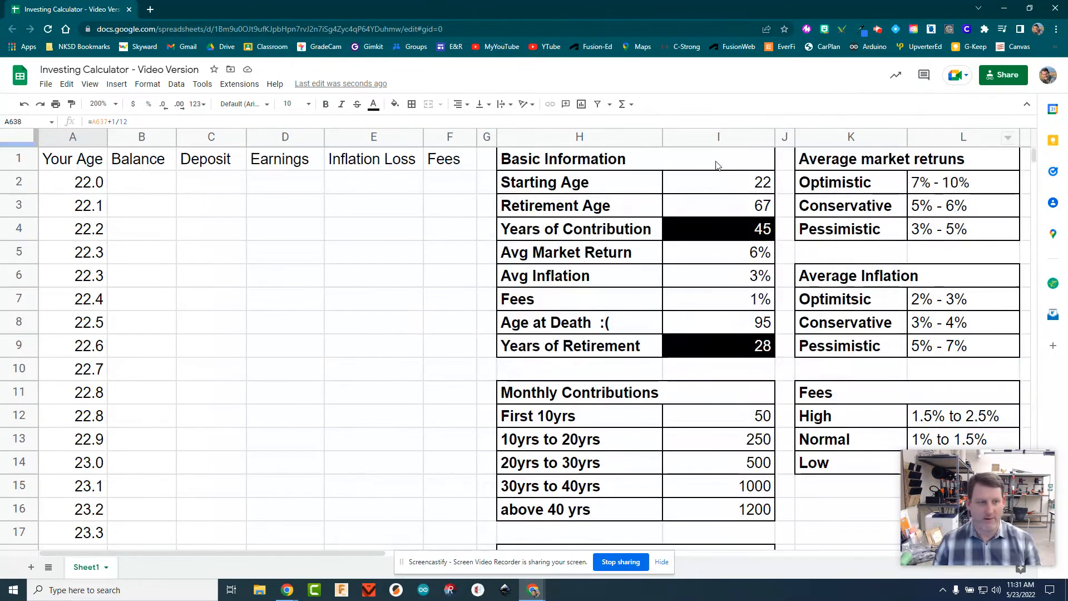
{"action": "left_click", "coordinate": [138, 184]}
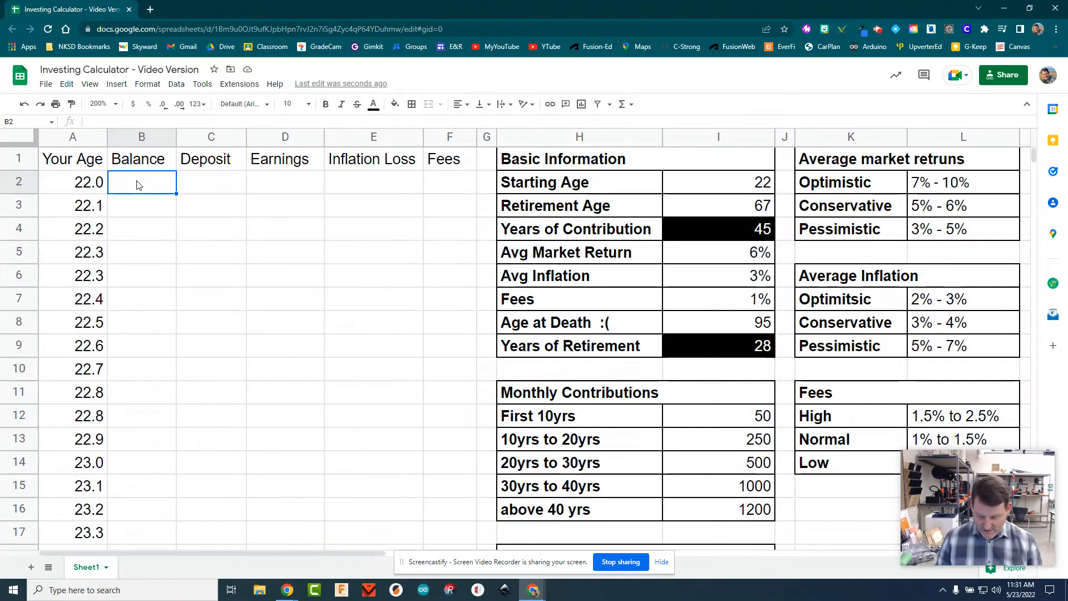
{"action": "type", "text": "0"}
{"action": "key", "text": "Return"}
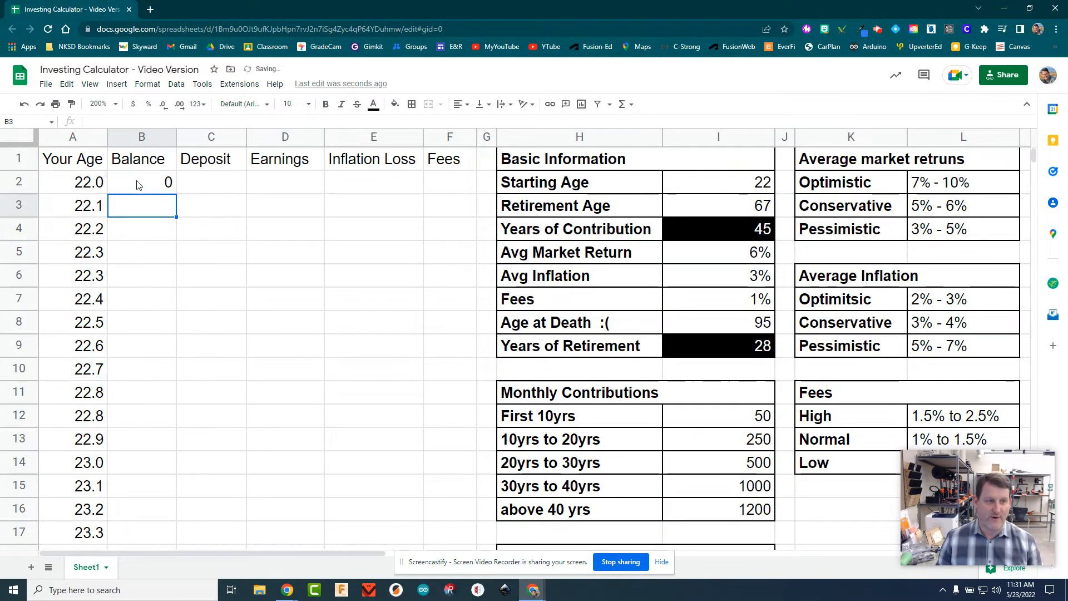
Enter the absolute reference =$I$12 as the Deposit in C2 and fill it down to C121 for the first ten years
{"action": "left_click", "coordinate": [207, 181]}
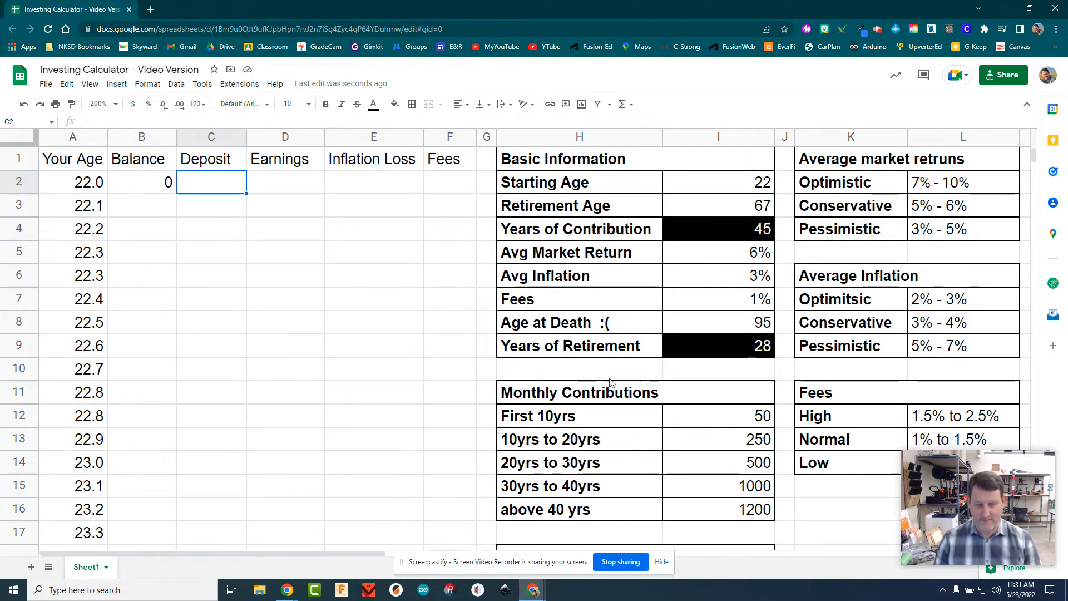
{"action": "type", "text": "="}
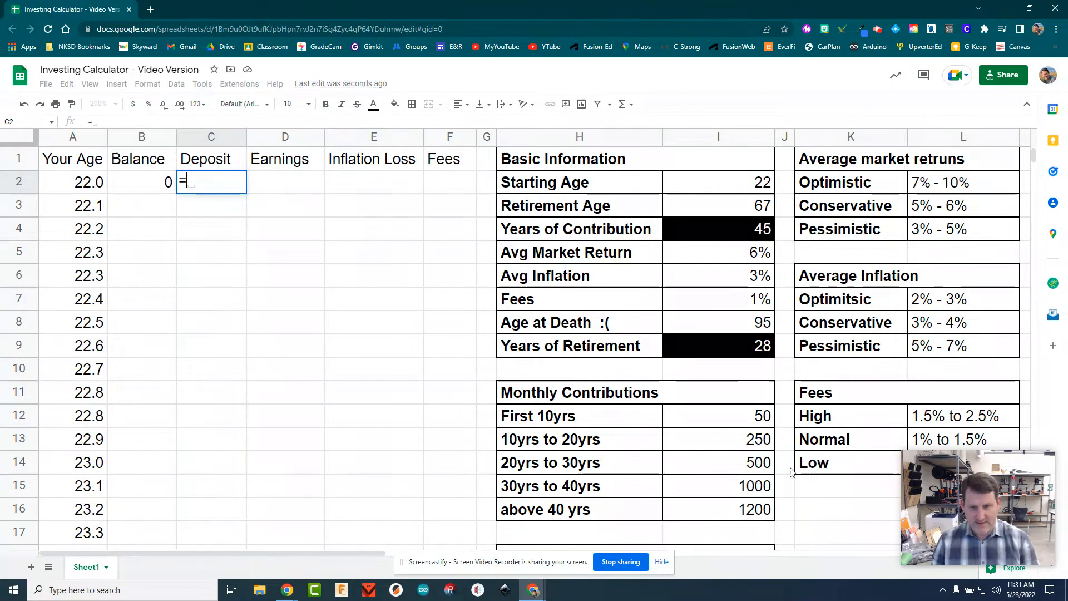
{"action": "left_click", "coordinate": [731, 418]}
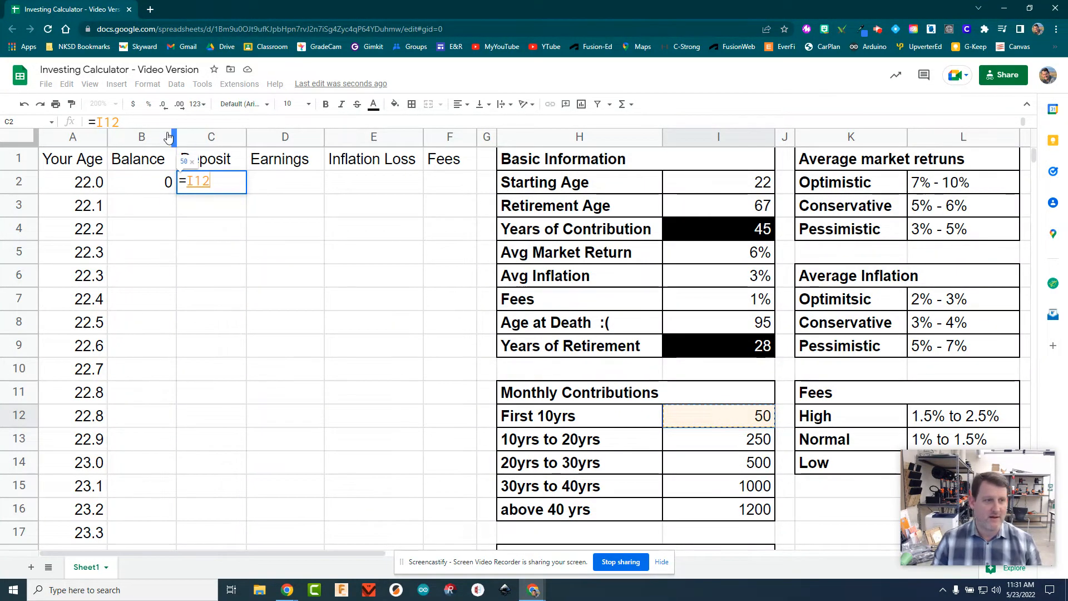
{"action": "left_click", "coordinate": [188, 179]}
{"action": "type", "text": "$I$"}
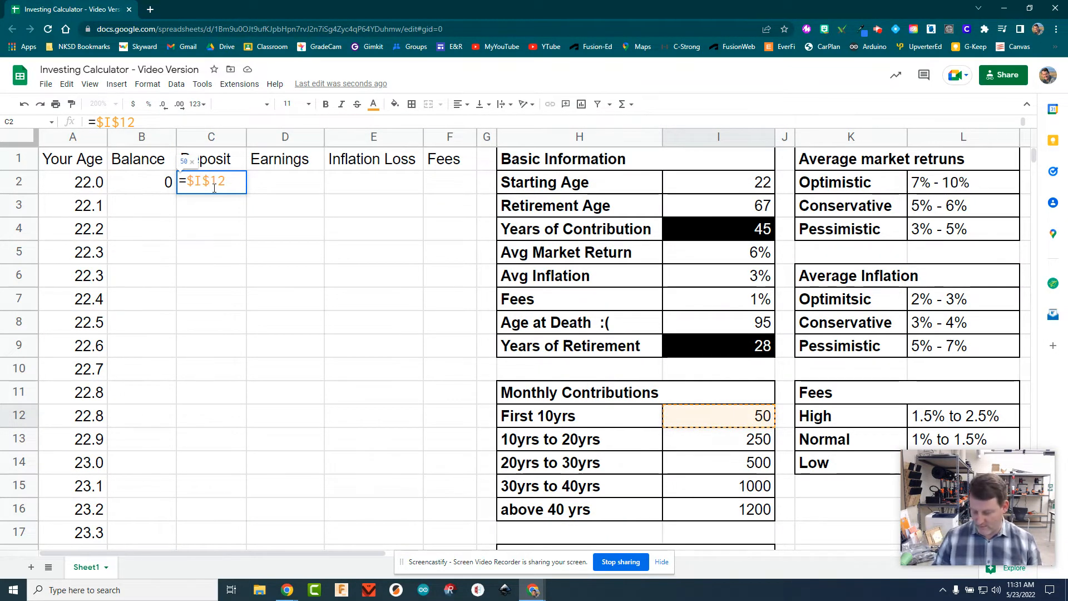
{"action": "key", "text": "Return"}
{"action": "left_click", "coordinate": [242, 188]}
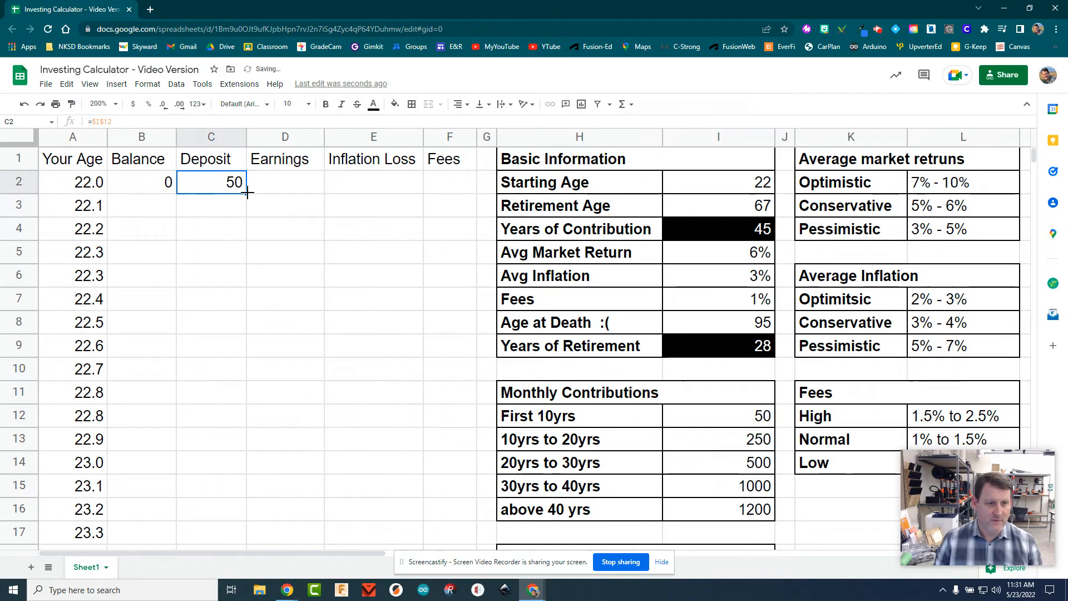
{"action": "left_click_drag", "start_coordinate": [247, 194], "coordinate": [217, 535]}
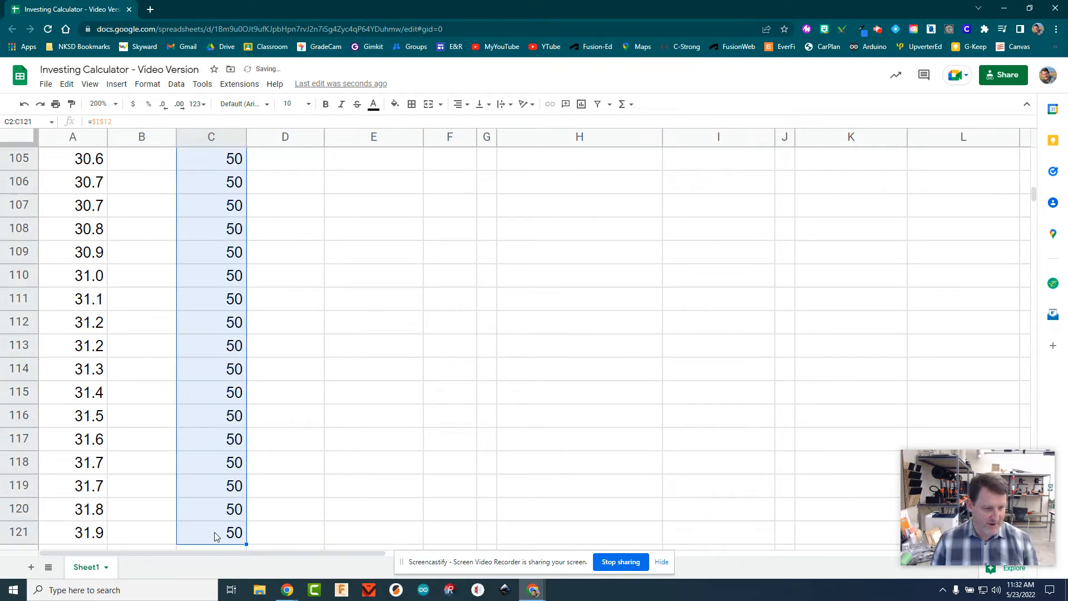
Enter the absolute reference =$I$13 as the Deposit in C122 for the 10yrs to 20yrs contribution
{"action": "scroll", "coordinate": [225, 416], "scroll_direction": "up", "scroll_amount": 2}
{"action": "scroll", "coordinate": [226, 415], "scroll_direction": "down", "scroll_amount": 5}
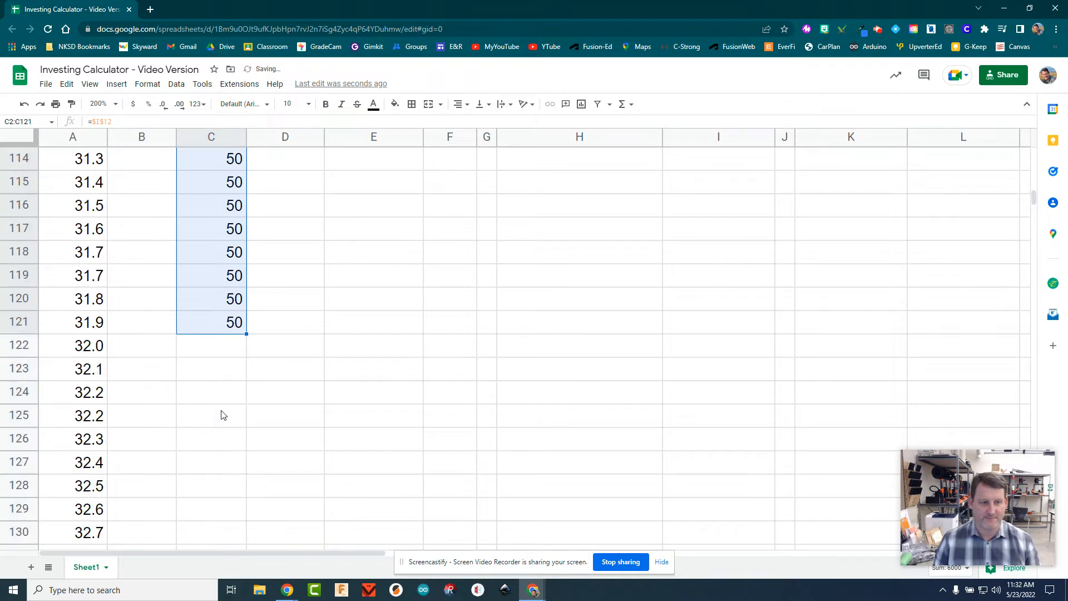
{"action": "left_click", "coordinate": [215, 356]}
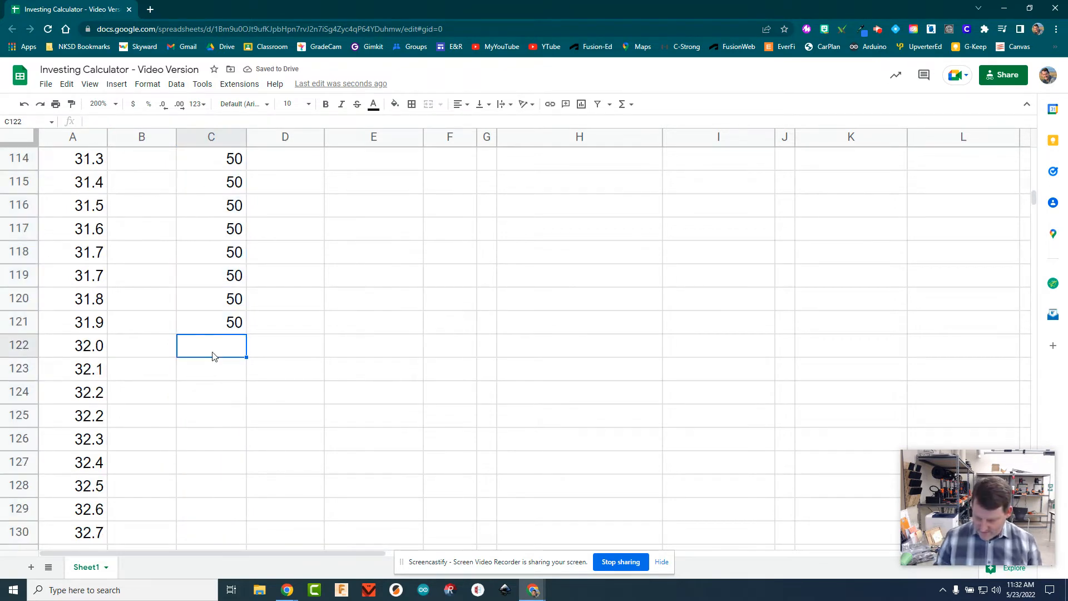
{"action": "type", "text": "="}
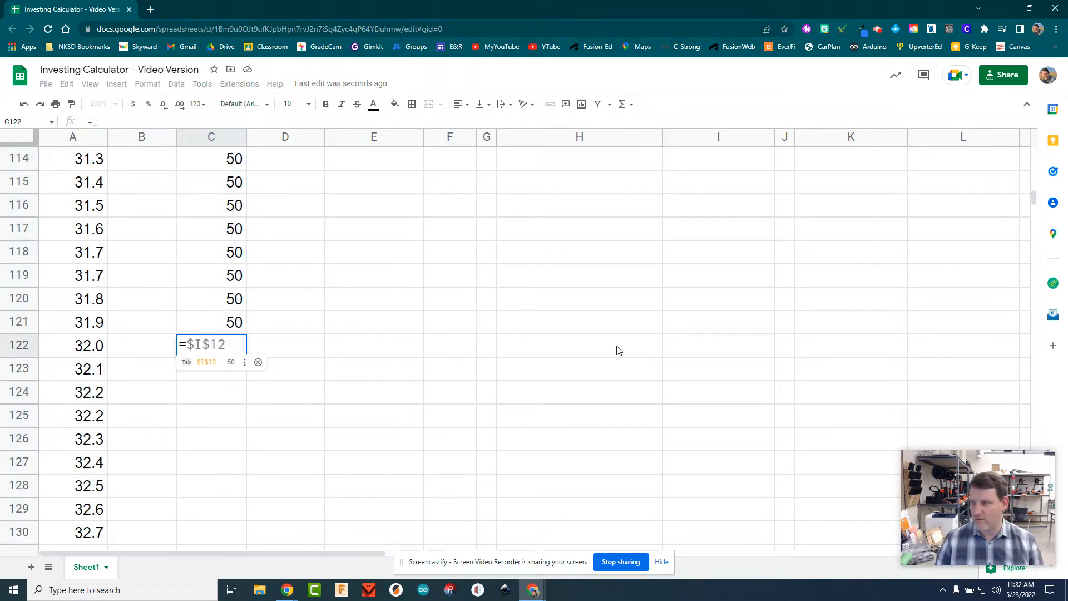
{"action": "scroll", "coordinate": [620, 339], "scroll_direction": "up", "scroll_amount": 14}
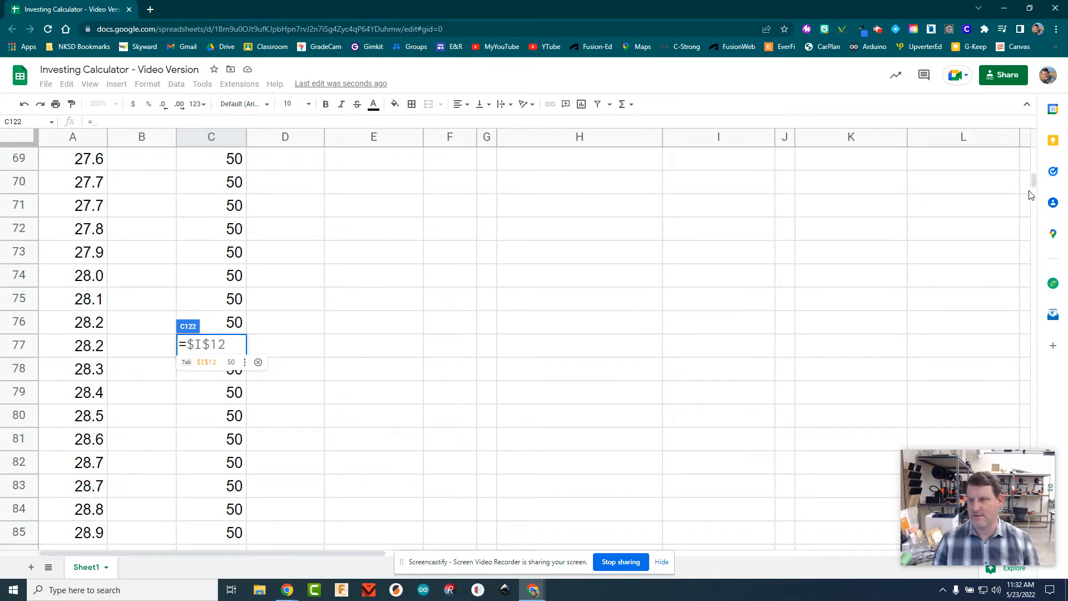
{"action": "left_click_drag", "start_coordinate": [1032, 182], "coordinate": [1032, 149]}
{"action": "scroll", "coordinate": [693, 395], "scroll_direction": "down", "scroll_amount": 1}
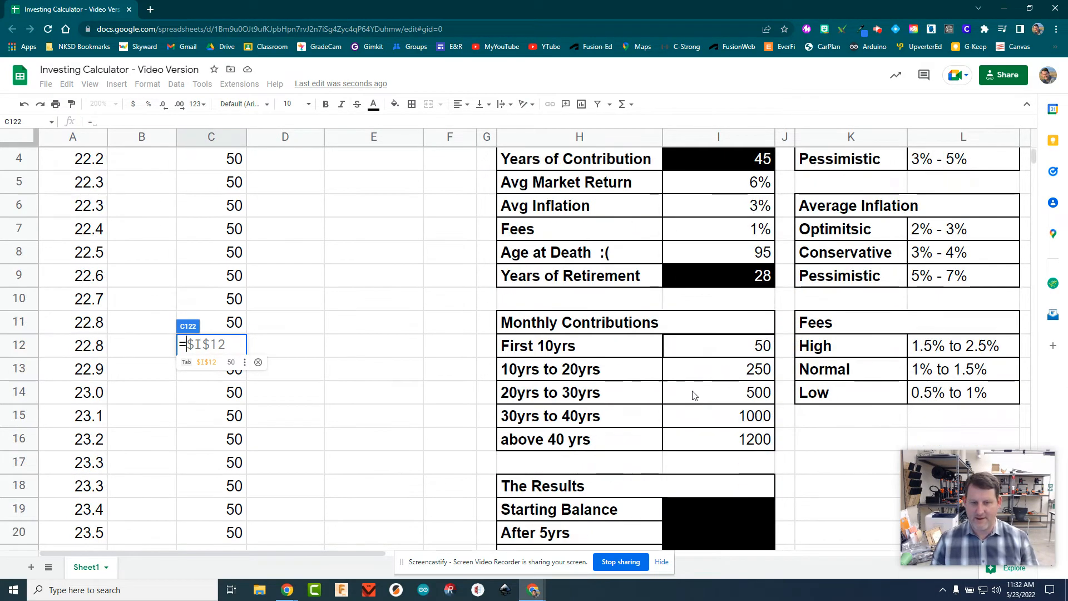
{"action": "left_click", "coordinate": [734, 372]}
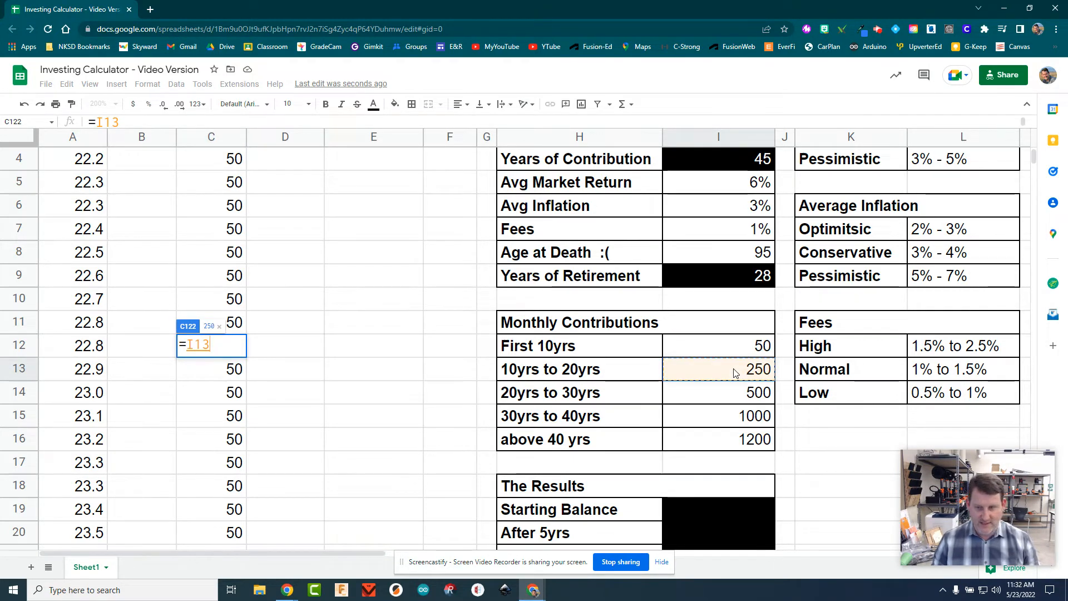
{"action": "left_click", "coordinate": [190, 343]}
{"action": "type", "text": "$"}
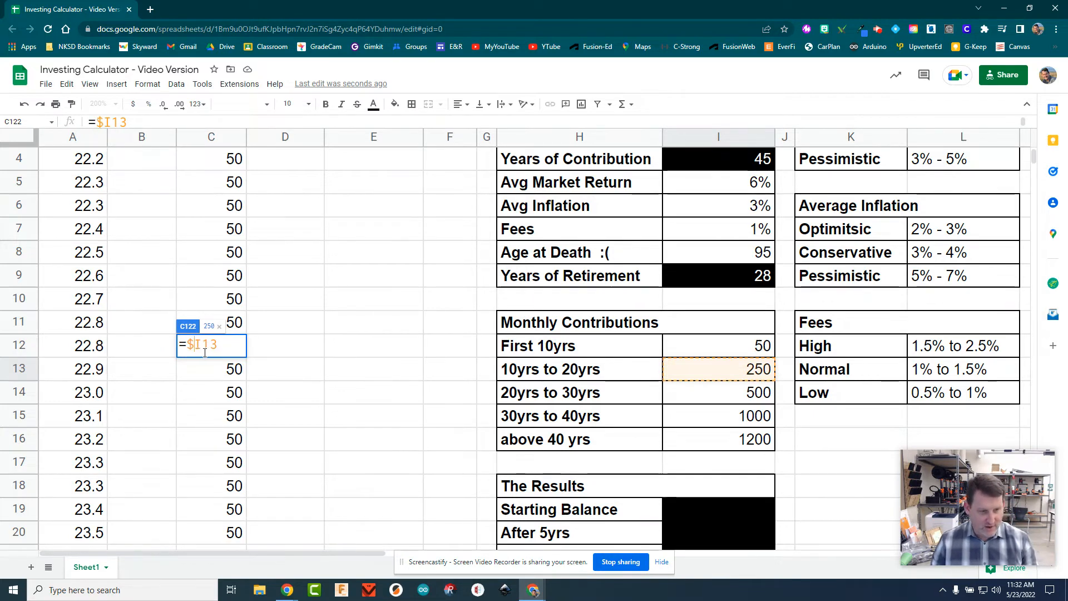
{"action": "left_click", "coordinate": [203, 346]}
{"action": "type", "text": "$"}
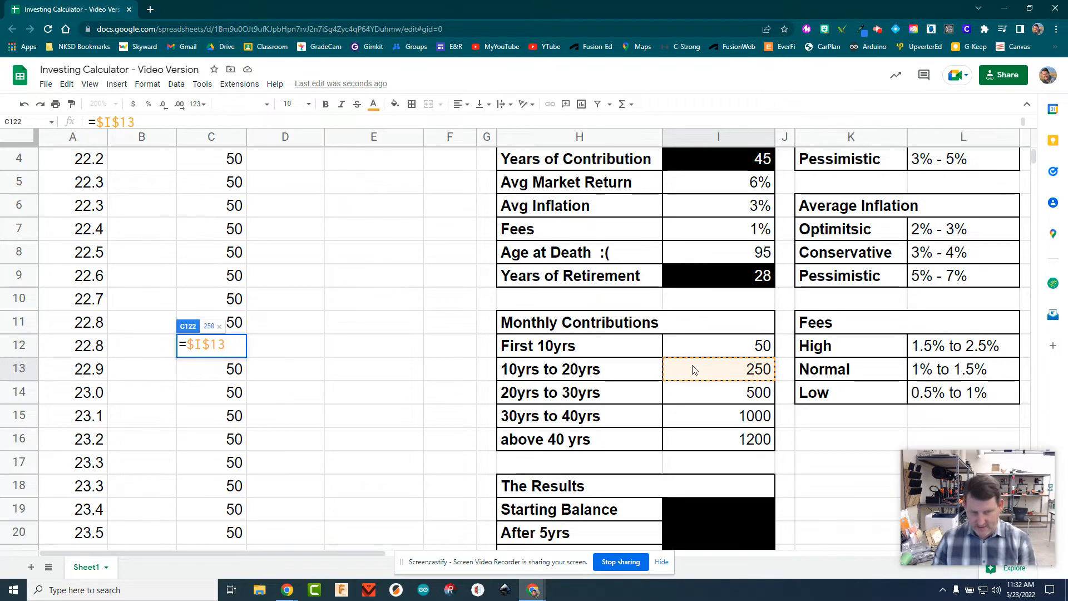
{"action": "key", "text": "Return"}
Fill the Deposit reference from C122 down to C241 for the second ten years
{"action": "scroll", "coordinate": [256, 404], "scroll_direction": "down", "scroll_amount": 3}
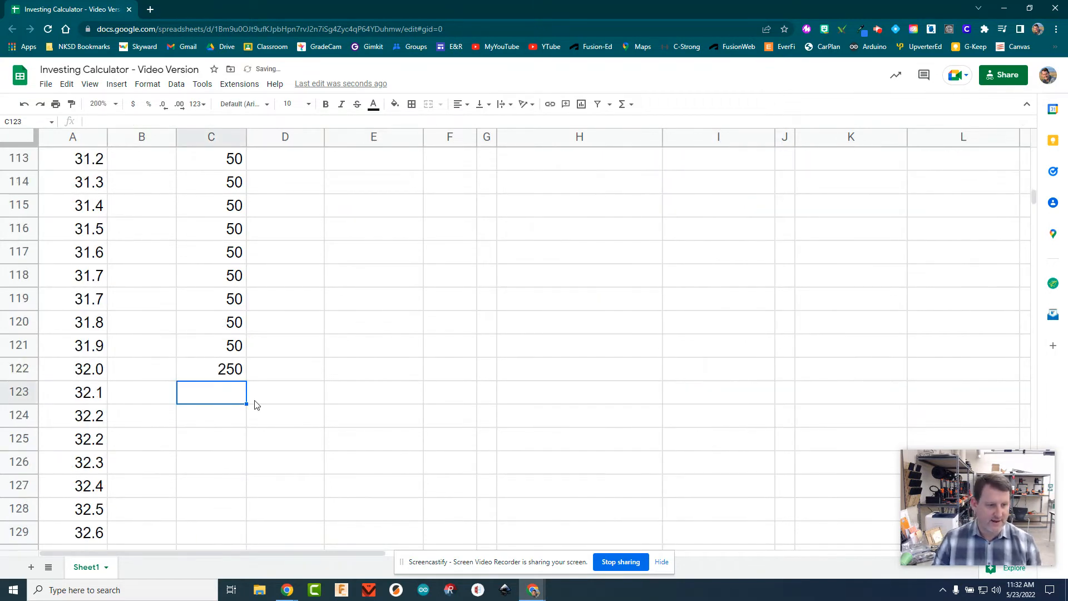
{"action": "left_click", "coordinate": [209, 373]}
{"action": "left_click_drag", "start_coordinate": [243, 402], "coordinate": [220, 388]}
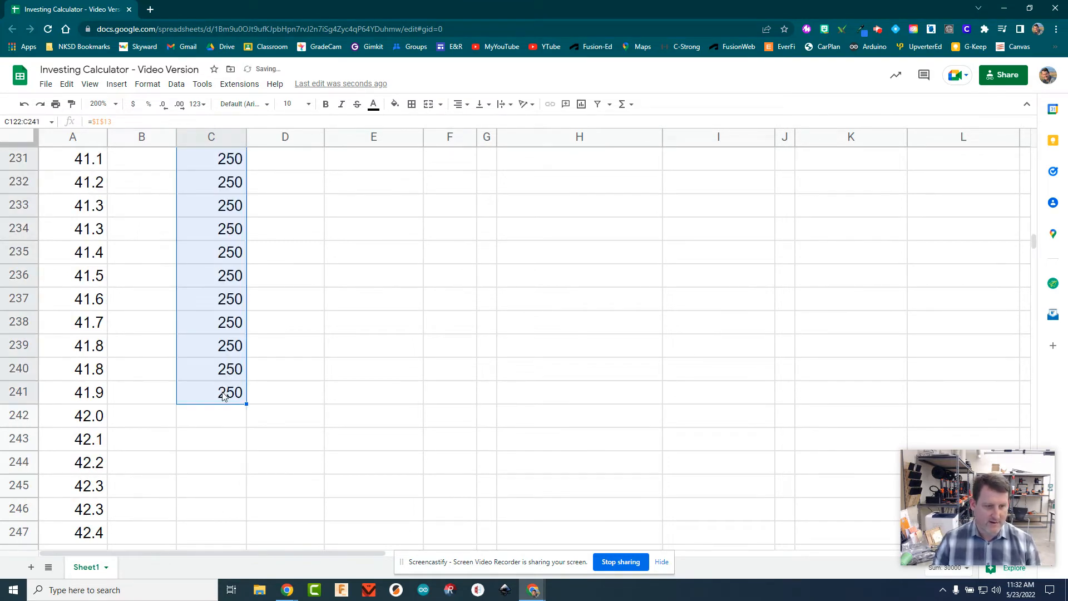
Enter the absolute reference =$I$14 as the Deposit in C242 and fill it down to C361
{"action": "left_click", "coordinate": [213, 423]}
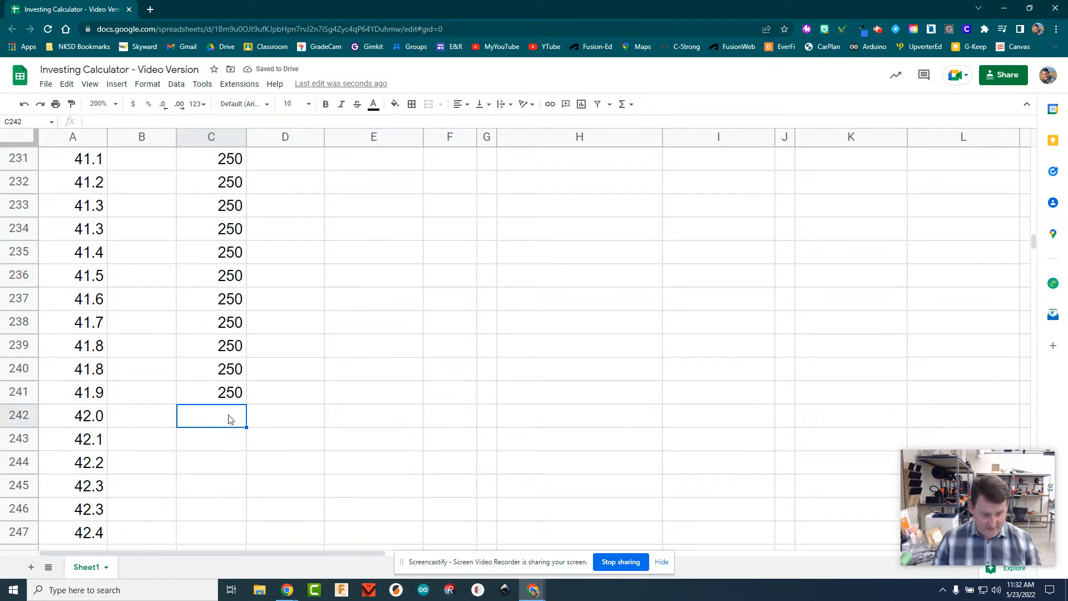
{"action": "type", "text": "="}
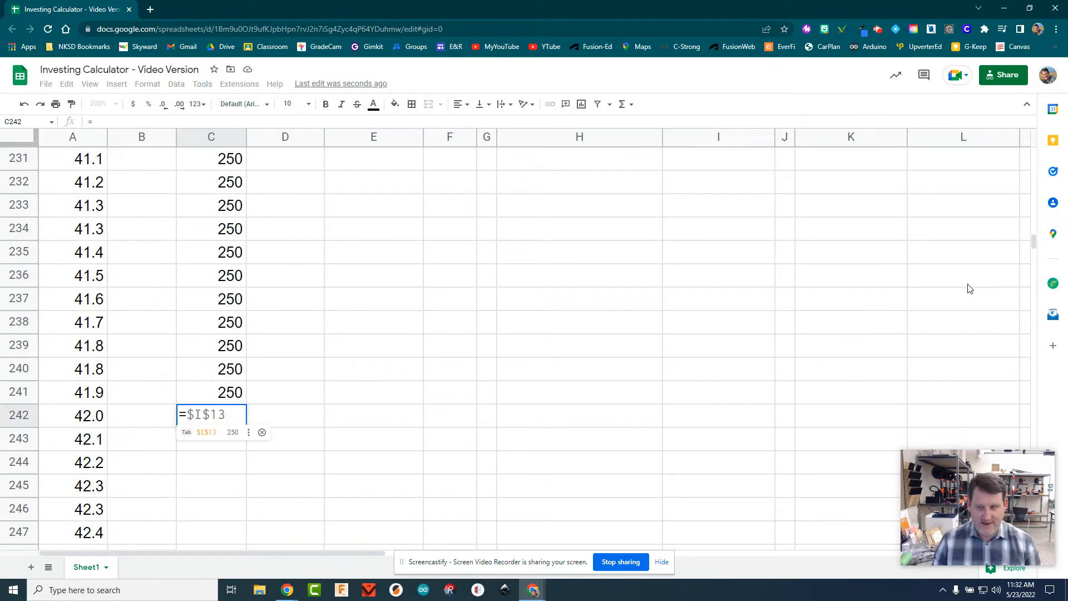
{"action": "left_click_drag", "start_coordinate": [1034, 242], "coordinate": [1042, 149]}
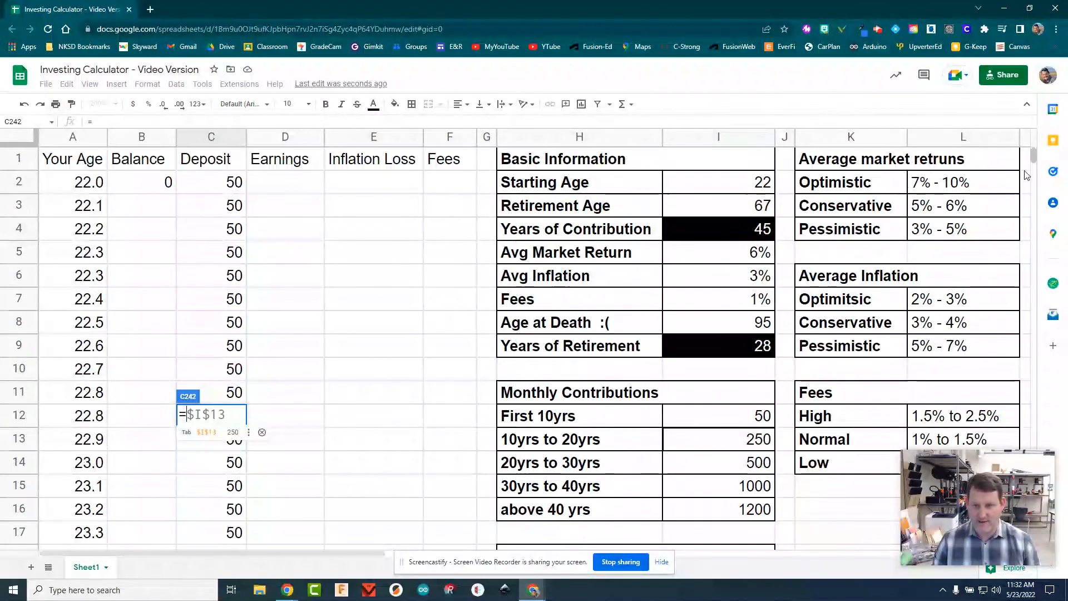
{"action": "left_click", "coordinate": [719, 463]}
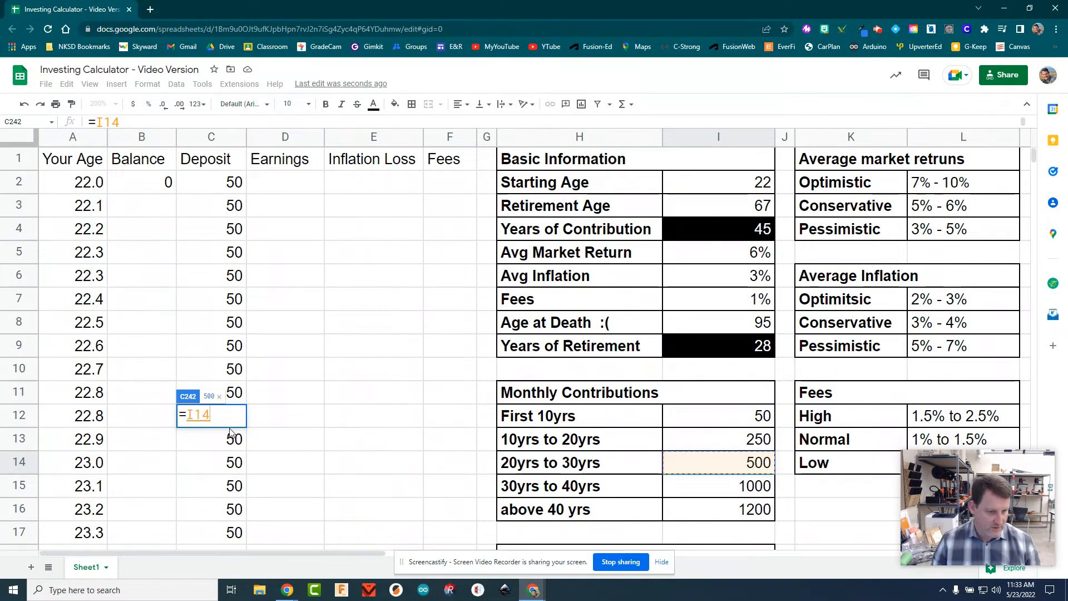
{"action": "left_click", "coordinate": [190, 414]}
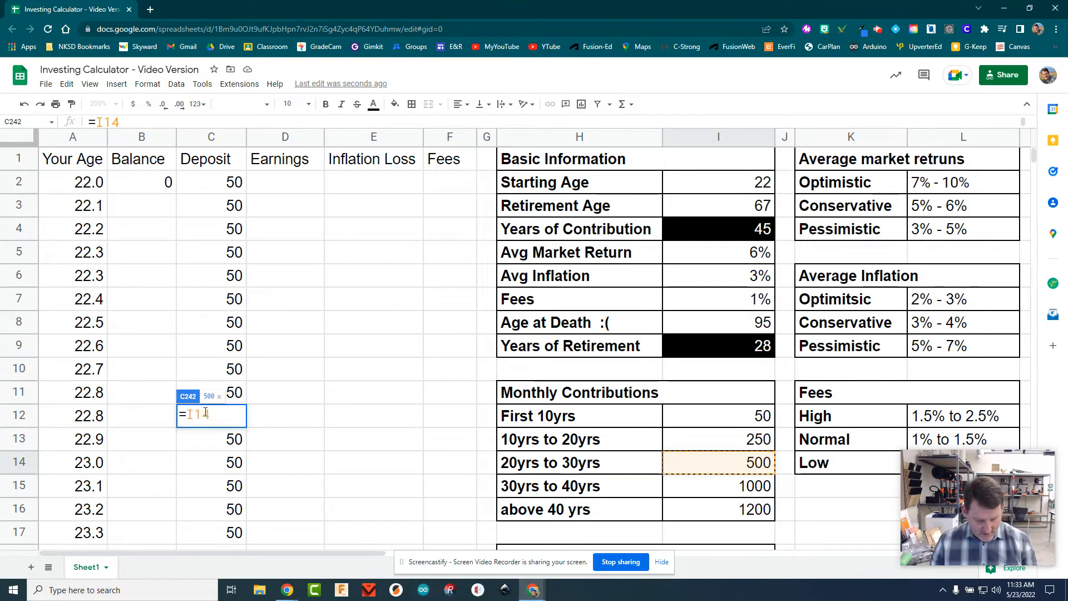
{"action": "left_click", "coordinate": [205, 413]}
{"action": "type", "text": "$I$"}
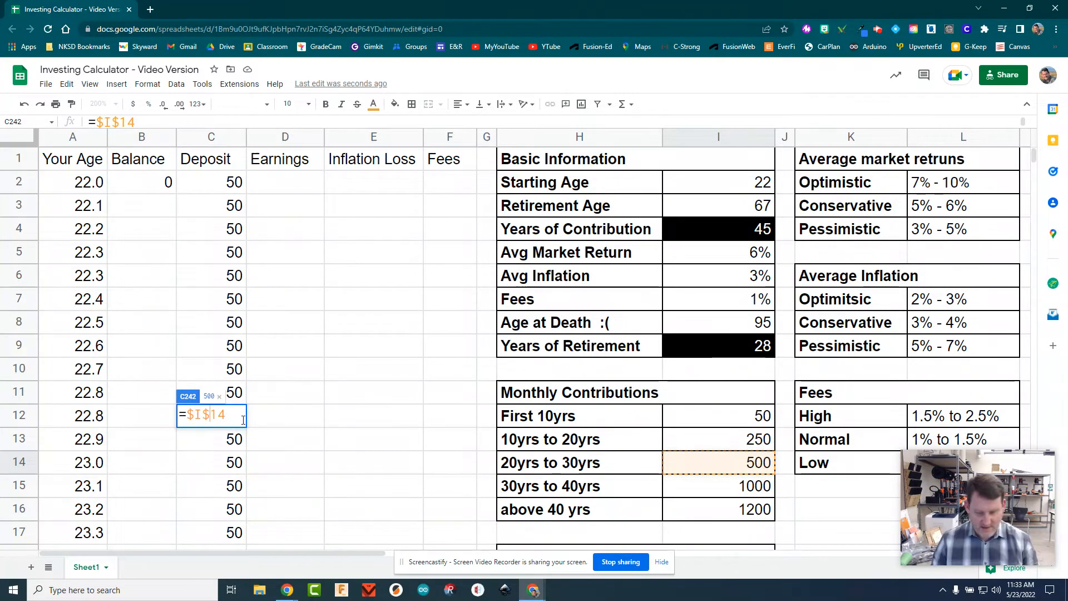
{"action": "key", "text": "Return"}
{"action": "left_click", "coordinate": [231, 423]}
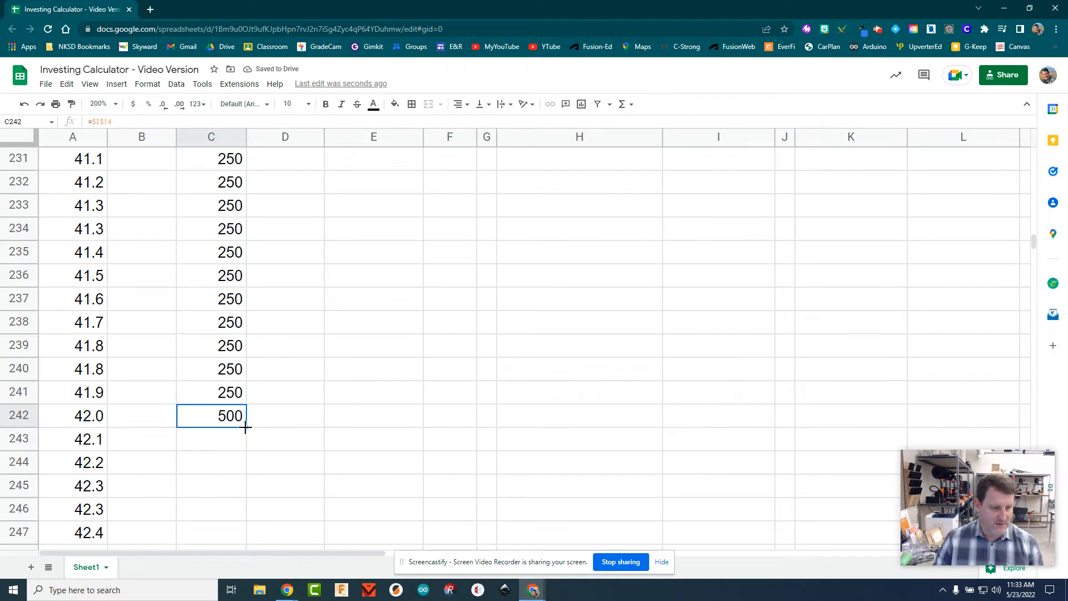
{"action": "left_click_drag", "start_coordinate": [245, 427], "coordinate": [221, 423]}
Enter the absolute reference =$I$15 as the Deposit in C362 for the 30yrs to 40yrs contribution
{"action": "left_click", "coordinate": [218, 442]}
{"action": "type", "text": "="}
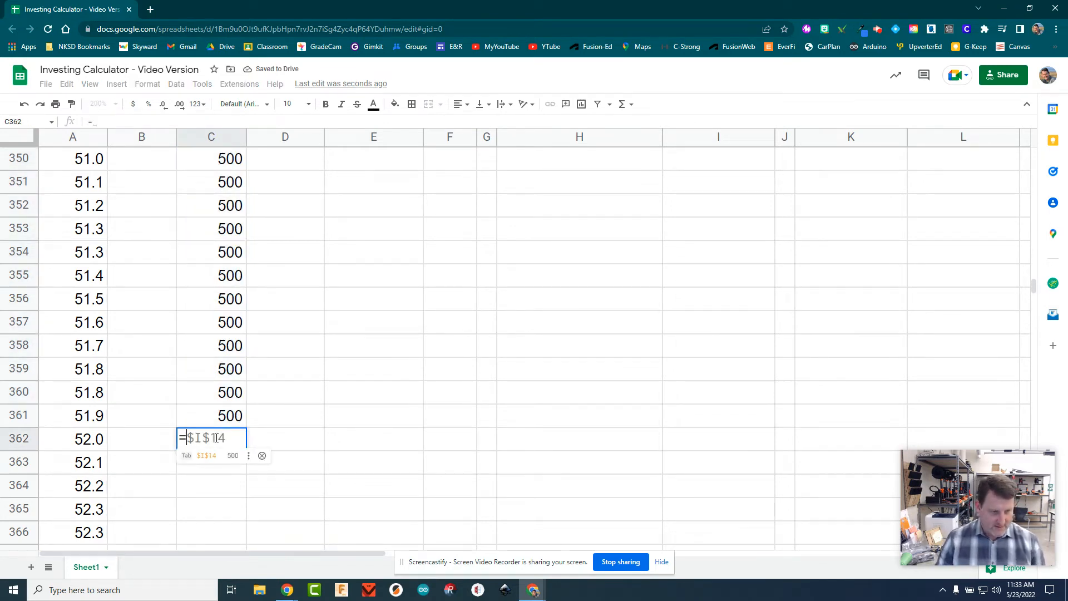
{"action": "key", "text": "Tab"}
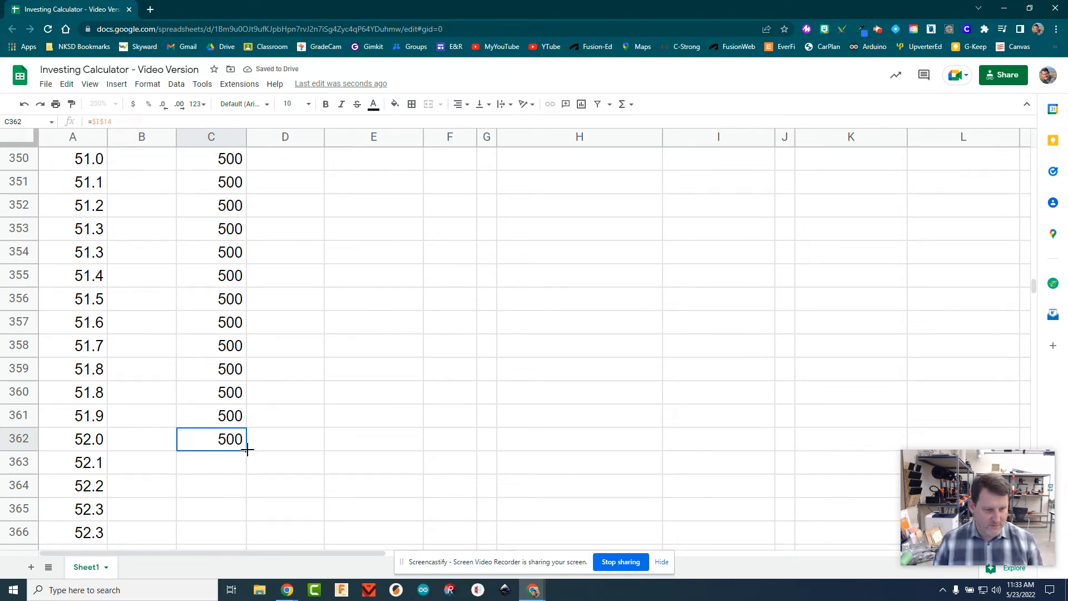
{"action": "left_click_drag", "start_coordinate": [231, 554], "coordinate": [228, 364]}
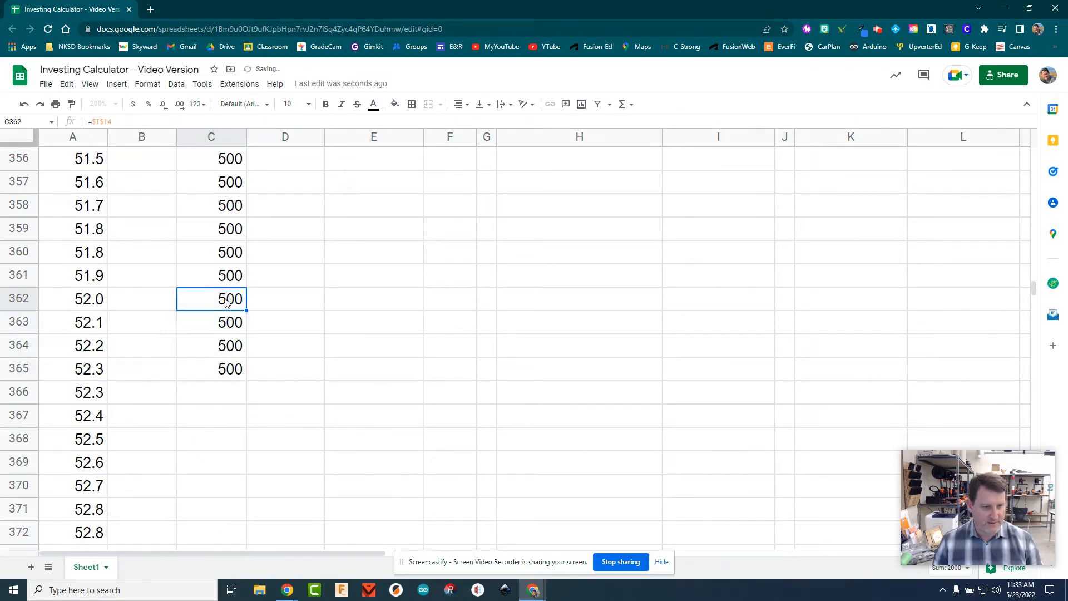
{"action": "left_click", "coordinate": [118, 121]}
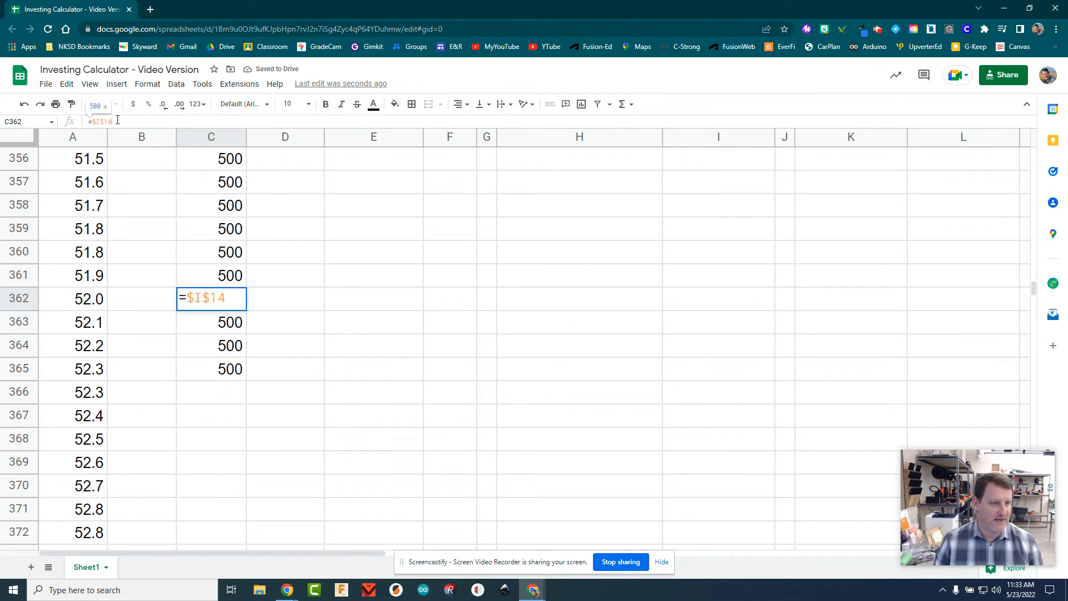
{"action": "type", "text": "5"}
{"action": "key", "text": "Return"}
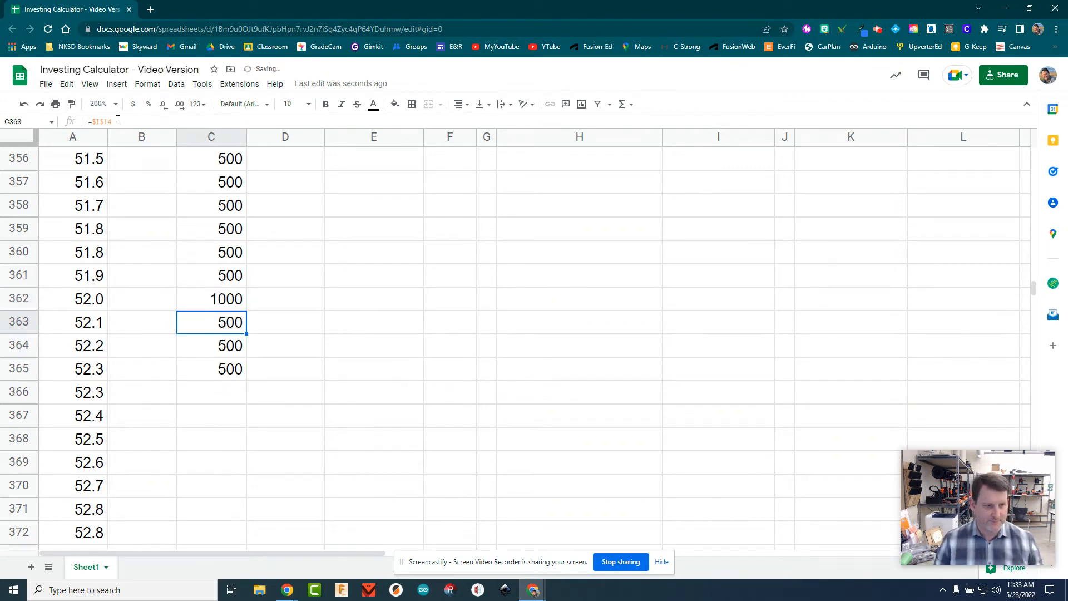
Fill the Deposit reference from C362 down to C482, replacing the wrongly filled cells beneath C362
{"action": "left_click", "coordinate": [195, 301]}
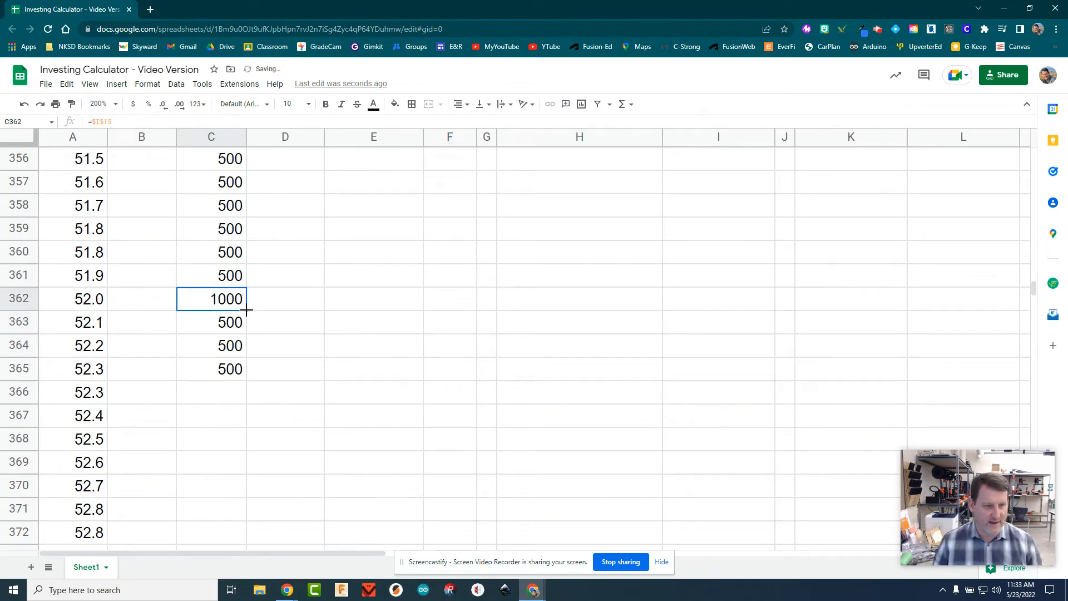
{"action": "left_click_drag", "start_coordinate": [246, 310], "coordinate": [234, 187]}
{"action": "left_click", "coordinate": [217, 186]}
{"action": "left_click", "coordinate": [228, 168]}
{"action": "left_click", "coordinate": [228, 185]}
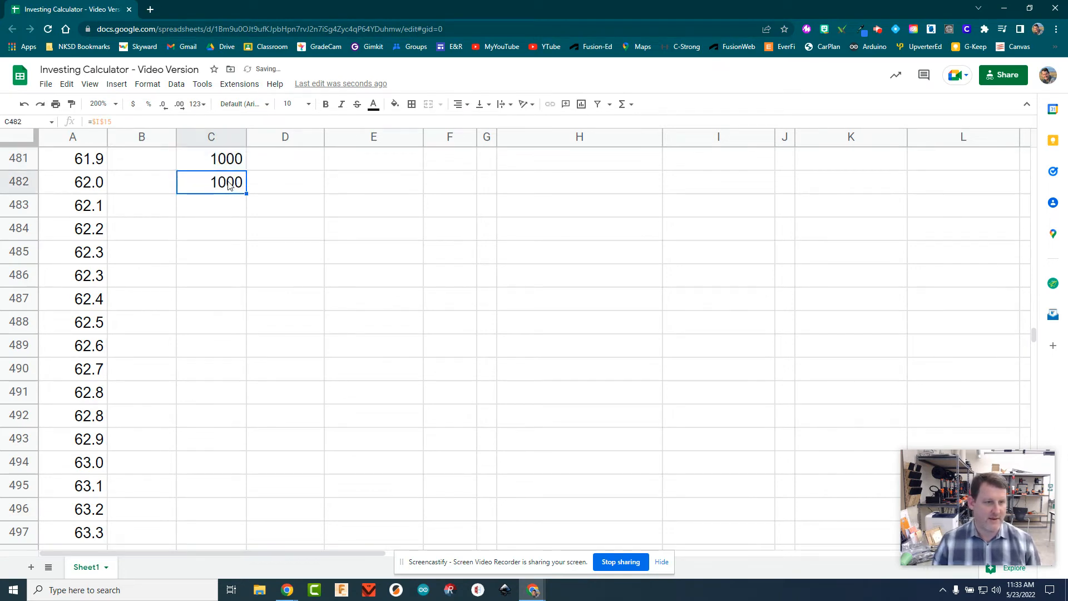
Change the Deposit reference in C482 to =$I$16 and fill it down to C638
{"action": "left_click", "coordinate": [118, 122]}
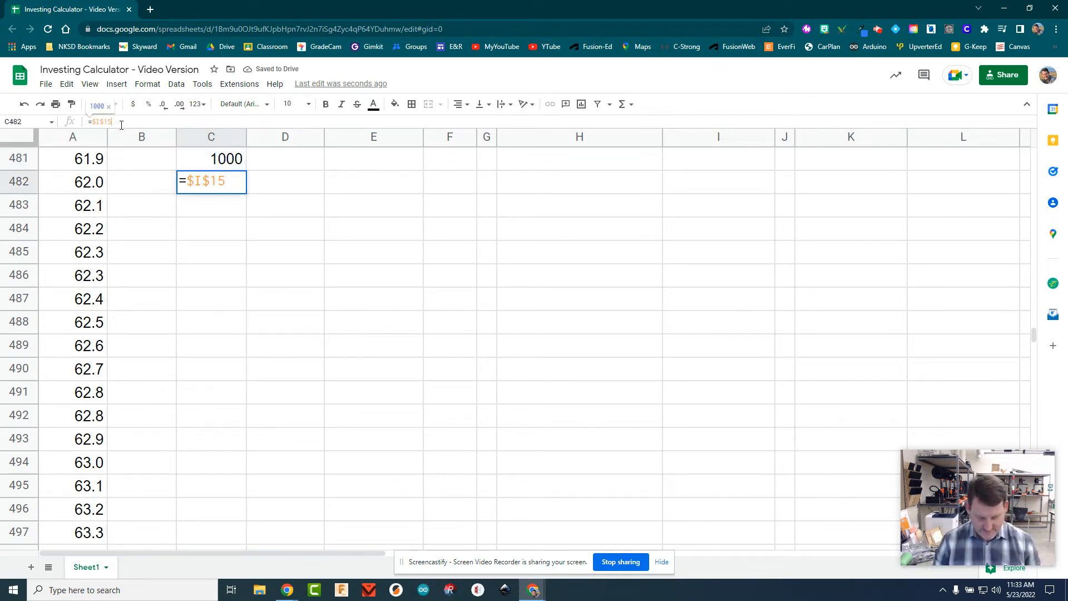
{"action": "type", "text": "+200"}
{"action": "key", "text": "Return"}
{"action": "left_click", "coordinate": [239, 181]}
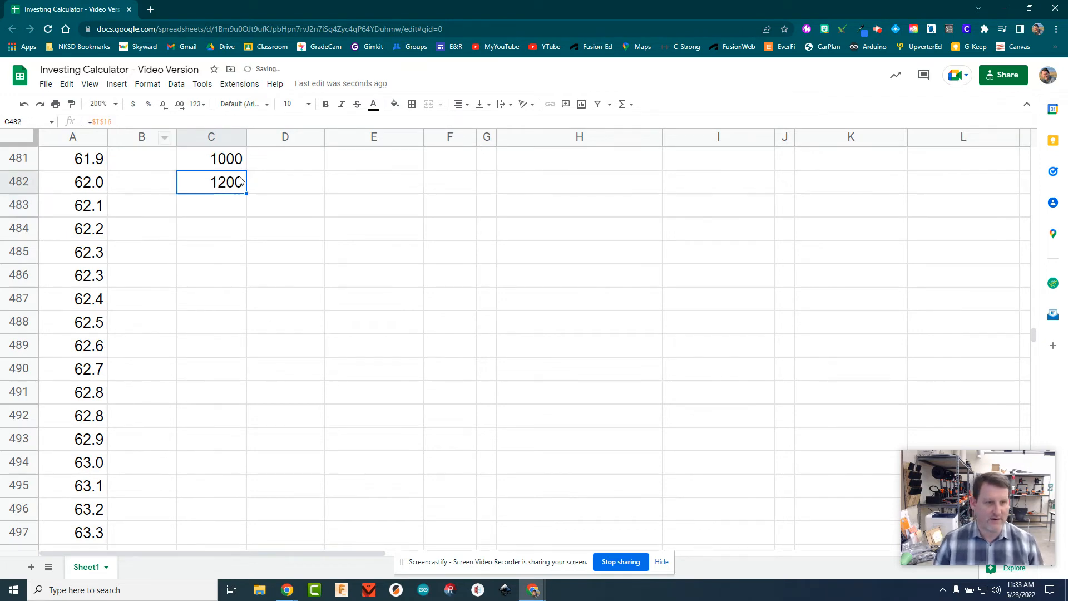
{"action": "left_click_drag", "start_coordinate": [247, 193], "coordinate": [196, 232]}
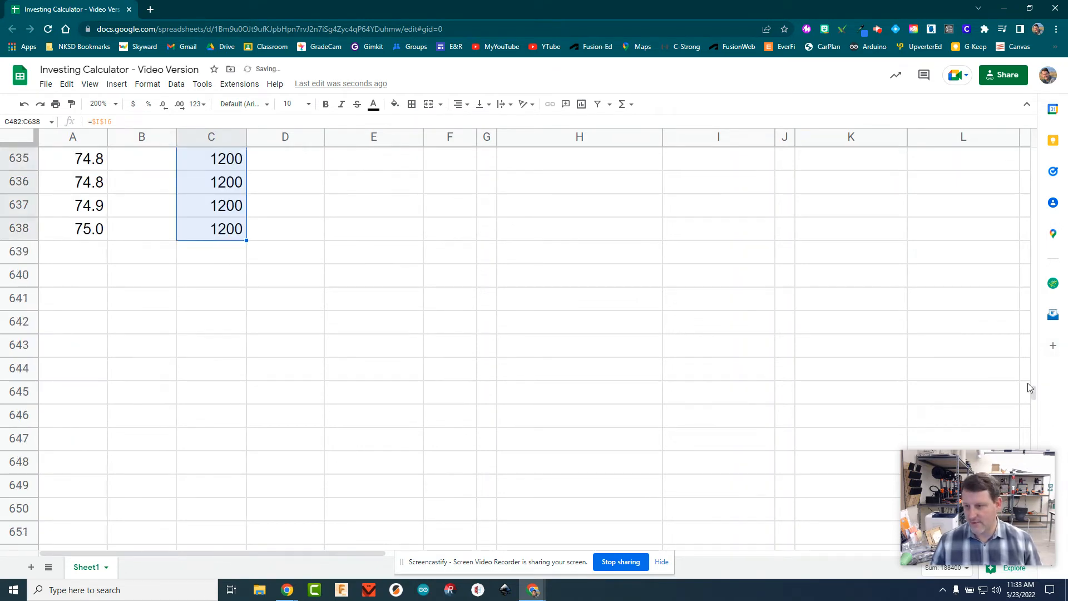
Format the monthly contribution amounts in I12:I16 as currency without decimal places
{"action": "left_click_drag", "start_coordinate": [1034, 392], "coordinate": [1053, 153]}
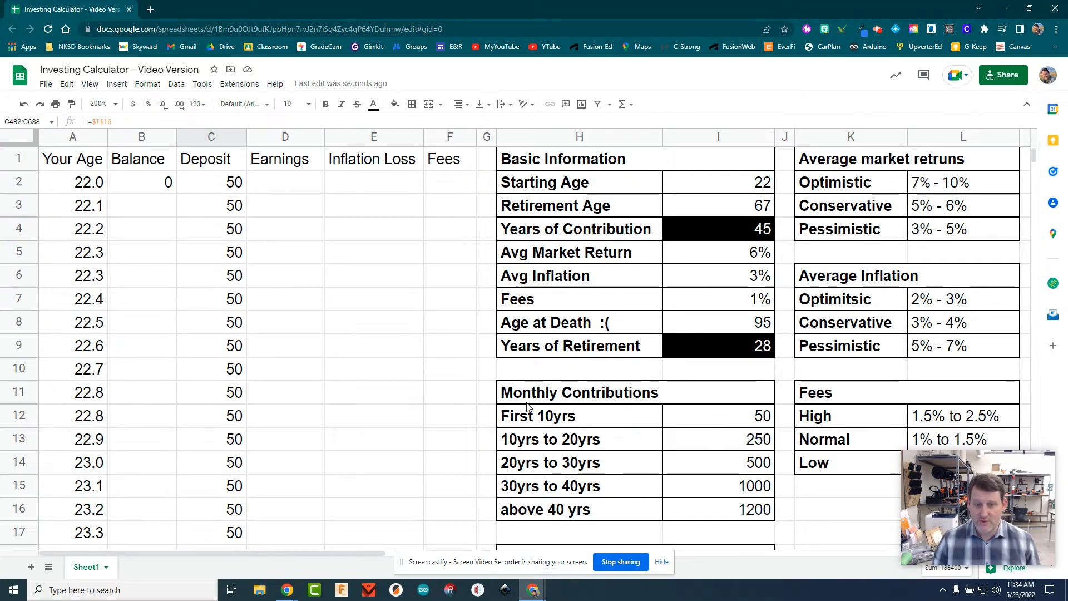
{"action": "left_click_drag", "start_coordinate": [710, 422], "coordinate": [712, 509]}
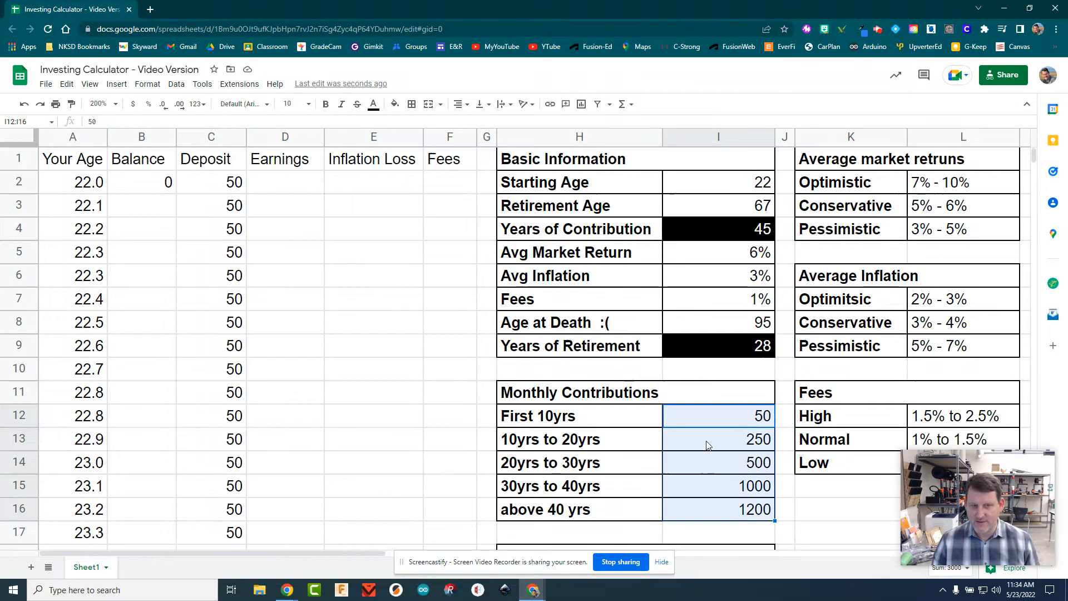
{"action": "left_click", "coordinate": [133, 104]}
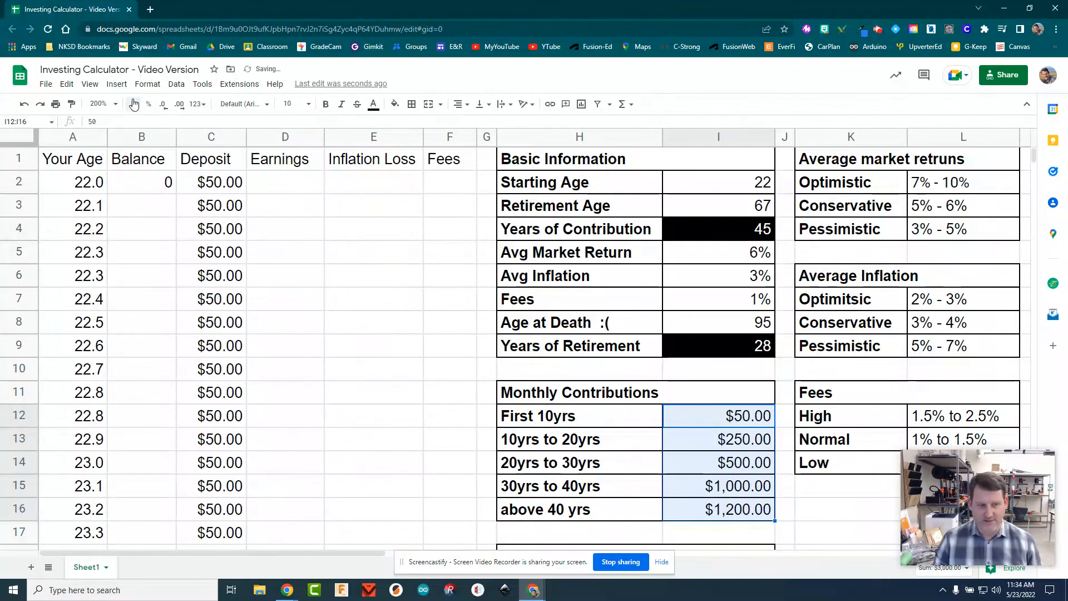
{"action": "double_click", "coordinate": [162, 105]}
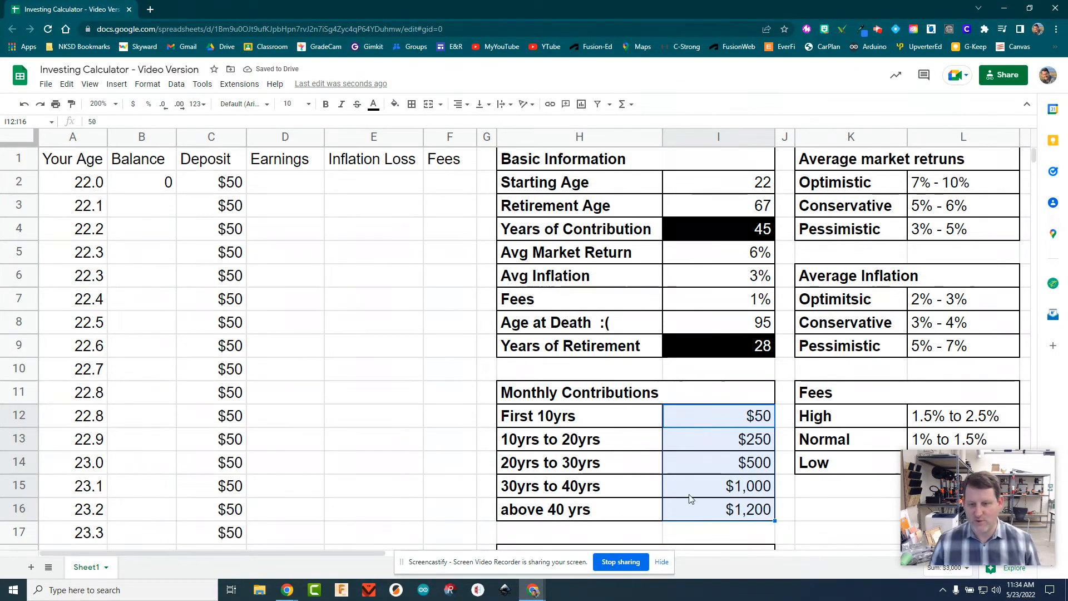
Write the Earnings formula =(B2+C2)*I5/12 in D2, using the average market return
{"action": "left_click", "coordinate": [285, 189]}
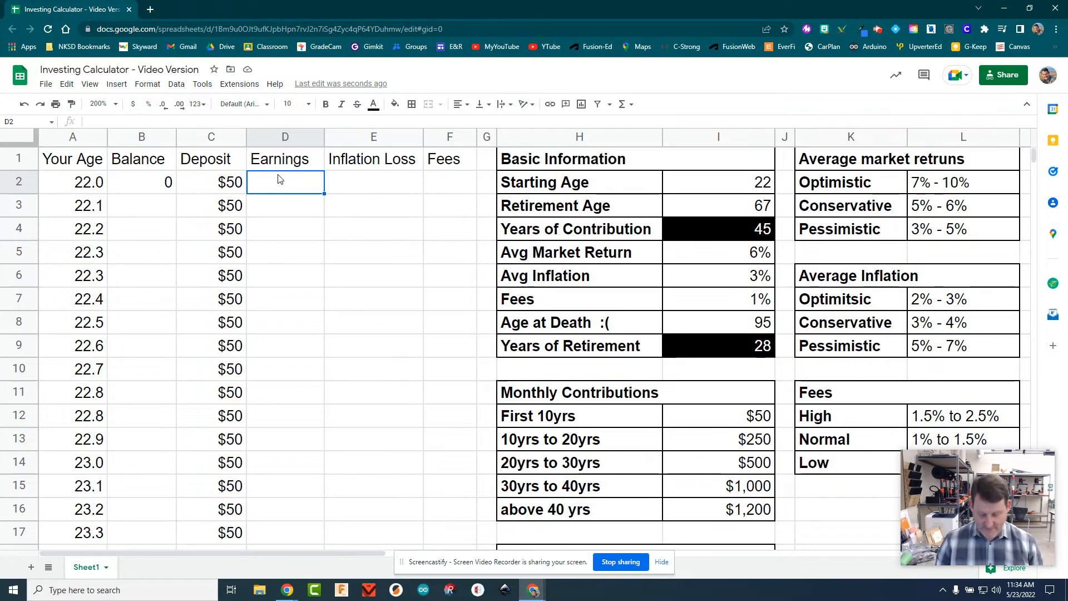
{"action": "type", "text": "=("}
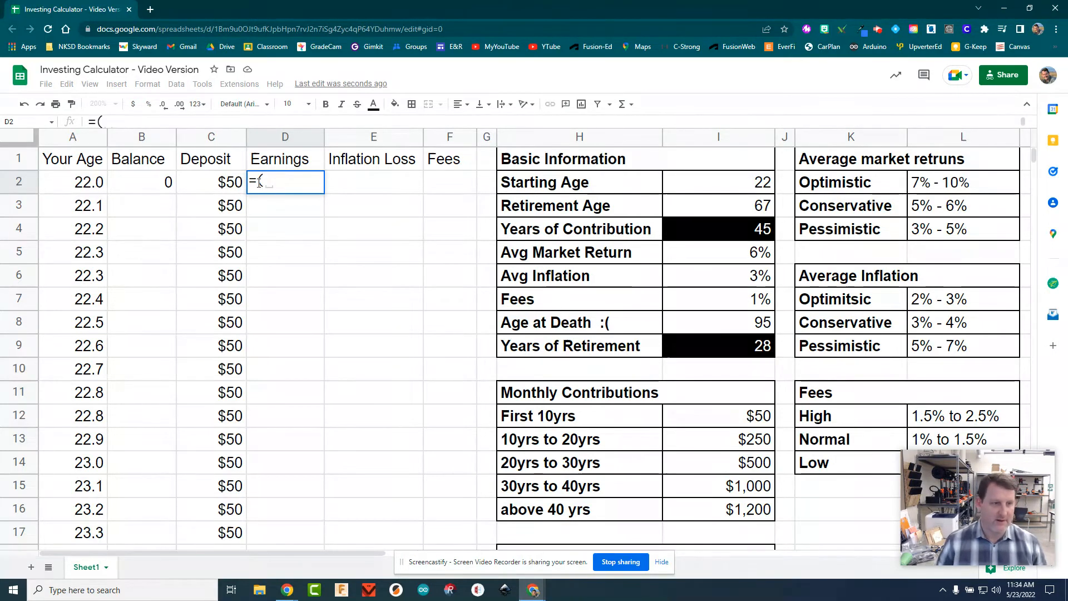
{"action": "left_click", "coordinate": [151, 191]}
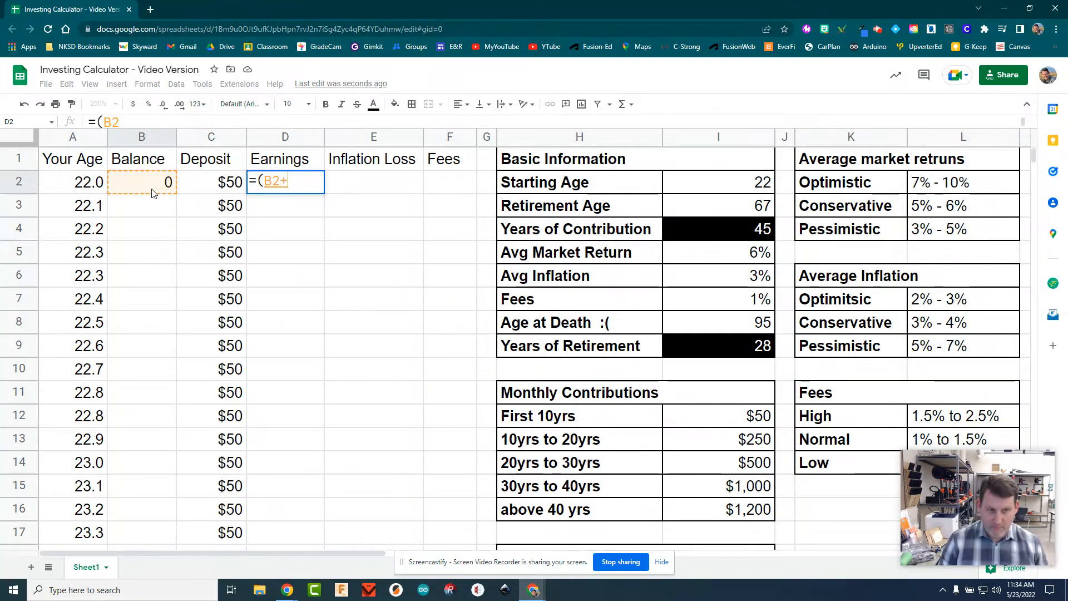
{"action": "type", "text": "+"}
{"action": "left_click", "coordinate": [205, 188]}
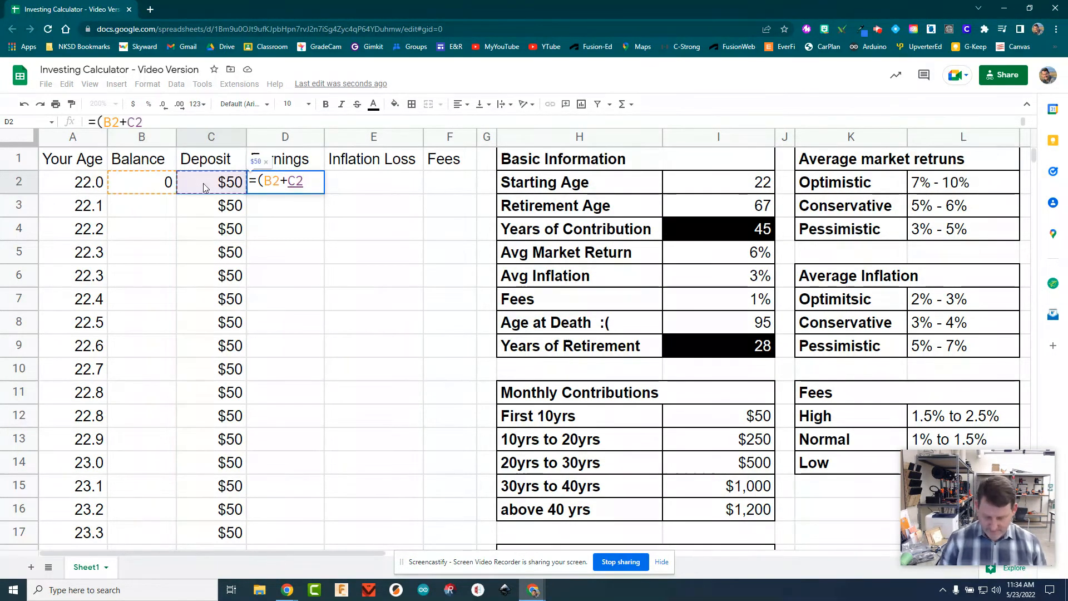
{"action": "type", "text": ")"}
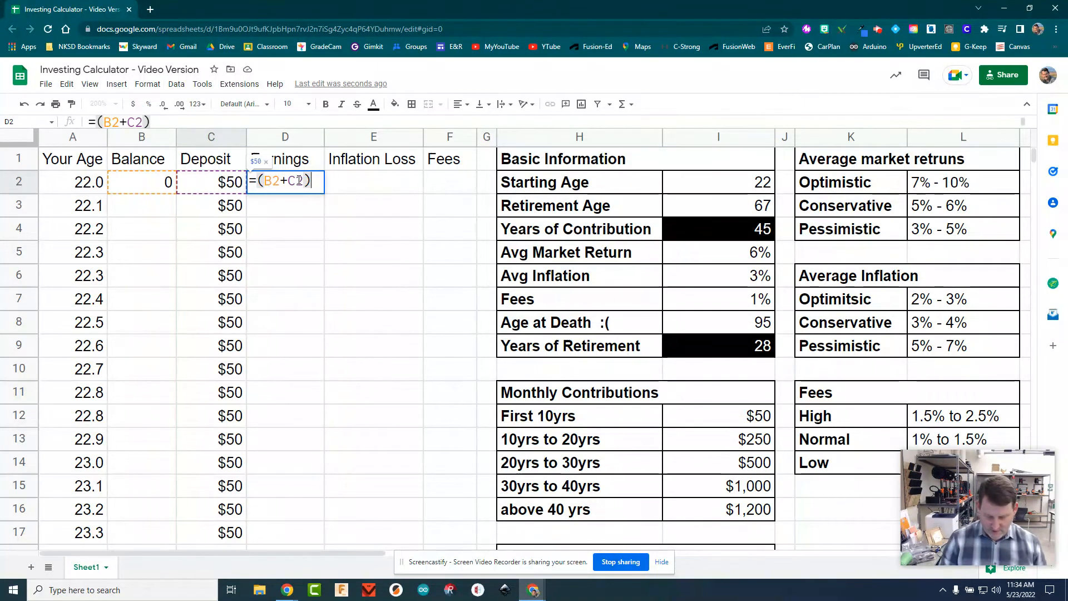
{"action": "type", "text": "*"}
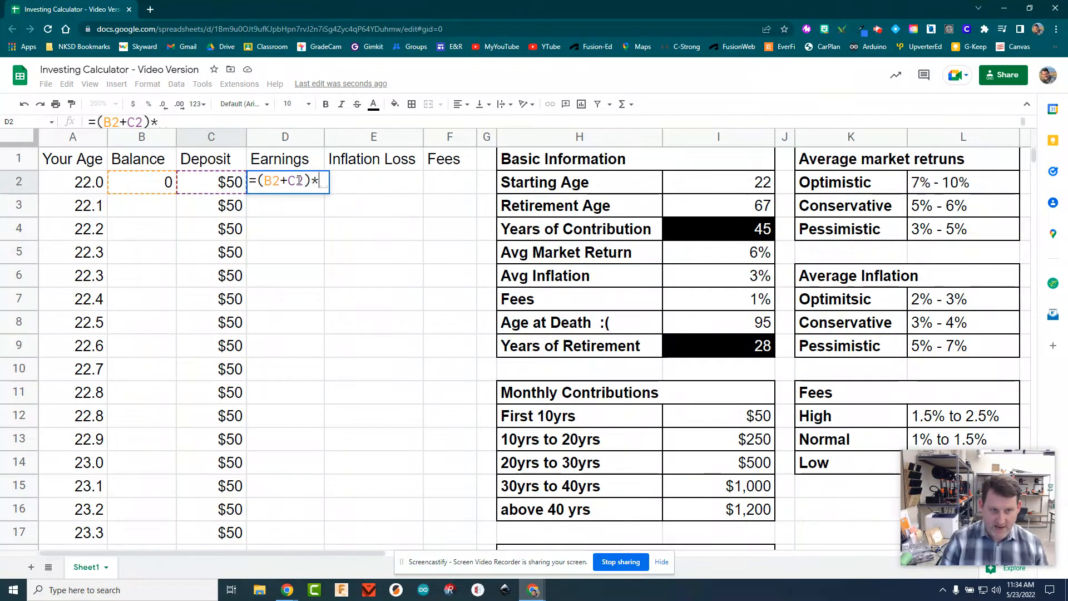
{"action": "left_click", "coordinate": [754, 254]}
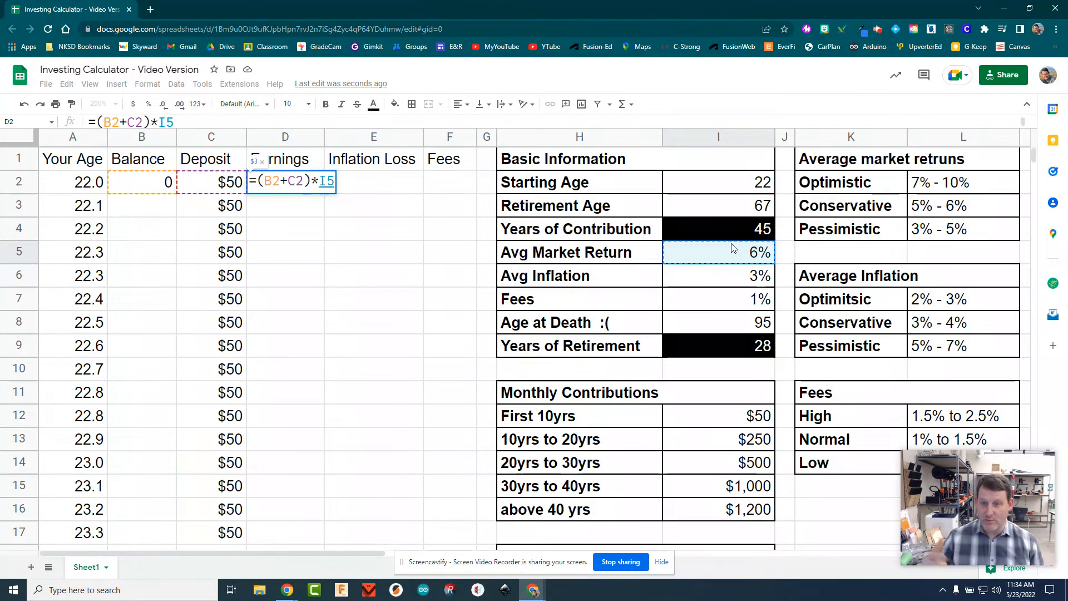
{"action": "type", "text": "/12"}
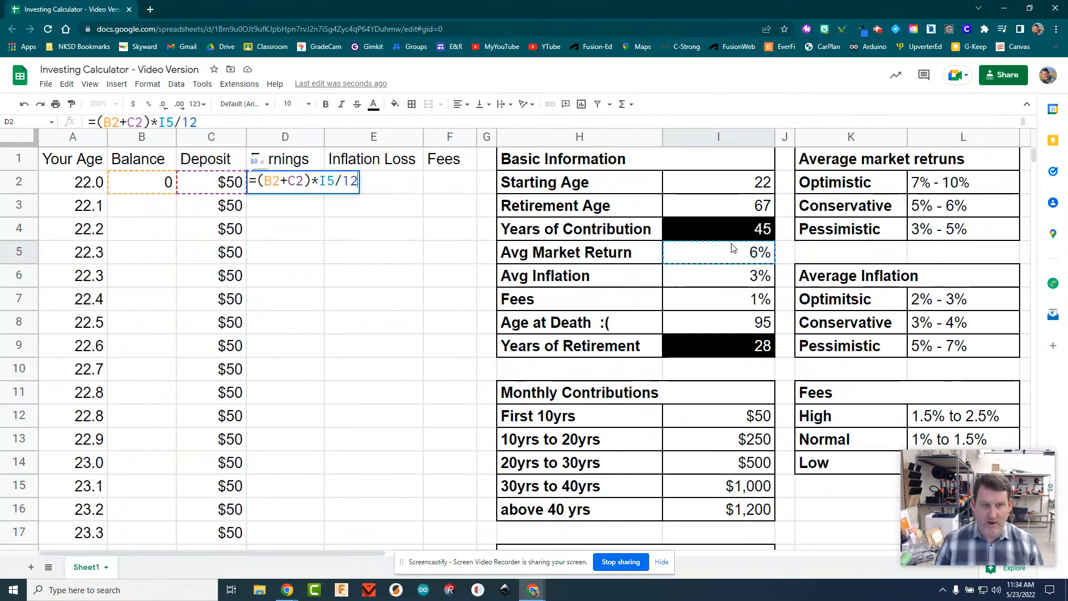
Make the market return reference in the D2 formula absolute as $I$5 and commit the formula
{"action": "left_click", "coordinate": [325, 179]}
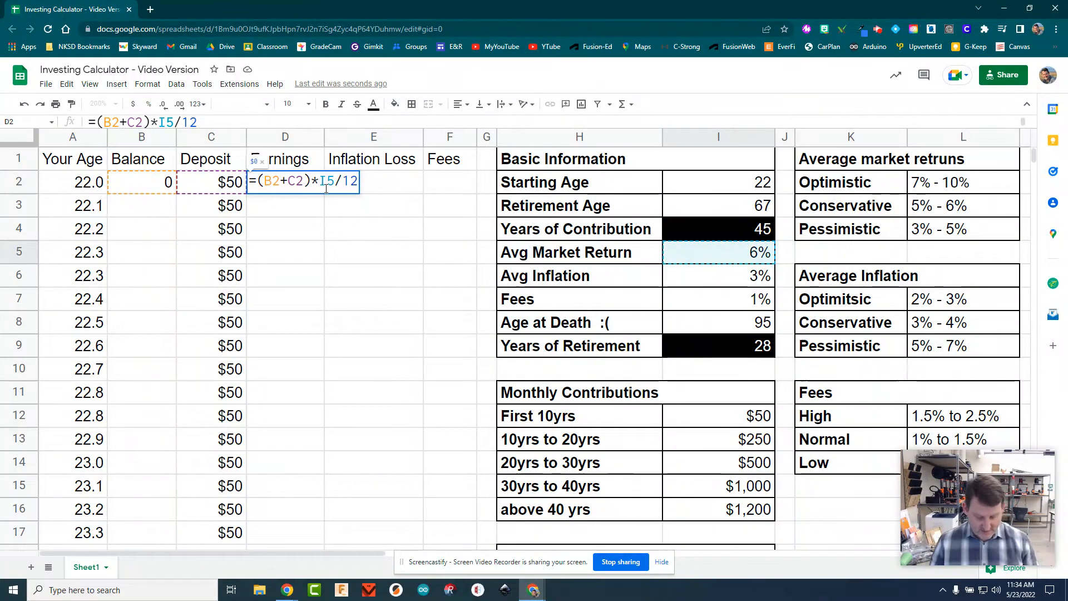
{"action": "type", "text": "$"}
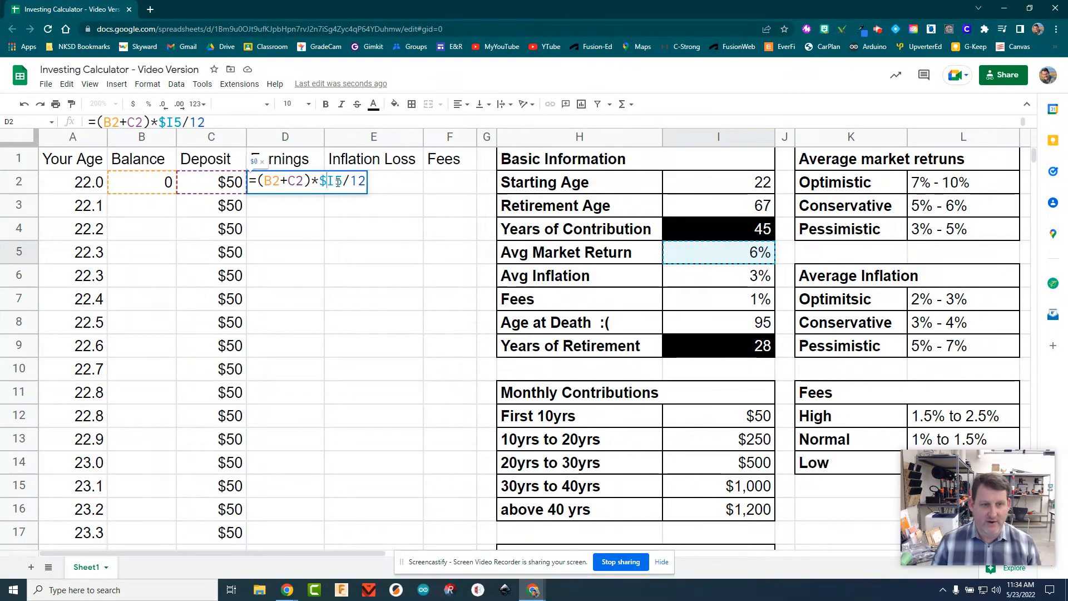
{"action": "left_click", "coordinate": [337, 183]}
{"action": "type", "text": "$"}
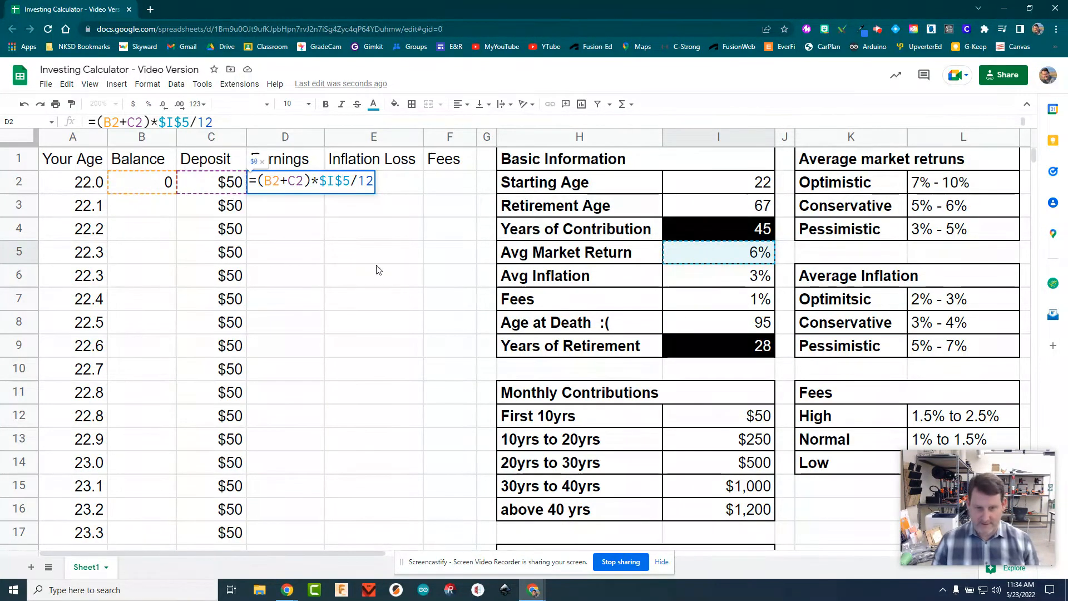
{"action": "mouse_move", "coordinate": [979, 536]}
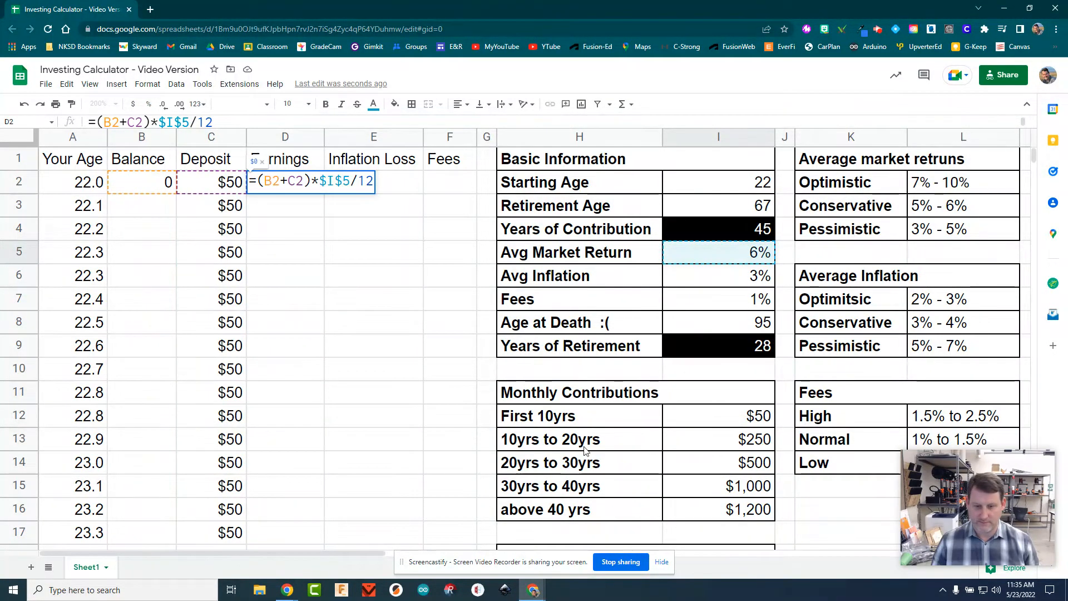
{"action": "key", "text": "Return"}
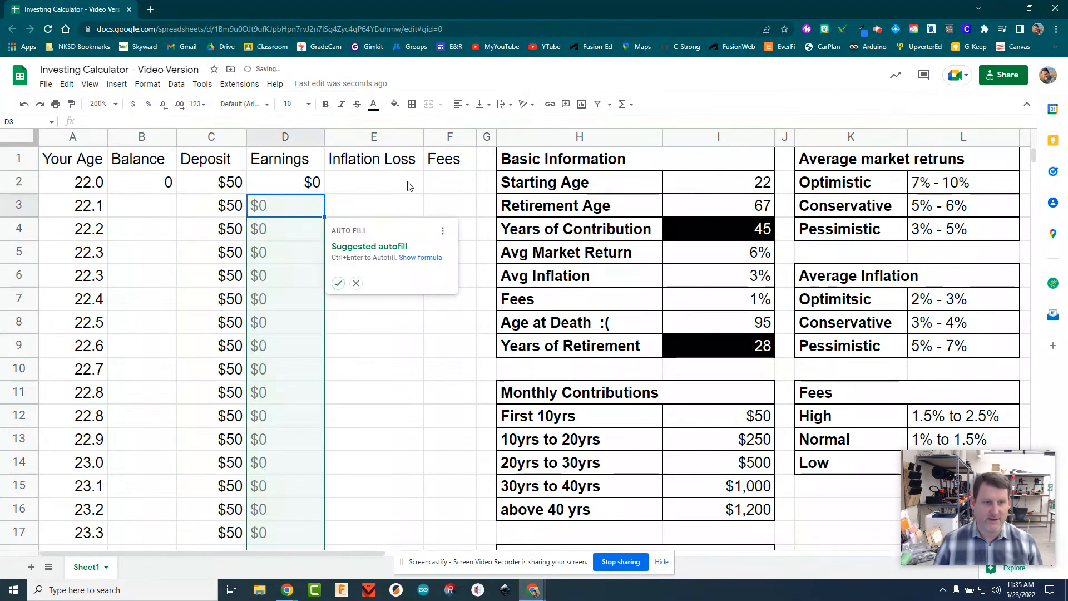
Format the whole Earnings column to show two decimal places
{"action": "left_click", "coordinate": [303, 188]}
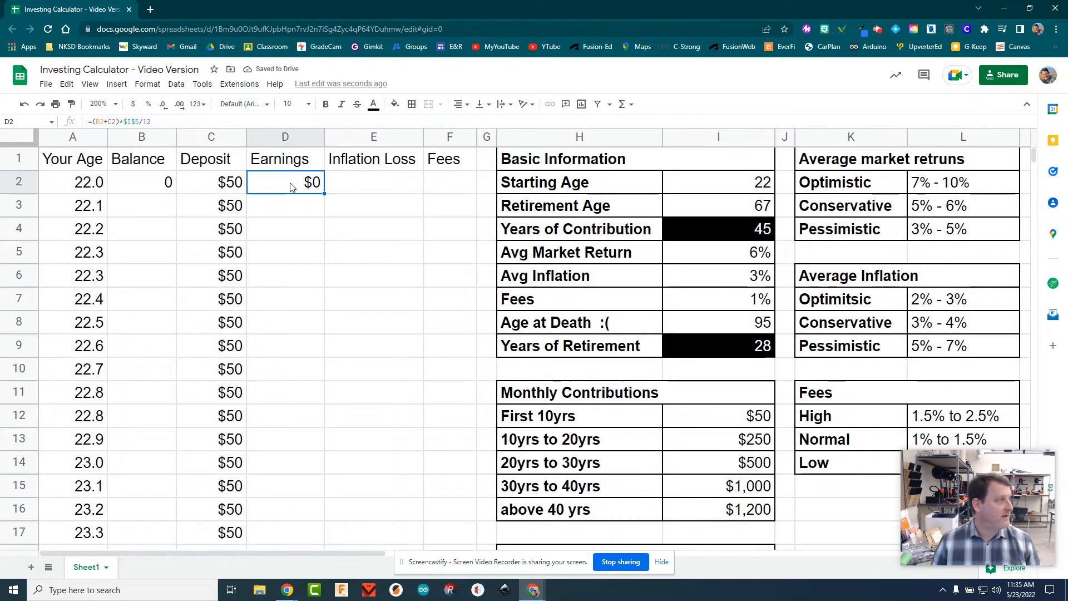
{"action": "left_click", "coordinate": [353, 189]}
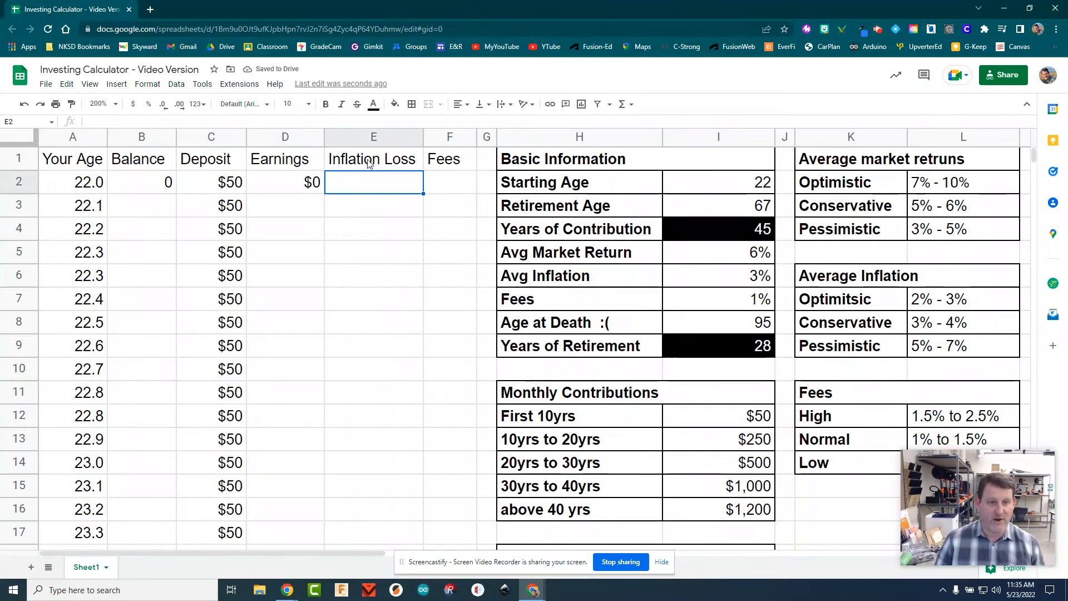
{"action": "left_click", "coordinate": [293, 187]}
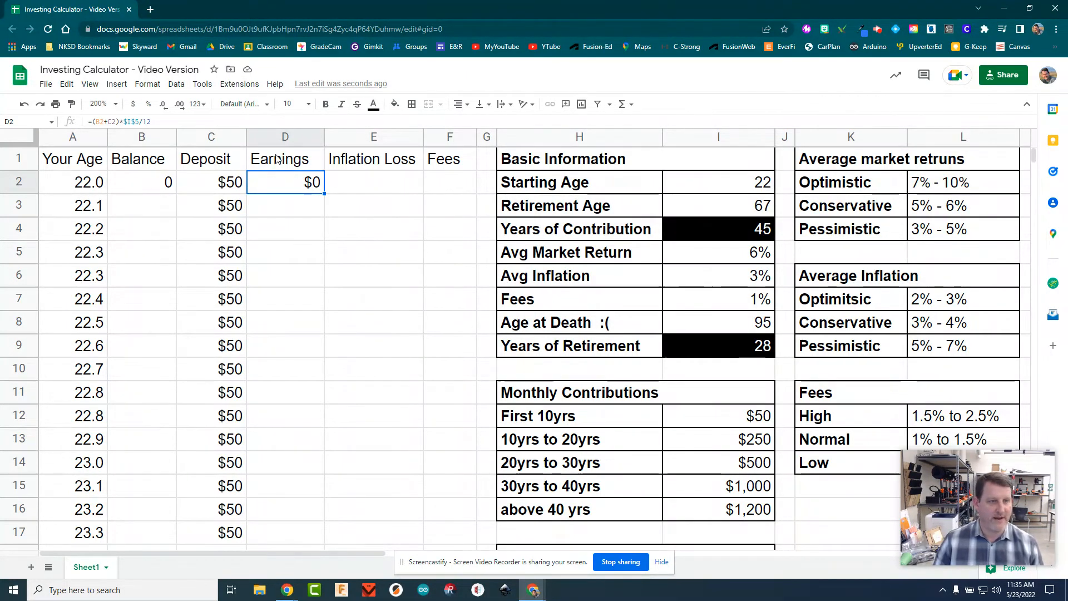
{"action": "left_click", "coordinate": [285, 137]}
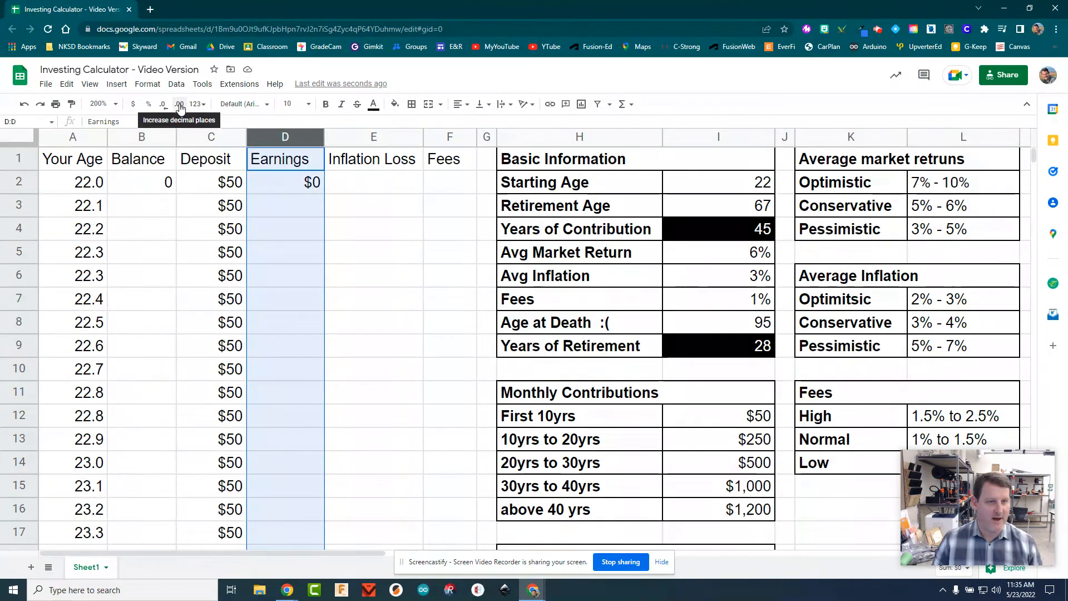
{"action": "left_click", "coordinate": [180, 106]}
{"action": "left_click", "coordinate": [179, 105]}
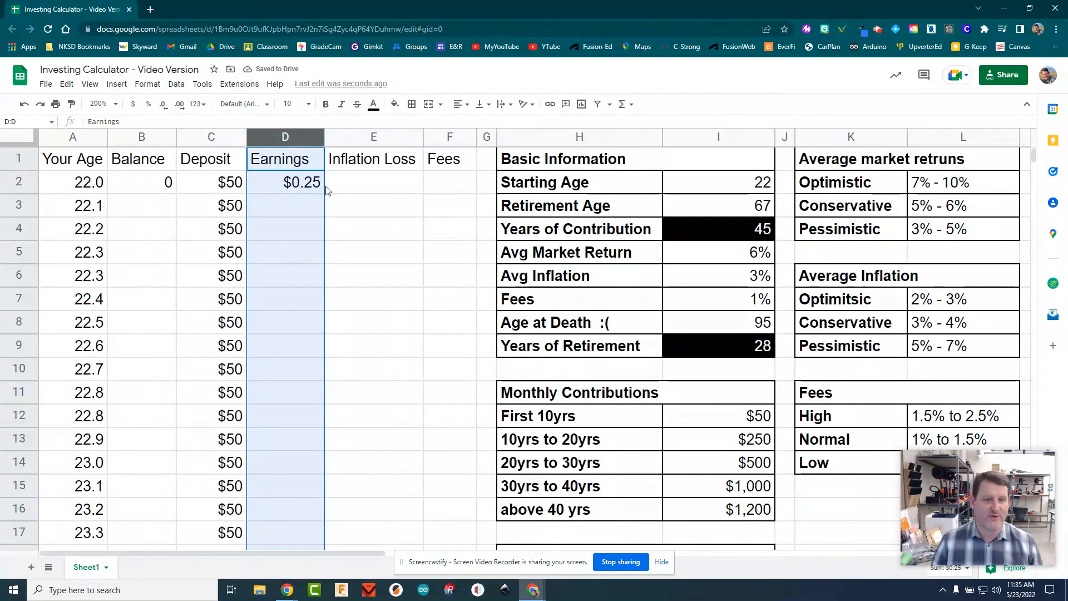
Write the Inflation Loss formula =(B2+C2)*I6/12 in E2, using the average inflation
{"action": "left_click", "coordinate": [360, 191]}
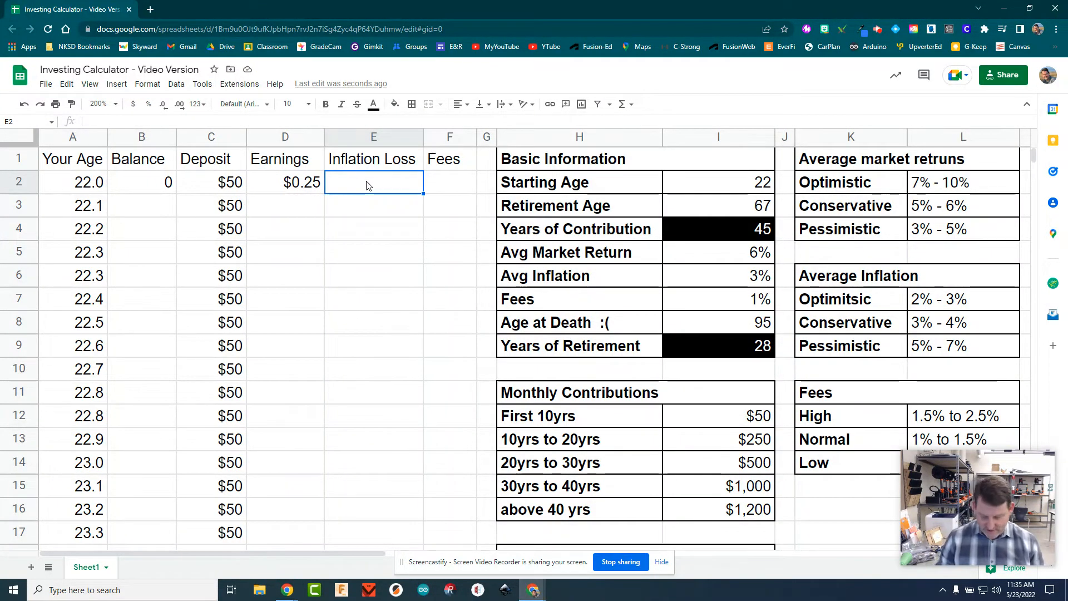
{"action": "type", "text": "="}
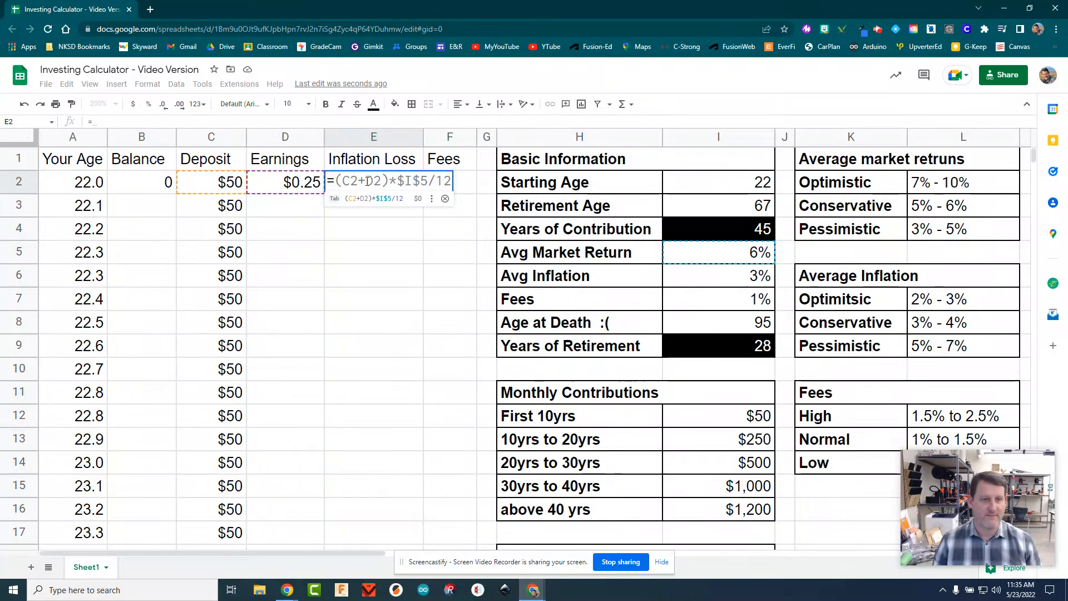
{"action": "left_click", "coordinate": [144, 188]}
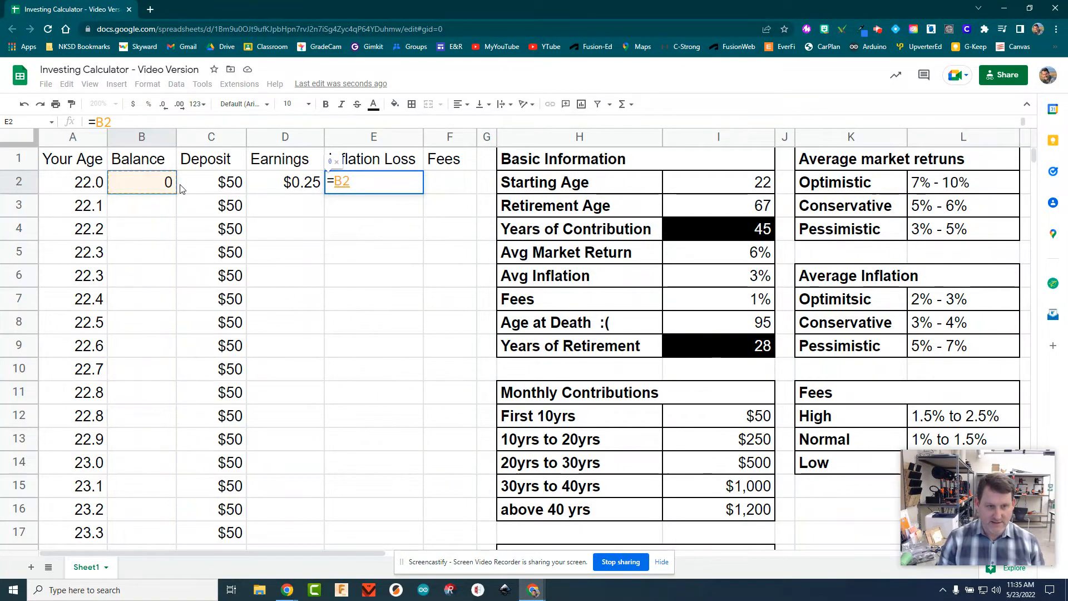
{"action": "key", "text": "BackSpace"}
{"action": "key", "text": "BackSpace"}
{"action": "type", "text": "("}
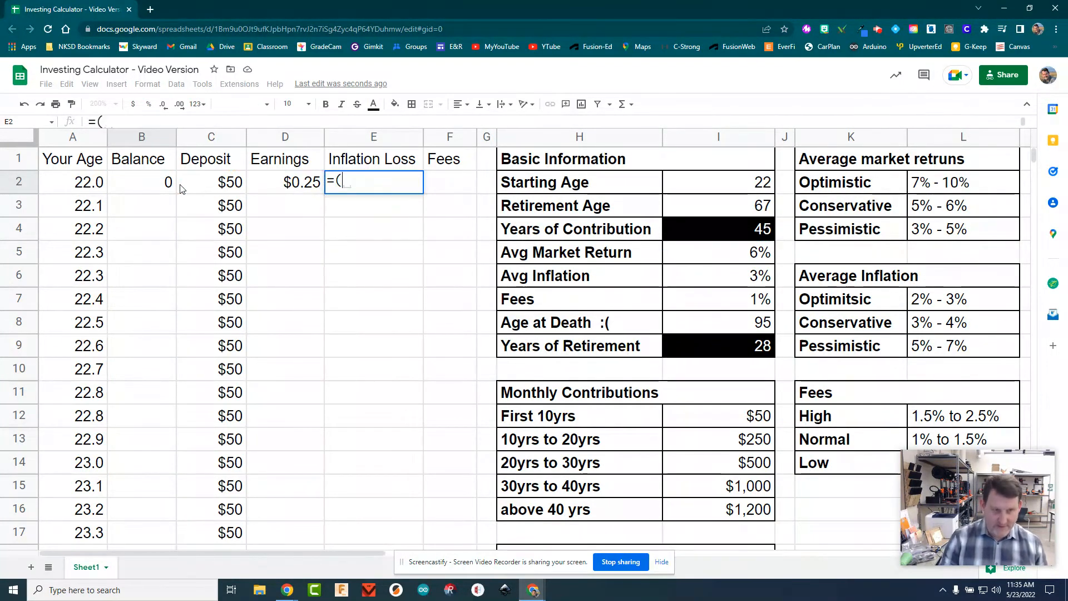
{"action": "left_click", "coordinate": [151, 184]}
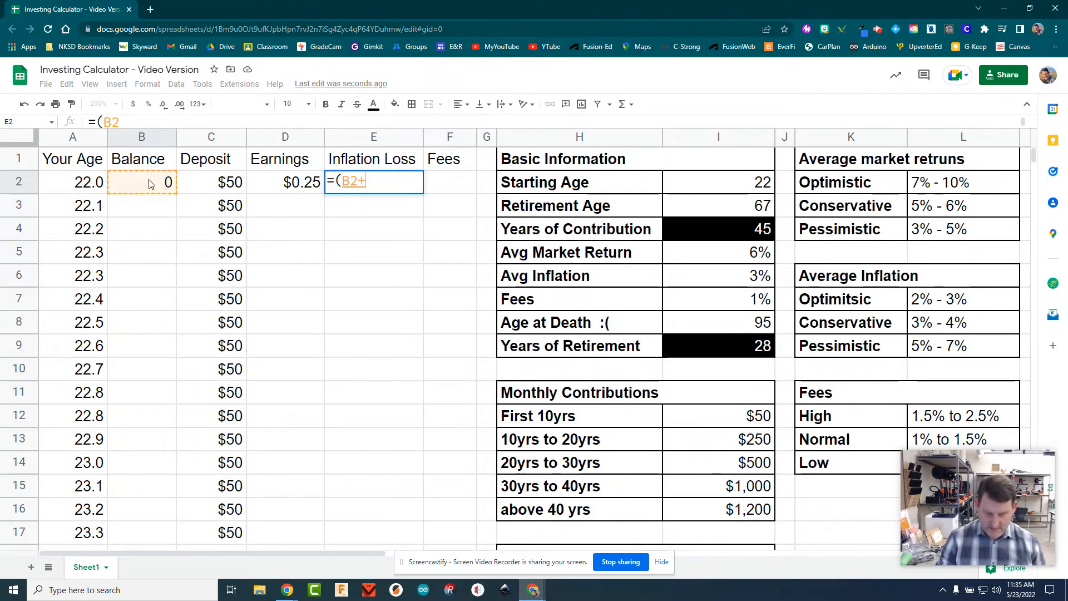
{"action": "type", "text": "+C1"}
{"action": "left_click", "coordinate": [225, 184]}
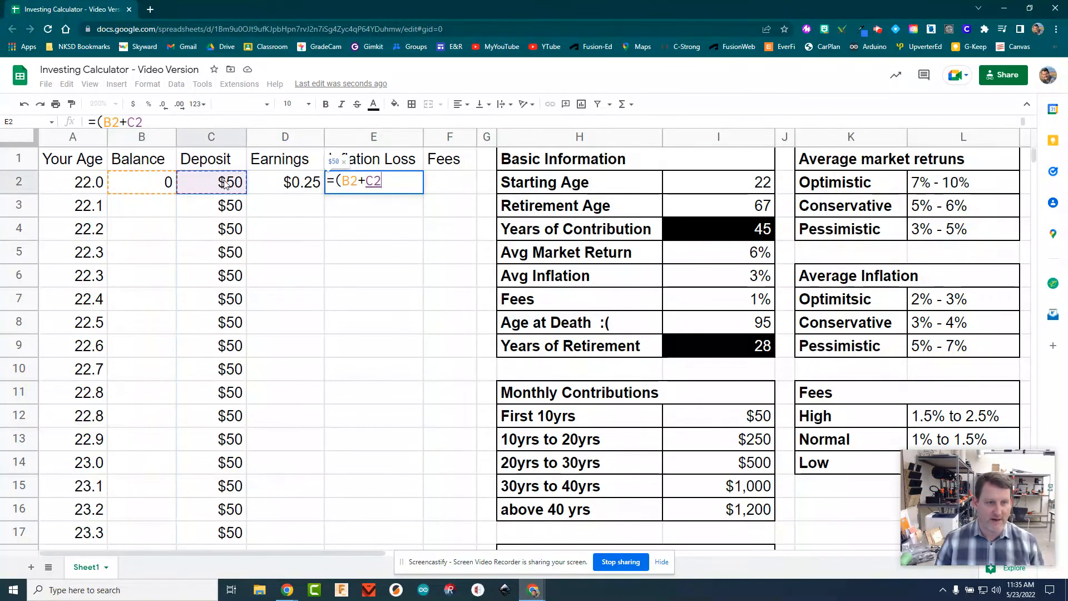
{"action": "type", "text": ")"}
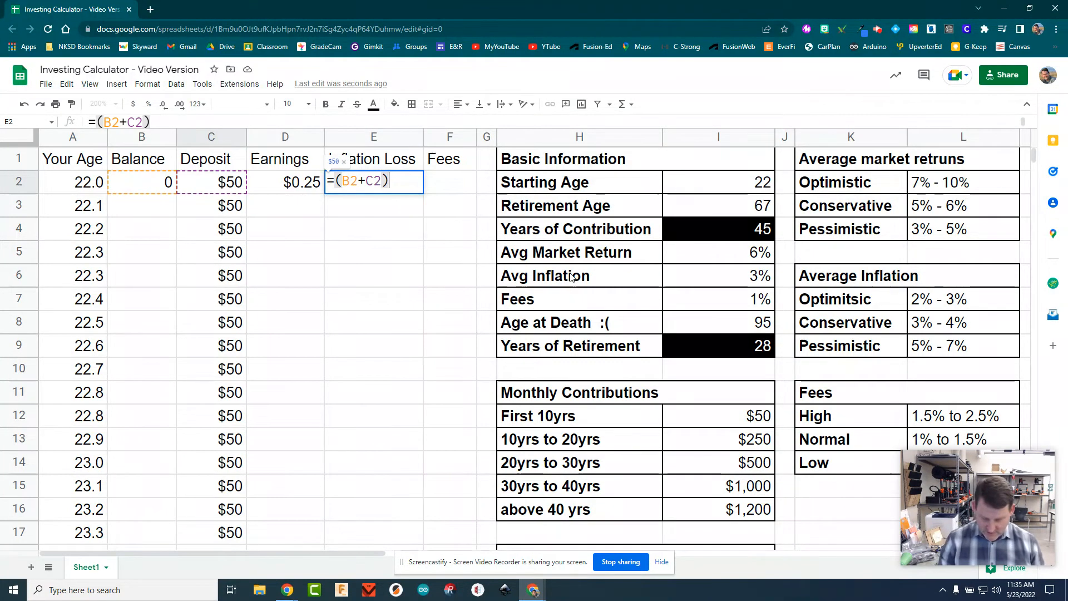
{"action": "type", "text": "*"}
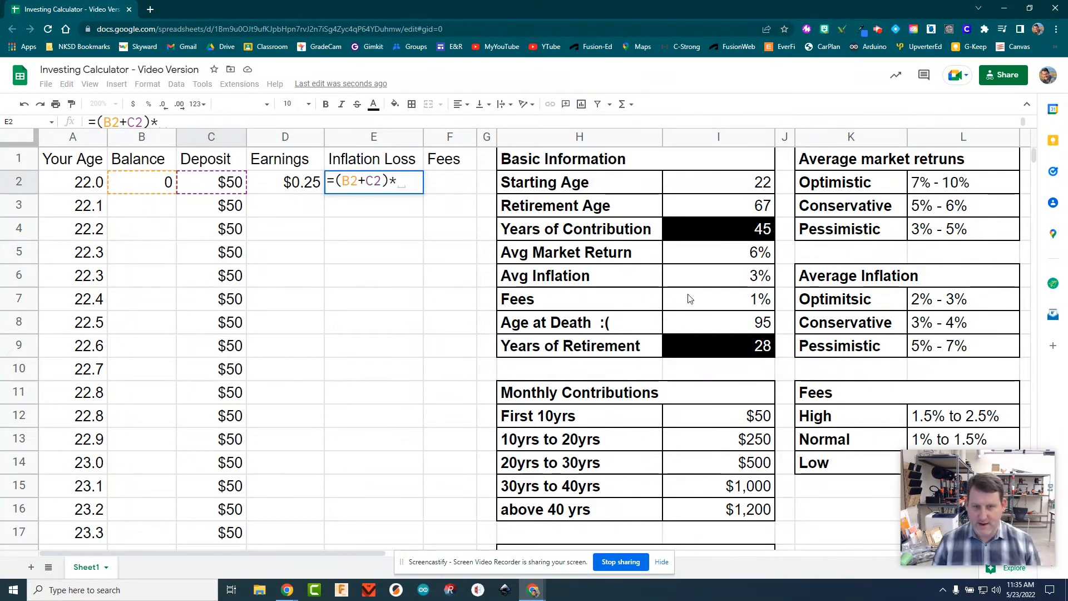
{"action": "left_click", "coordinate": [733, 281]}
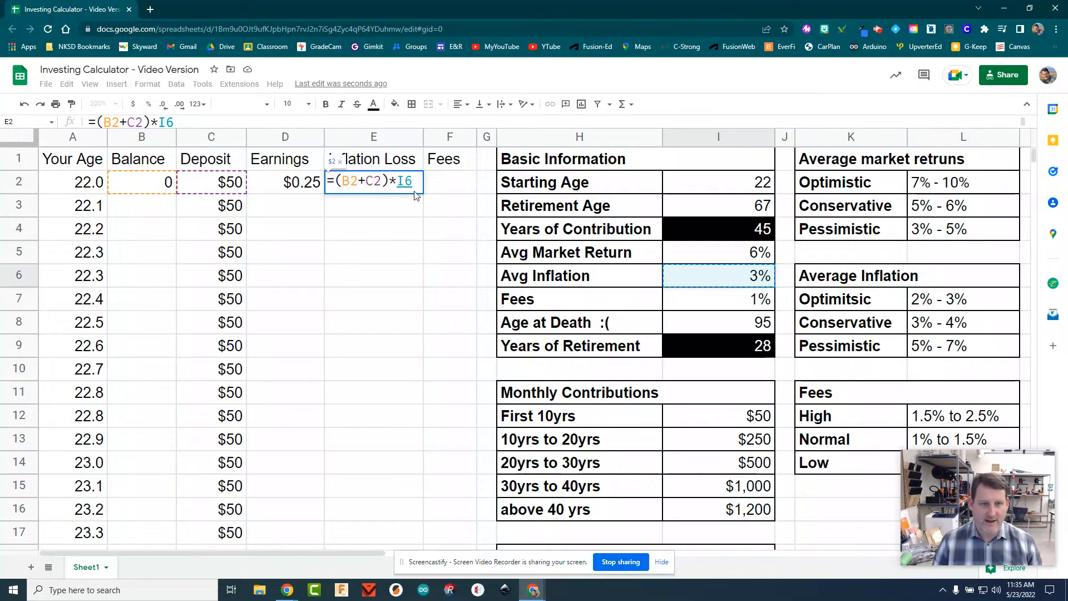
{"action": "type", "text": "/12"}
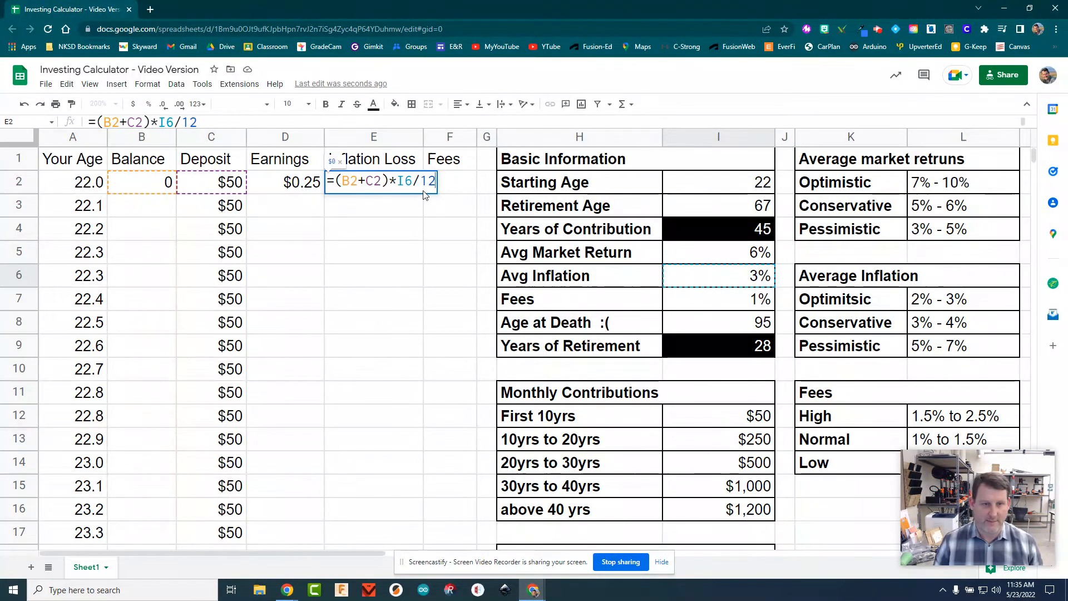
Make the inflation reference in the E2 formula absolute as $I$6 and commit the formula
{"action": "left_click", "coordinate": [400, 181]}
{"action": "type", "text": "$"}
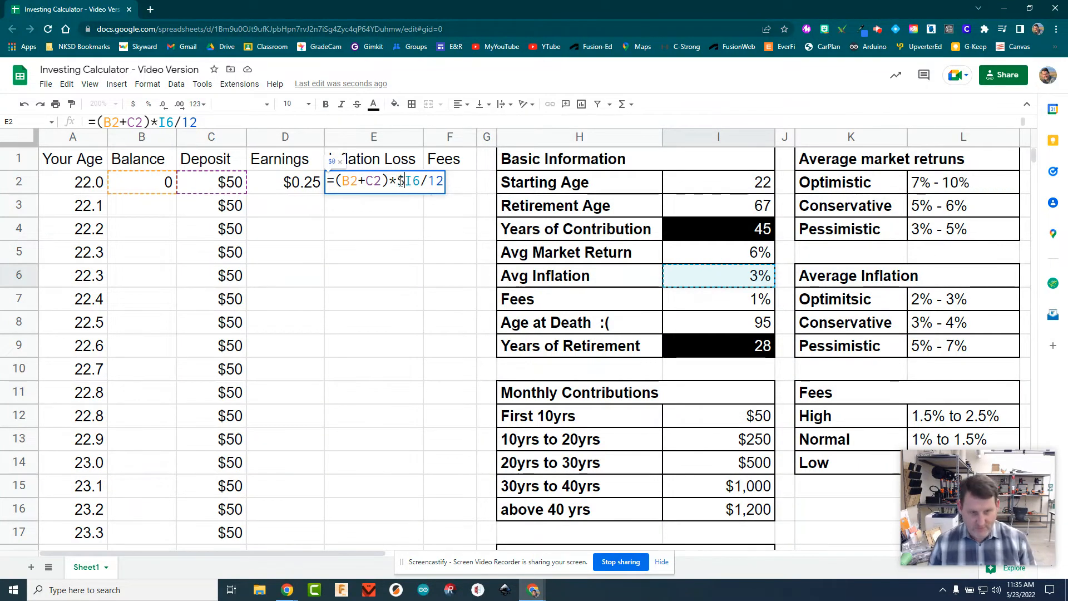
{"action": "left_click", "coordinate": [412, 181]}
{"action": "type", "text": "$"}
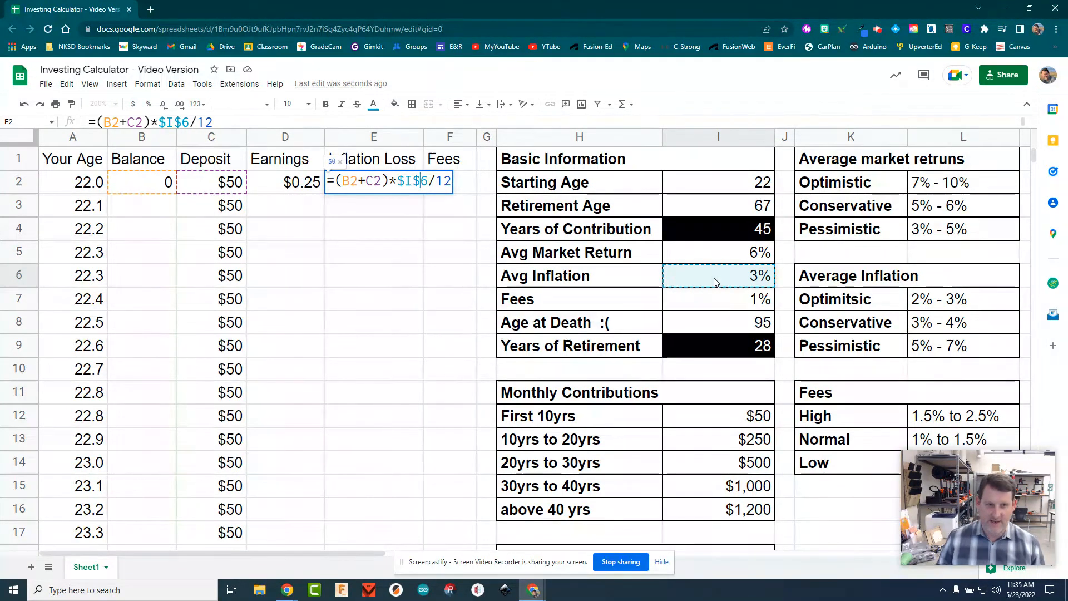
{"action": "key", "text": "Return"}
Write the Fees formula =(B2+C2)*I7/12 in F2, using the fees percentage from the basic information
{"action": "left_click", "coordinate": [454, 188]}
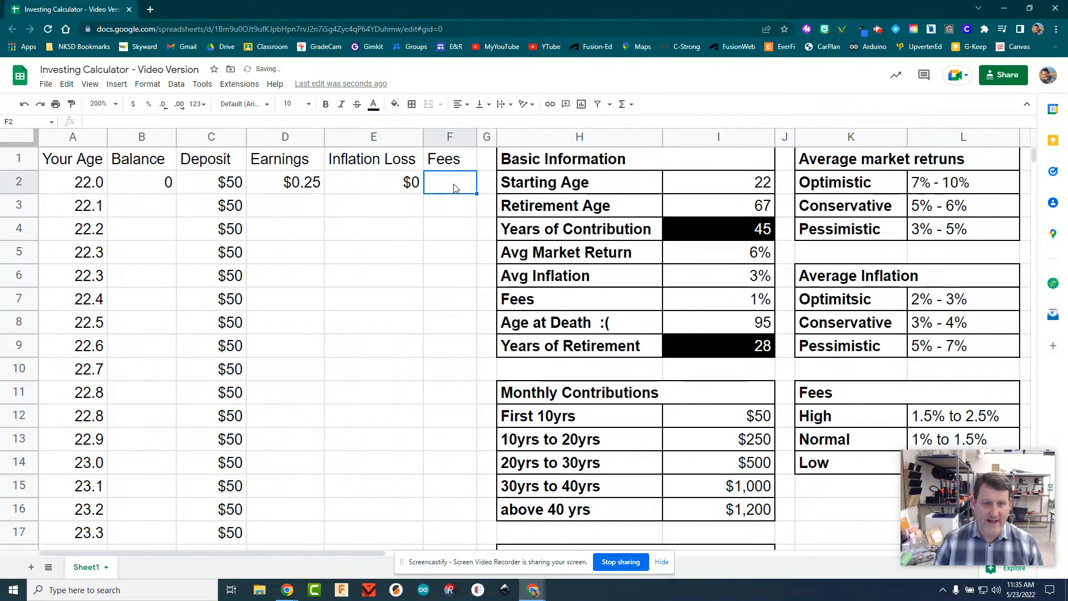
{"action": "type", "text": "="}
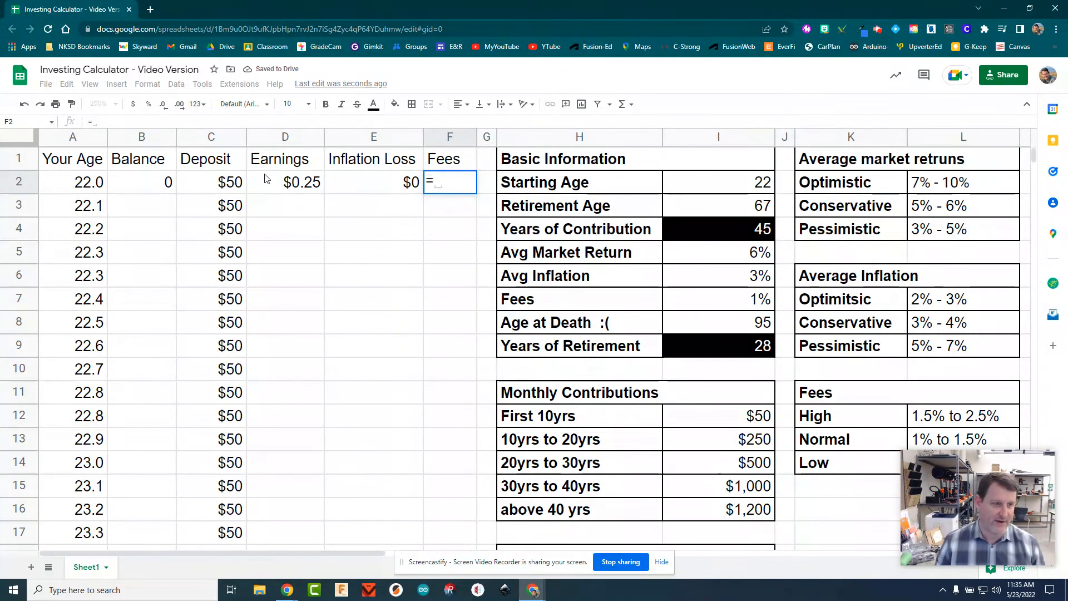
{"action": "left_click", "coordinate": [157, 182]}
{"action": "type", "text": "+"}
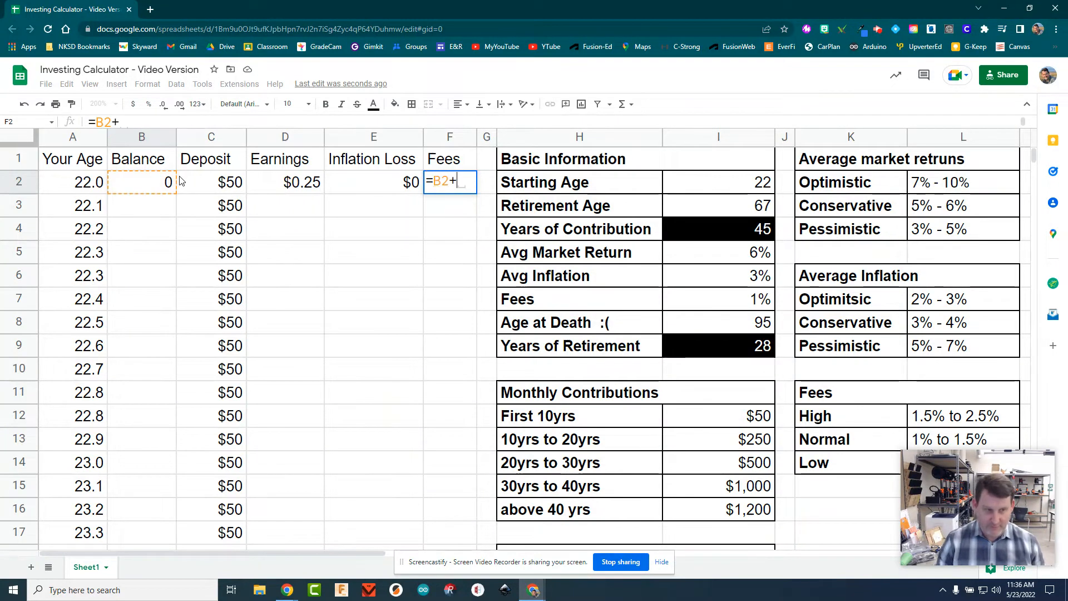
{"action": "left_click", "coordinate": [216, 181]}
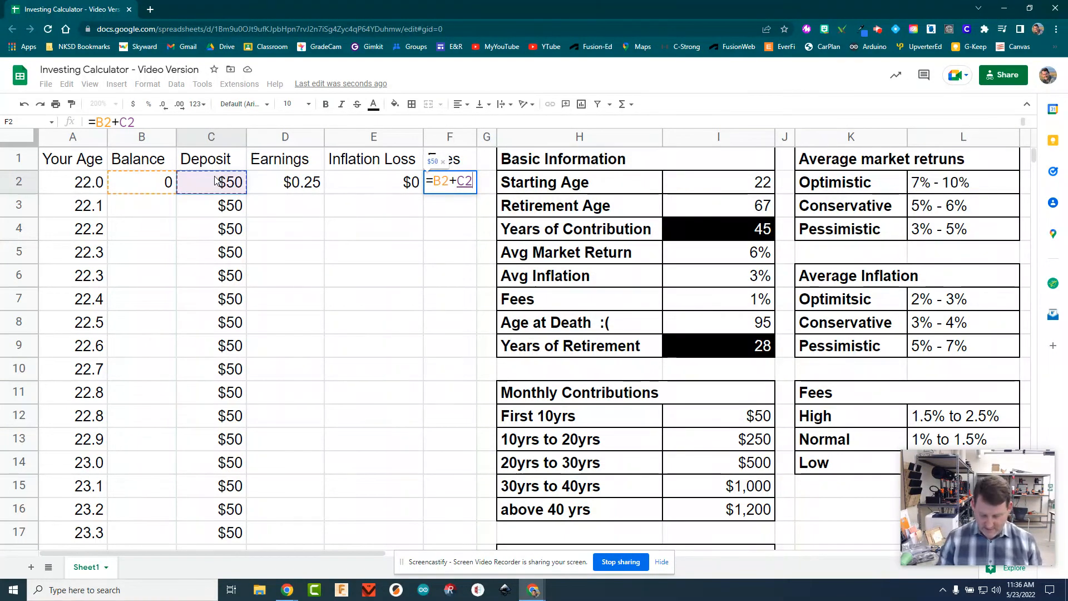
{"action": "type", "text": ")"}
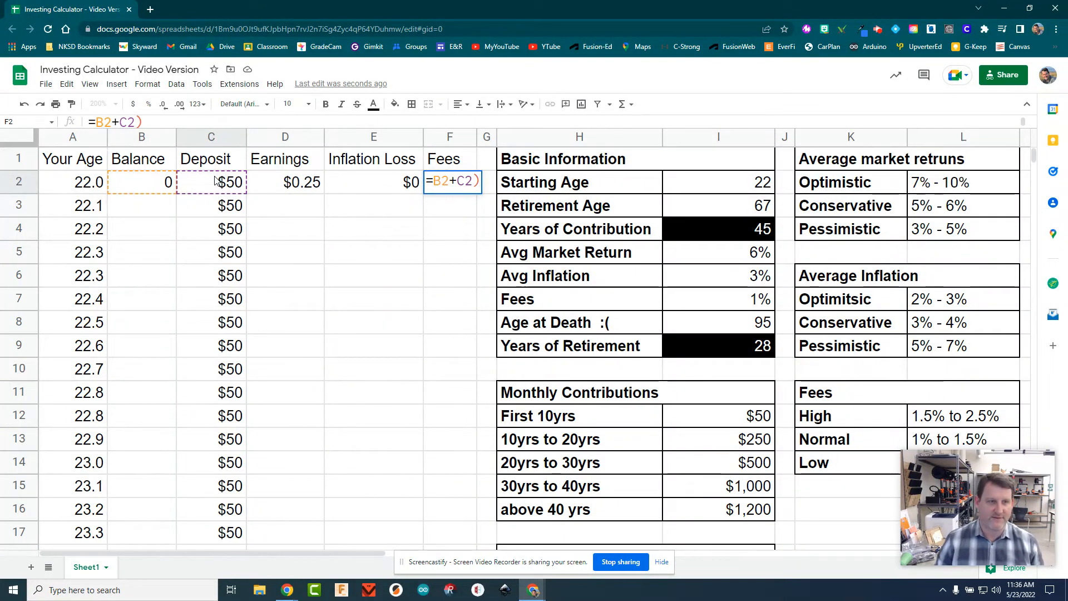
{"action": "left_click", "coordinate": [96, 120]}
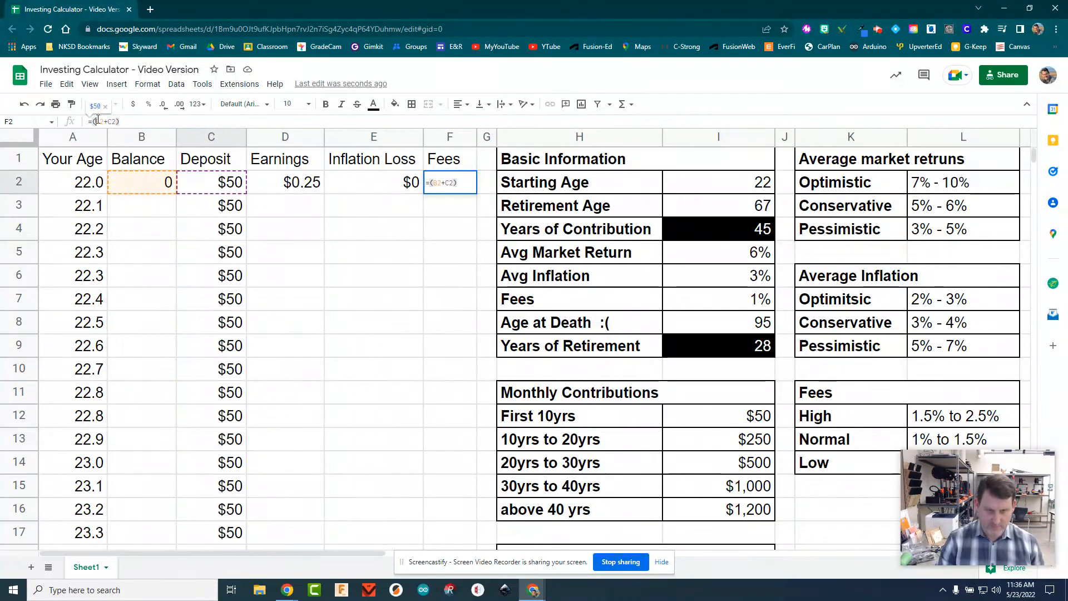
{"action": "left_click", "coordinate": [437, 182]}
{"action": "type", "text": "("}
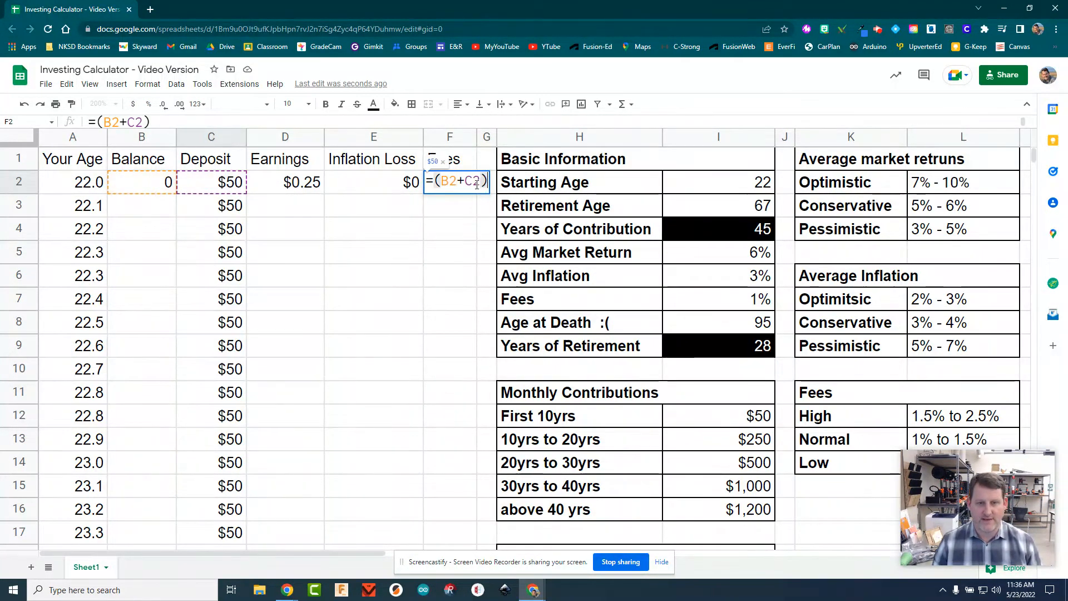
{"action": "type", "text": "*"}
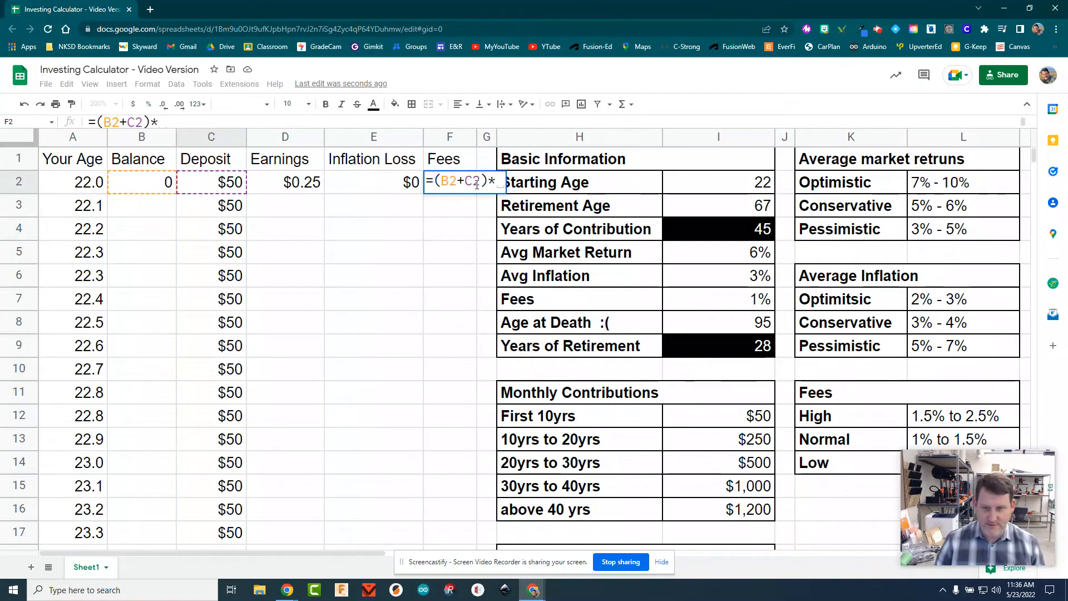
{"action": "left_click", "coordinate": [716, 304]}
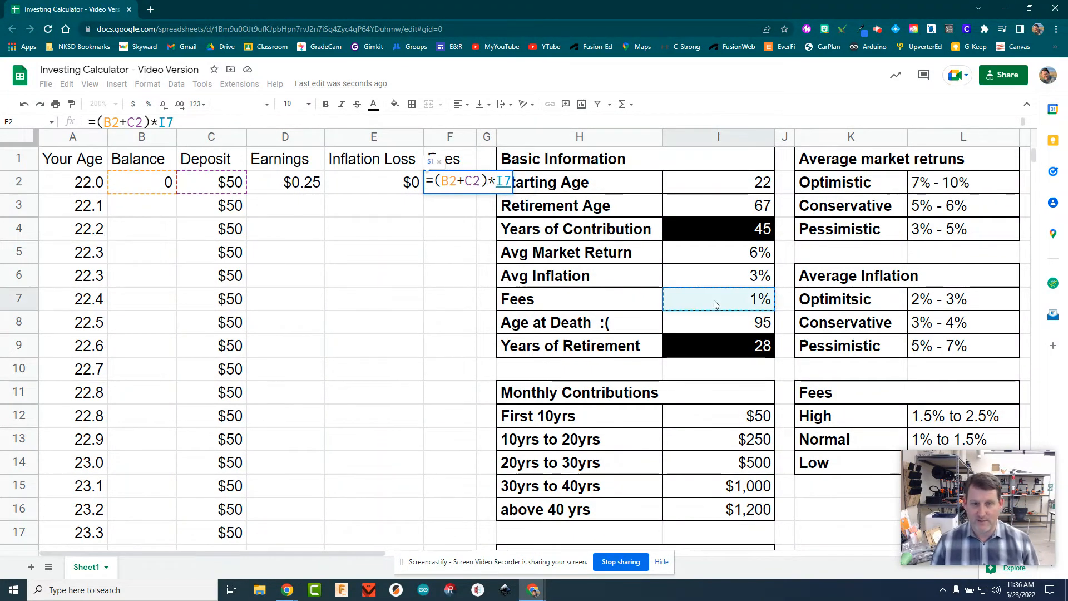
{"action": "type", "text": "/12"}
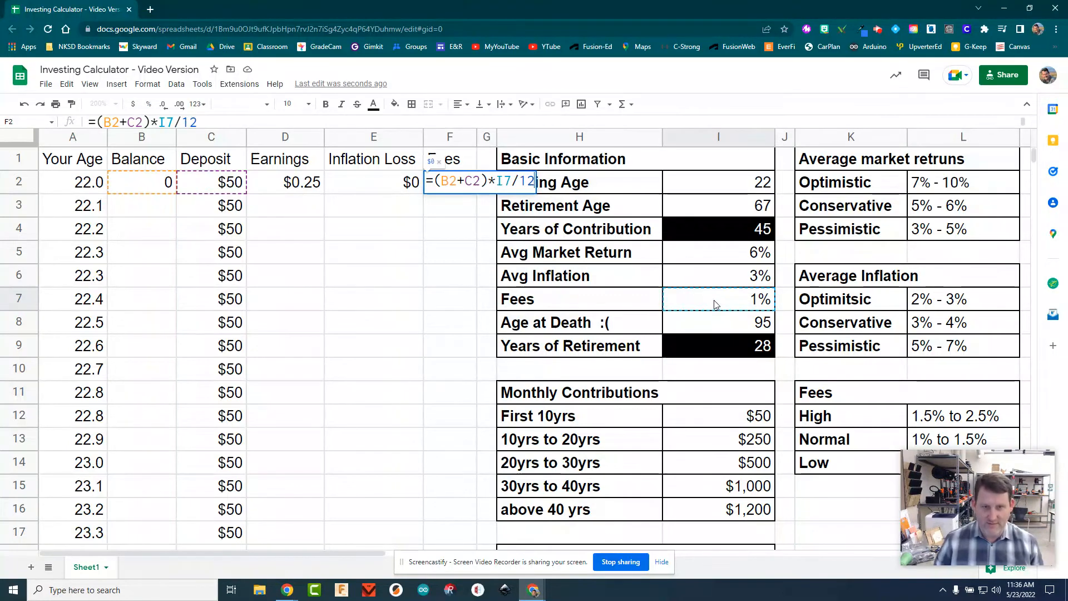
Make the fees reference in the F2 formula absolute as $I$7 and commit the formula
{"action": "left_click", "coordinate": [498, 180]}
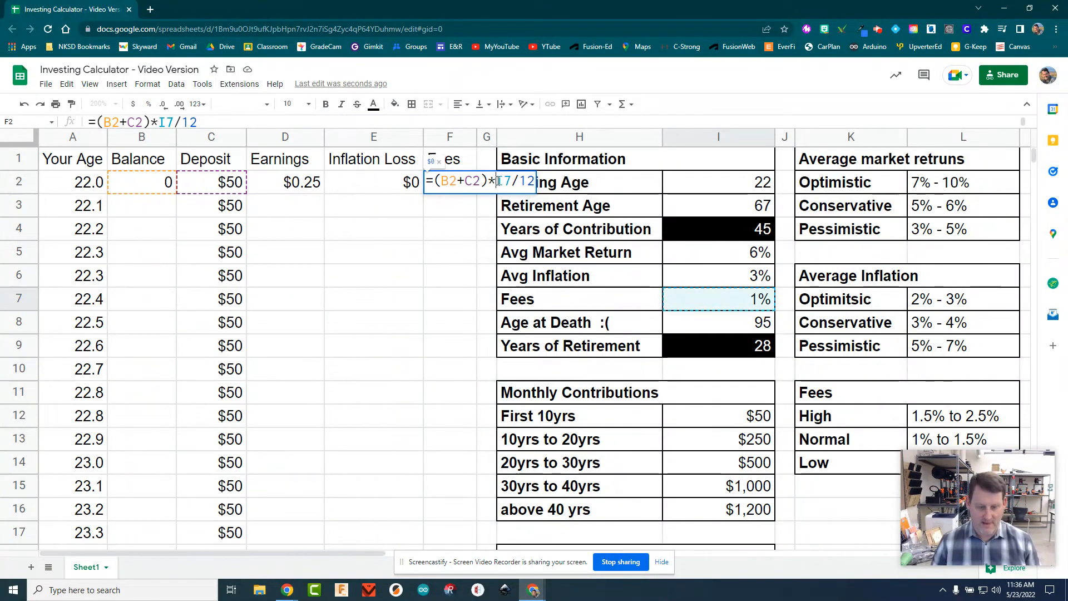
{"action": "type", "text": "$"}
{"action": "left_click", "coordinate": [509, 180]}
{"action": "type", "text": "$"}
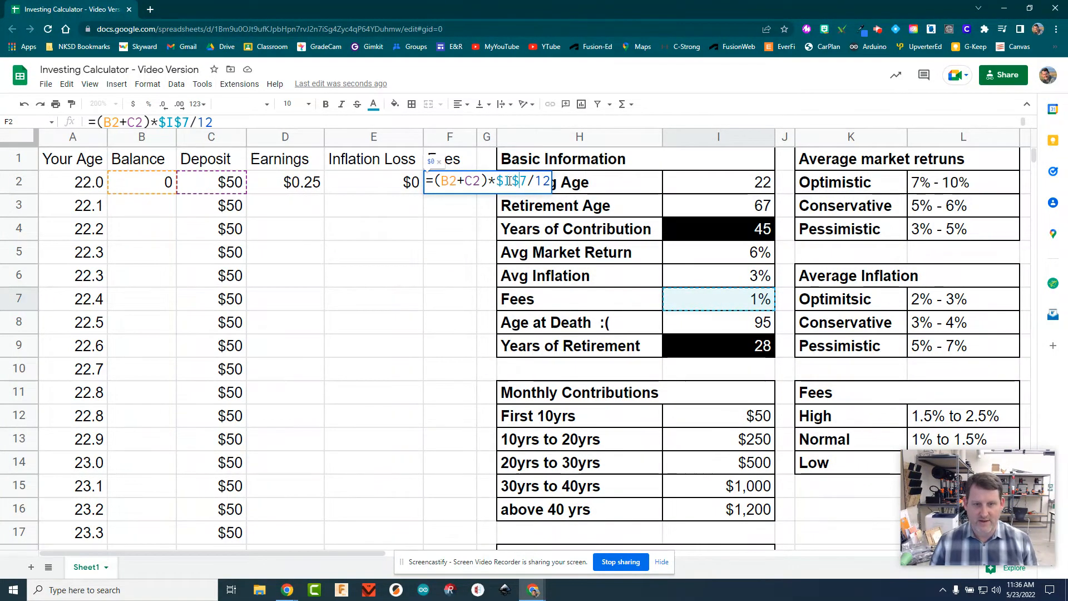
{"action": "key", "text": "Return"}
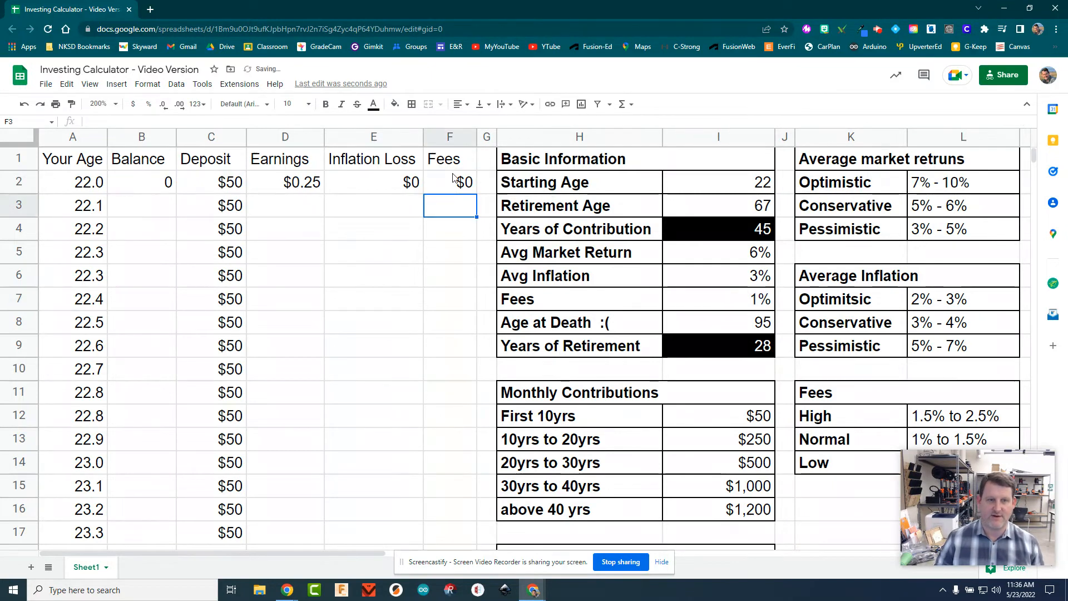
Enter the Balance formula =B2+C2+D2-E2-F2 in B3, adding deposit and earnings and subtracting inflation loss and fees
{"action": "left_click", "coordinate": [287, 185]}
{"action": "left_click", "coordinate": [161, 181]}
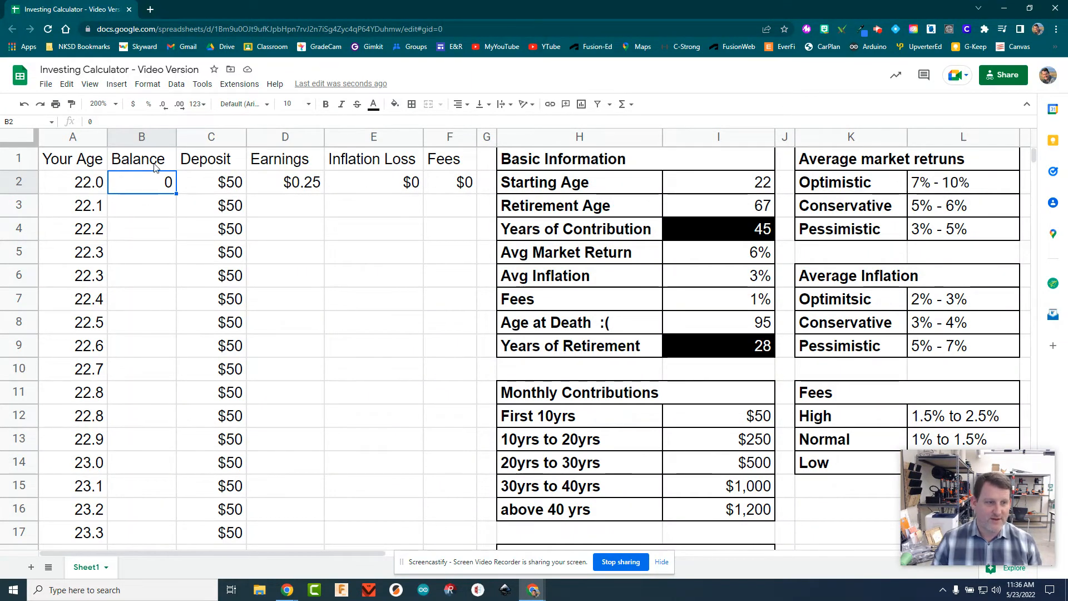
{"action": "left_click", "coordinate": [148, 209]}
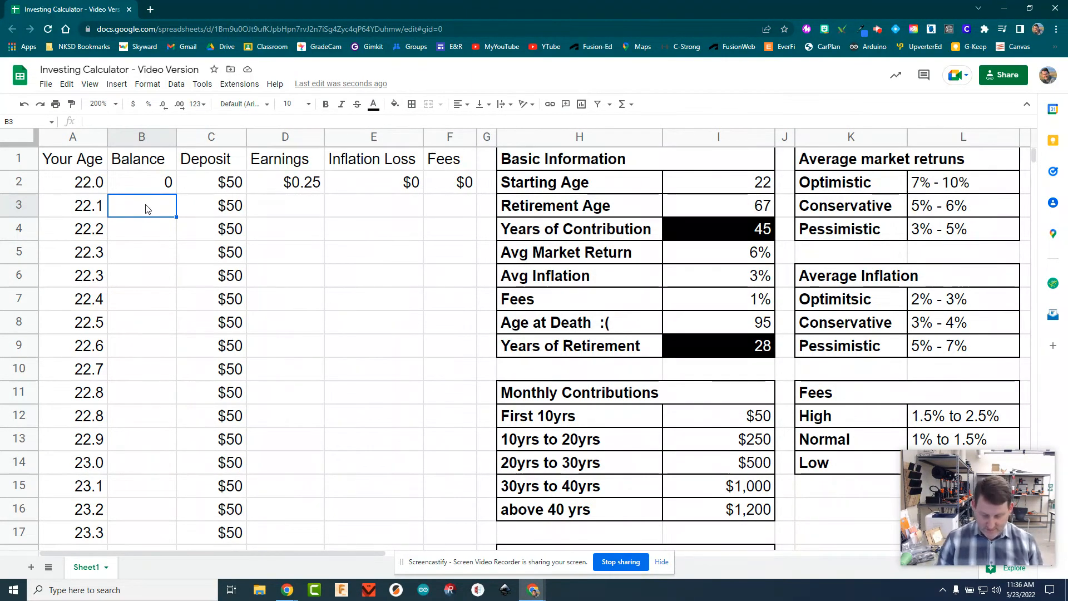
{"action": "type", "text": "="}
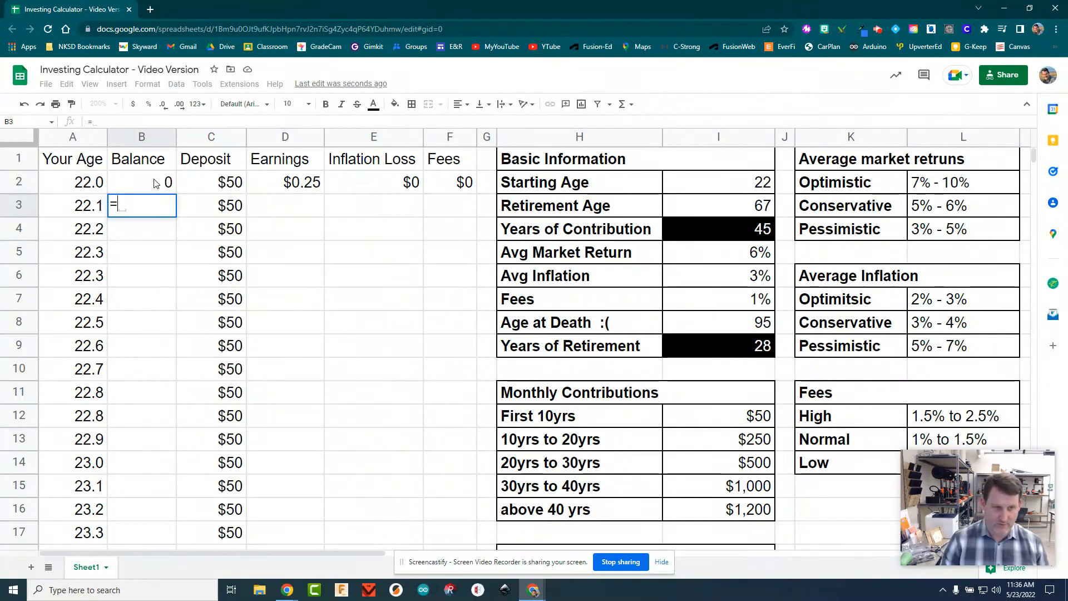
{"action": "left_click", "coordinate": [156, 183]}
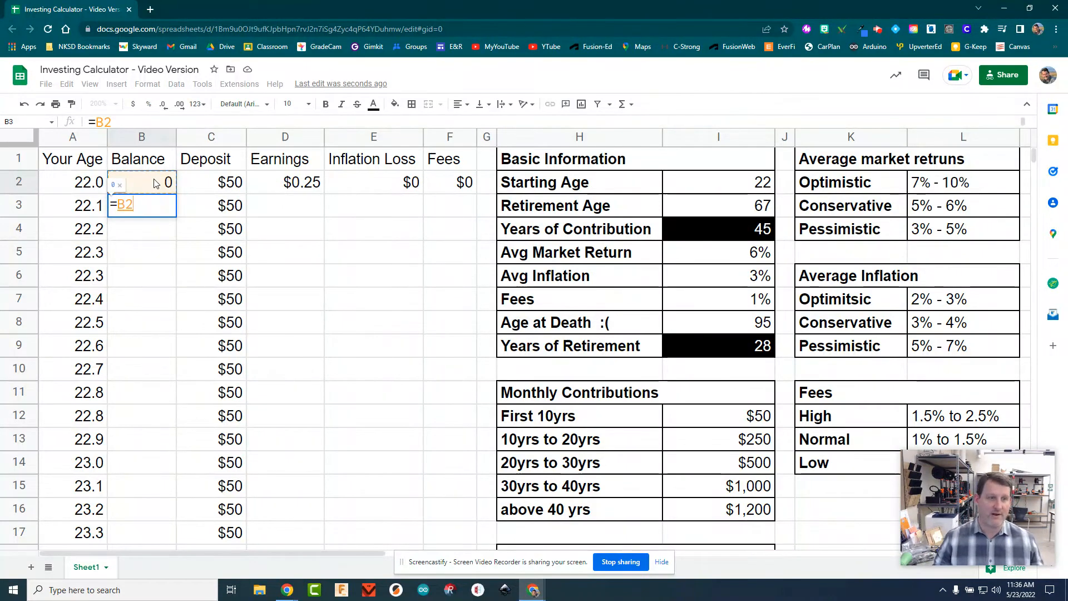
{"action": "left_click", "coordinate": [203, 185]}
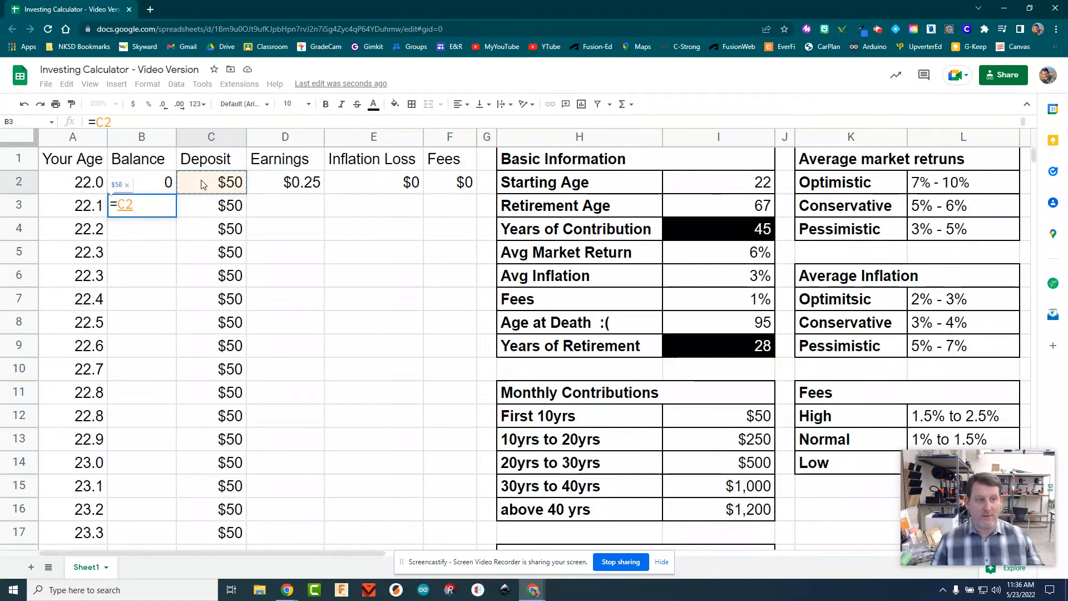
{"action": "left_click", "coordinate": [143, 185]}
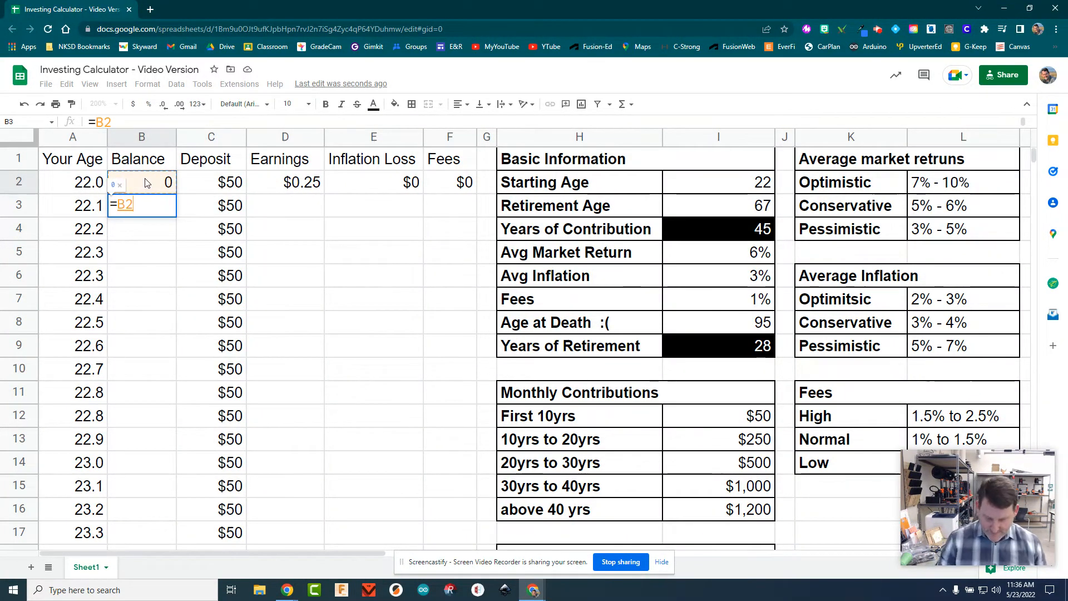
{"action": "type", "text": "+"}
{"action": "left_click", "coordinate": [229, 182]}
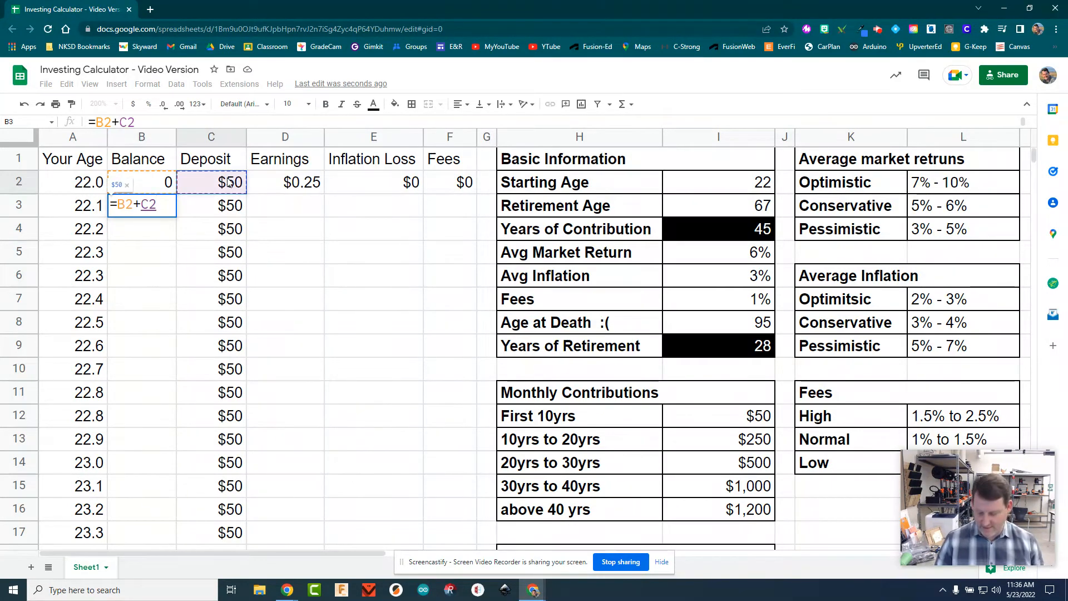
{"action": "type", "text": "+"}
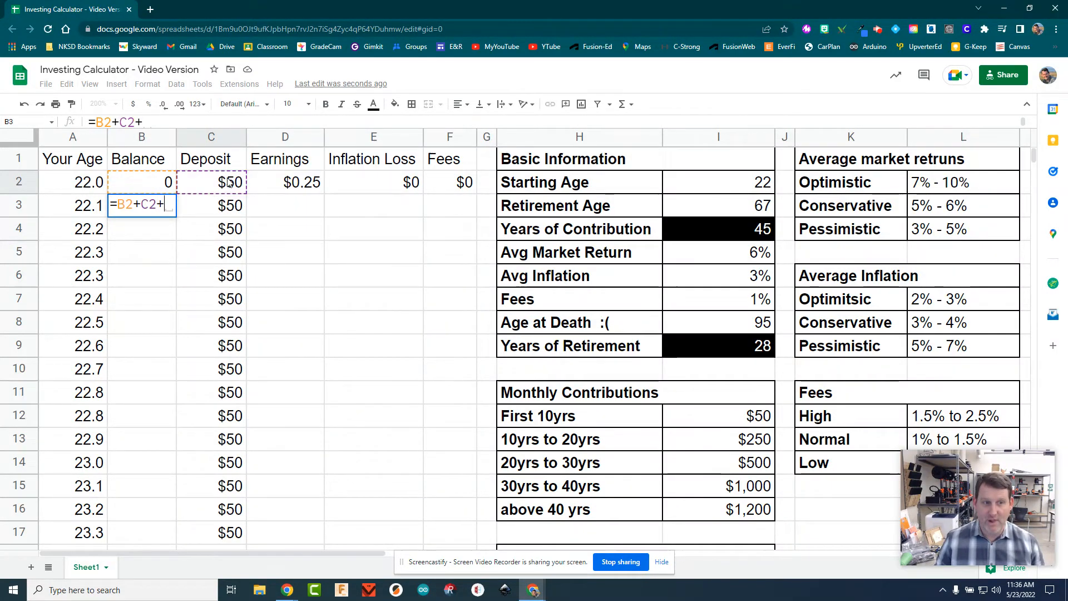
{"action": "left_click", "coordinate": [278, 190]}
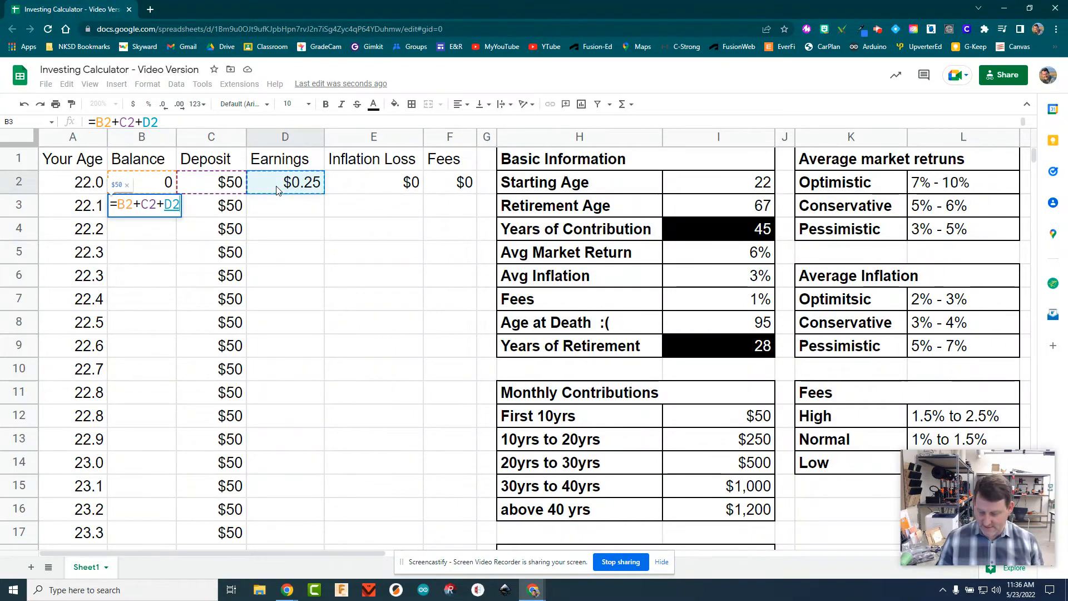
{"action": "type", "text": "-"}
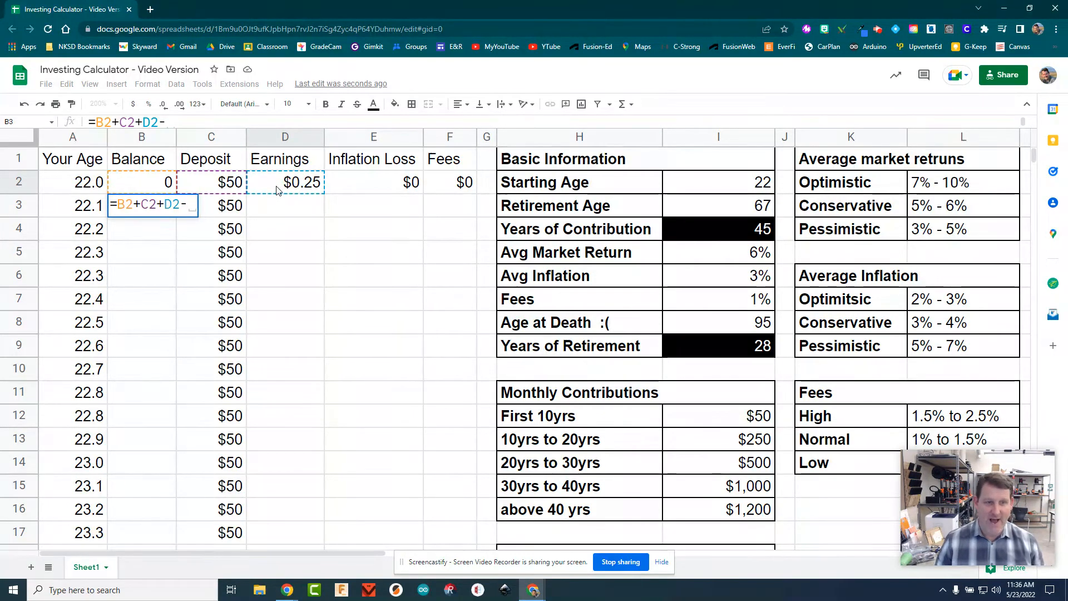
{"action": "left_click", "coordinate": [366, 188]}
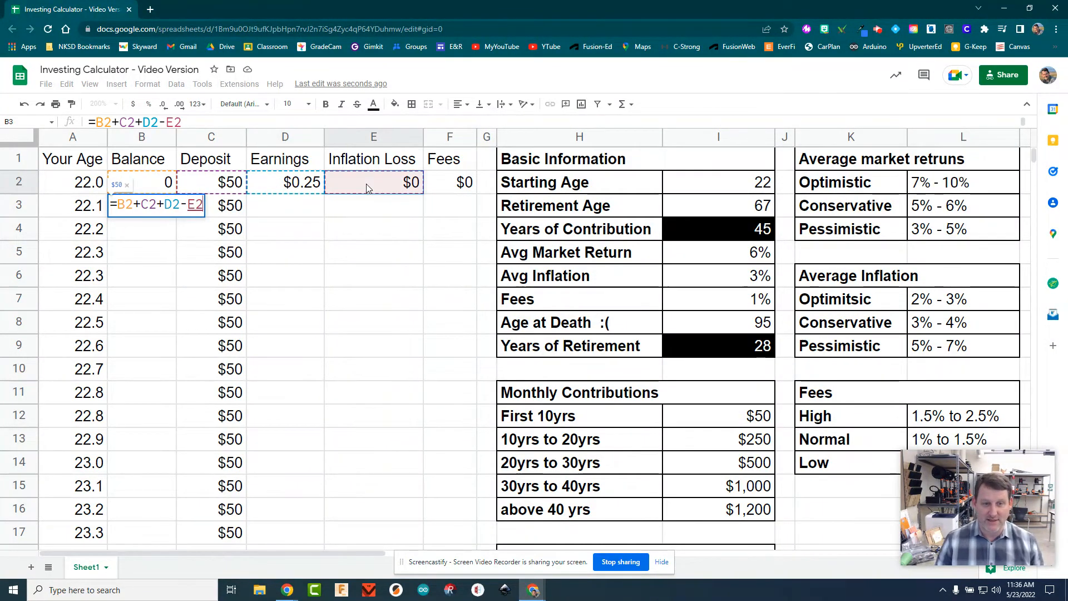
{"action": "type", "text": "-"}
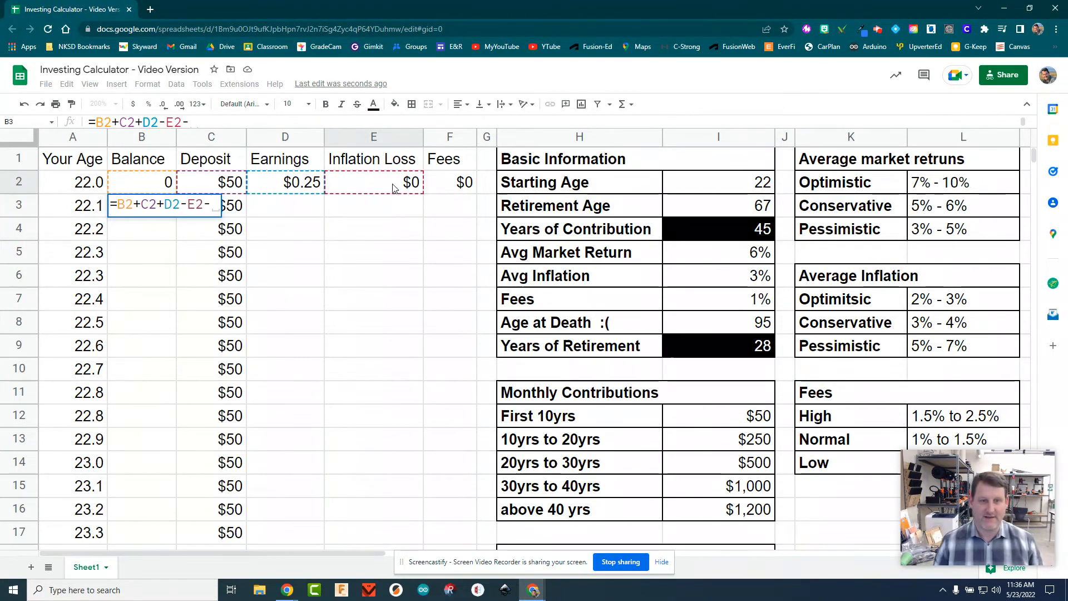
{"action": "left_click", "coordinate": [446, 180]}
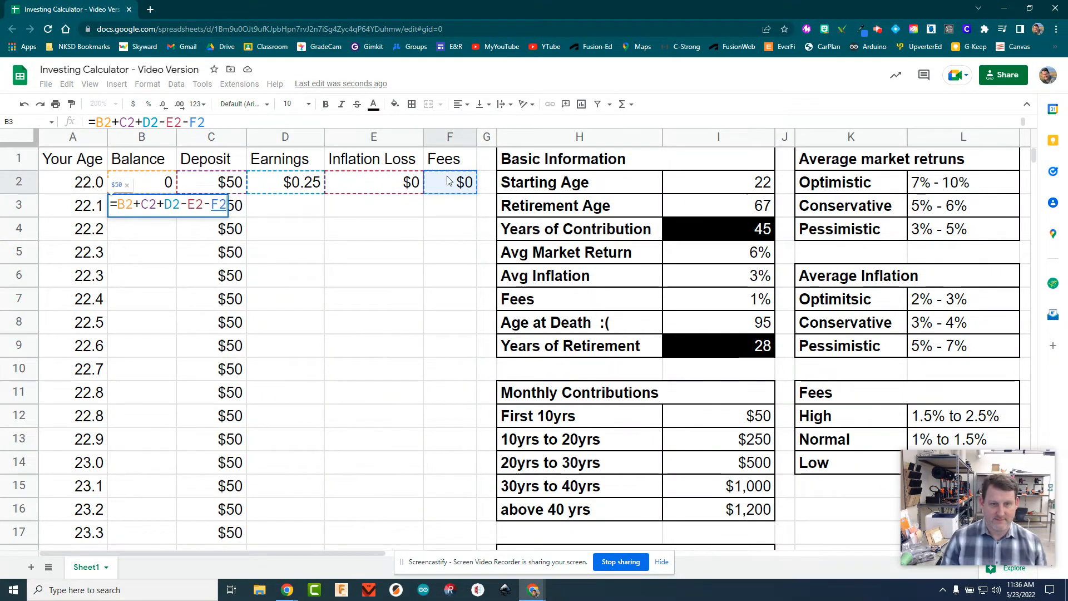
{"action": "key", "text": "Return"}
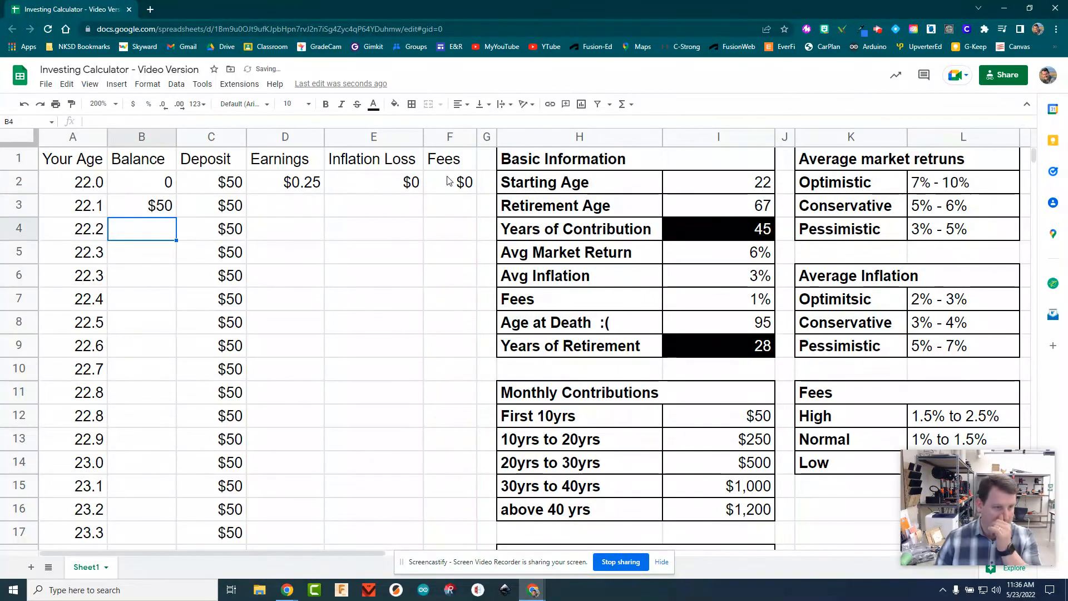
Format the whole Balance column to show two decimal places
{"action": "left_click", "coordinate": [149, 139]}
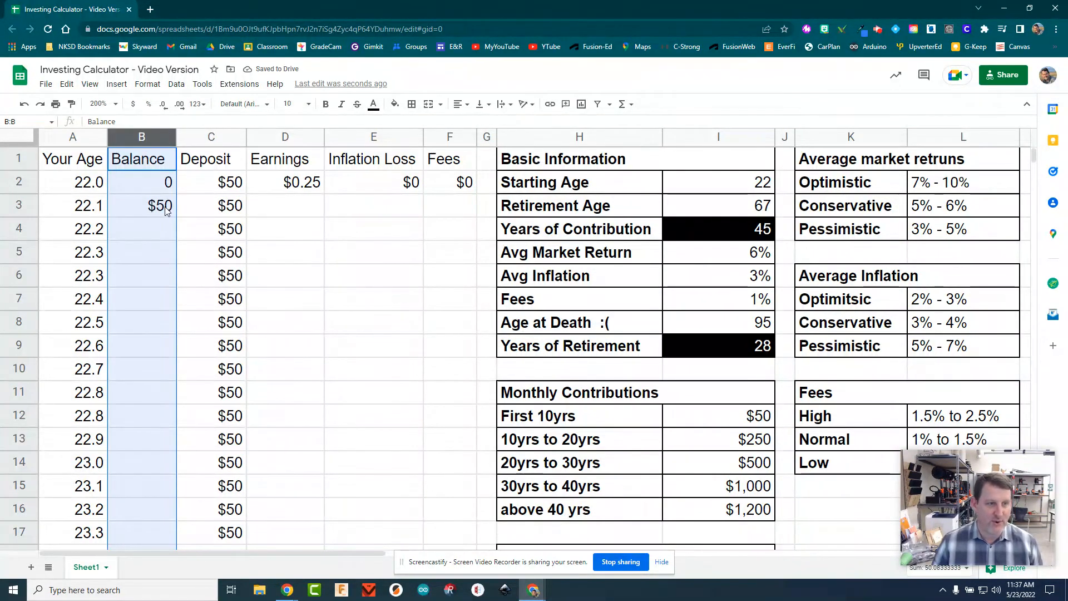
{"action": "left_click", "coordinate": [179, 105]}
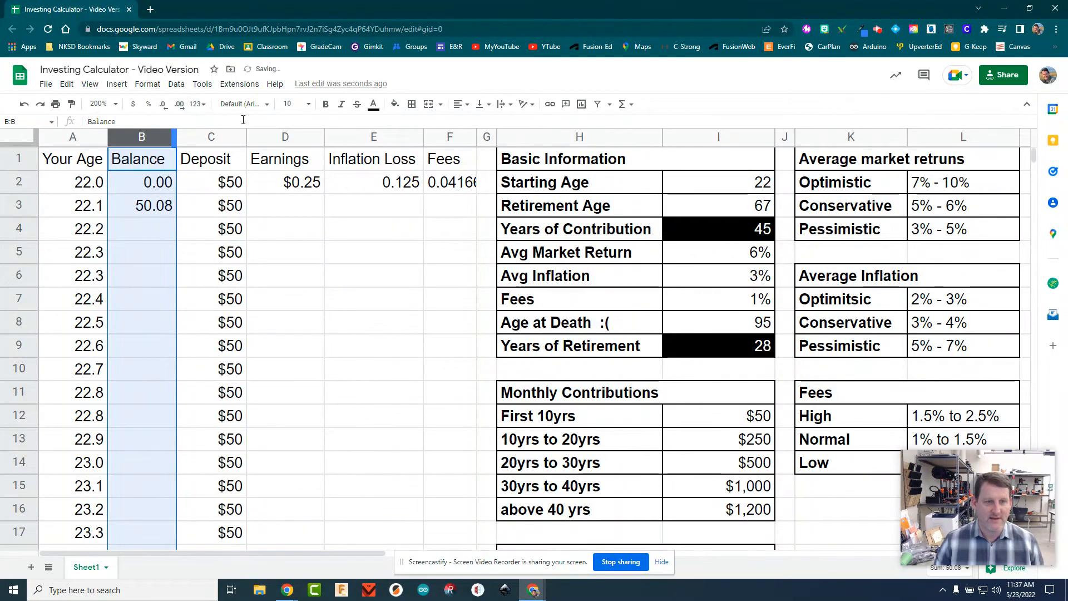
{"action": "left_click", "coordinate": [285, 137]}
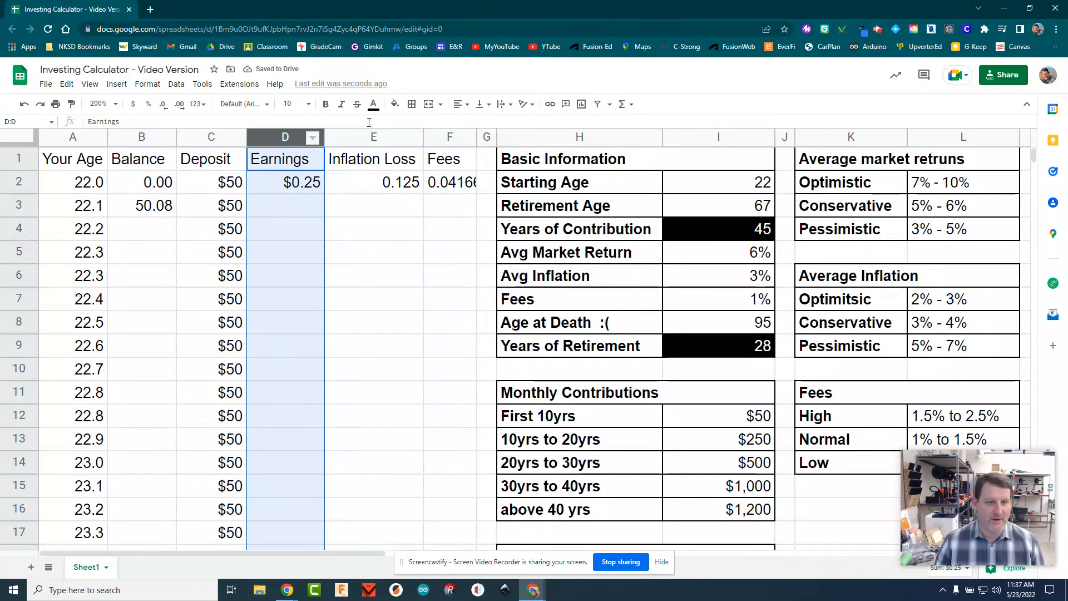
Format the whole Inflation Loss and Fees columns as dollar currency with two decimal places
{"action": "left_click", "coordinate": [371, 137]}
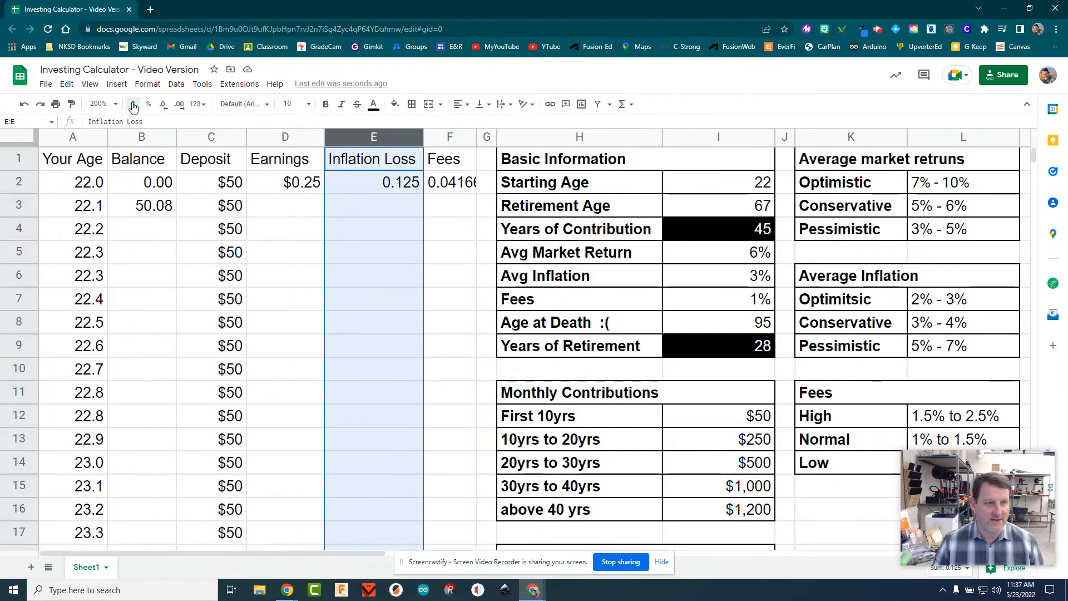
{"action": "left_click", "coordinate": [133, 105]}
{"action": "left_click", "coordinate": [447, 137]}
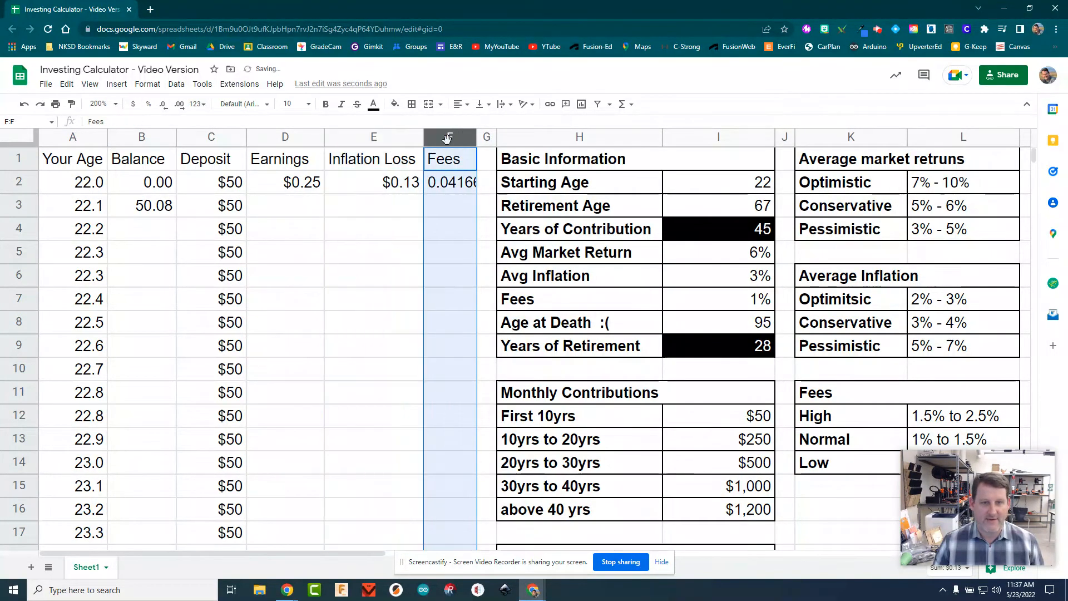
{"action": "left_click", "coordinate": [132, 106]}
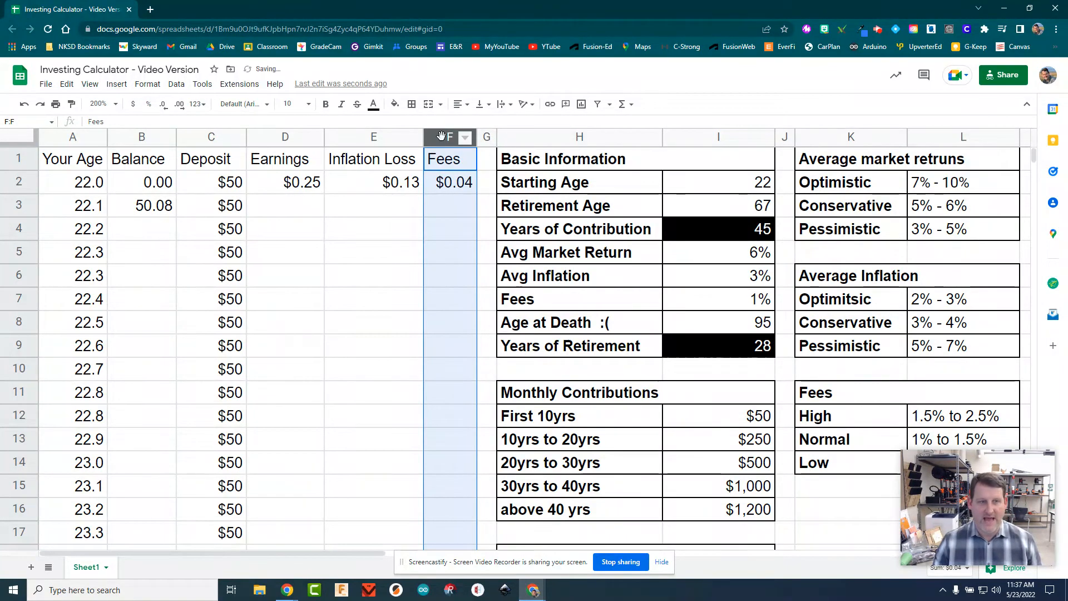
{"action": "left_click", "coordinate": [373, 210]}
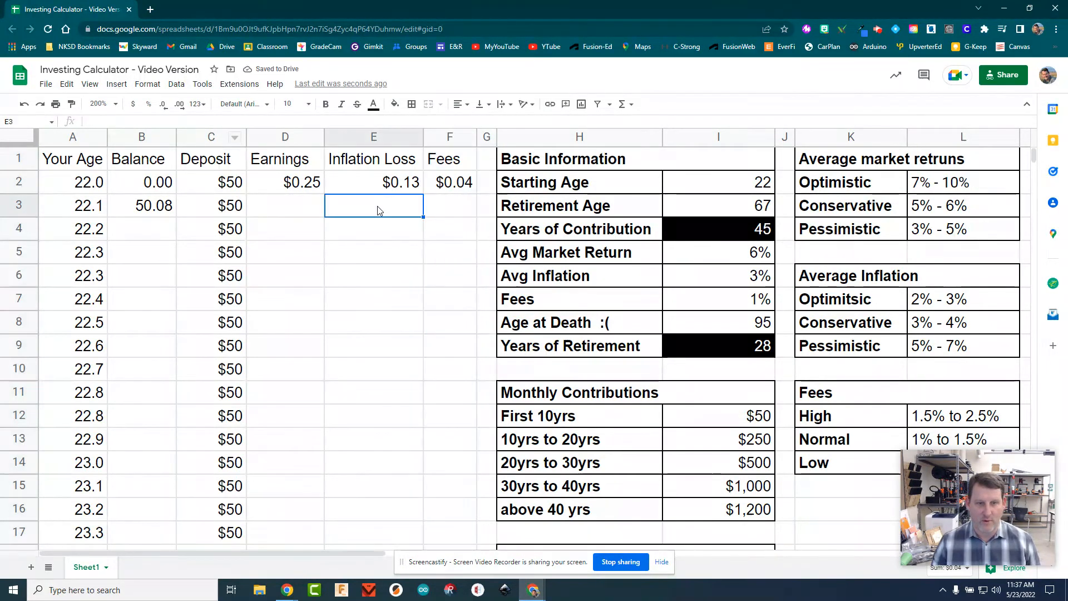
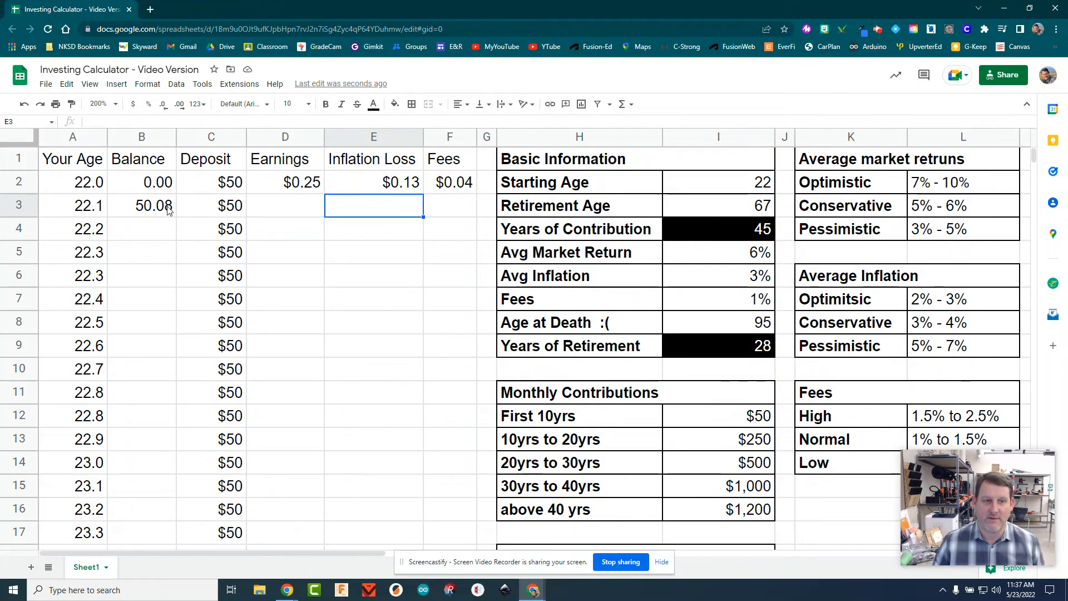
Fill the Balance formula from B3 down the column and format the whole Balance column as dollar currency
{"action": "left_click", "coordinate": [289, 210]}
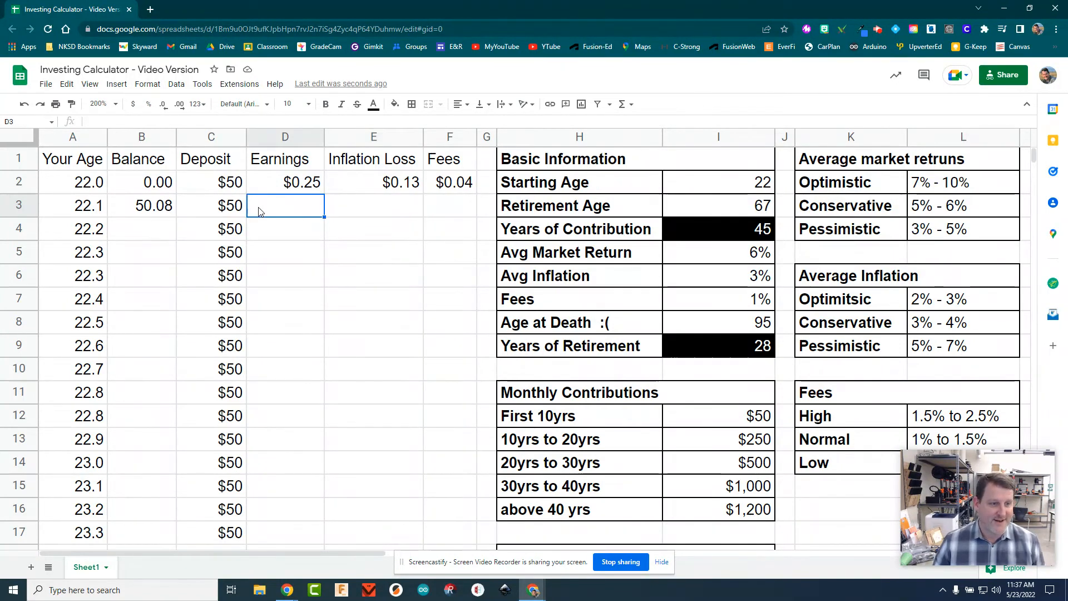
{"action": "left_click", "coordinate": [164, 210]}
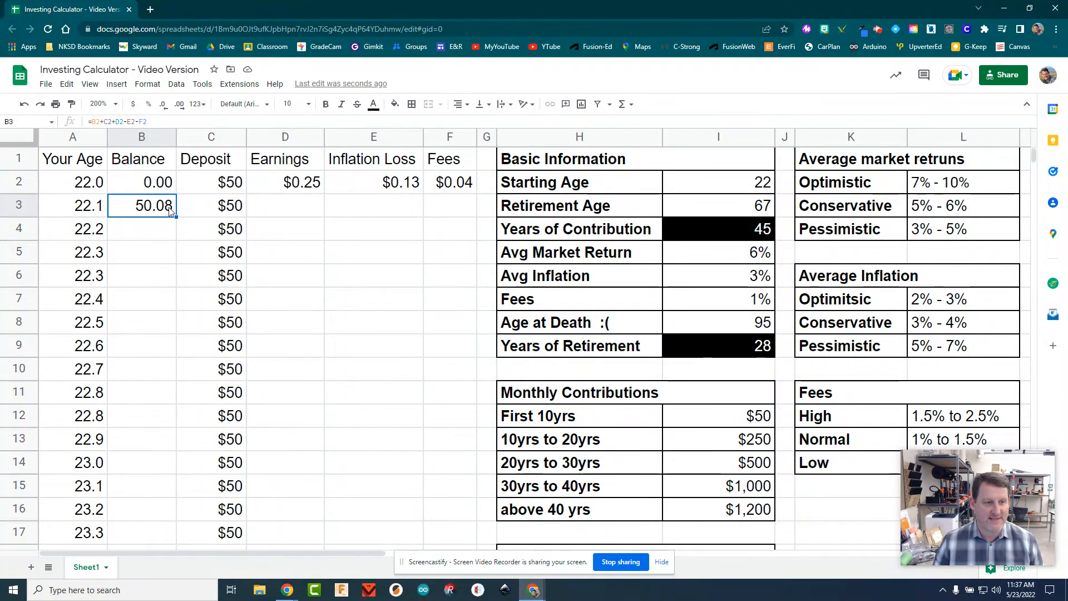
{"action": "double_click", "coordinate": [176, 218]}
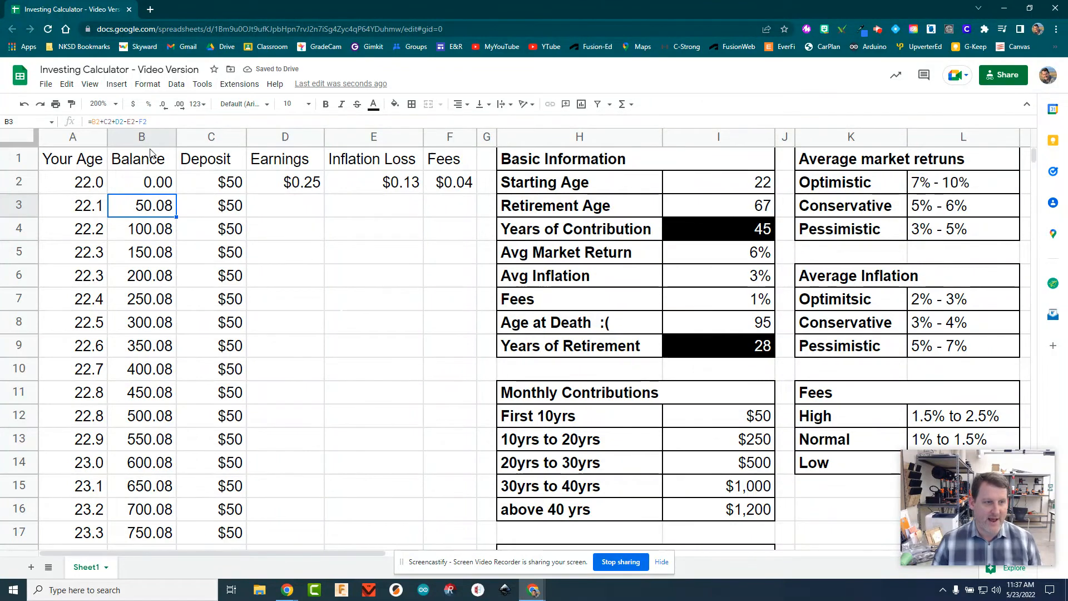
{"action": "left_click", "coordinate": [148, 135]}
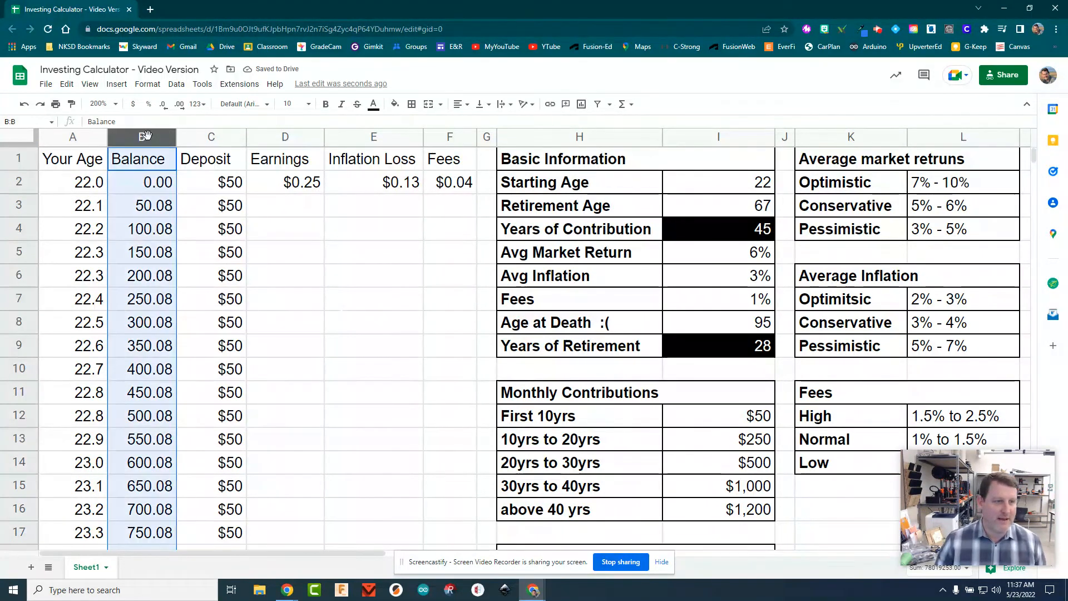
{"action": "left_click", "coordinate": [133, 104]}
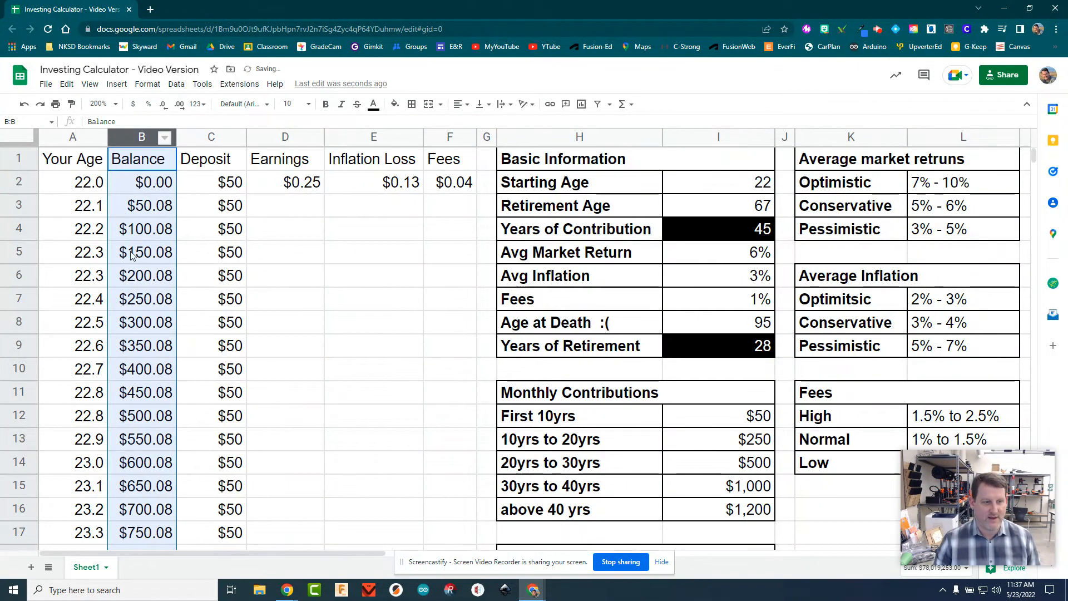
Fill the Earnings, Inflation Loss and Fees formulas in D2:F2 down through all the age rows
{"action": "left_click", "coordinate": [295, 208]}
{"action": "left_click", "coordinate": [306, 183]}
{"action": "key", "text": "shift+Right"}
{"action": "key", "text": "shift+Right"}
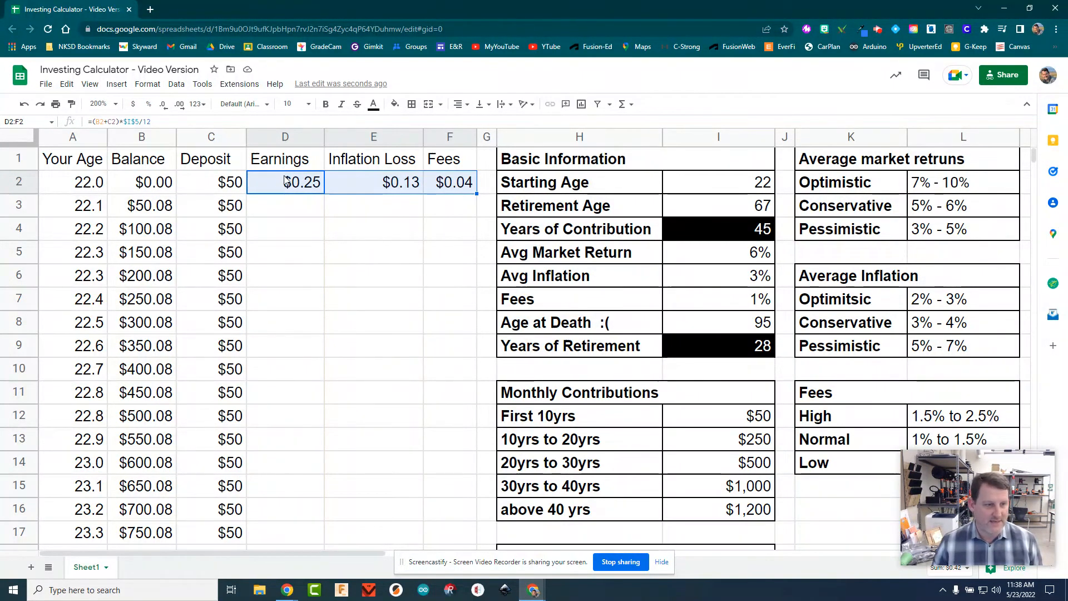
{"action": "double_click", "coordinate": [476, 194]}
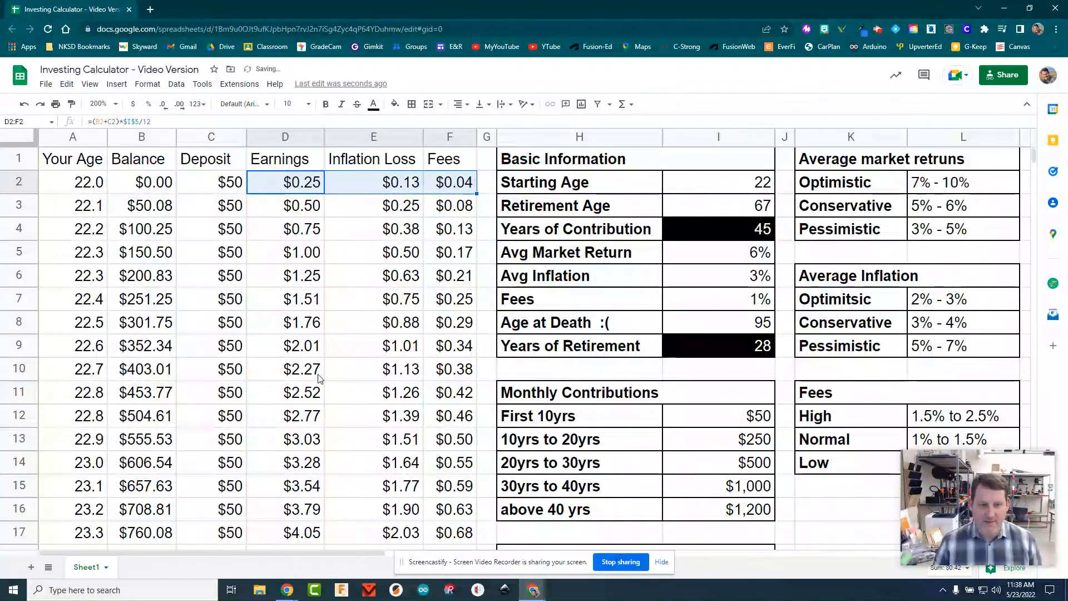
Apply all cell borders to the whole data table, A1:F638
{"action": "left_click_drag", "start_coordinate": [1030, 159], "coordinate": [1004, 391]}
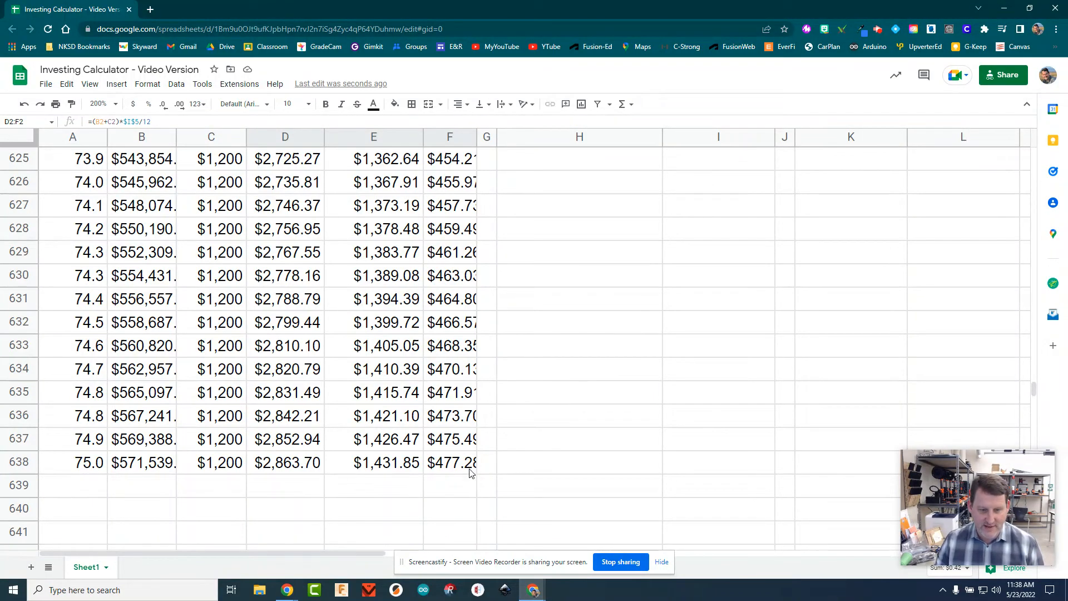
{"action": "left_click_drag", "start_coordinate": [460, 465], "coordinate": [2, 5]}
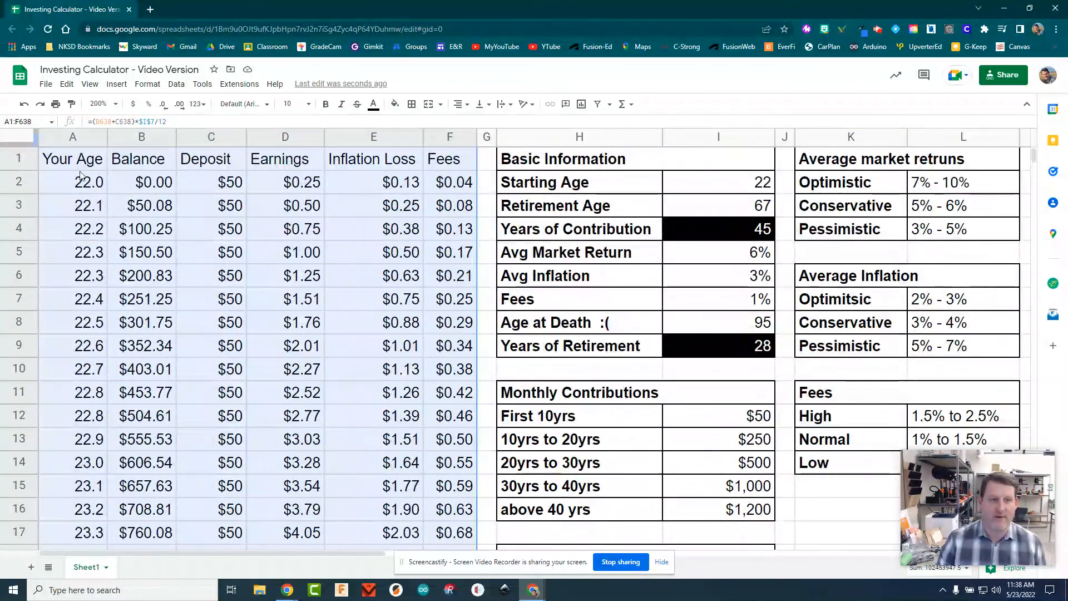
{"action": "left_click", "coordinate": [412, 105]}
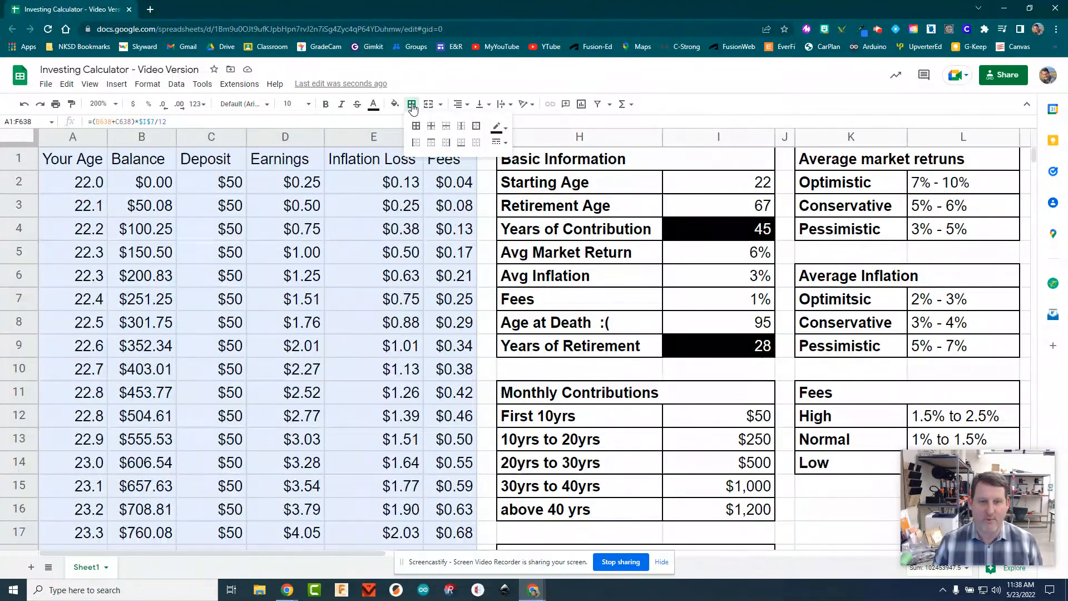
{"action": "left_click", "coordinate": [417, 128]}
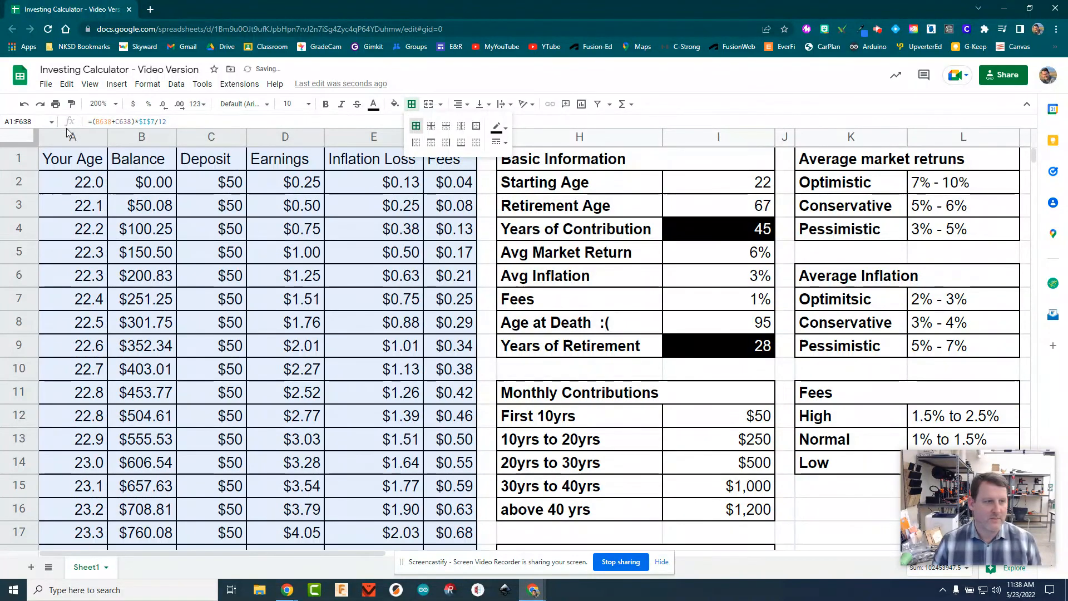
Auto-fit the widths of columns A through F to their contents, from Your Age to Fees
{"action": "double_click", "coordinate": [106, 137]}
{"action": "left_click", "coordinate": [95, 140]}
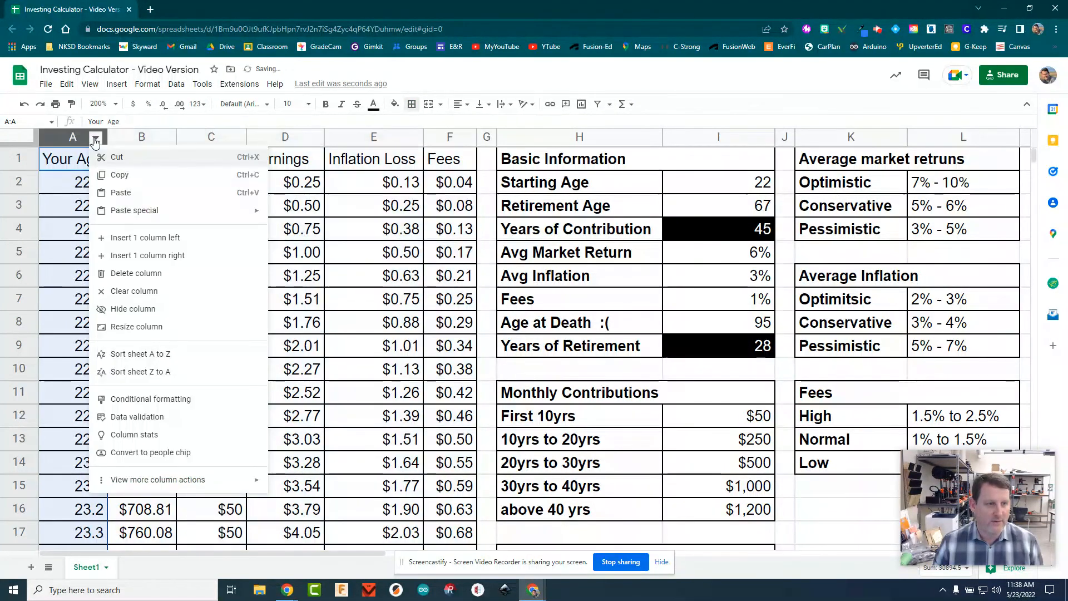
{"action": "left_click", "coordinate": [211, 182]}
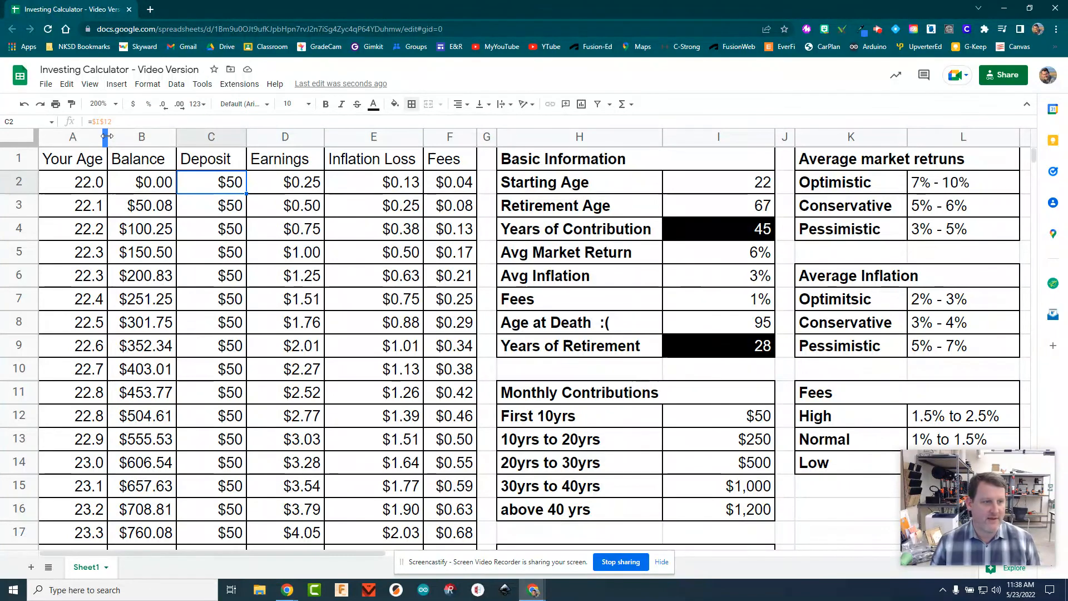
{"action": "double_click", "coordinate": [106, 137]}
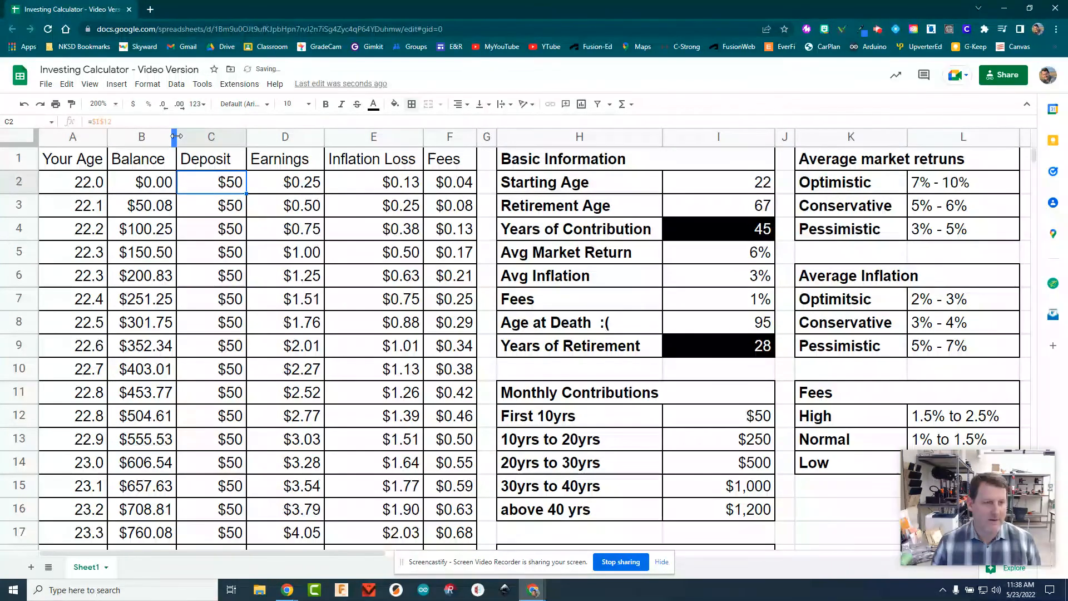
{"action": "double_click", "coordinate": [176, 139]}
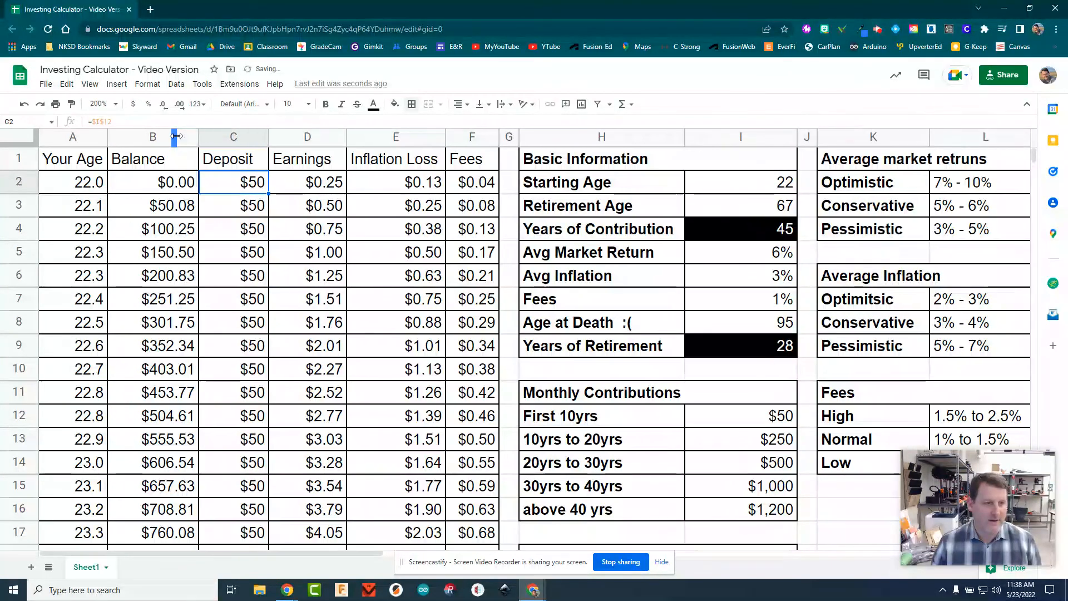
{"action": "double_click", "coordinate": [268, 134]}
{"action": "double_click", "coordinate": [334, 132]}
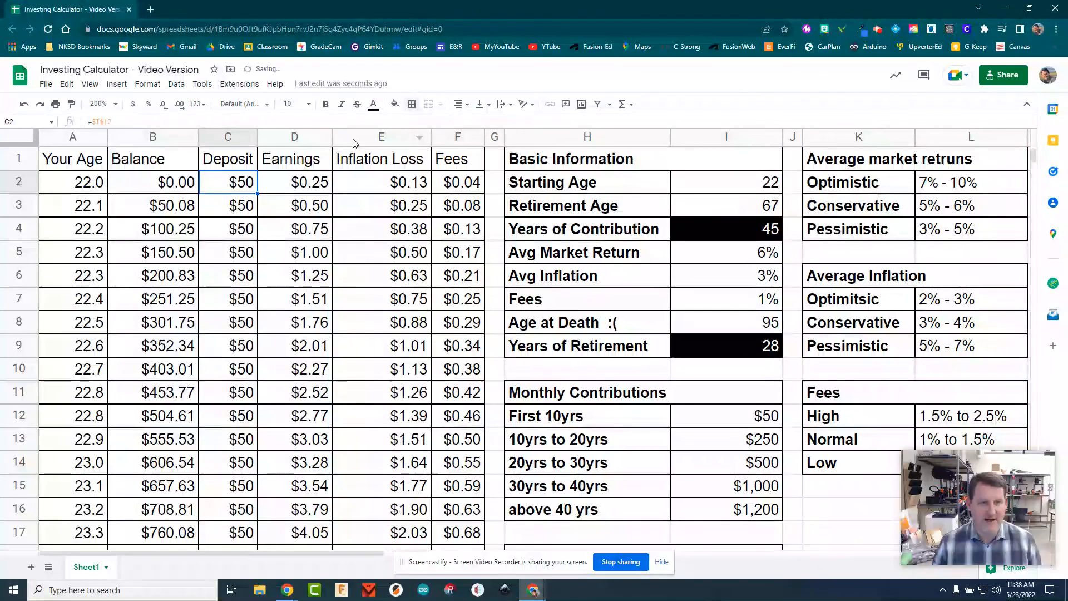
{"action": "double_click", "coordinate": [430, 136]}
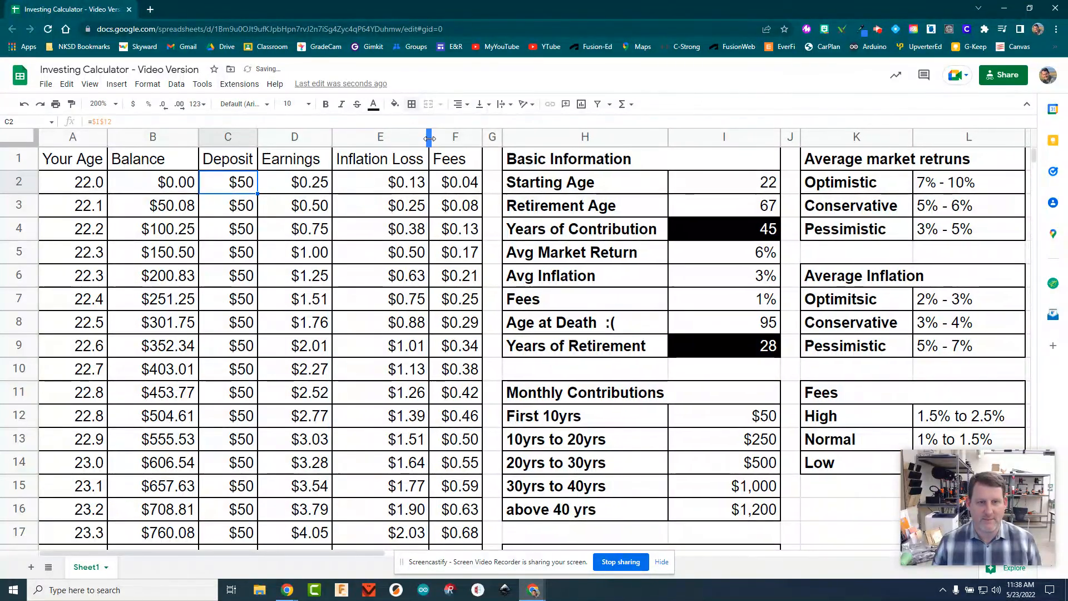
{"action": "double_click", "coordinate": [483, 137]}
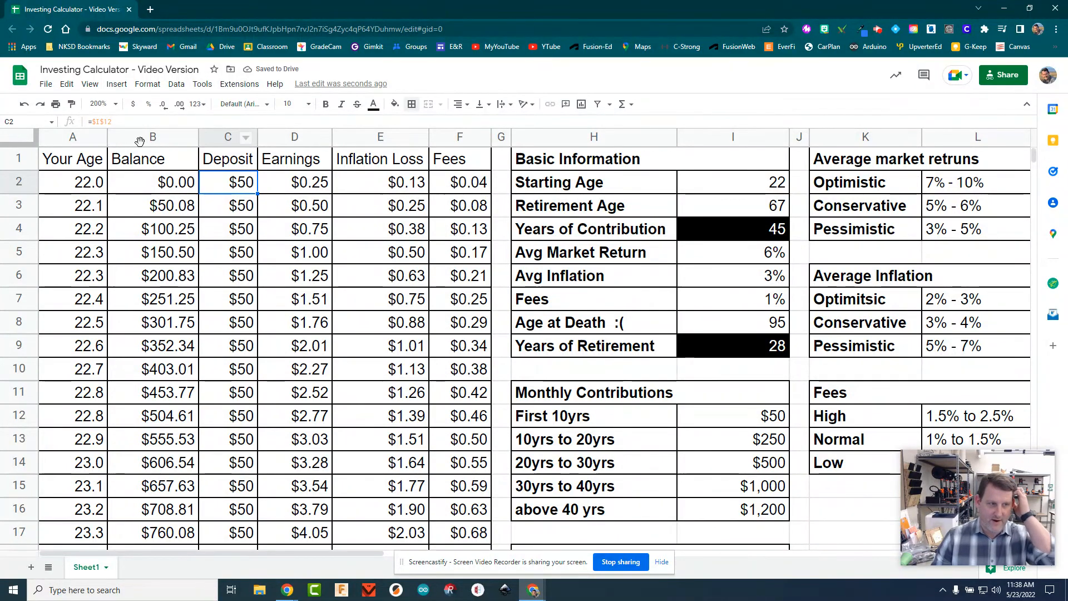
Make the table headings in A1:F1 bold
{"action": "left_click_drag", "start_coordinate": [72, 160], "coordinate": [460, 161]}
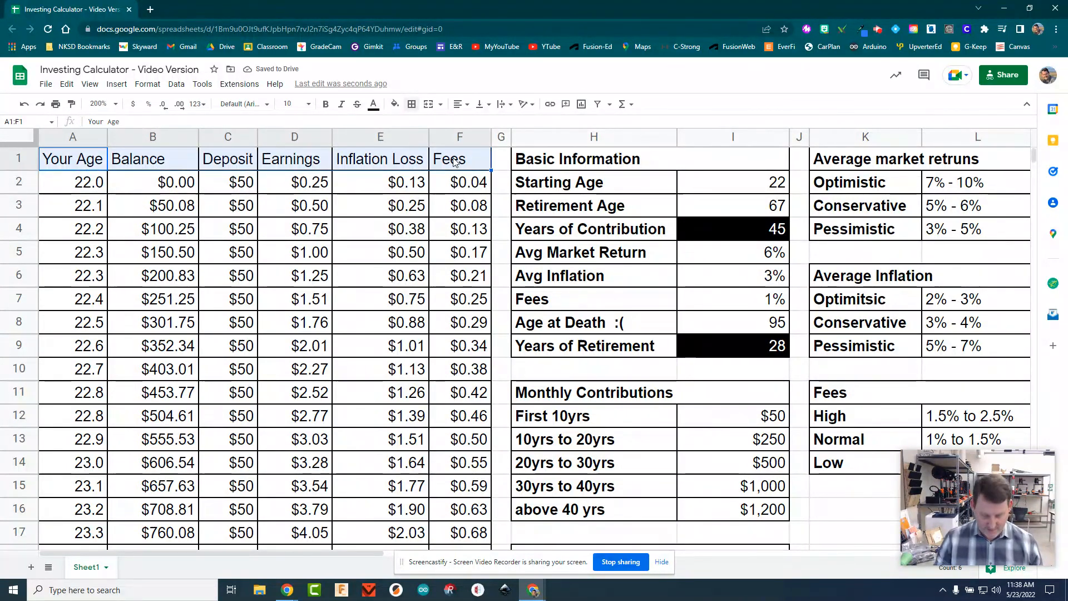
{"action": "key", "text": "ctrl+b"}
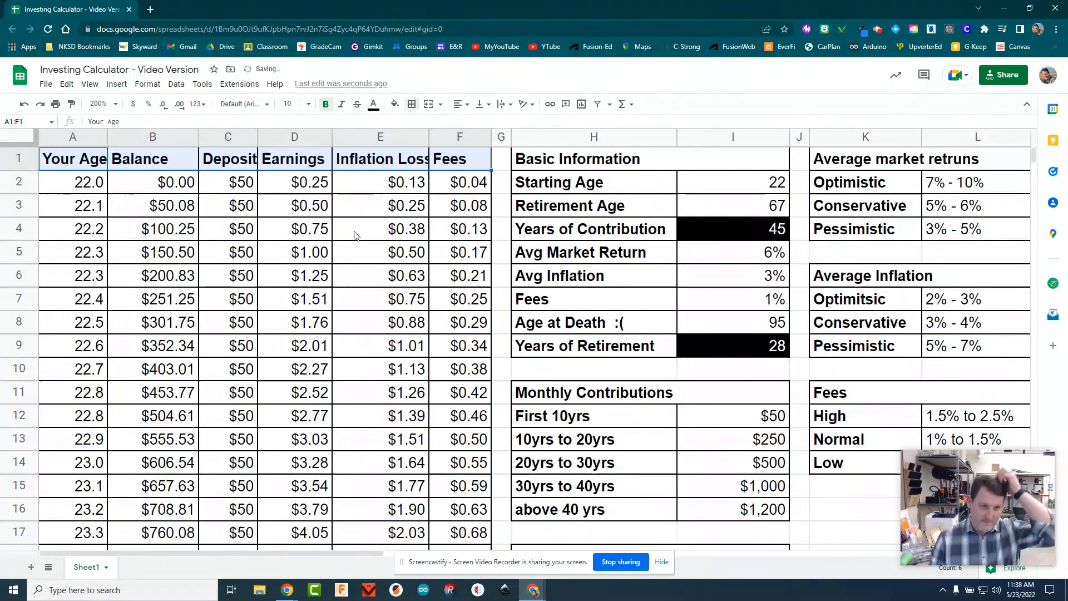
{"action": "left_click", "coordinate": [358, 228]}
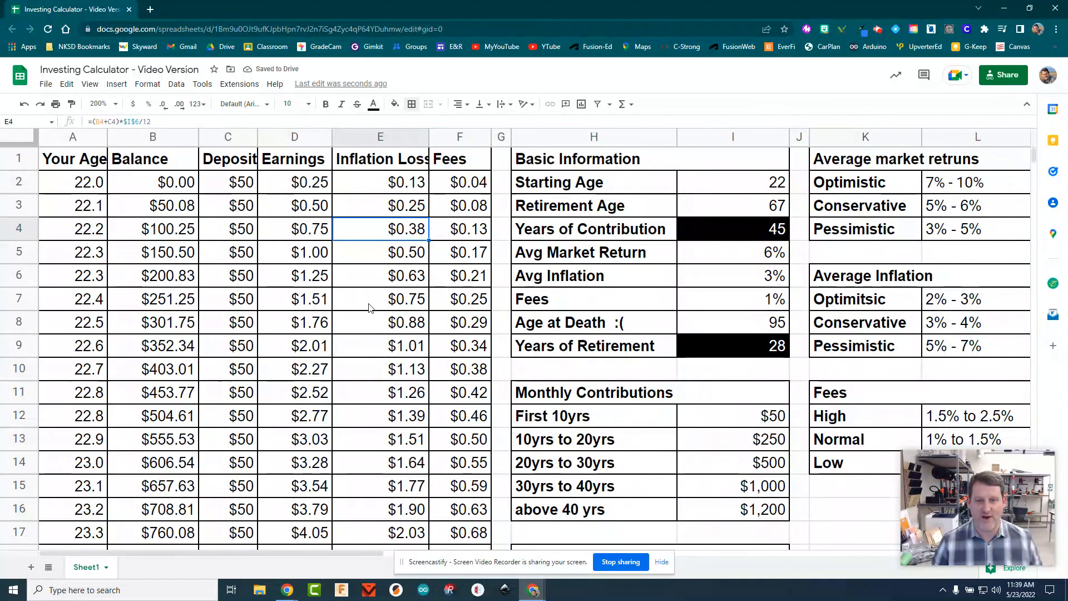
Enter =B2 as the Starting Balance in I19 of The Results table, referencing the first Balance cell
{"action": "scroll", "coordinate": [368, 308], "scroll_direction": "down", "scroll_amount": 4}
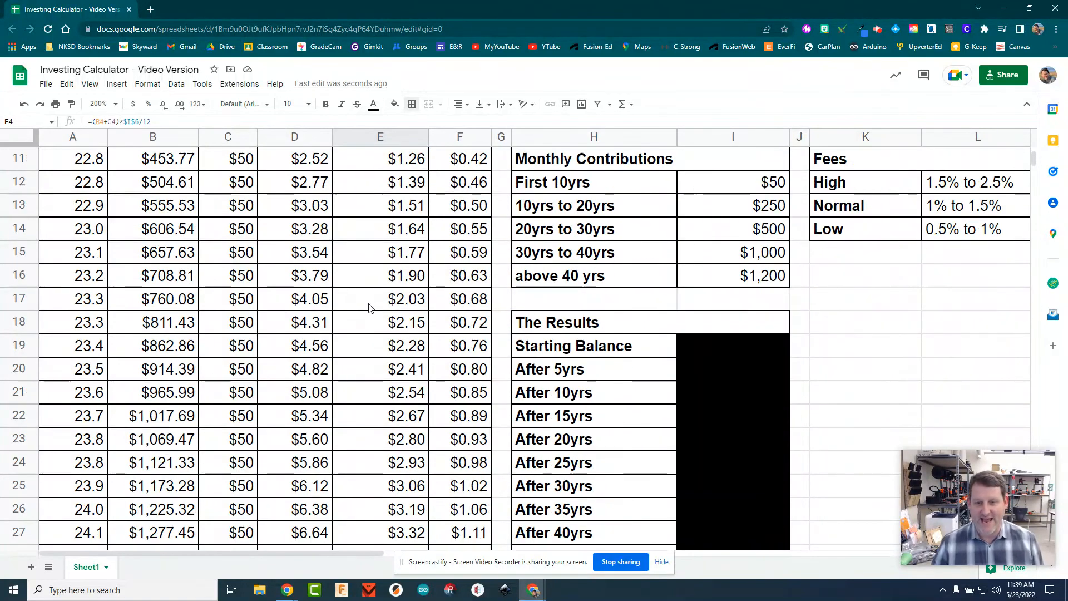
{"action": "scroll", "coordinate": [369, 308], "scroll_direction": "down", "scroll_amount": 1}
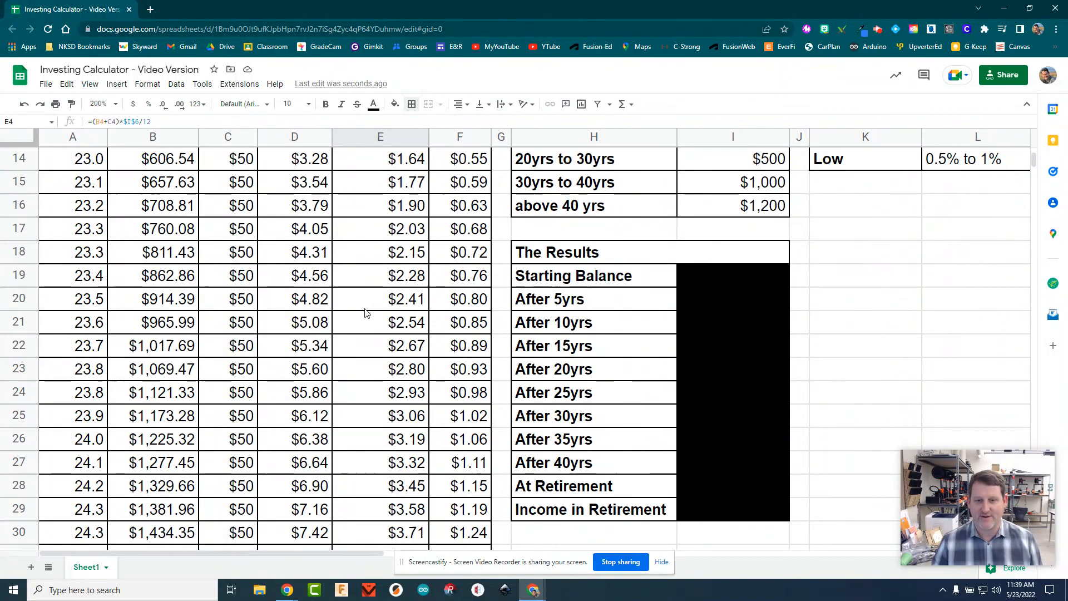
{"action": "left_click", "coordinate": [712, 277]}
{"action": "scroll", "coordinate": [556, 334], "scroll_direction": "up", "scroll_amount": 4}
{"action": "scroll", "coordinate": [541, 343], "scroll_direction": "down", "scroll_amount": 2}
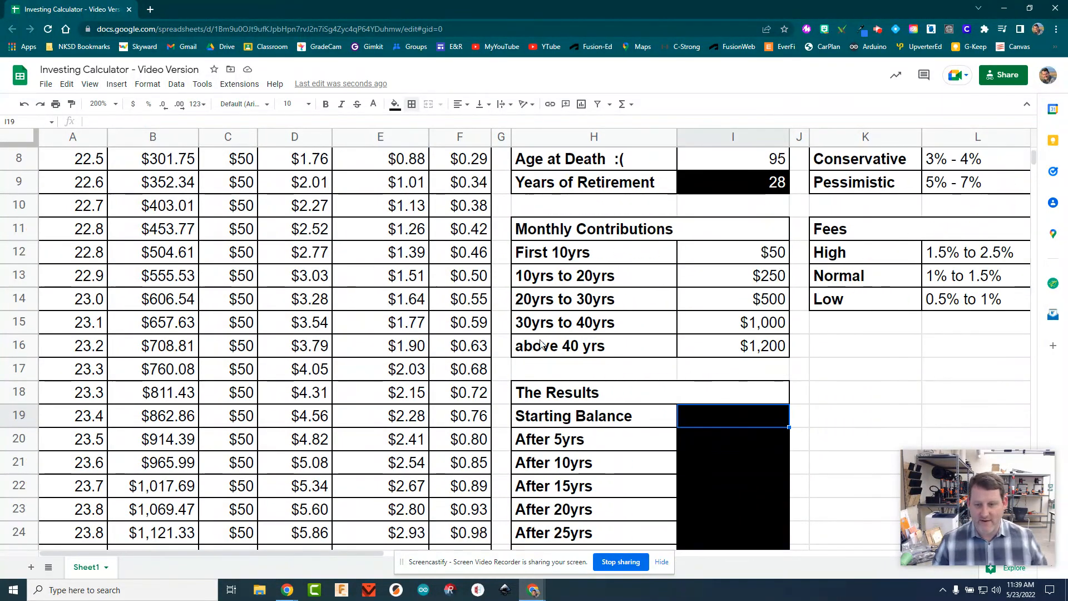
{"action": "type", "text": "="}
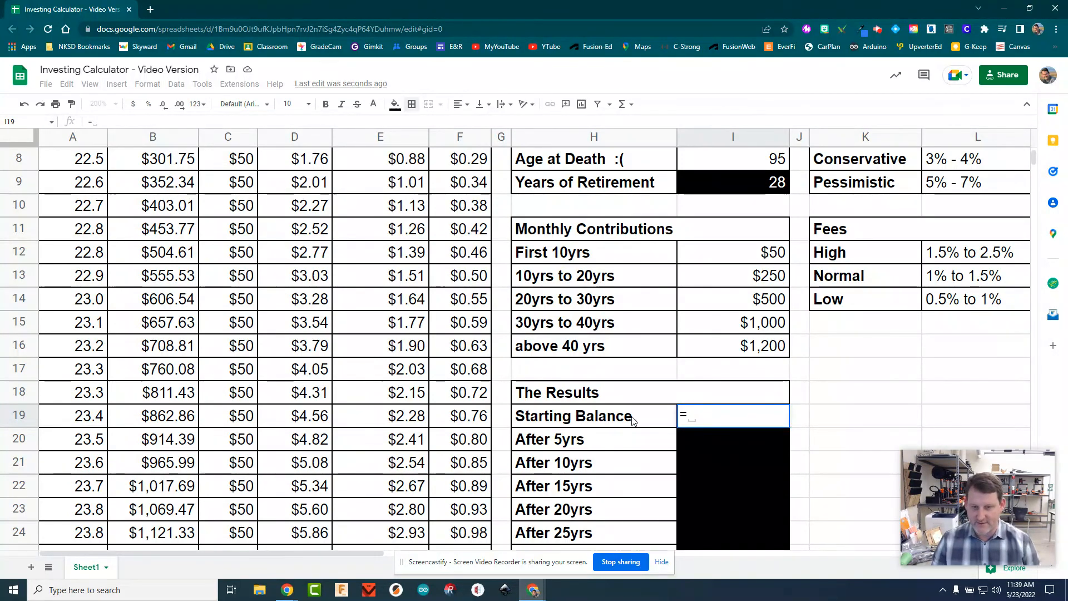
{"action": "scroll", "coordinate": [23, 251], "scroll_direction": "up", "scroll_amount": 3}
{"action": "left_click", "coordinate": [111, 188]}
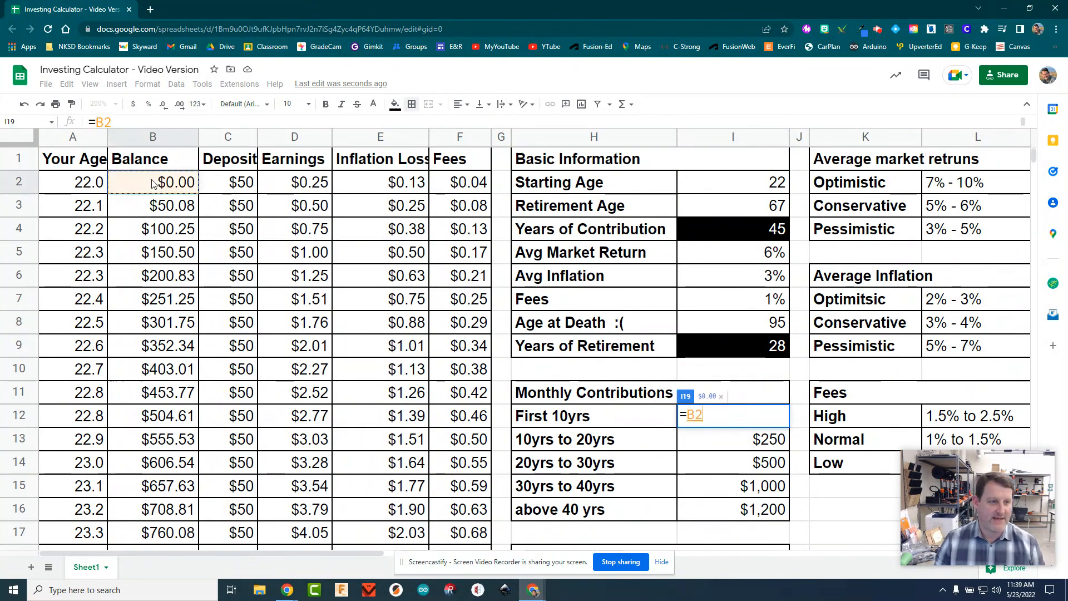
{"action": "key", "text": "Return"}
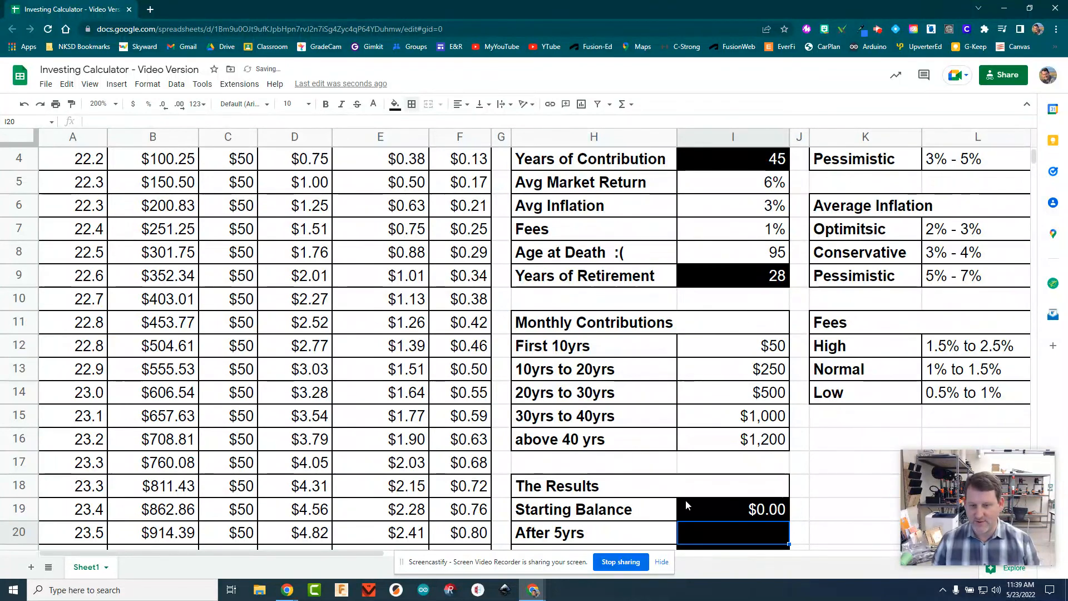
Enter =A62 in the After 5yrs result cell I20, referencing the age 27.0 row
{"action": "scroll", "coordinate": [568, 488], "scroll_direction": "down", "scroll_amount": 1}
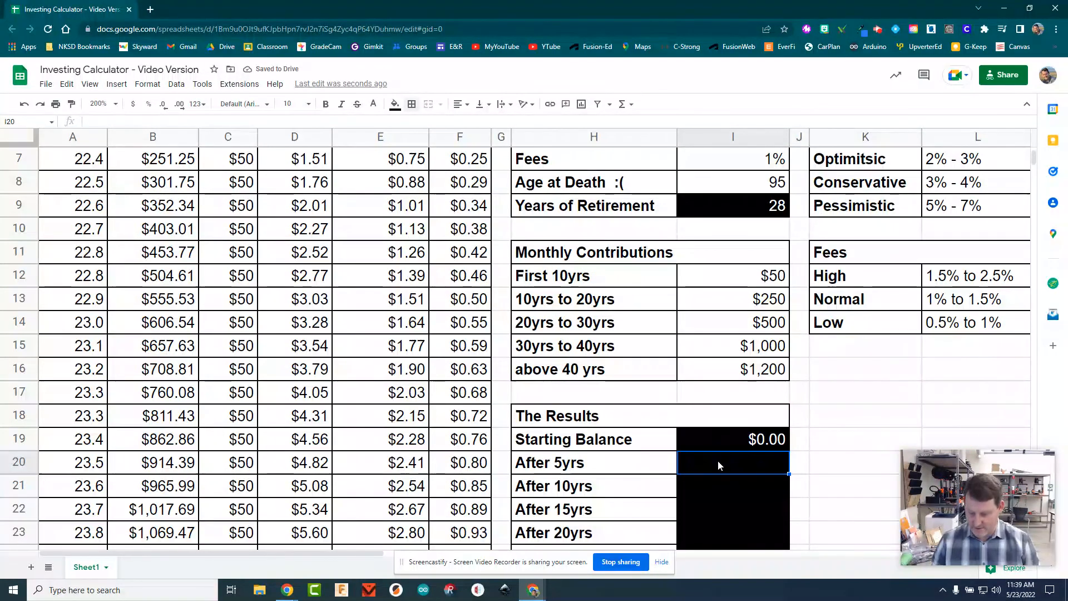
{"action": "type", "text": "="}
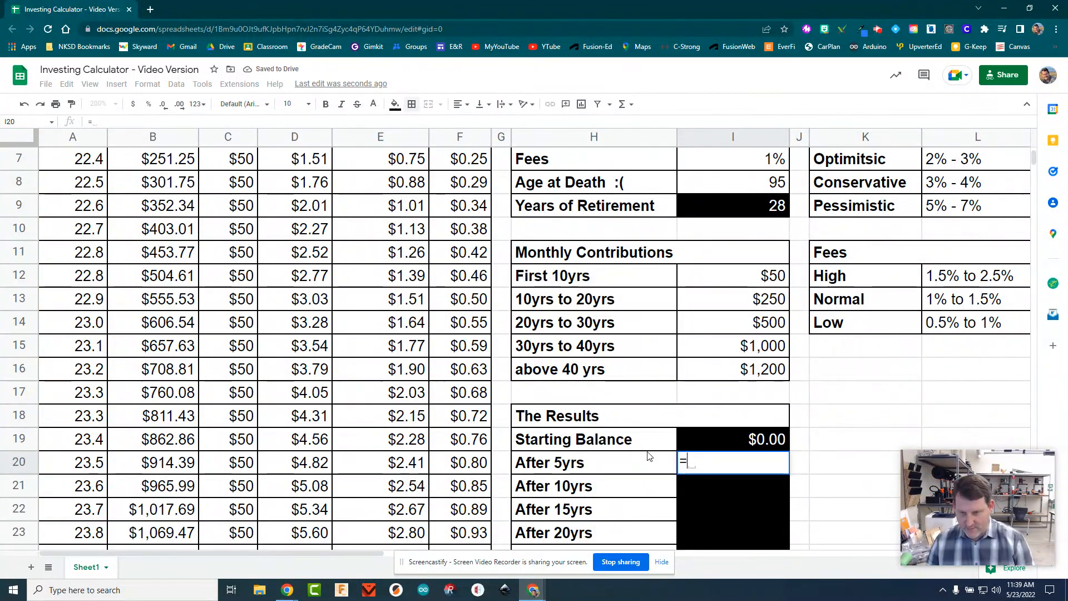
{"action": "scroll", "coordinate": [81, 275], "scroll_direction": "up", "scroll_amount": 2}
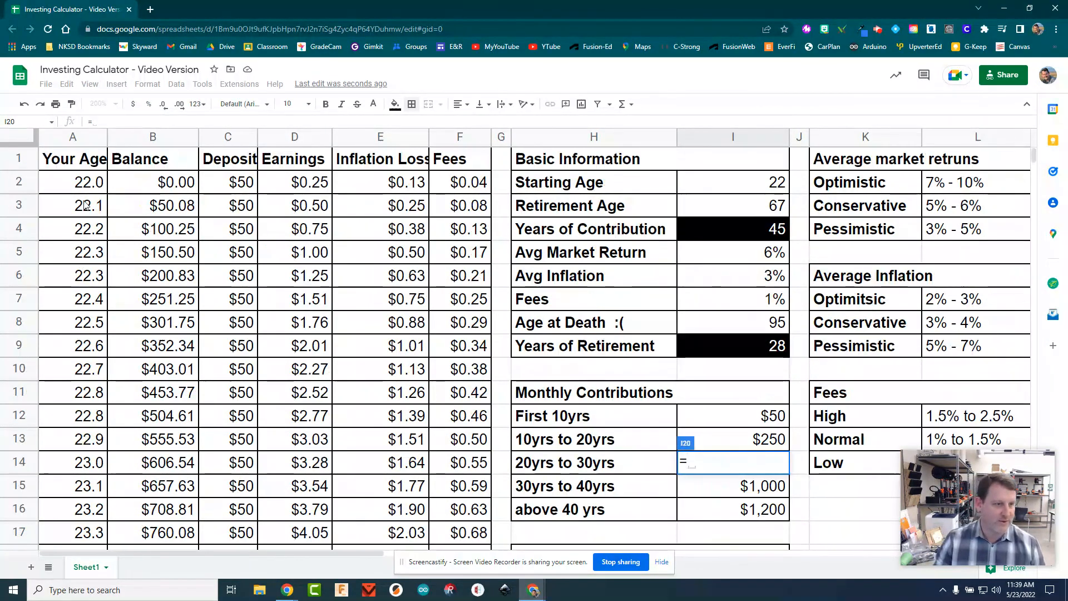
{"action": "scroll", "coordinate": [75, 334], "scroll_direction": "down", "scroll_amount": 6}
{"action": "scroll", "coordinate": [72, 410], "scroll_direction": "down", "scroll_amount": 10}
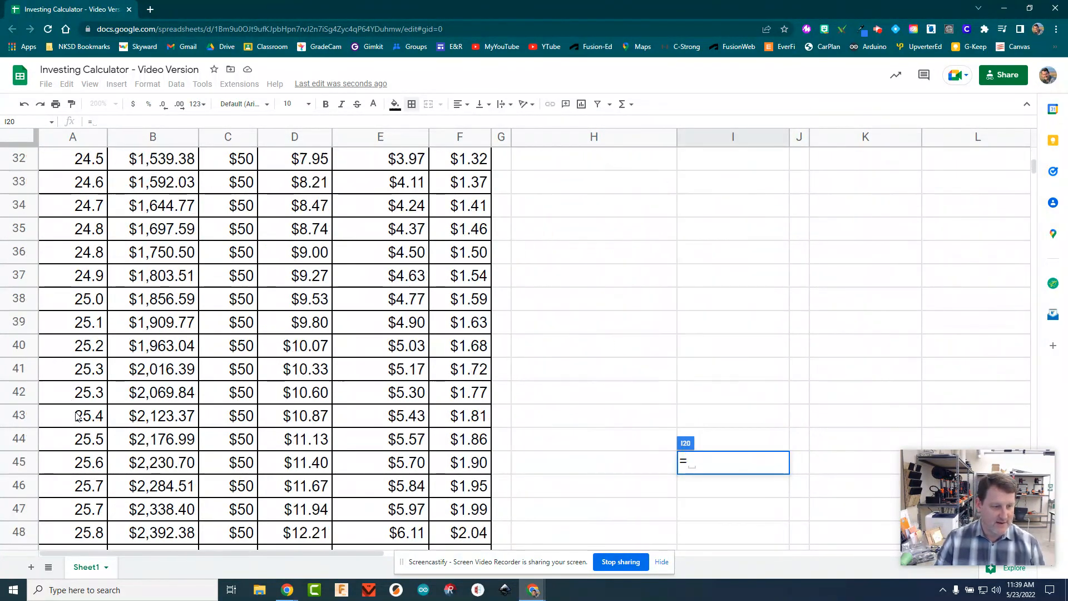
{"action": "left_click", "coordinate": [88, 461]}
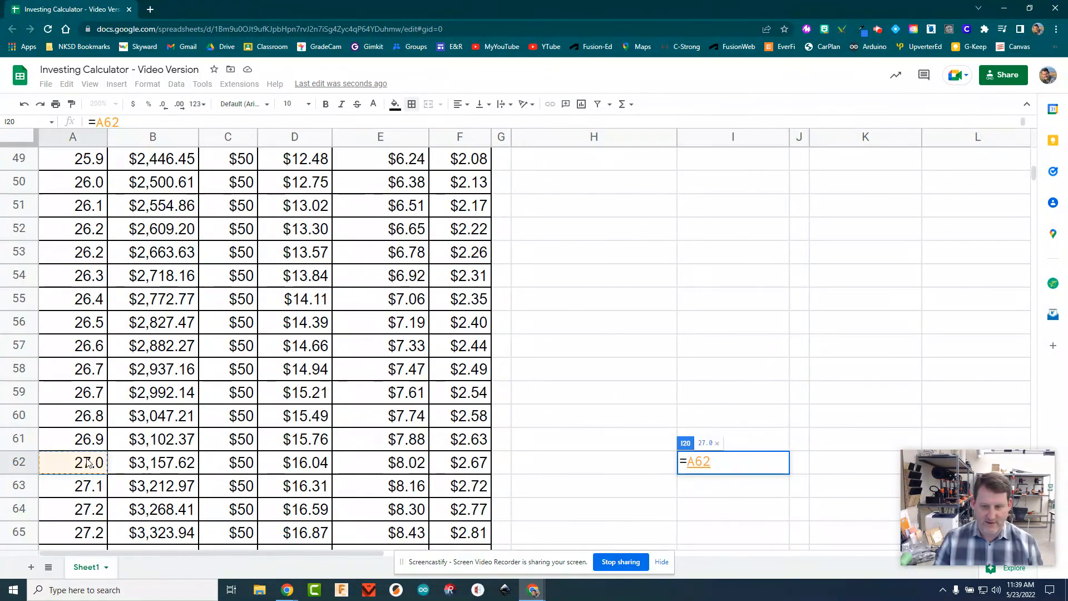
{"action": "key", "text": "Return"}
{"action": "scroll", "coordinate": [592, 308], "scroll_direction": "up", "scroll_amount": 3}
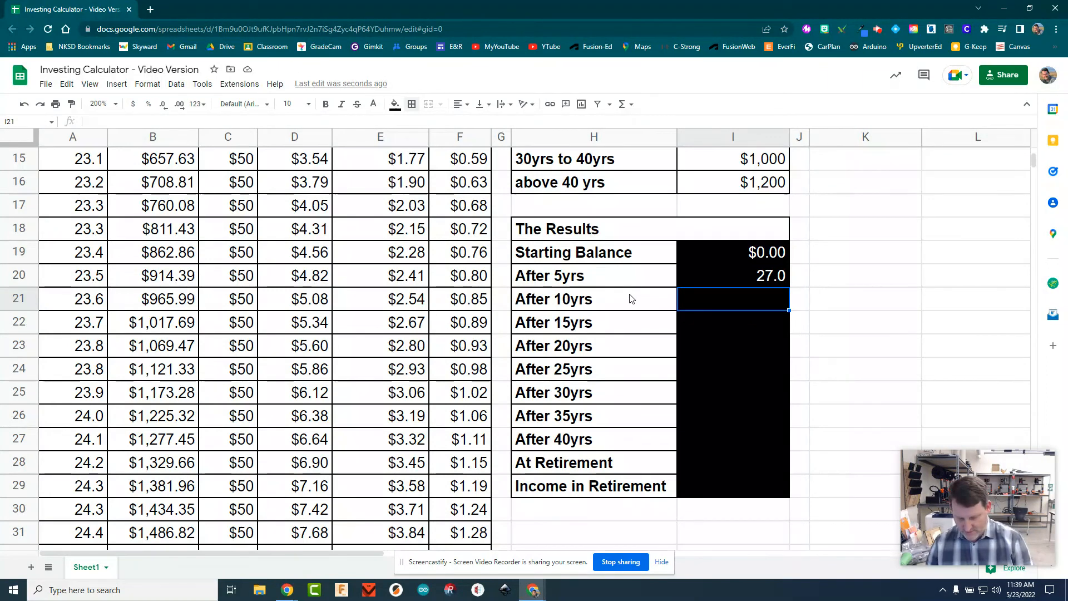
{"action": "type", "text": "="}
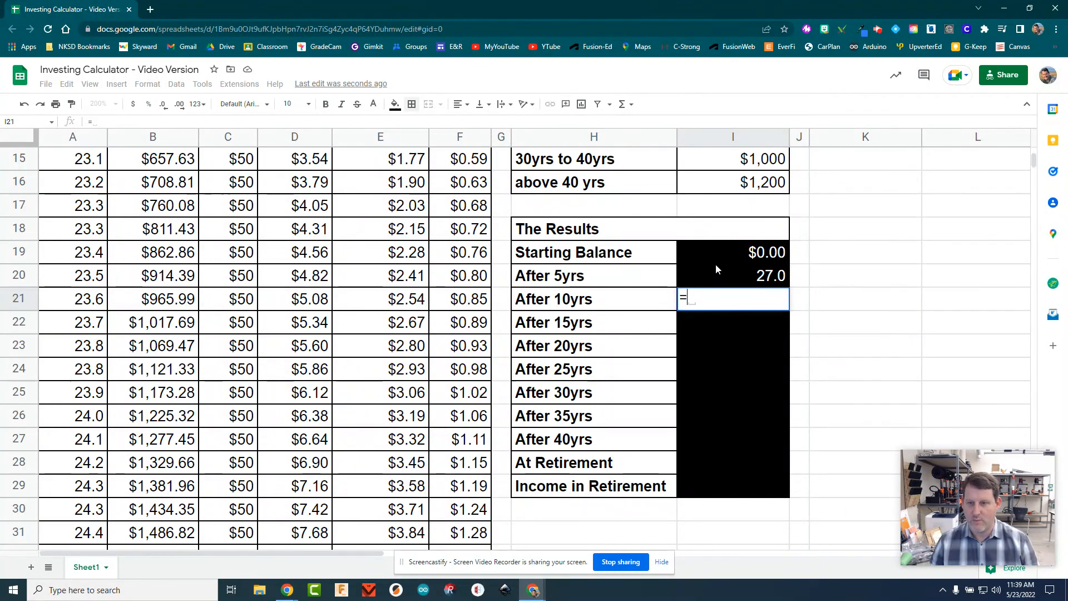
{"action": "left_click", "coordinate": [716, 269]}
{"action": "key", "text": "BackSpace"}
{"action": "key", "text": "BackSpace"}
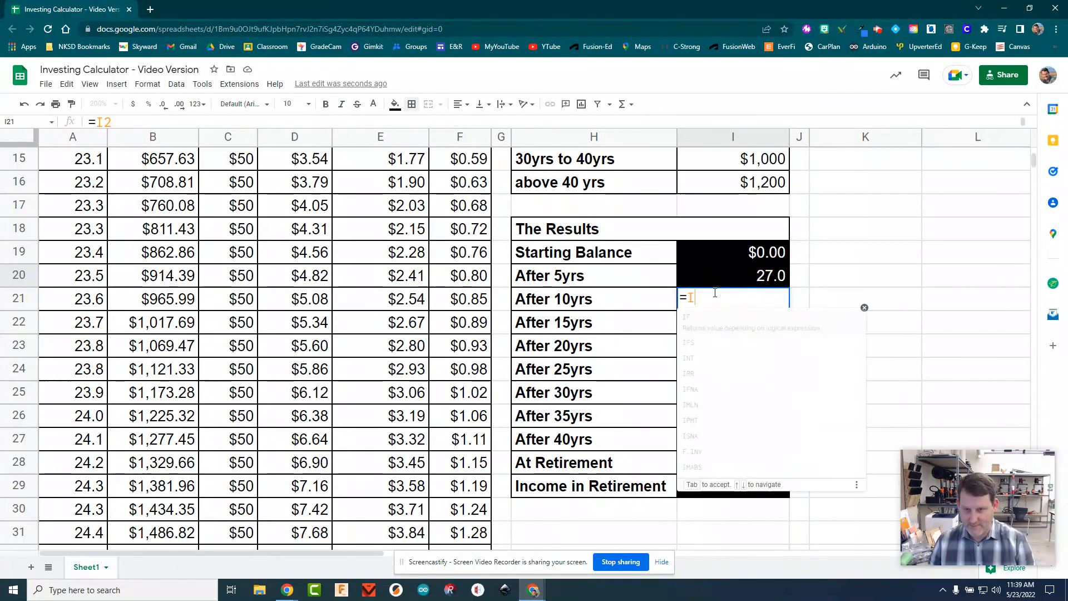
{"action": "key", "text": "Escape"}
{"action": "key", "text": "Escape"}
Replace the After 5yrs result in I20 with =B62, referencing the Balance in the age 27.0 row
{"action": "left_click", "coordinate": [719, 277]}
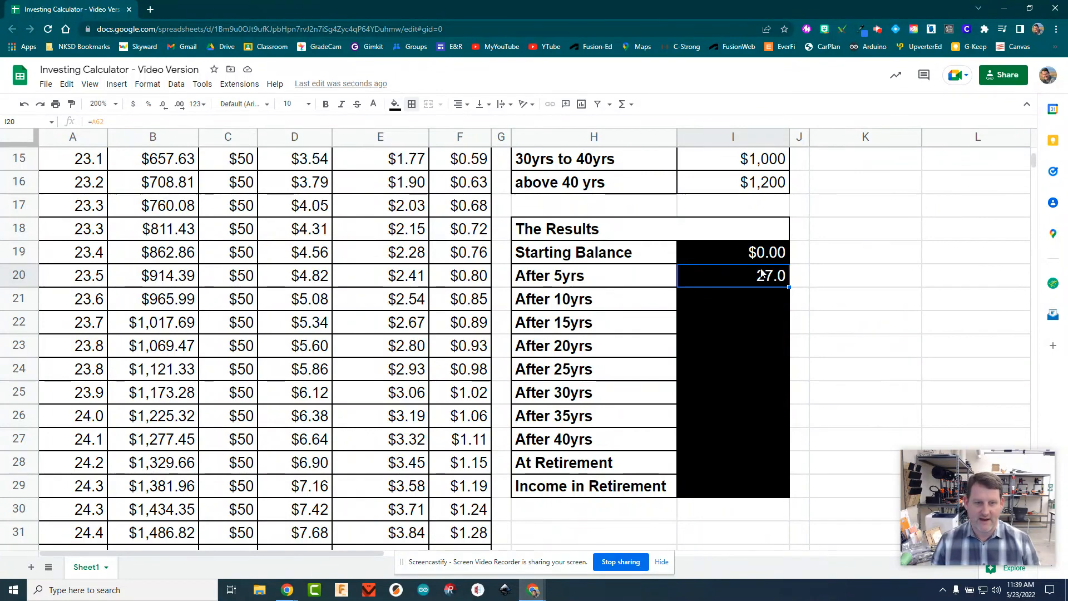
{"action": "scroll", "coordinate": [88, 388], "scroll_direction": "down", "scroll_amount": 10}
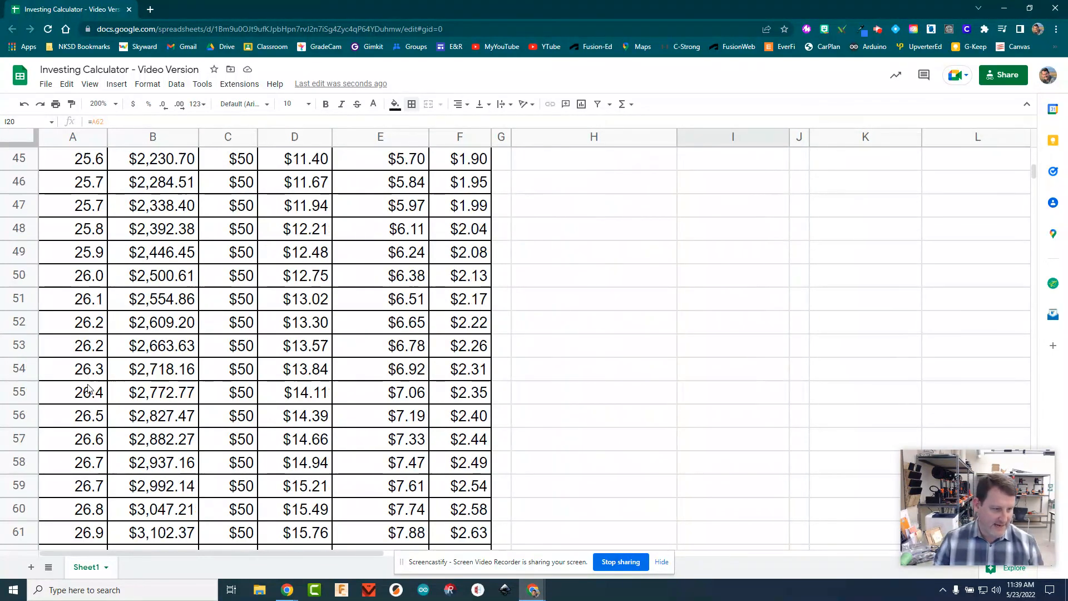
{"action": "scroll", "coordinate": [88, 389], "scroll_direction": "up", "scroll_amount": 9}
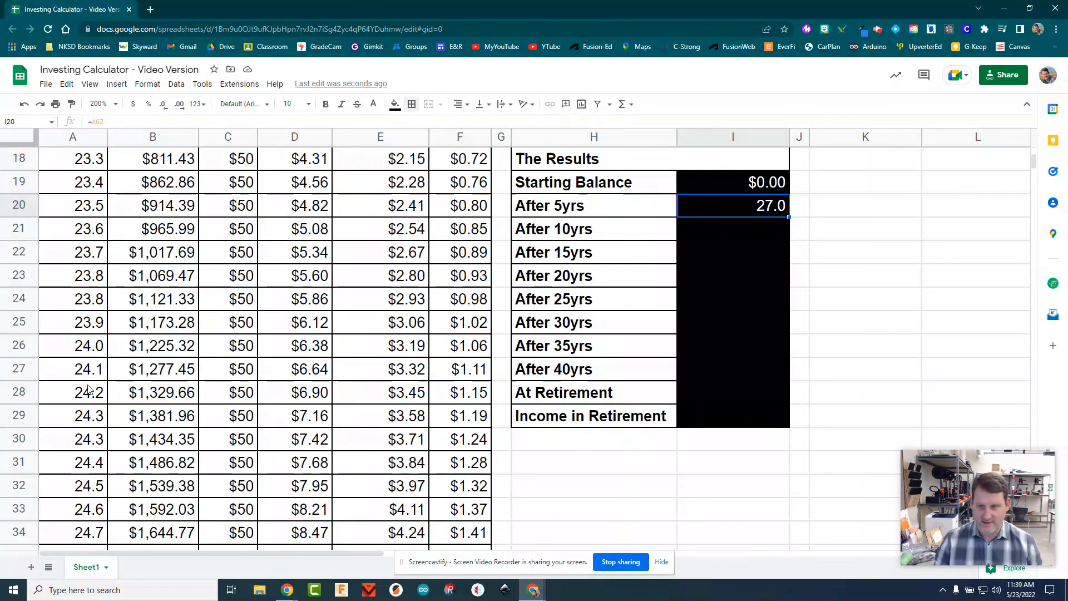
{"action": "type", "text": "="}
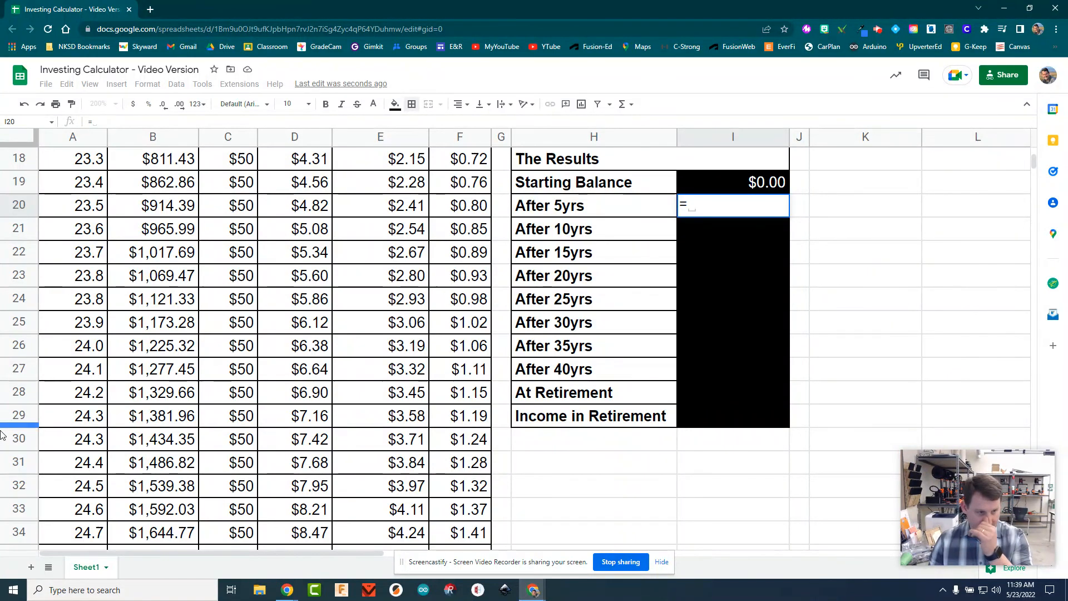
{"action": "scroll", "coordinate": [88, 389], "scroll_direction": "down", "scroll_amount": 5}
{"action": "scroll", "coordinate": [82, 418], "scroll_direction": "down", "scroll_amount": 7}
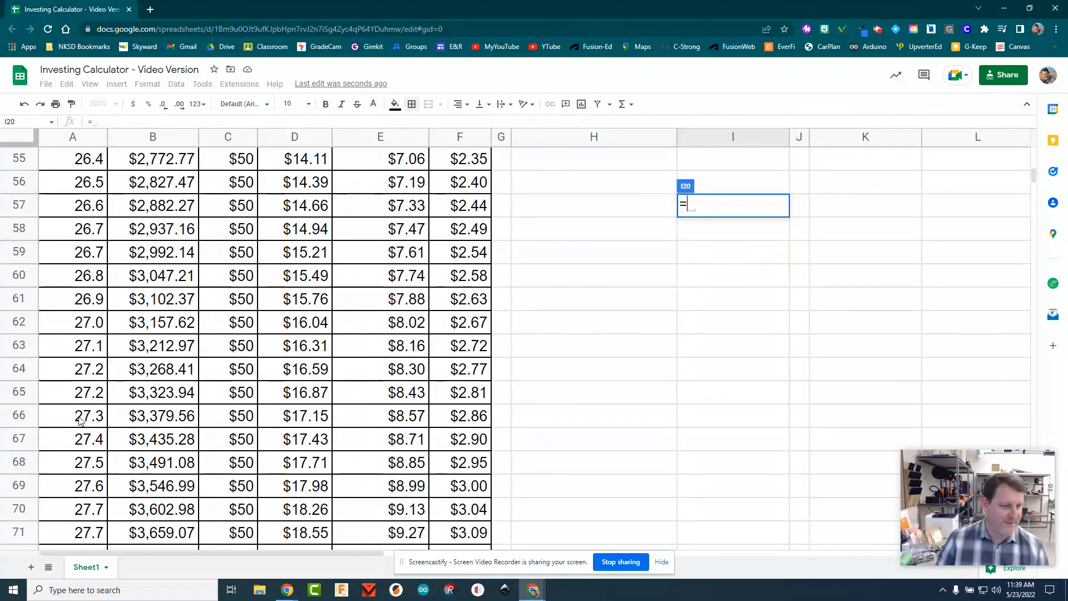
{"action": "left_click", "coordinate": [172, 326]}
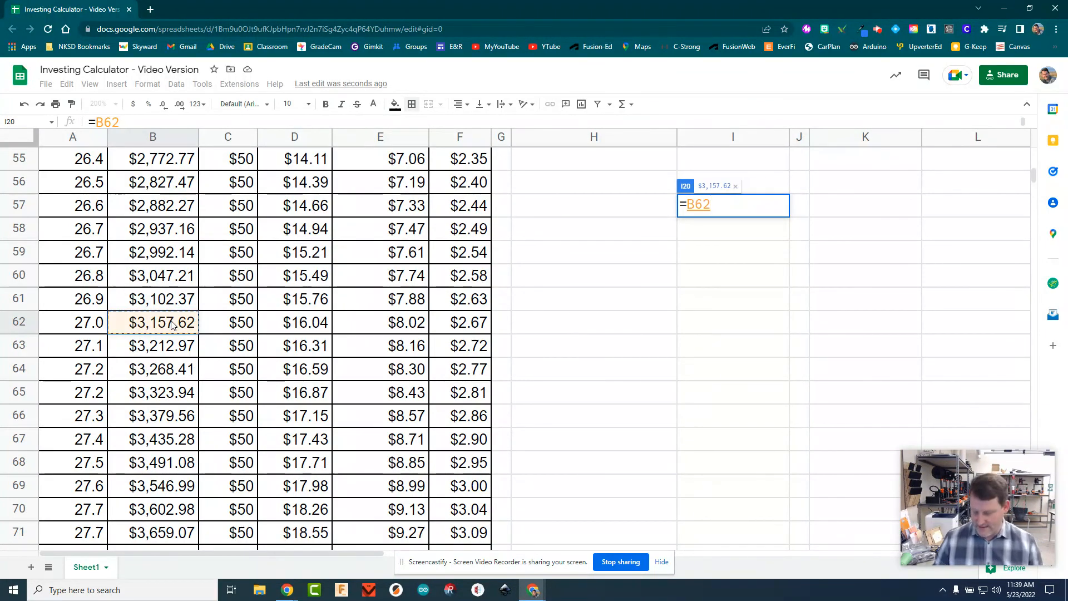
{"action": "key", "text": "Return"}
Enter =B182 in the After 10yrs result cell I21, referencing the Balance in the age 37.0 row
{"action": "scroll", "coordinate": [612, 356], "scroll_direction": "up", "scroll_amount": 2}
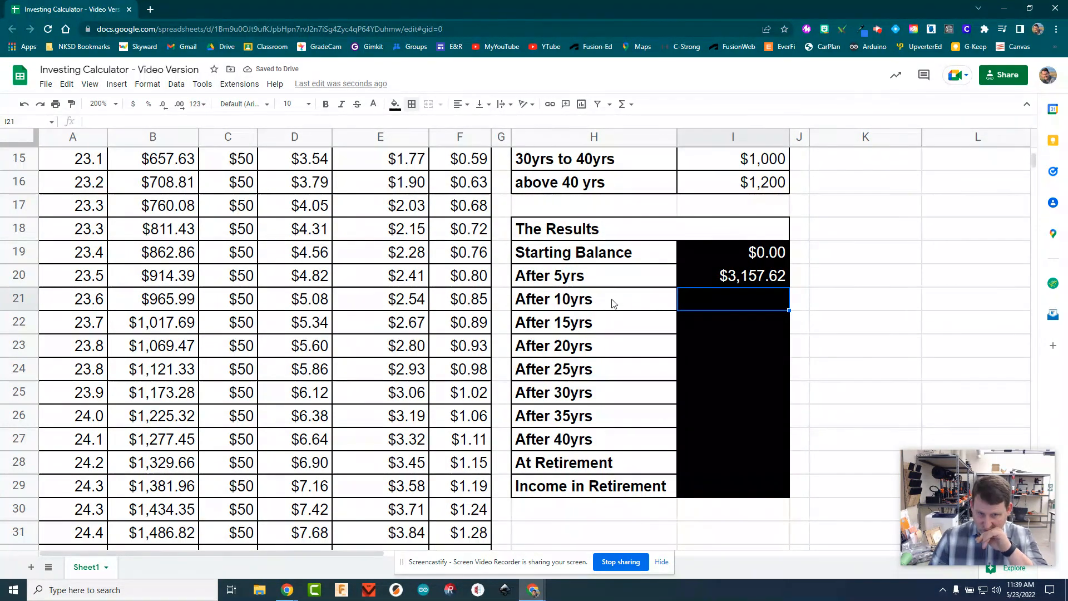
{"action": "type", "text": "="}
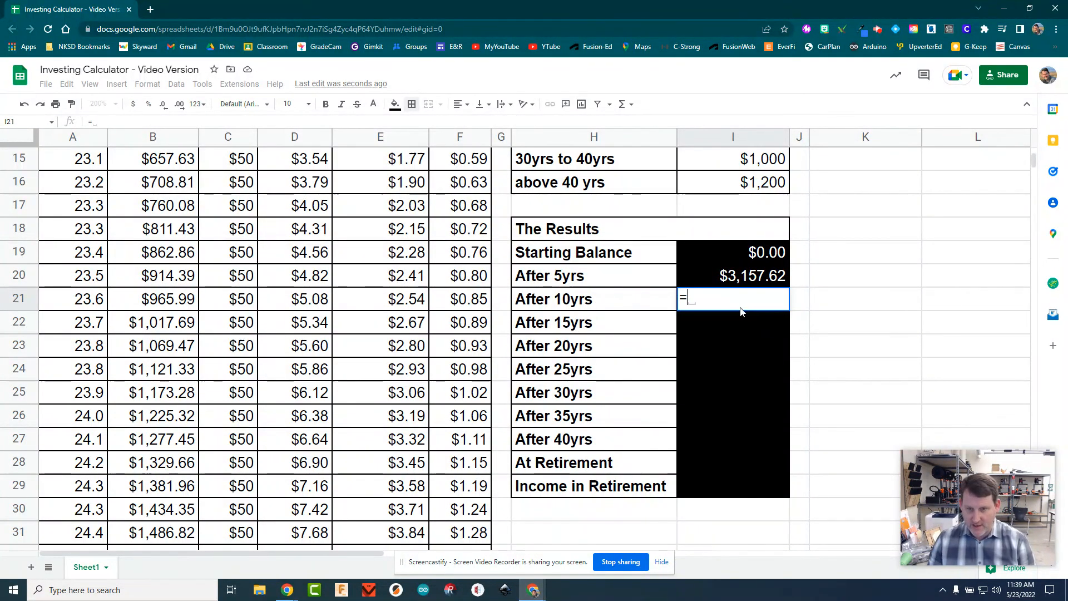
{"action": "scroll", "coordinate": [141, 407], "scroll_direction": "down", "scroll_amount": 2}
{"action": "scroll", "coordinate": [142, 408], "scroll_direction": "down", "scroll_amount": 20}
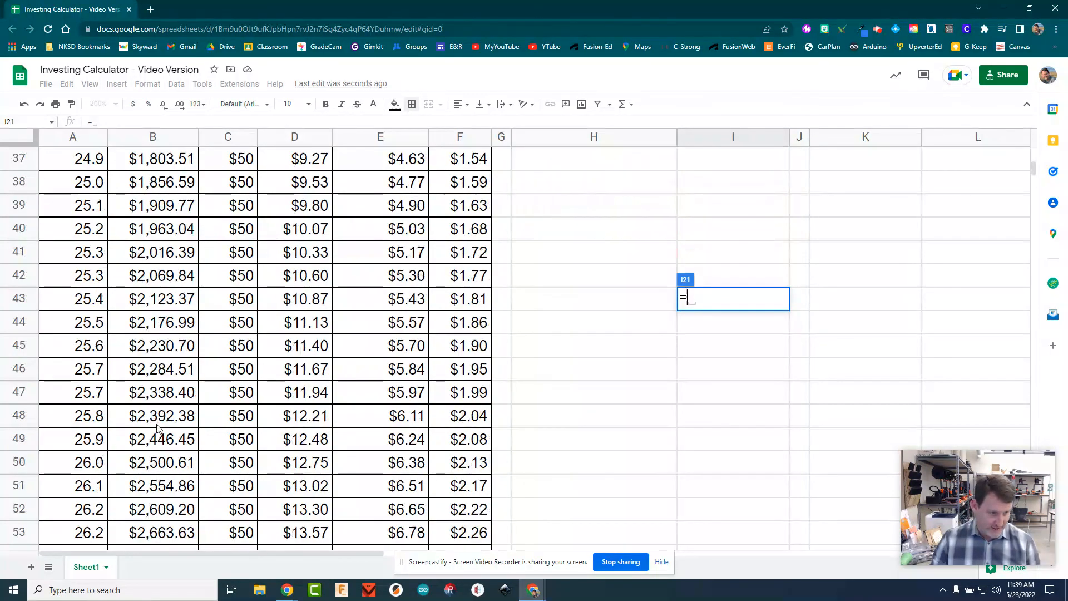
{"action": "scroll", "coordinate": [157, 454], "scroll_direction": "down", "scroll_amount": 20}
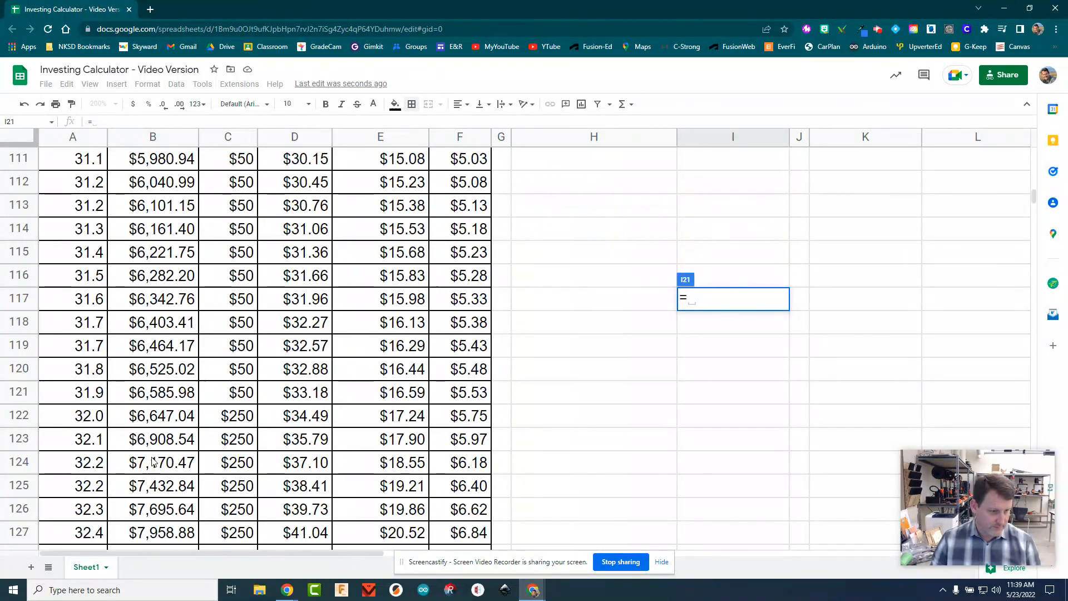
{"action": "scroll", "coordinate": [154, 464], "scroll_direction": "down", "scroll_amount": 10}
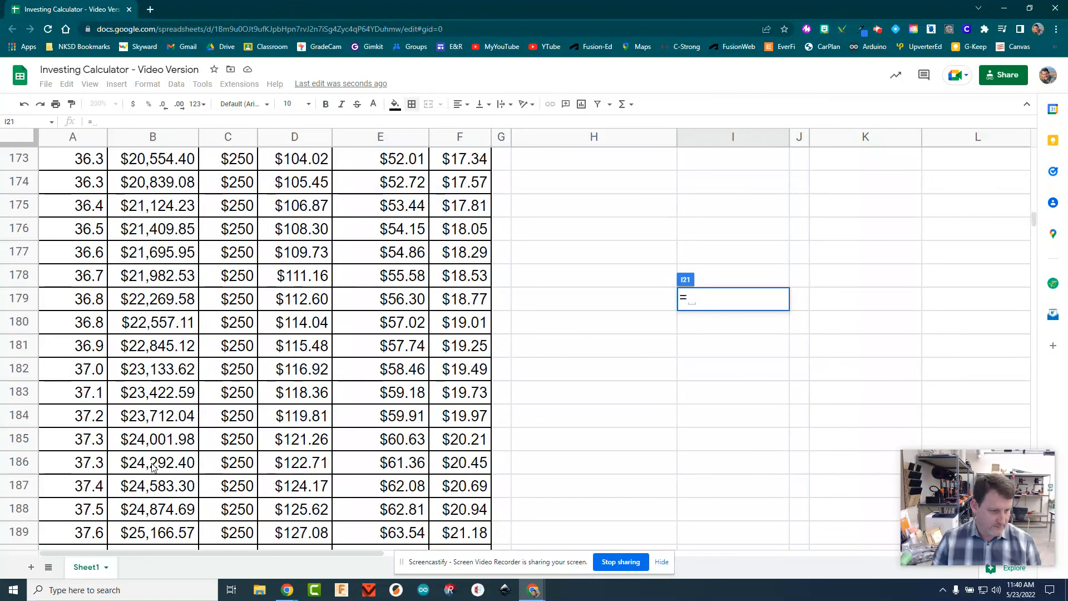
{"action": "left_click", "coordinate": [143, 374]}
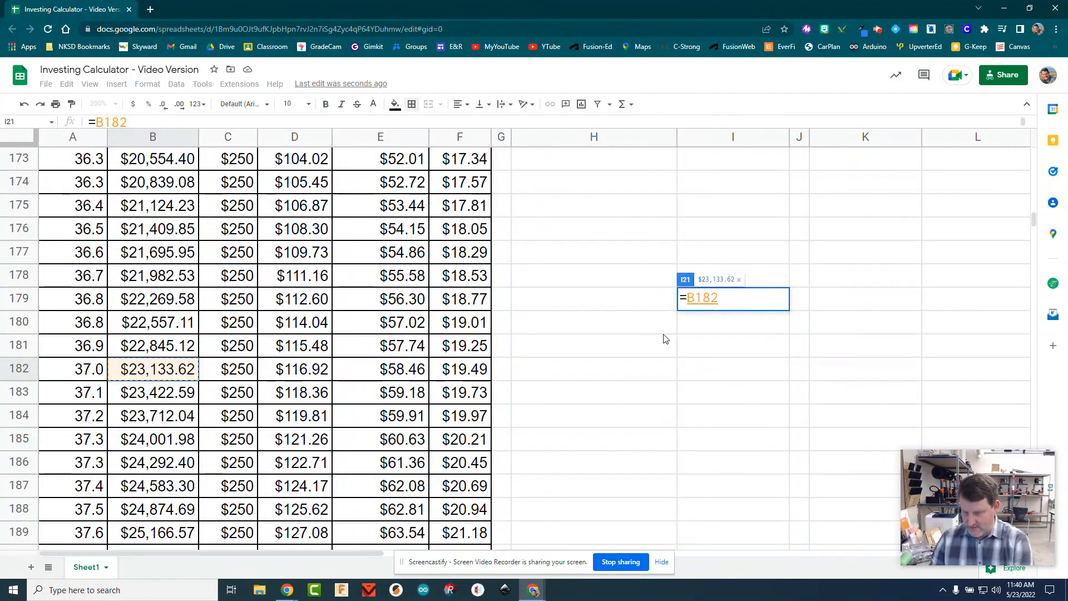
{"action": "key", "text": "Return"}
Check the After 5yrs and After 10yrs references, and enter =B142 in the After 15yrs result cell I22
{"action": "scroll", "coordinate": [653, 323], "scroll_direction": "up", "scroll_amount": 3}
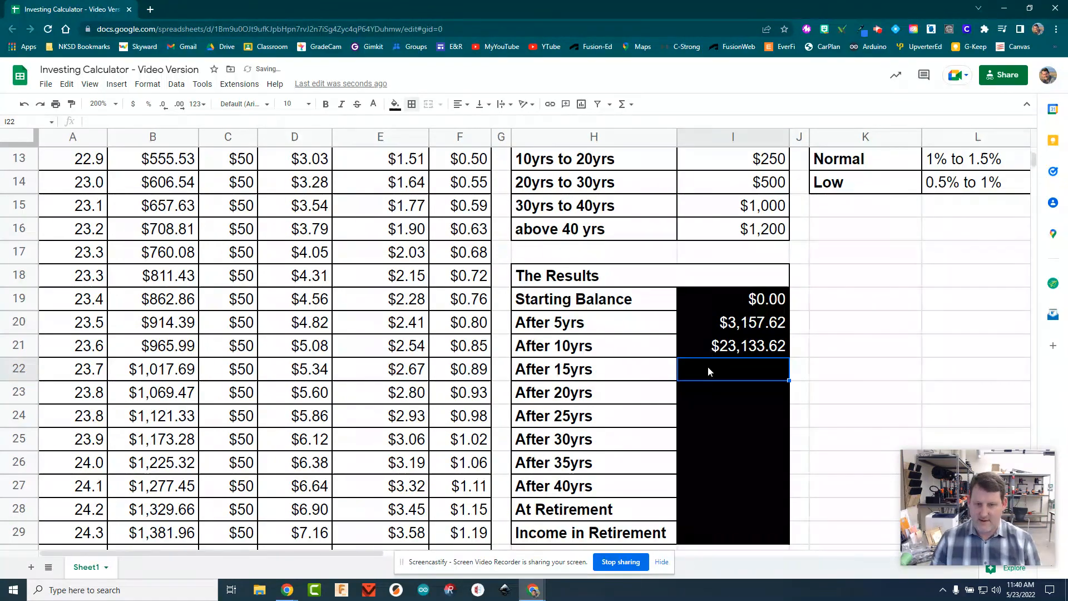
{"action": "scroll", "coordinate": [639, 409], "scroll_direction": "up", "scroll_amount": 4}
{"action": "scroll", "coordinate": [638, 408], "scroll_direction": "up", "scroll_amount": 1}
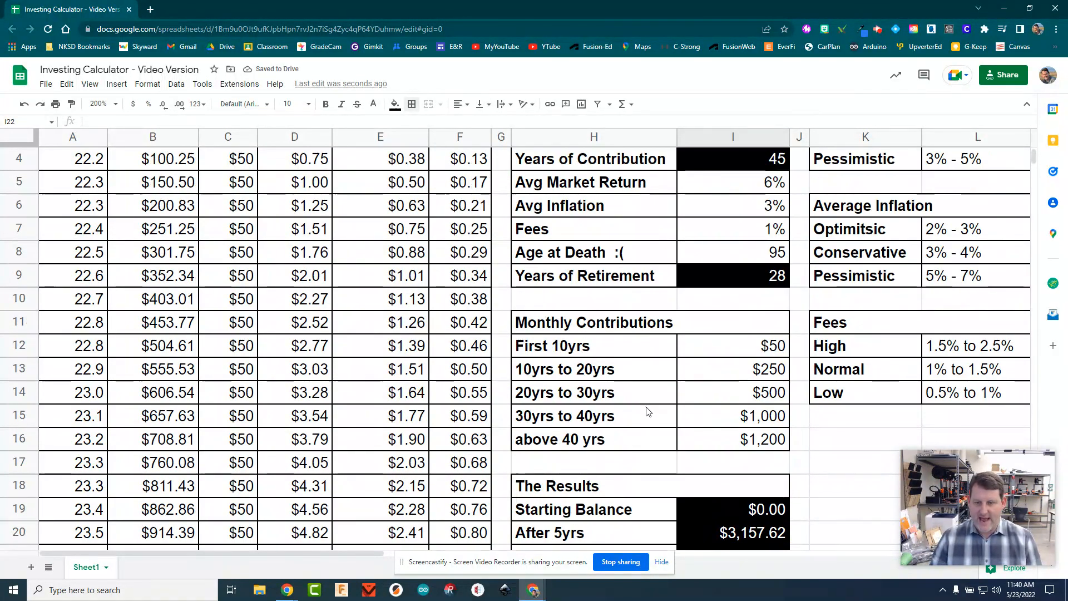
{"action": "scroll", "coordinate": [650, 414], "scroll_direction": "down", "scroll_amount": 4}
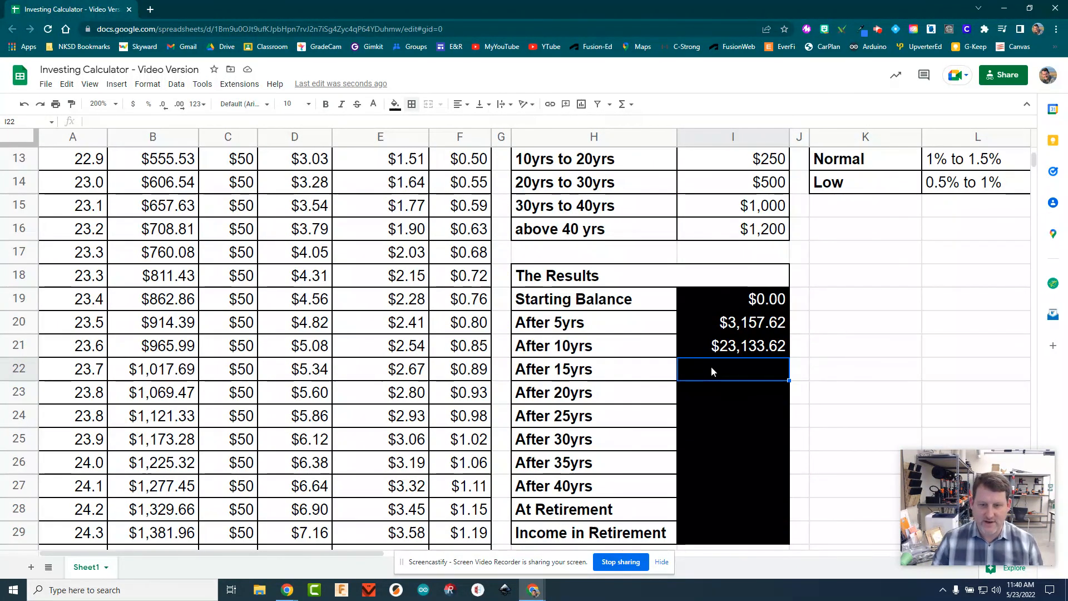
{"action": "left_click", "coordinate": [731, 322]}
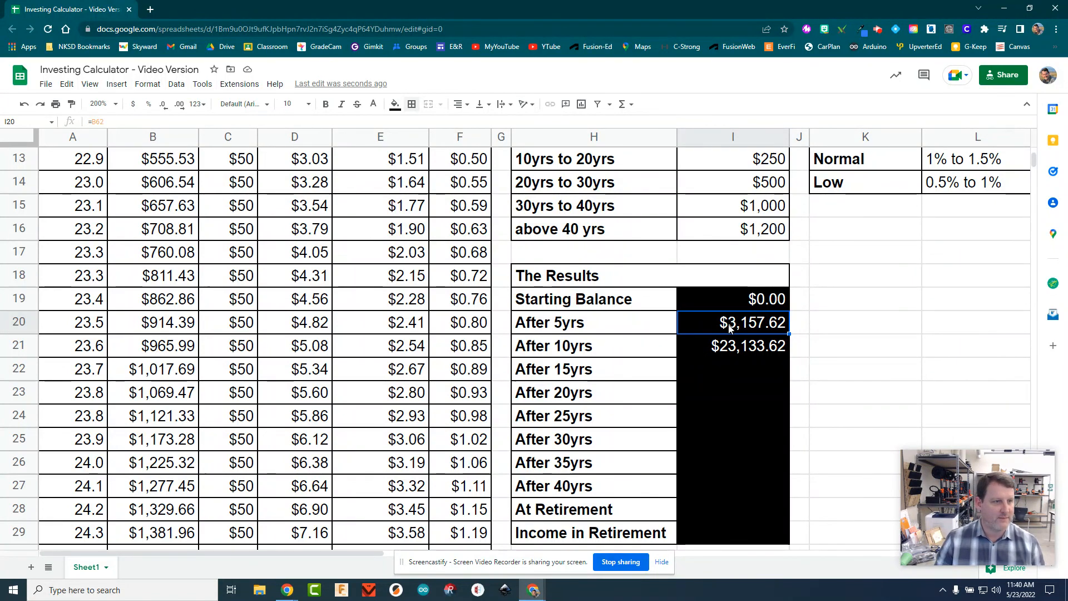
{"action": "left_click", "coordinate": [738, 347]}
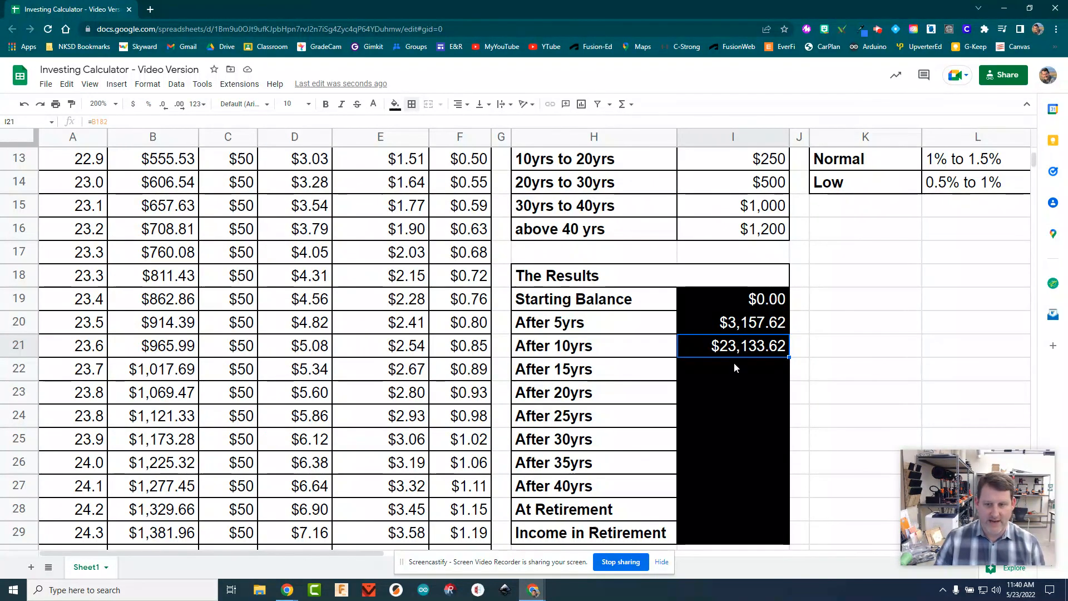
{"action": "left_click", "coordinate": [733, 366]}
{"action": "type", "text": "=B142"}
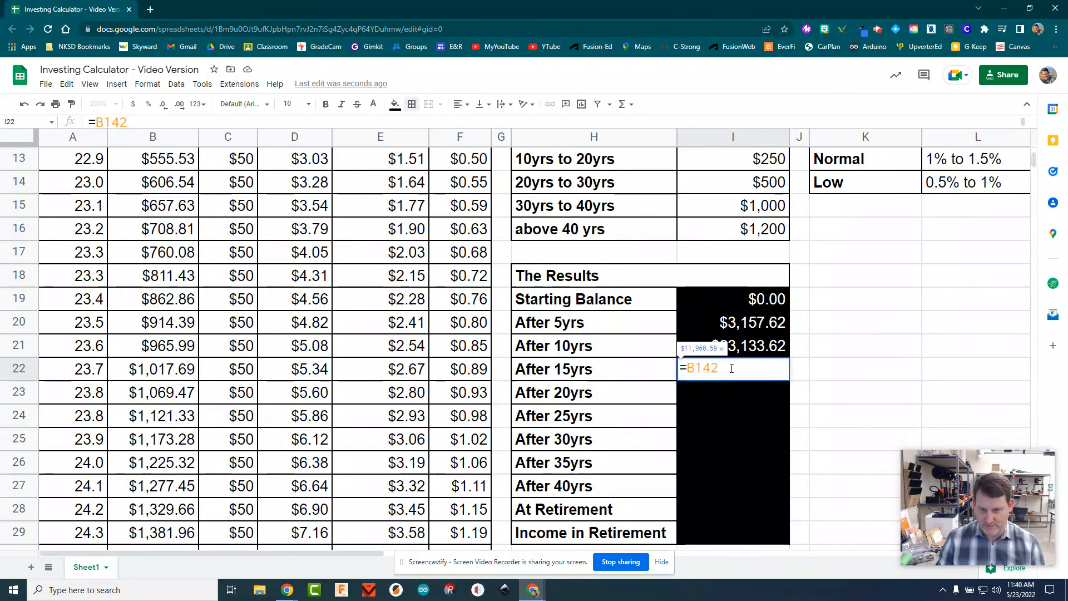
{"action": "key", "text": "Return"}
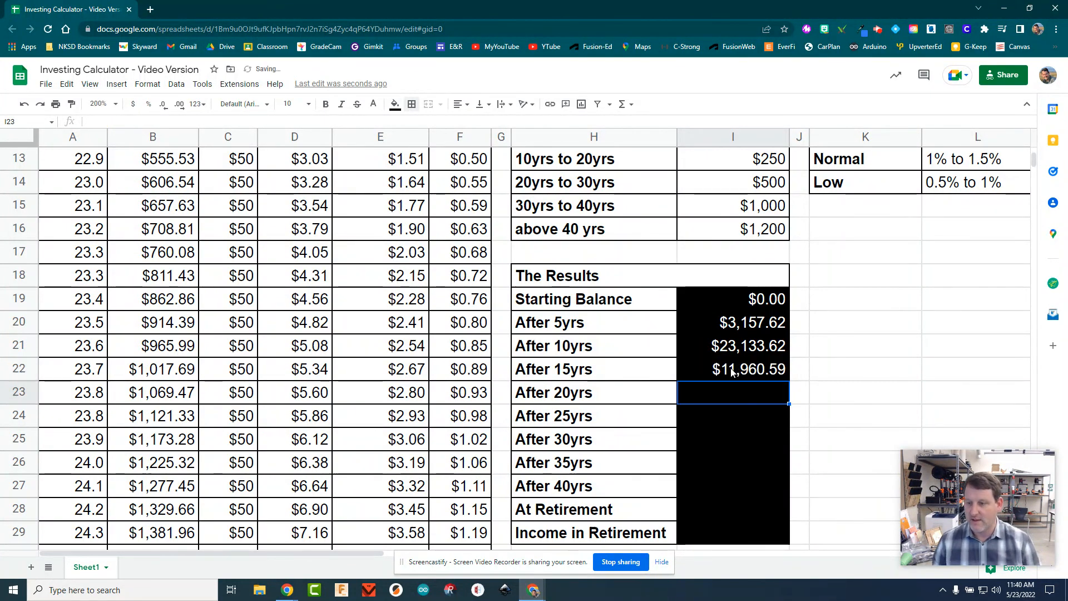